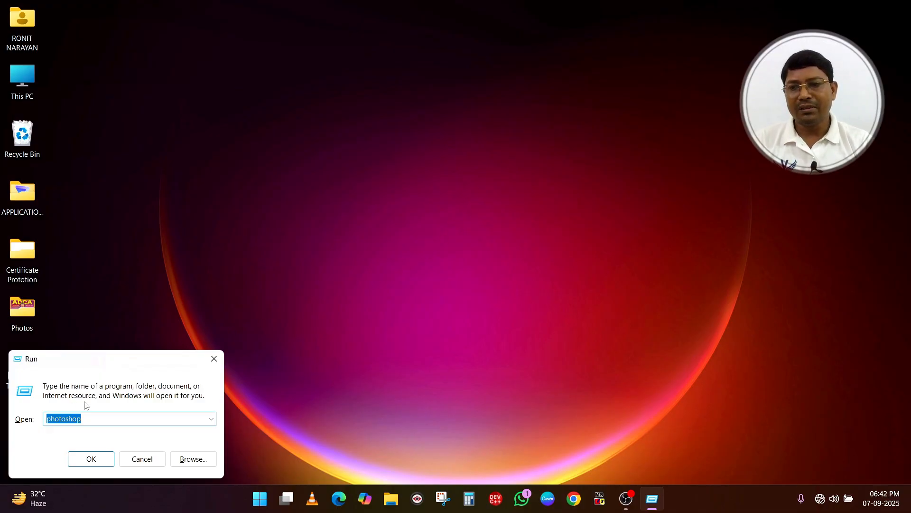
Launch Photoshop by running the command "photoshop", and close the program again
click(90, 418)
key(BackSpace)
key(BackSpace)
key(BackSpace)
key(BackSpace)
key(BackSpace)
key(BackSpace)
key(BackSpace)
key(BackSpace)
key(BackSpace)
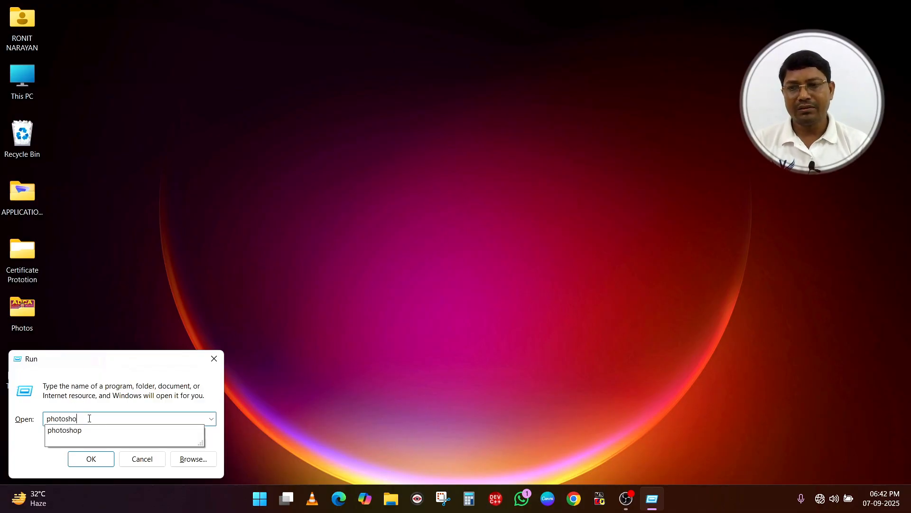
text(pjho)
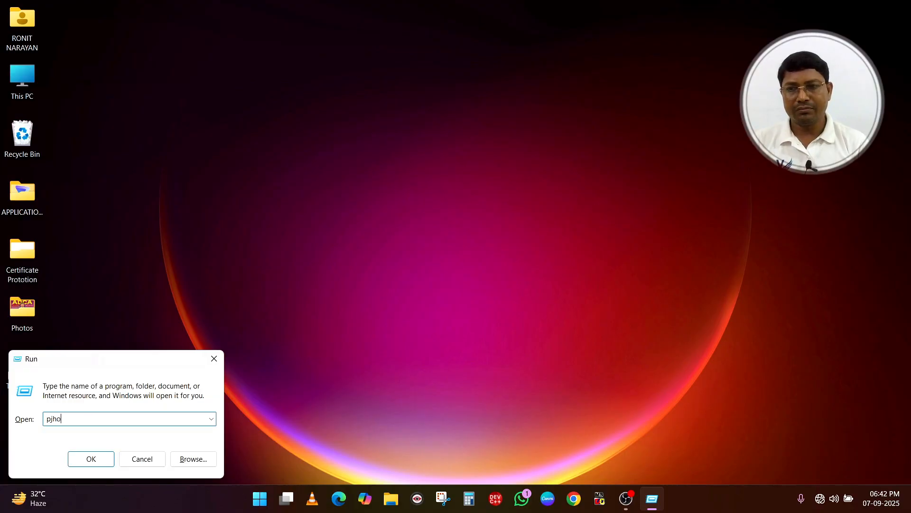
key(BackSpace)
text(h)
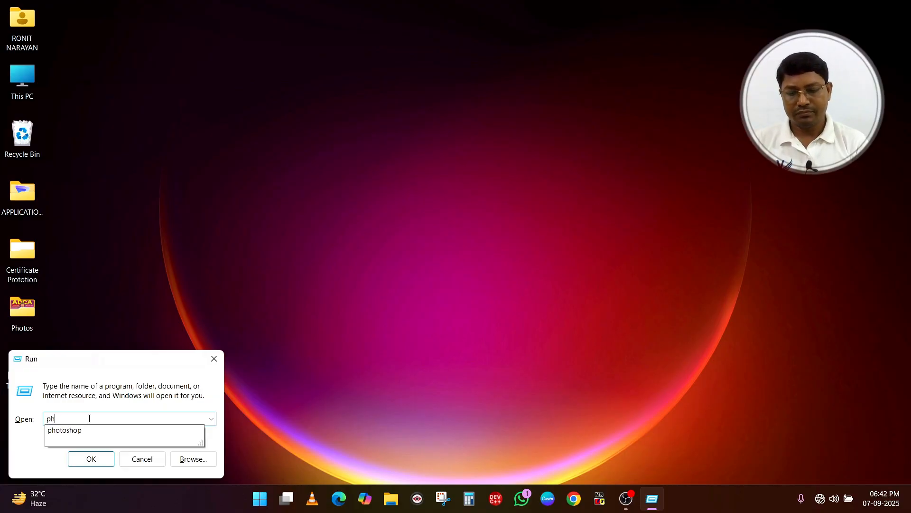
key(Down)
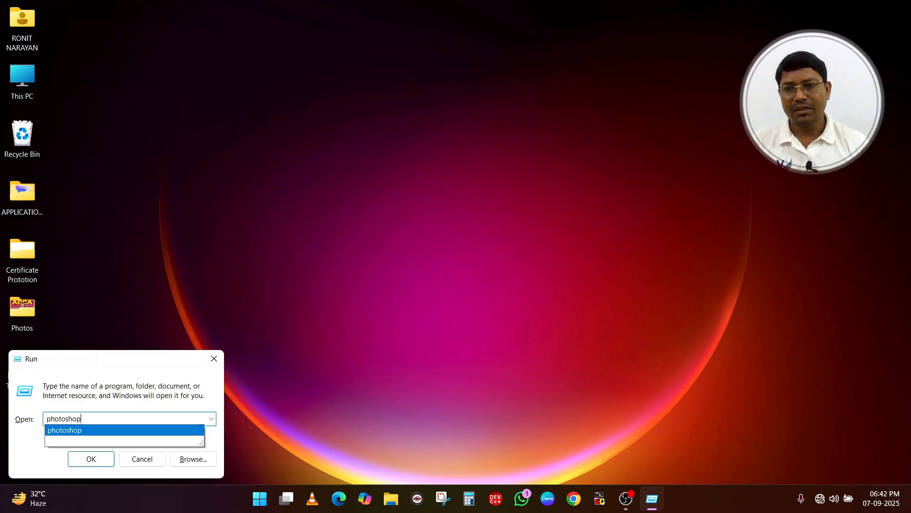
click(84, 431)
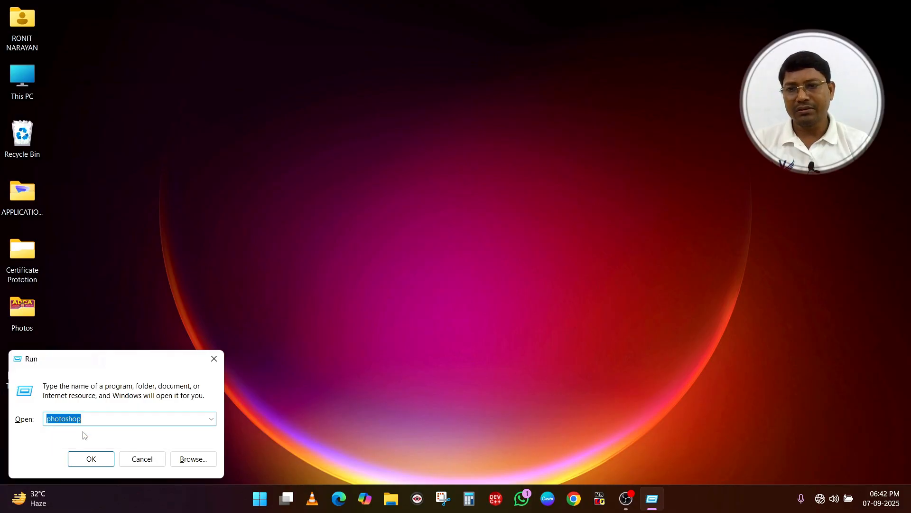
click(87, 459)
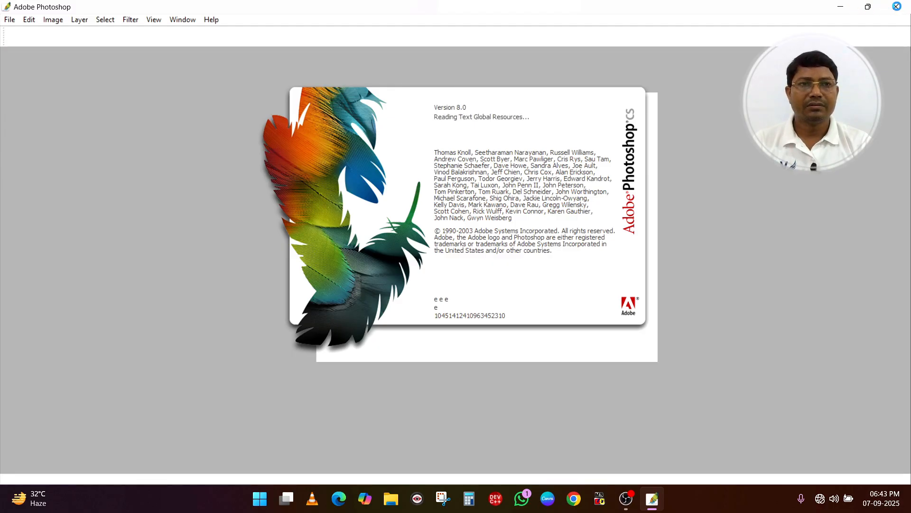
click(897, 7)
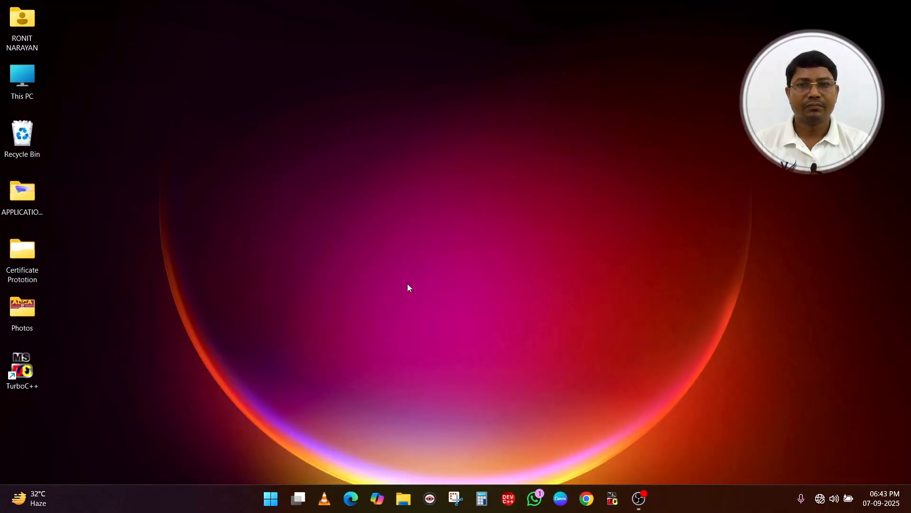
Search the installed apps for "photo" and launch Adobe Photoshop CS
click(274, 499)
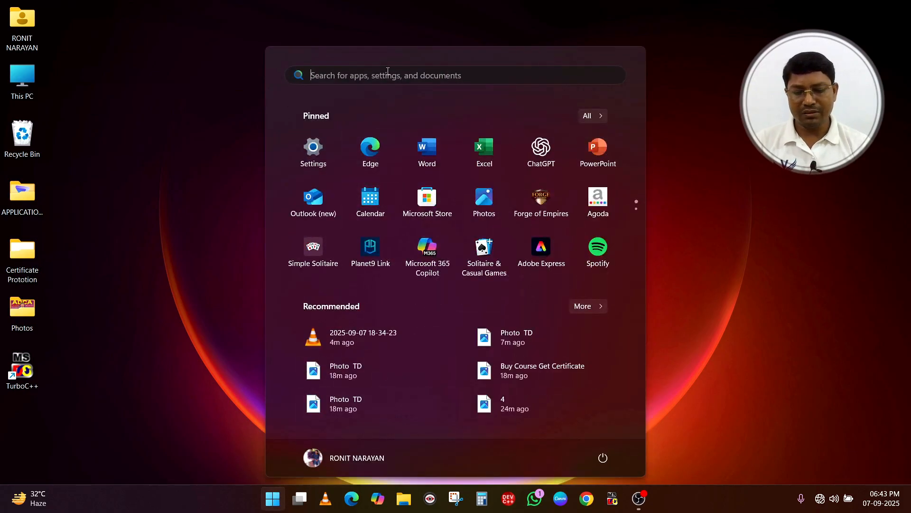
text(photo)
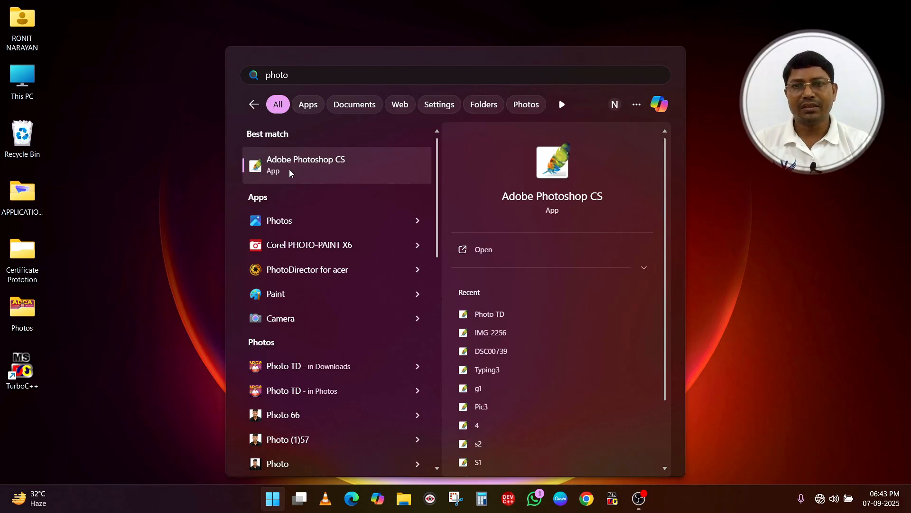
click(316, 166)
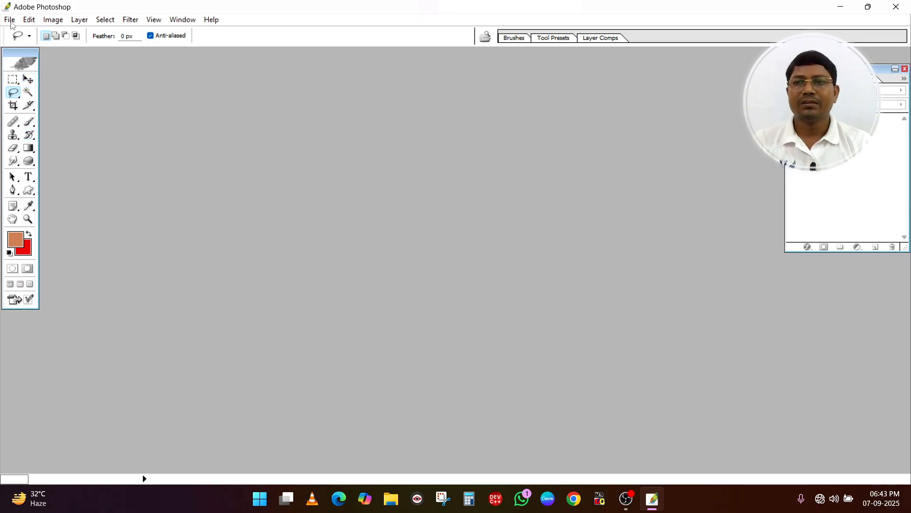
Create a new blank document from the 5 x 7 preset
click(10, 21)
click(41, 33)
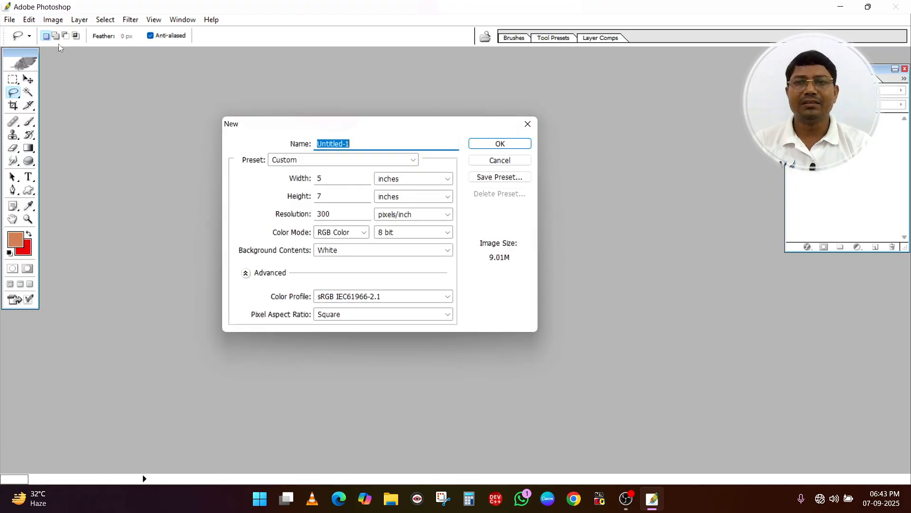
click(323, 160)
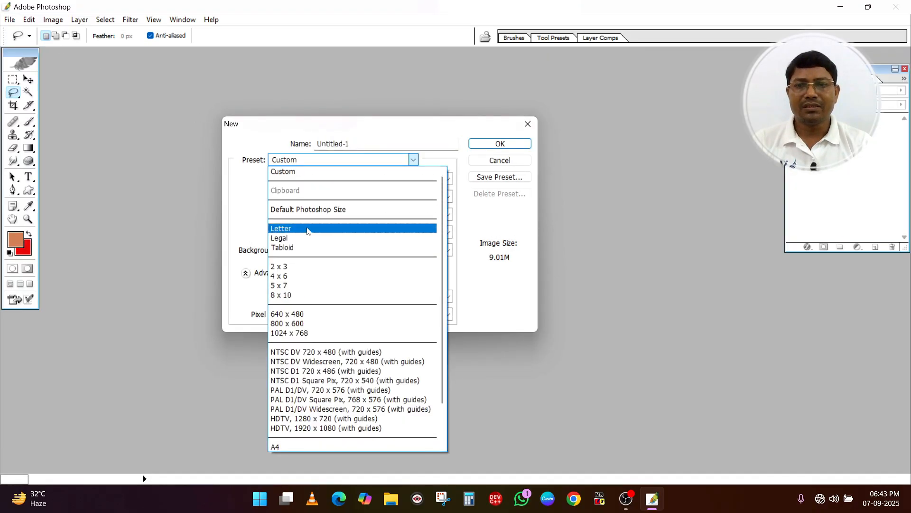
click(294, 285)
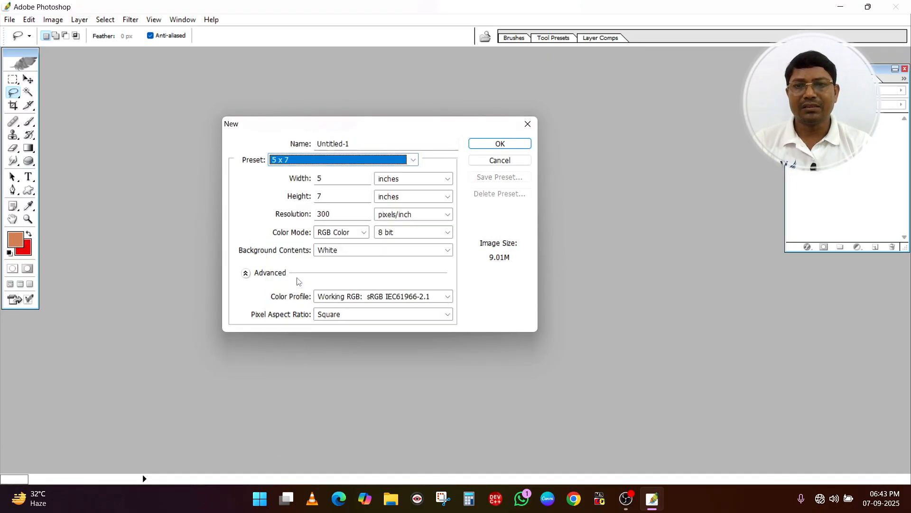
click(501, 143)
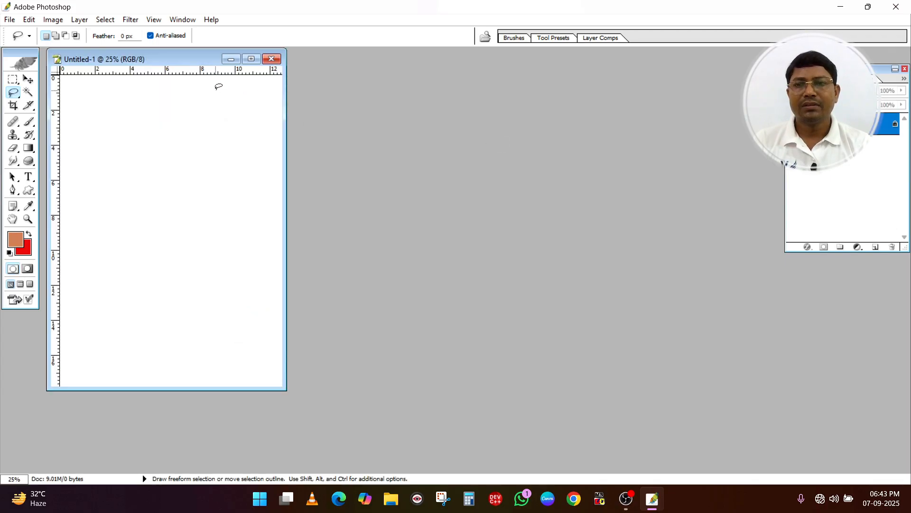
Open the Photo TD image from the Photos folder beside the blank document and activate the Move tool
click(9, 21)
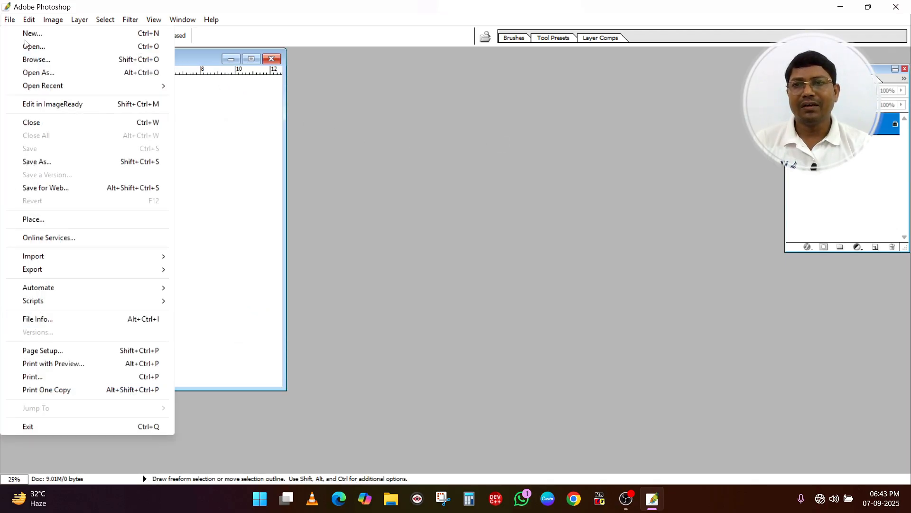
click(35, 46)
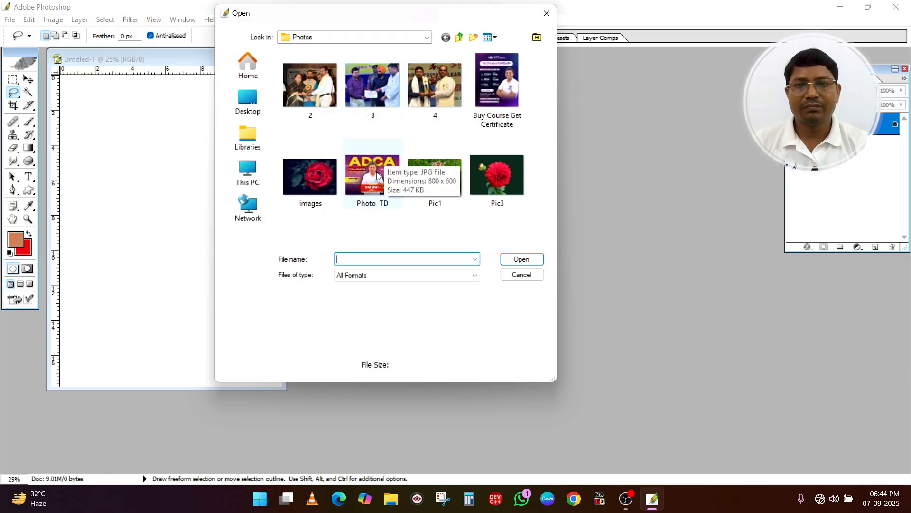
click(372, 176)
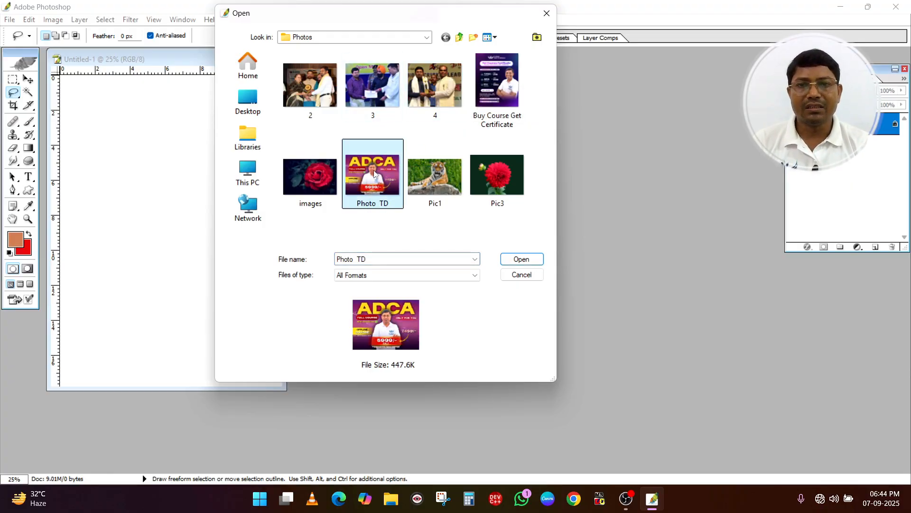
click(521, 258)
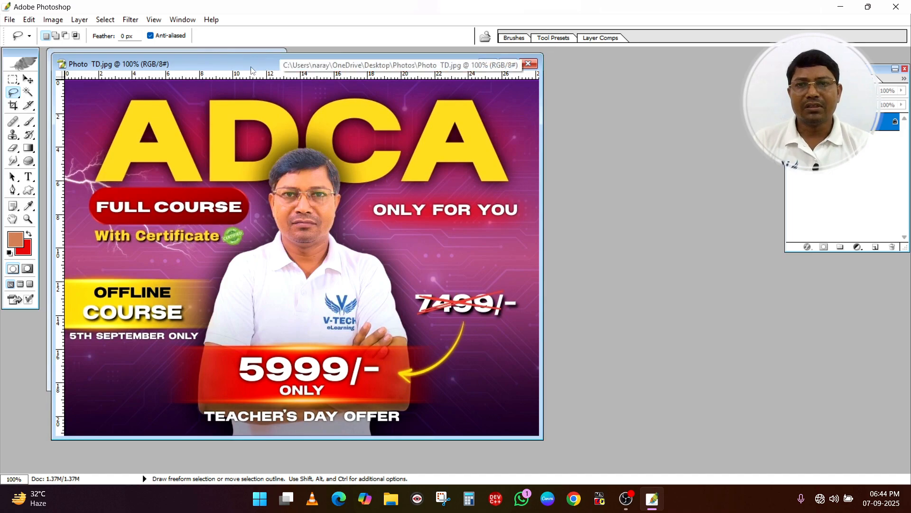
drag(252, 69, 338, 70)
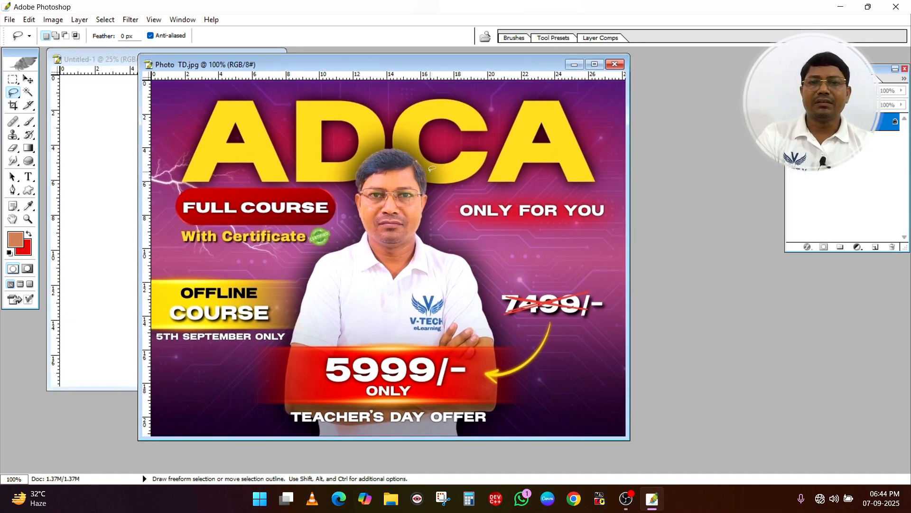
click(28, 80)
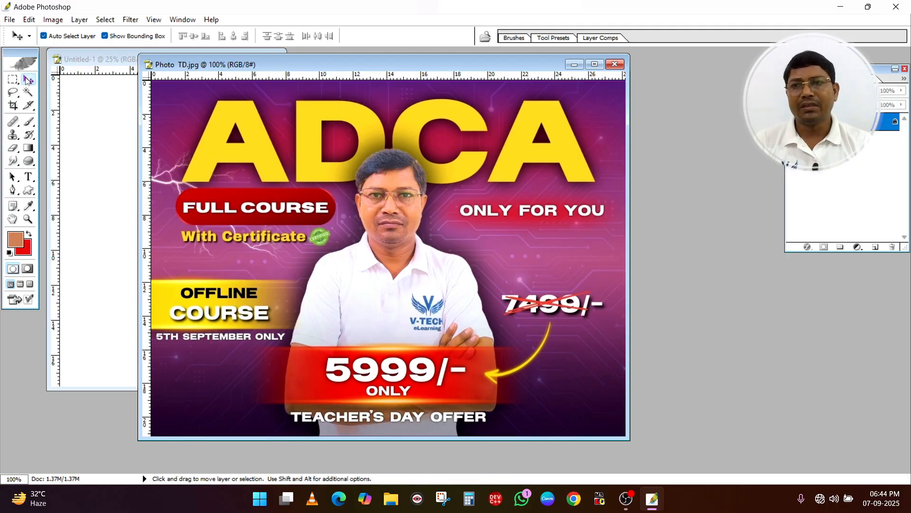
Duplicate the Photo TD image as "Photo TD copy" and close the original, leaving the copy beside the blank document
right_click(403, 60)
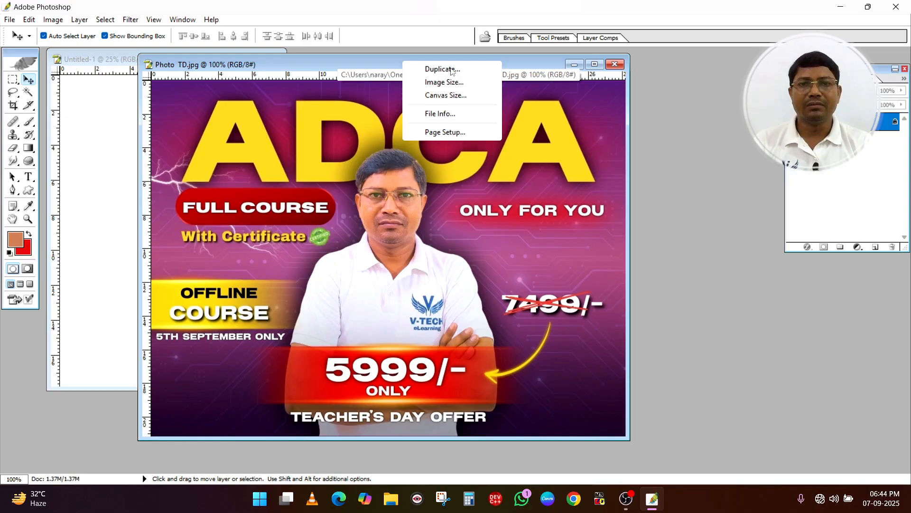
click(450, 68)
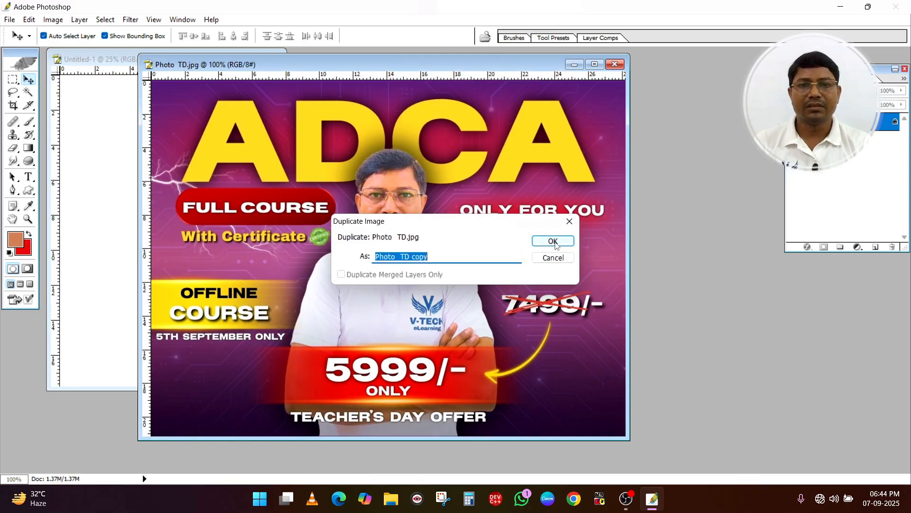
click(554, 242)
drag(445, 70, 421, 101)
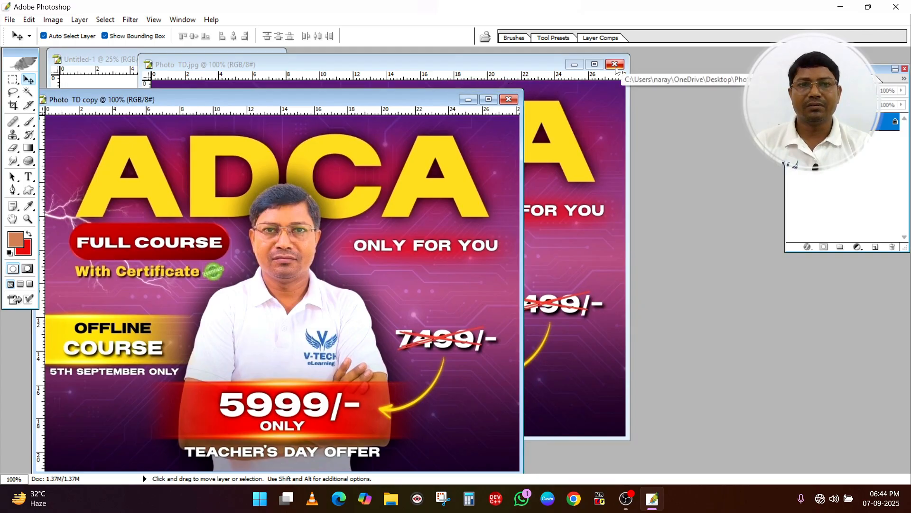
click(614, 64)
drag(362, 104, 500, 68)
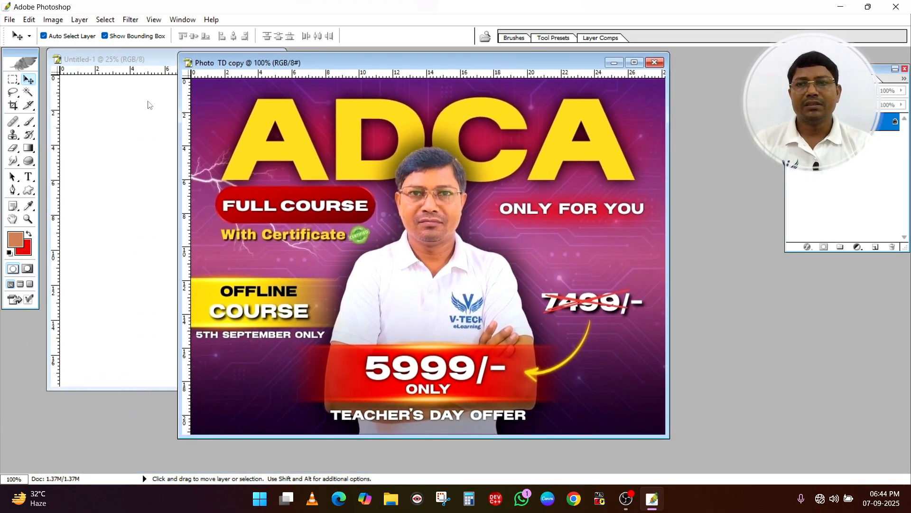
Open the Pic3 flower image from the Photos folder and place its window over the Photo TD copy
click(10, 20)
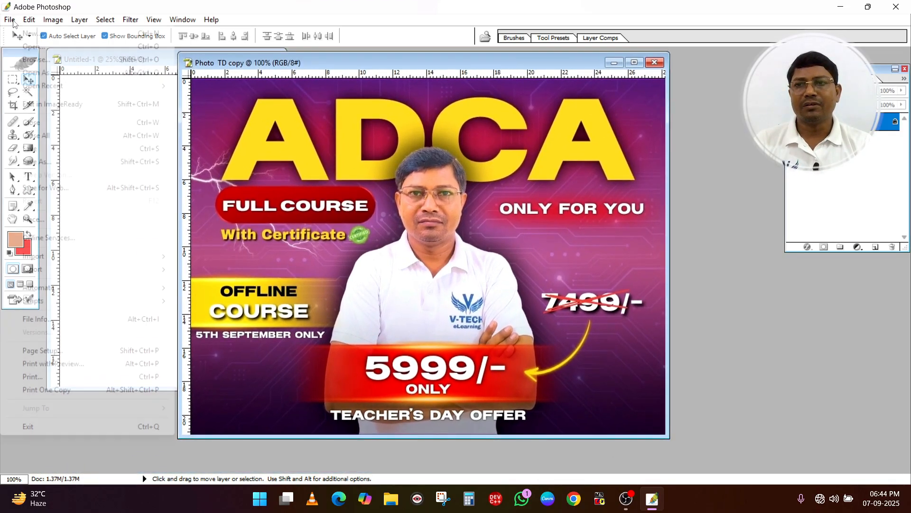
click(42, 47)
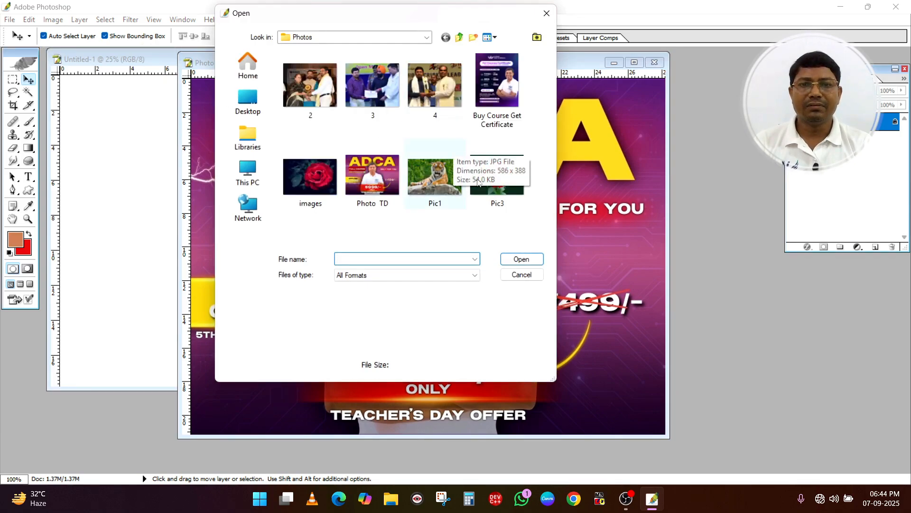
double_click(471, 170)
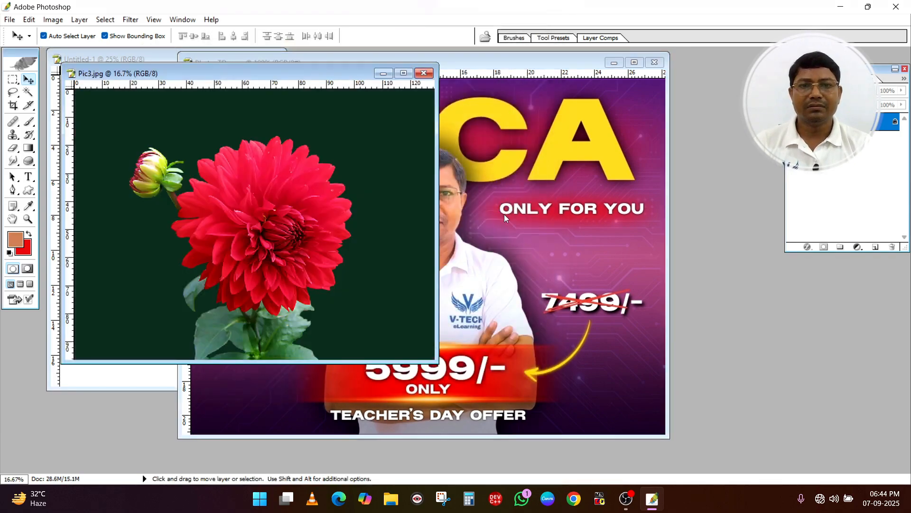
drag(287, 73, 434, 74)
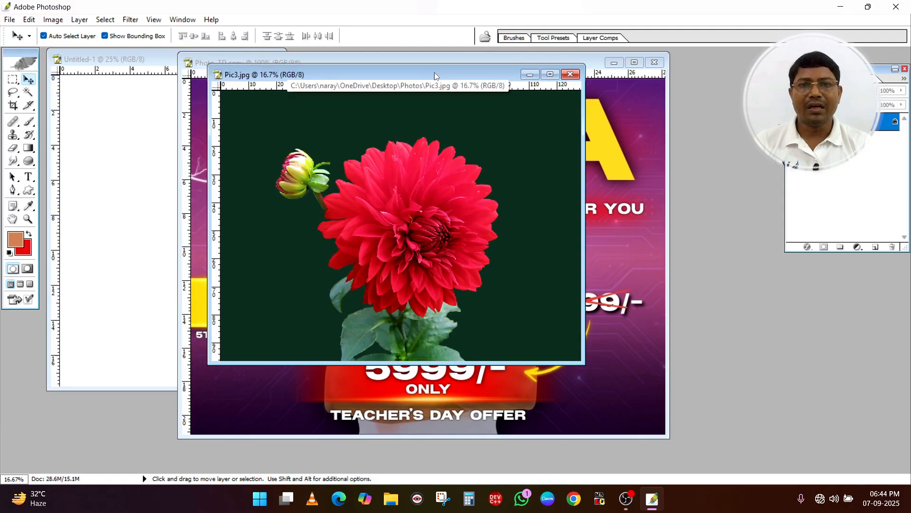
Duplicate the flower image as "Pic3 copy" and close the original Pic3.jpg
right_click(434, 73)
click(459, 81)
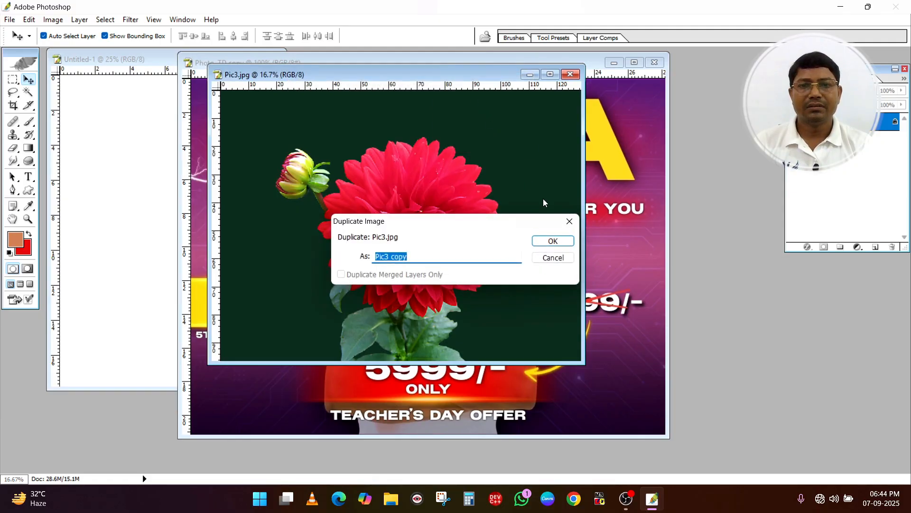
click(553, 241)
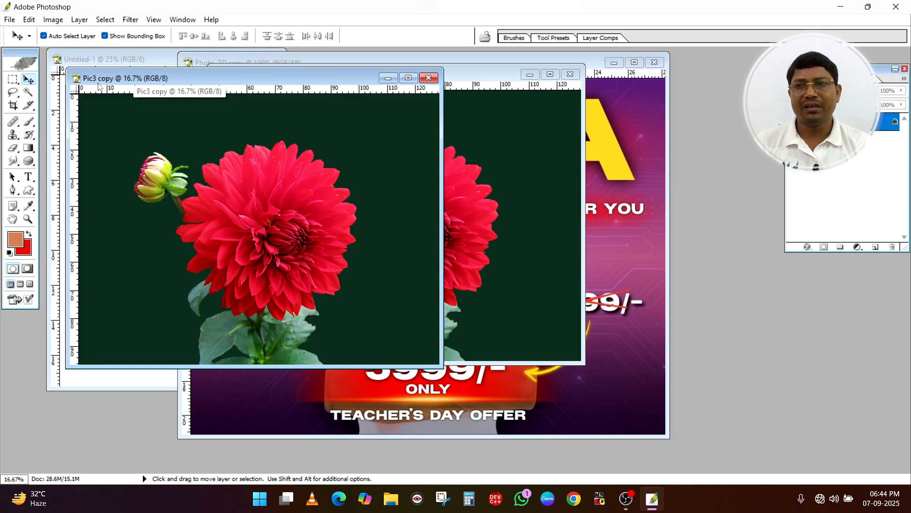
double_click(494, 76)
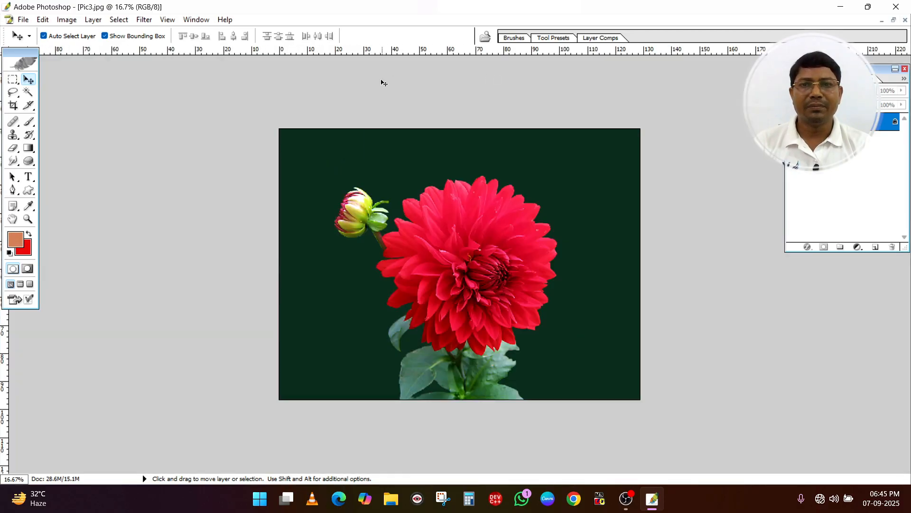
click(894, 20)
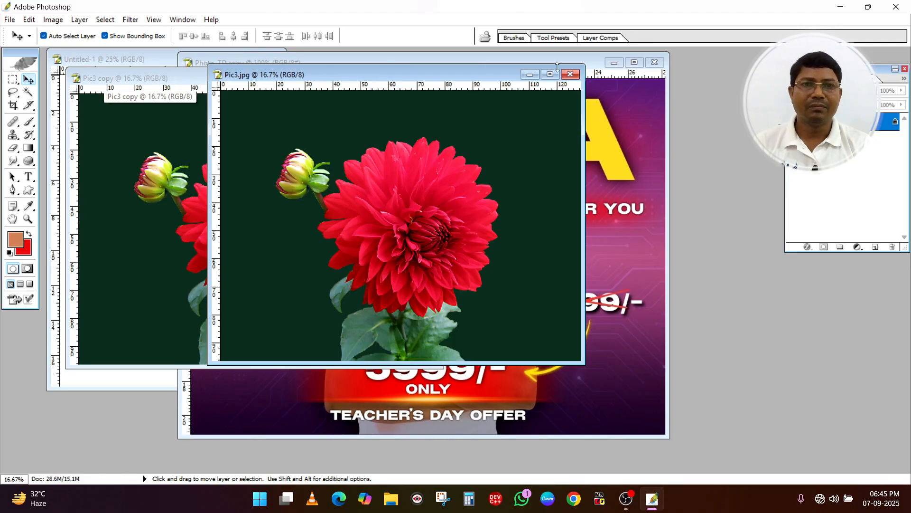
click(571, 74)
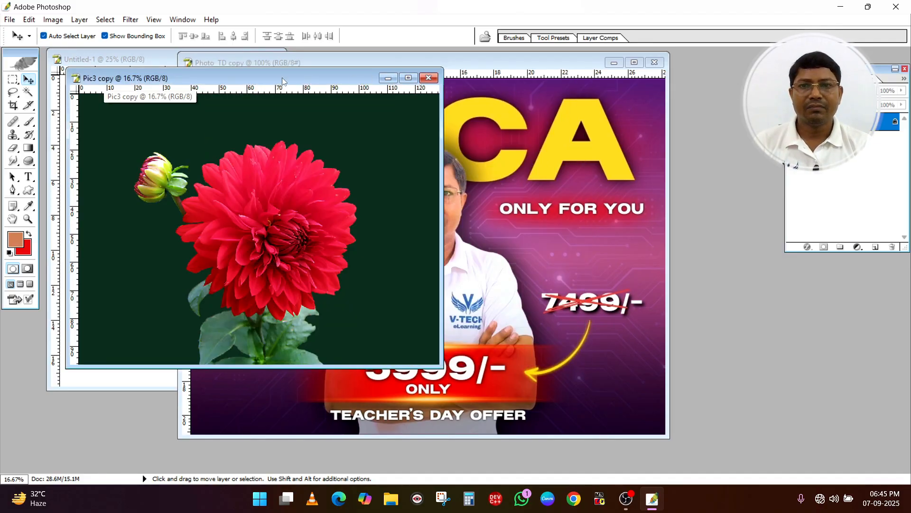
Maximize the Pic3 copy window and enlarge the flower image to fit the workspace
drag(272, 82, 467, 108)
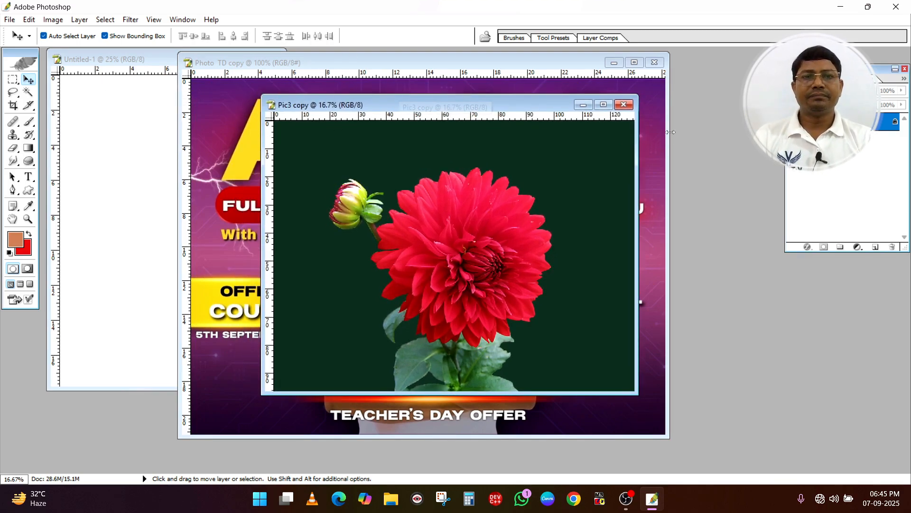
click(604, 105)
key(ctrl+0)
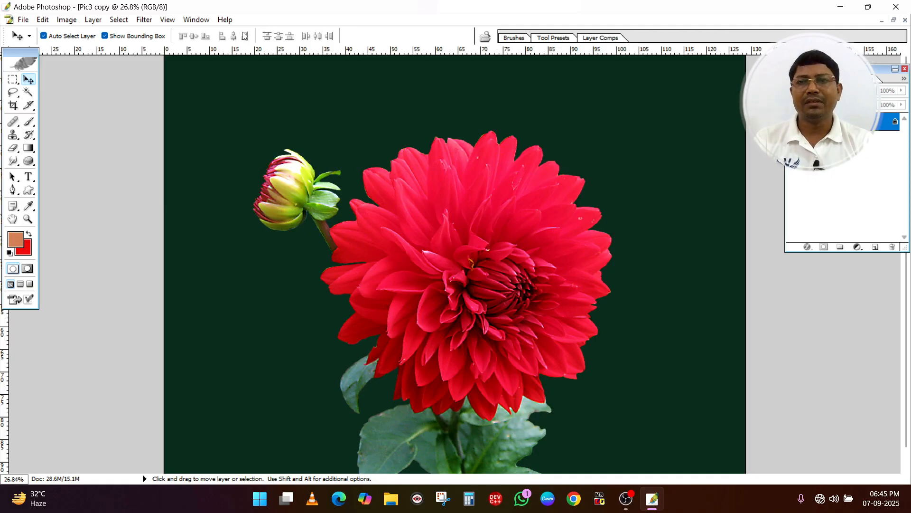
click(11, 82)
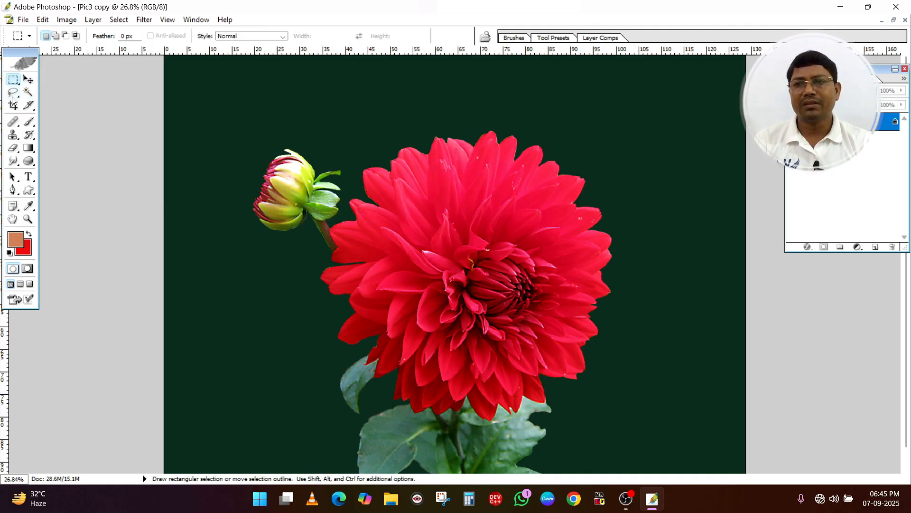
click(13, 91)
click(28, 91)
click(29, 106)
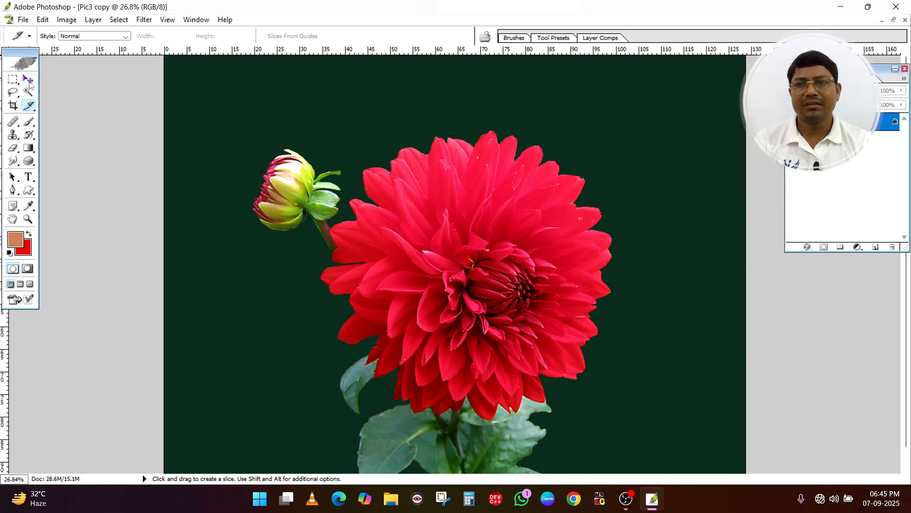
click(27, 79)
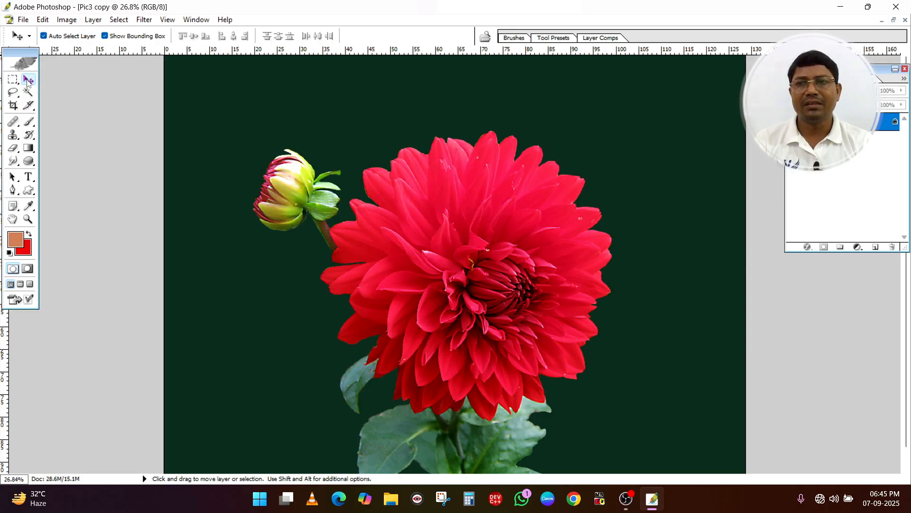
click(13, 105)
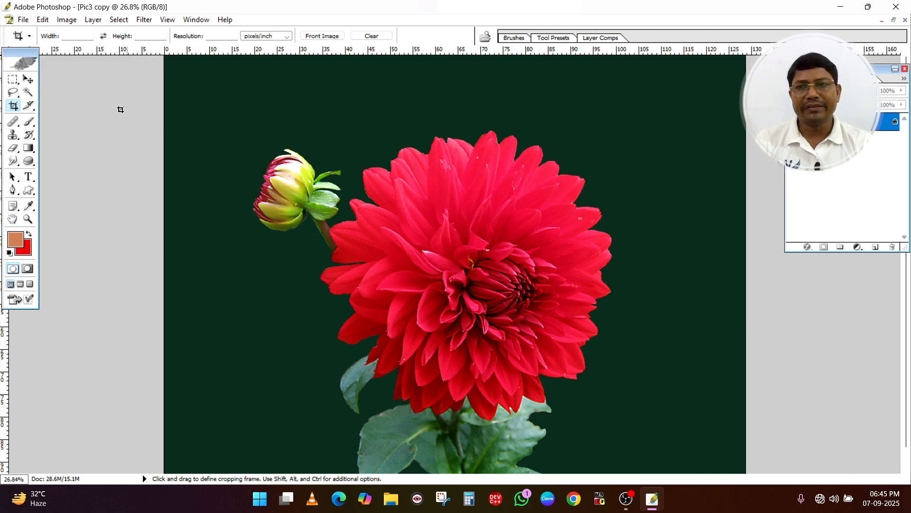
Try to move the locked background of the flower image with the Move tool
click(27, 79)
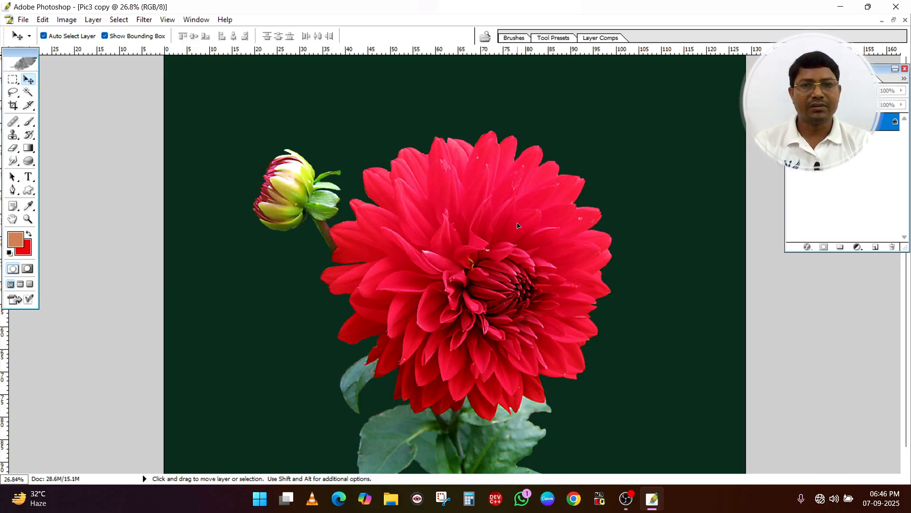
click(416, 150)
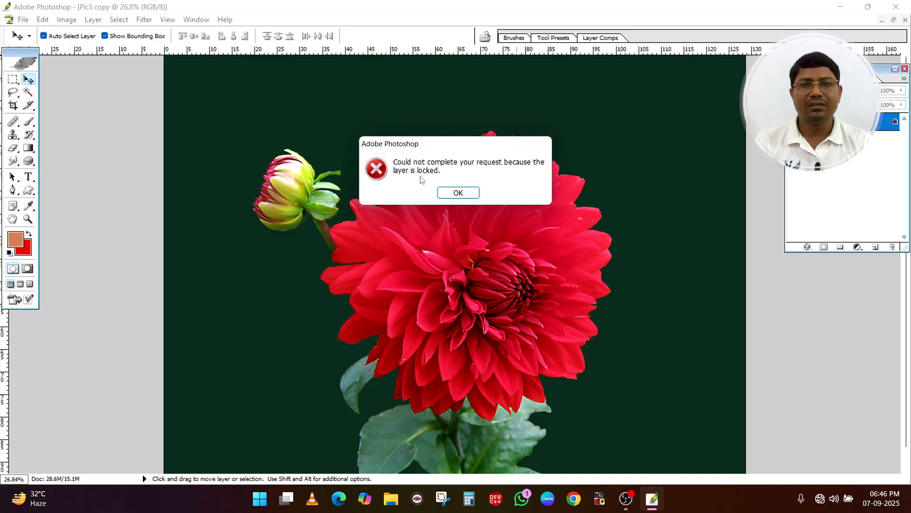
click(459, 193)
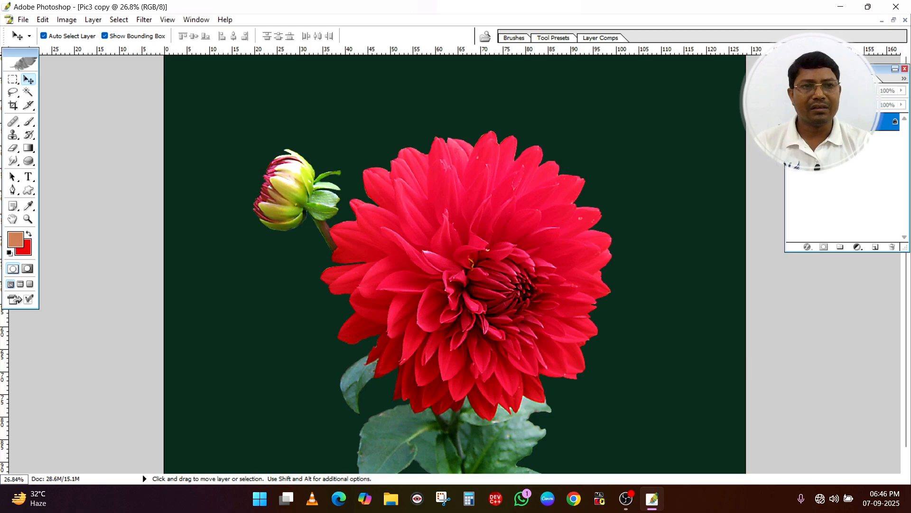
Convert the locked backgrounds of the Pic3 copy and Photo TD copy images into regular layers named Layer 0
double_click(839, 121)
click(473, 190)
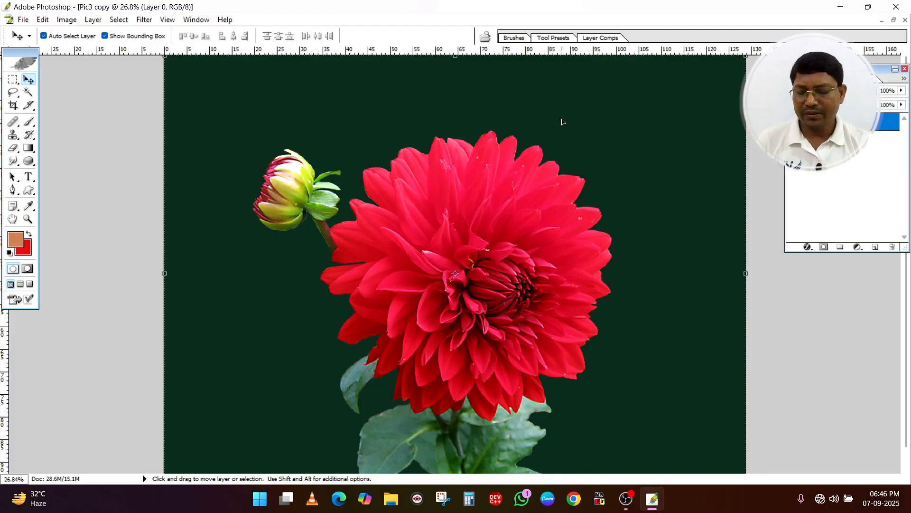
key(ctrl+Tab)
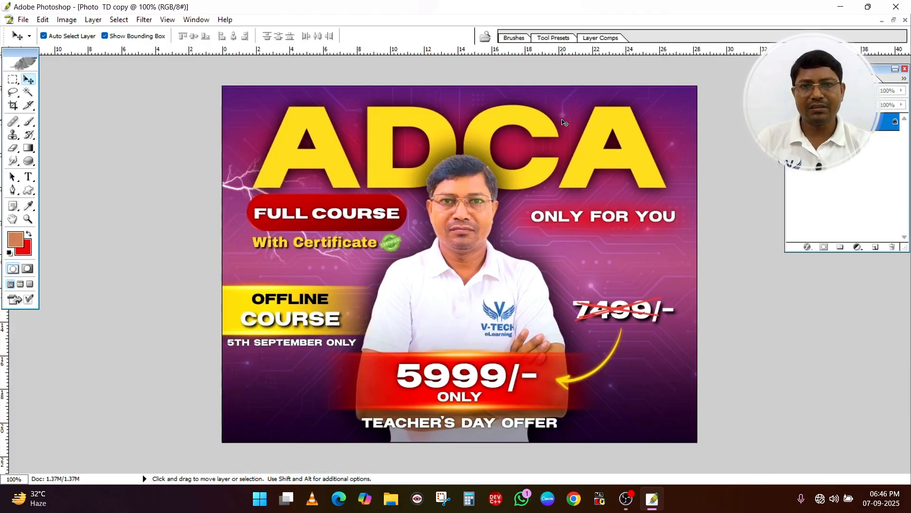
scroll(640, 151, up, 1)
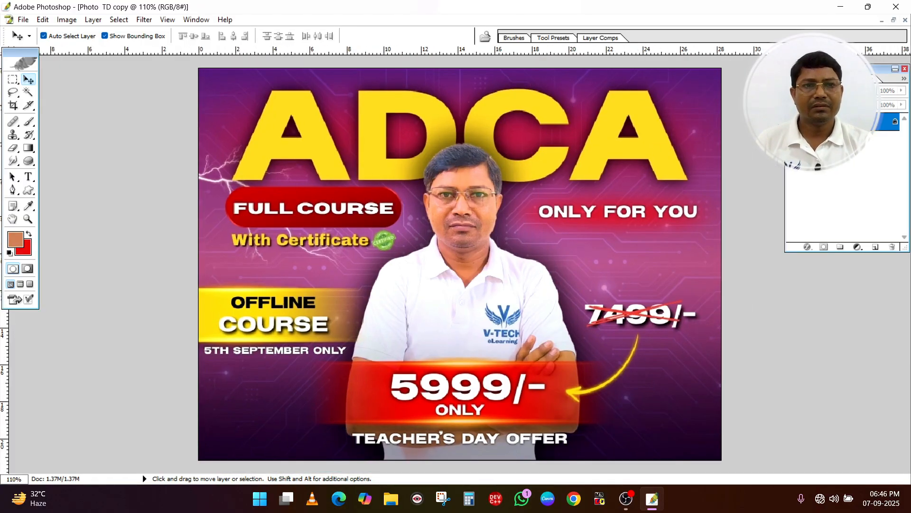
double_click(832, 122)
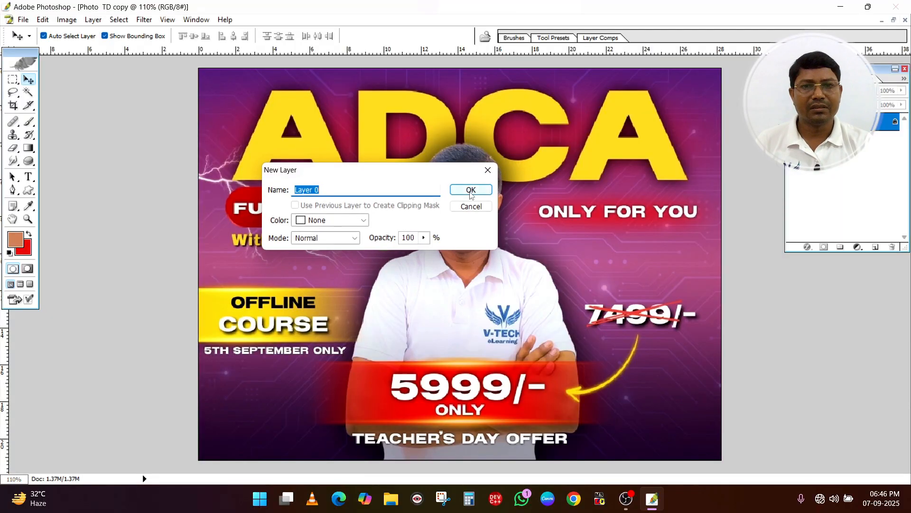
click(470, 192)
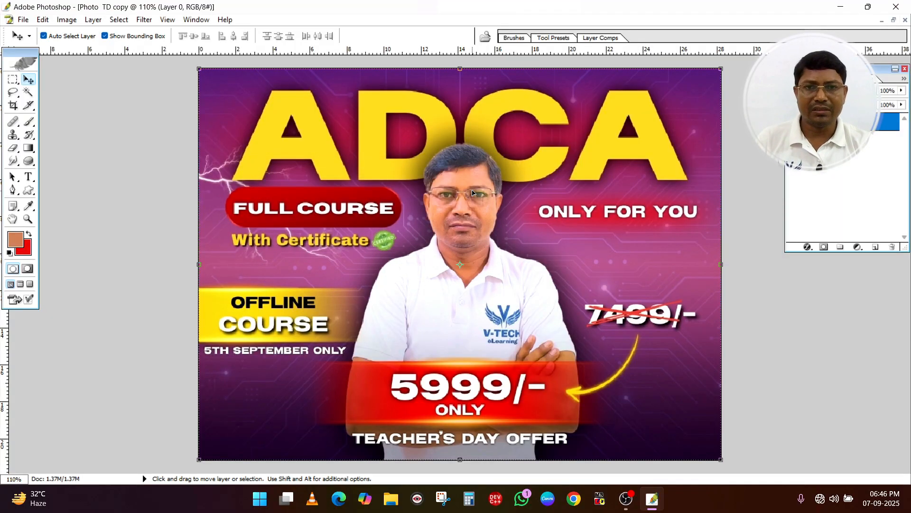
Bring up the blank Untitled-1 document and convert its locked background into a regular layer named Layer 0
key(ctrl+Tab)
scroll(448, 204, up, 3)
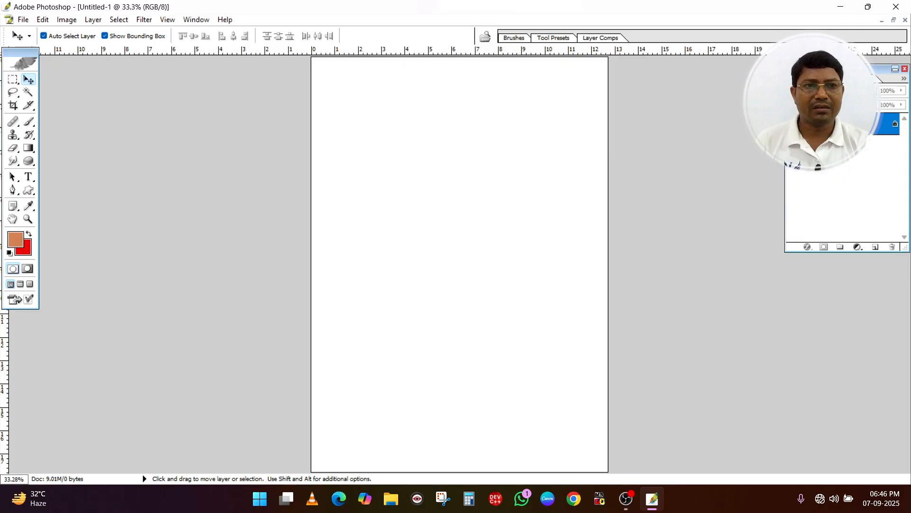
double_click(832, 122)
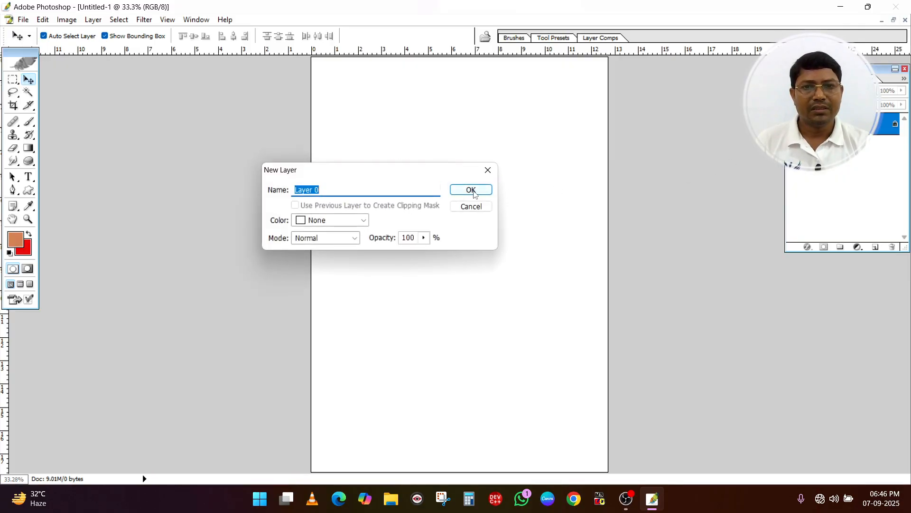
click(471, 190)
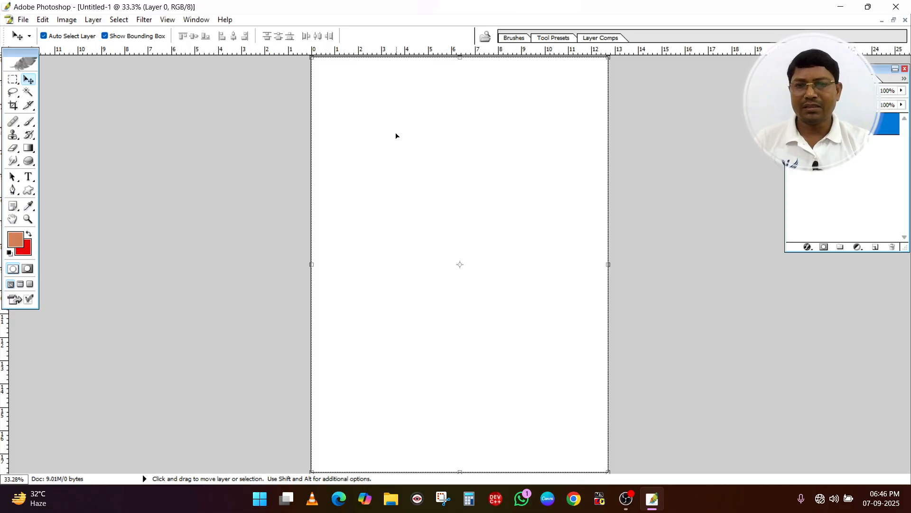
Return to the Photo TD copy and make a rectangular marquee selection around the man's head and upper body
key(ctrl+Tab)
key(ctrl+Tab)
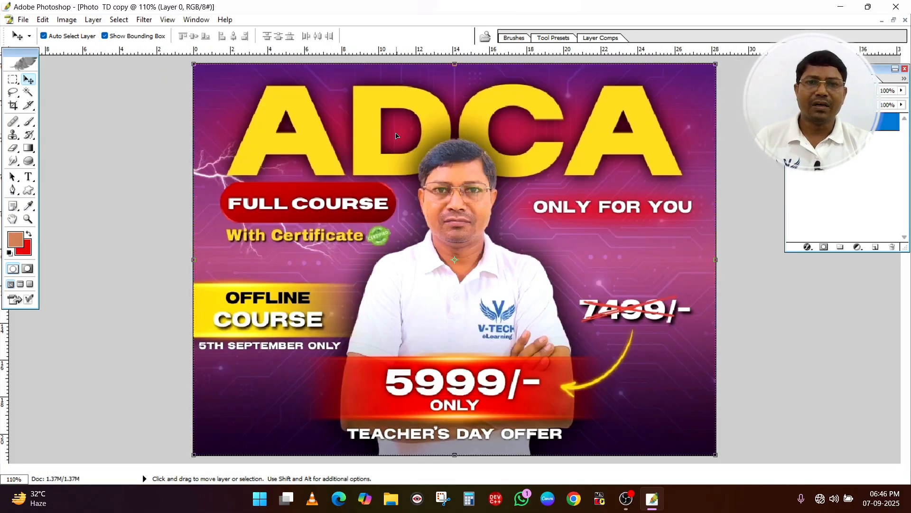
click(13, 79)
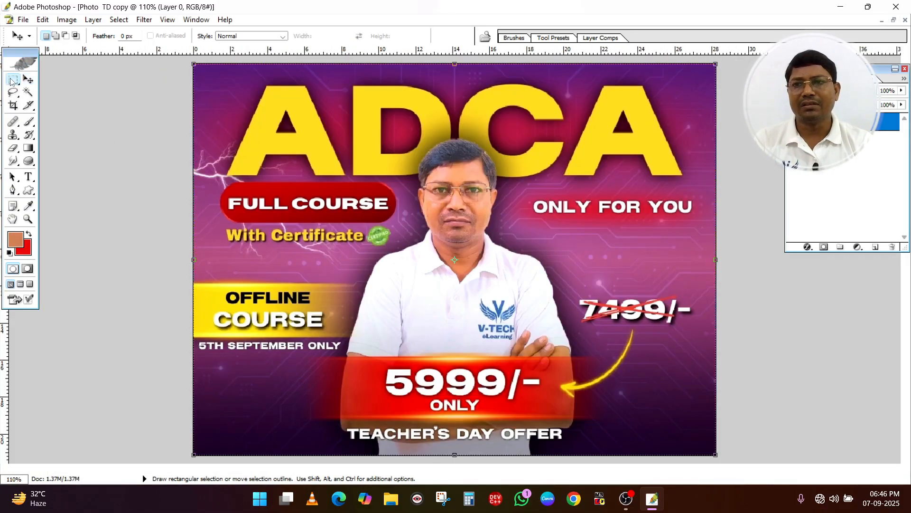
click(63, 80)
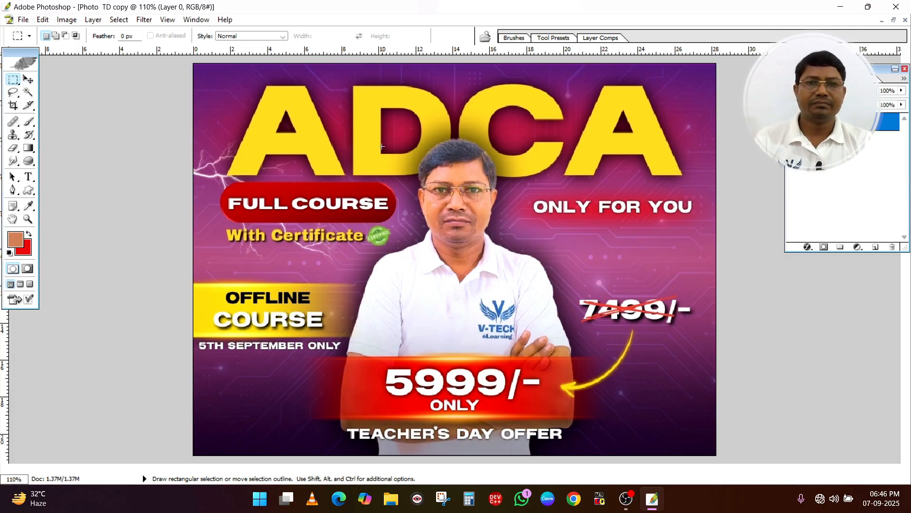
drag(356, 138, 376, 202)
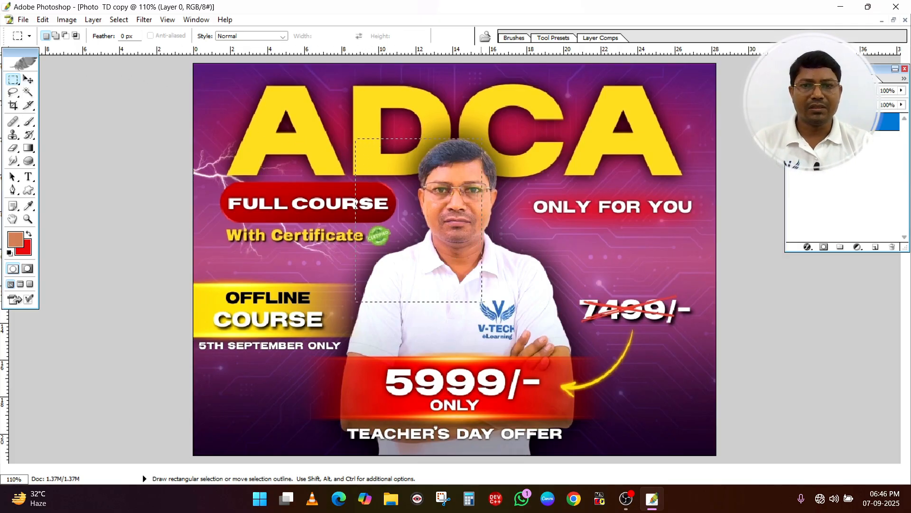
drag(482, 301, 565, 352)
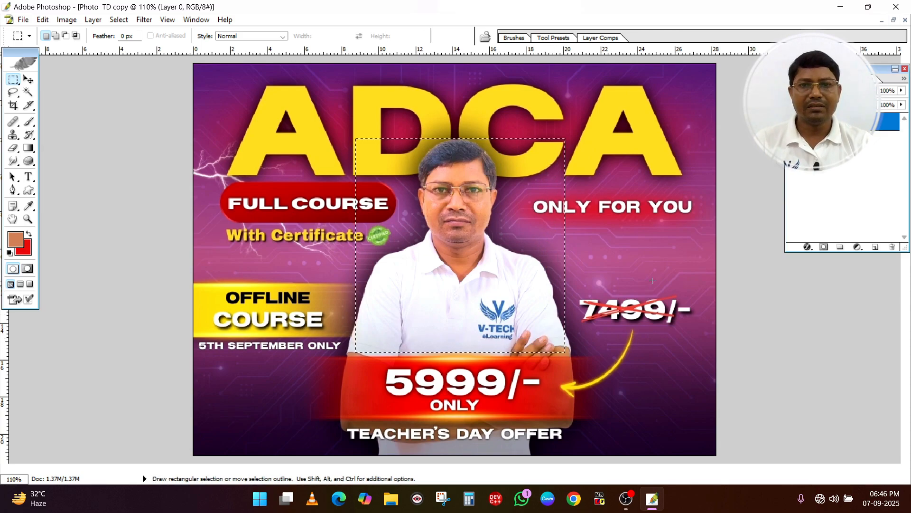
Copy the rectangular selection from the Photo TD copy and paste it into the Pic3 copy flower image
key(ctrl)
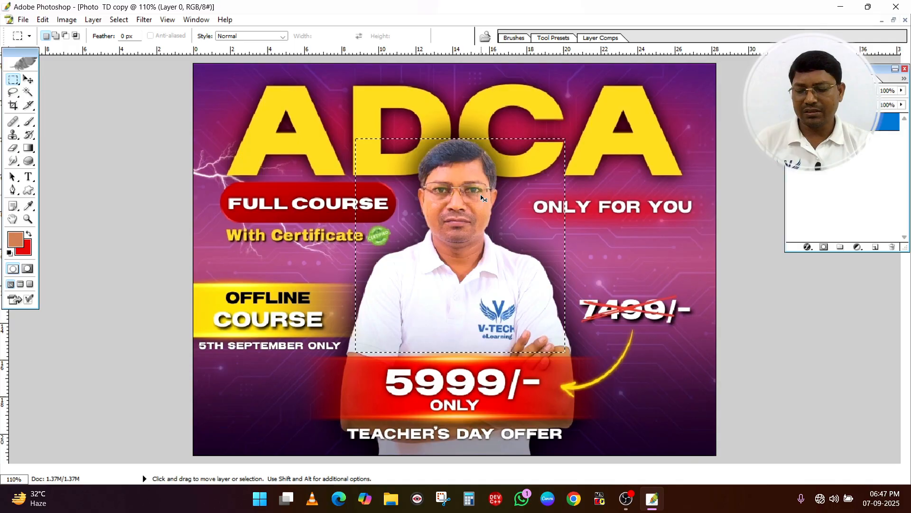
key(ctrl+Tab)
key(ctrl+Tab)
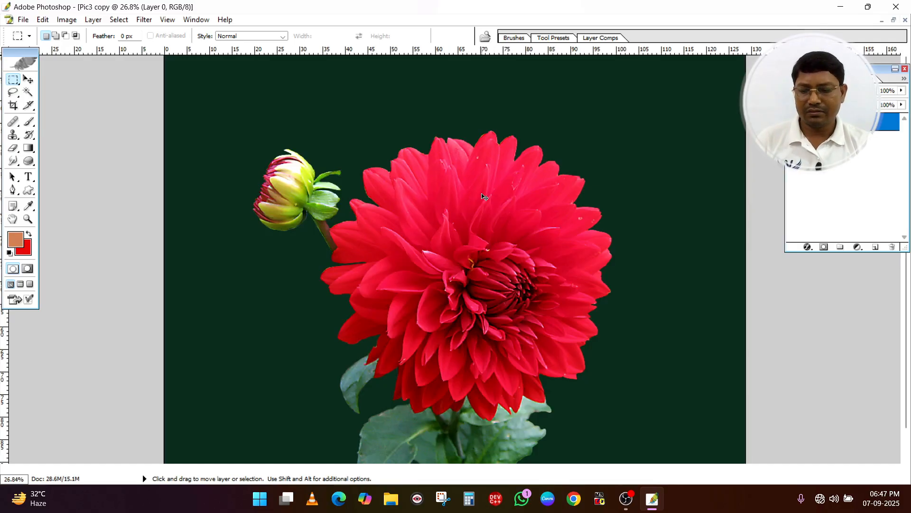
key(ctrl+v)
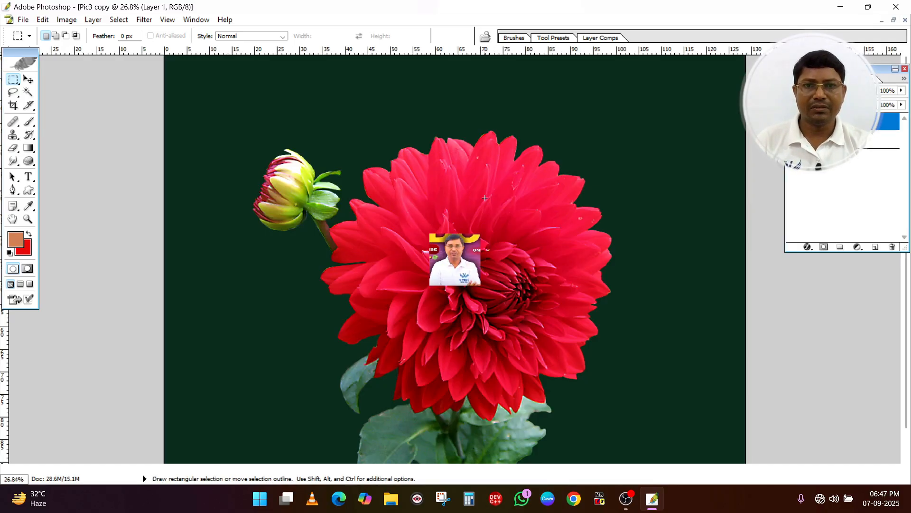
Enlarge the pasted photo to about 449% width and 471% height and position it over the flower
click(28, 79)
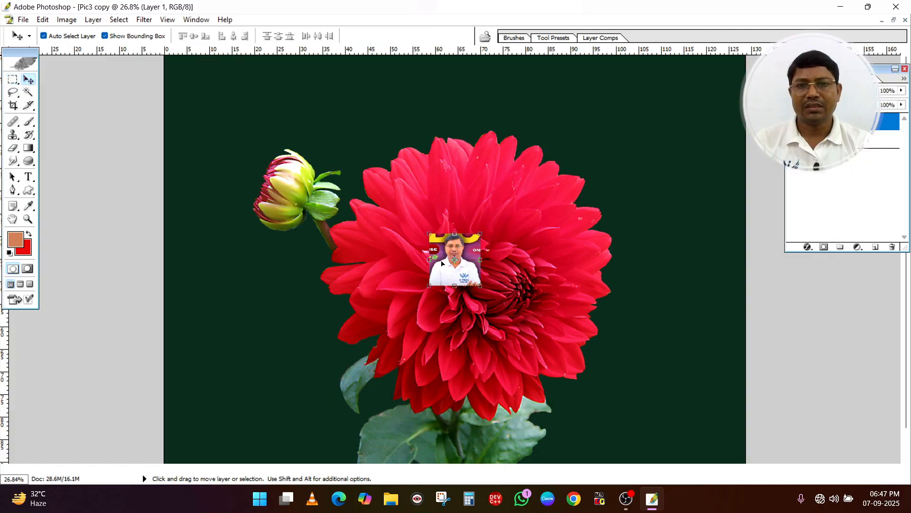
drag(483, 287, 605, 419)
drag(578, 378, 461, 267)
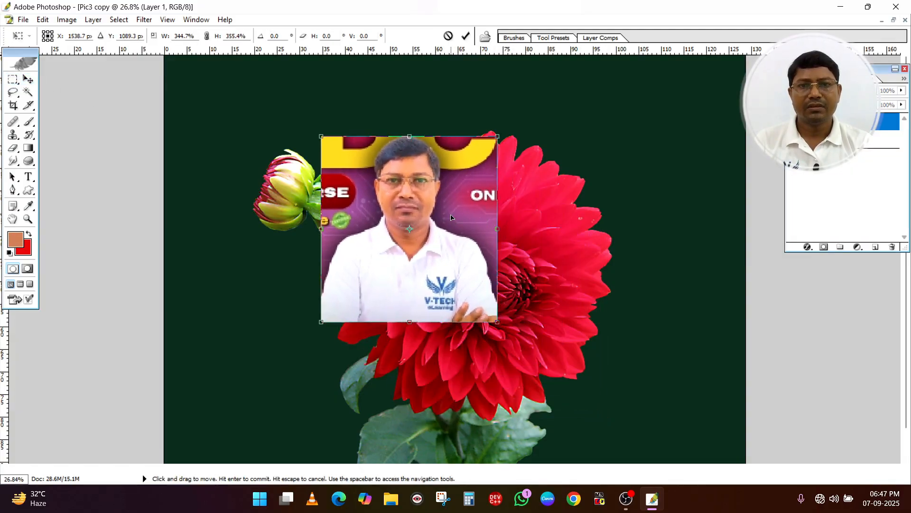
drag(497, 321, 552, 382)
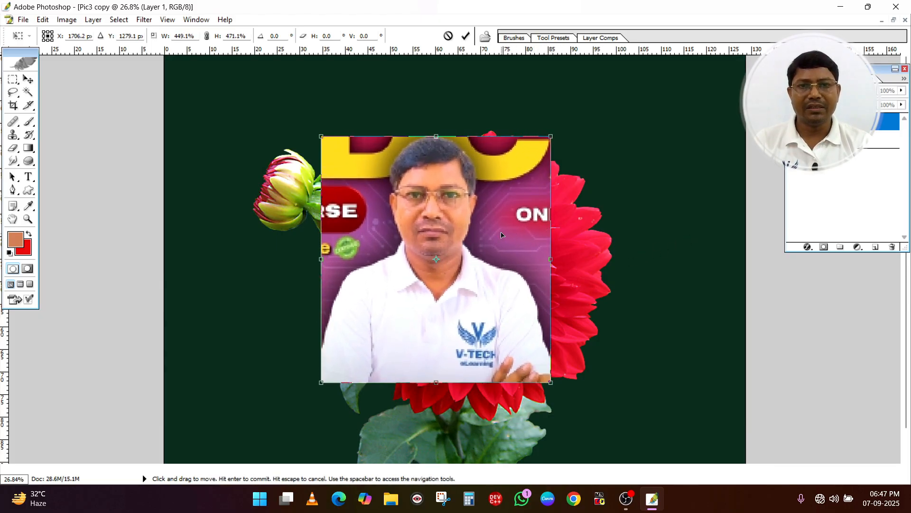
key(Return)
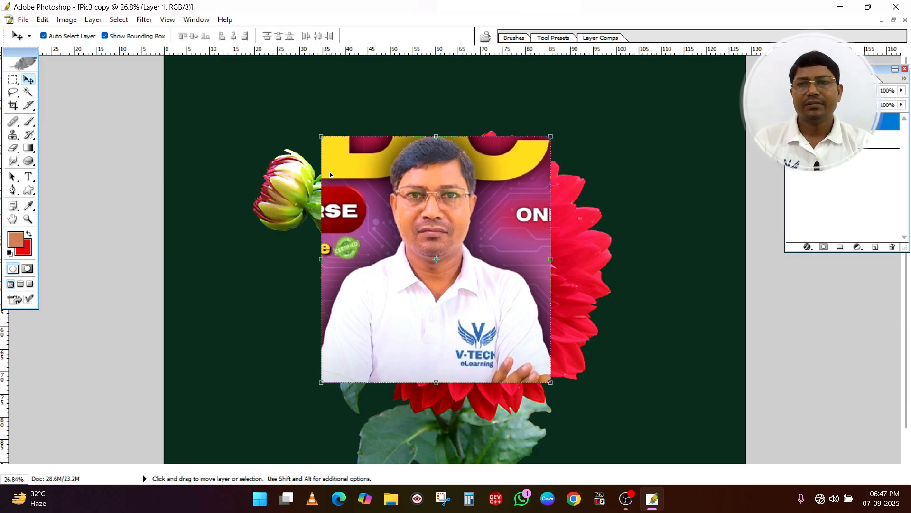
Choose the Elliptical Marquee tool and clear the rectangular selection in the Photo TD copy
click(13, 80)
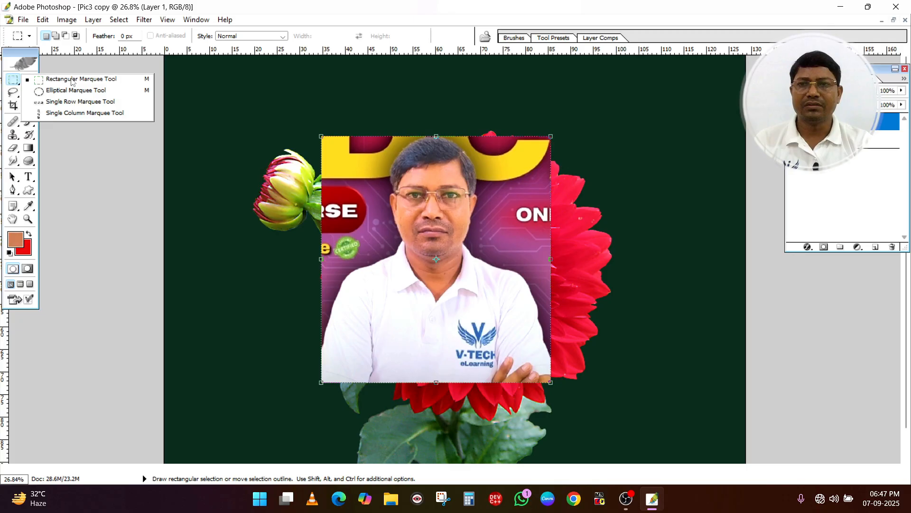
click(70, 91)
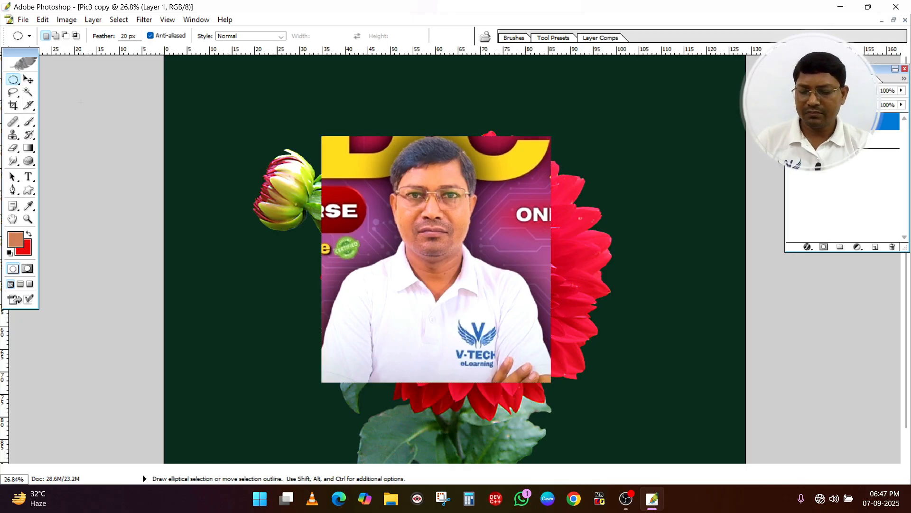
key(ctrl+Tab)
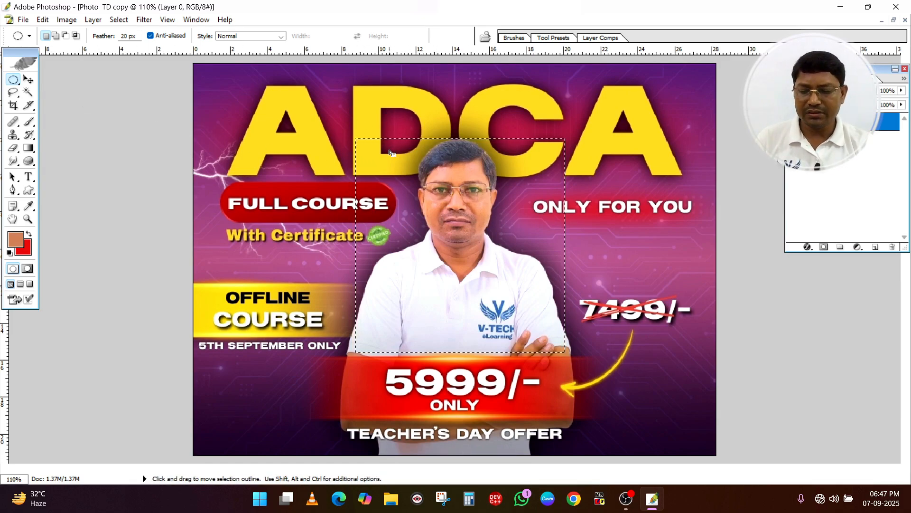
key(ctrl+d)
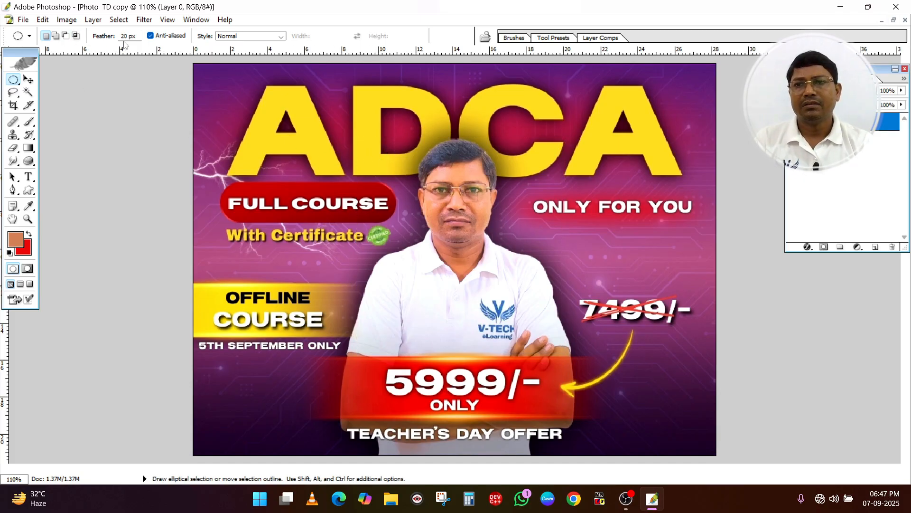
Set the Elliptical Marquee tool's feather to 0 px
drag(136, 37, 118, 37)
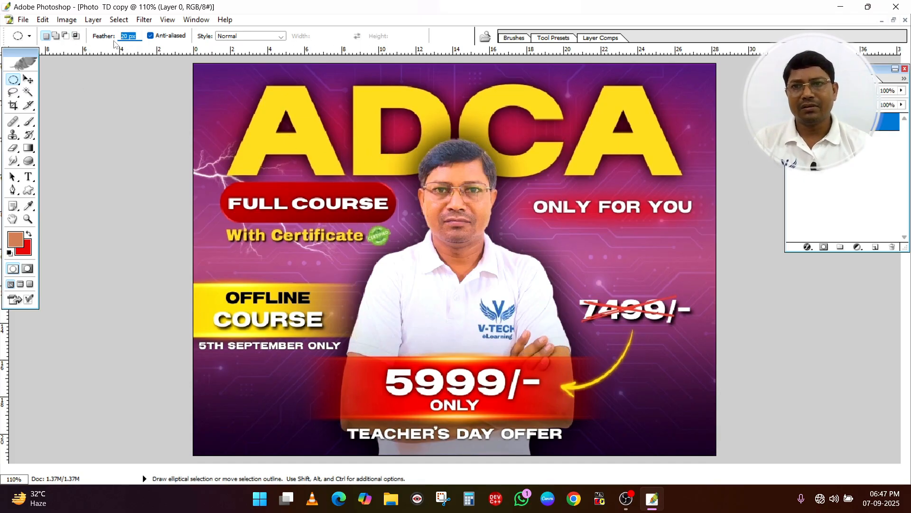
text(0)
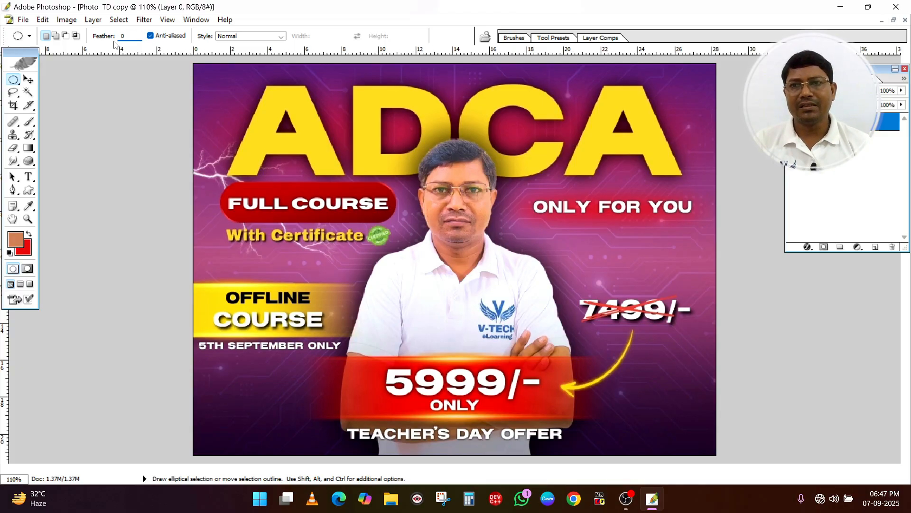
key(Return)
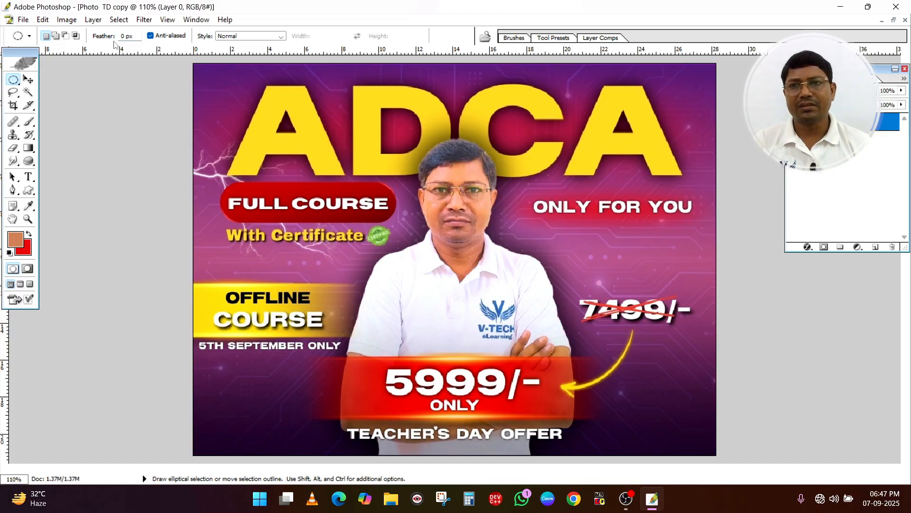
Select the man's head and collar in the Photo TD copy with an elliptical marquee, copy it and paste it into the Pic3 copy
click(13, 79)
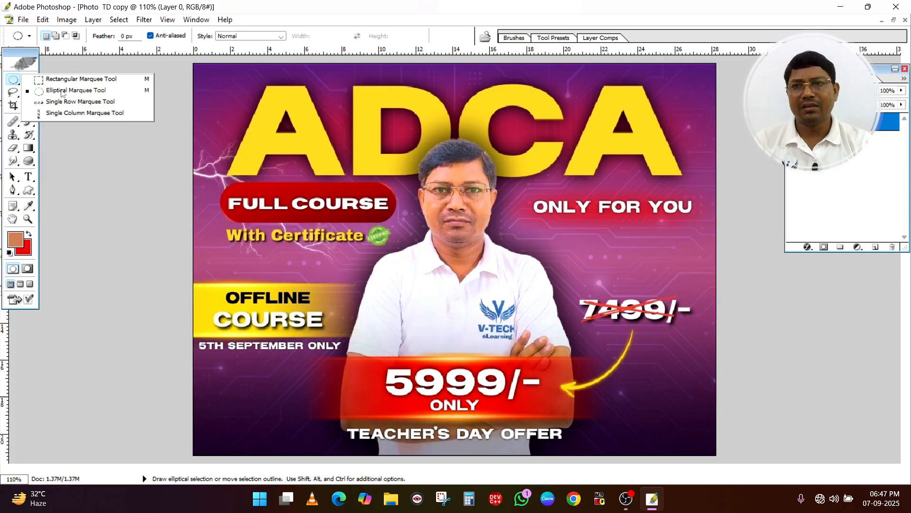
click(61, 91)
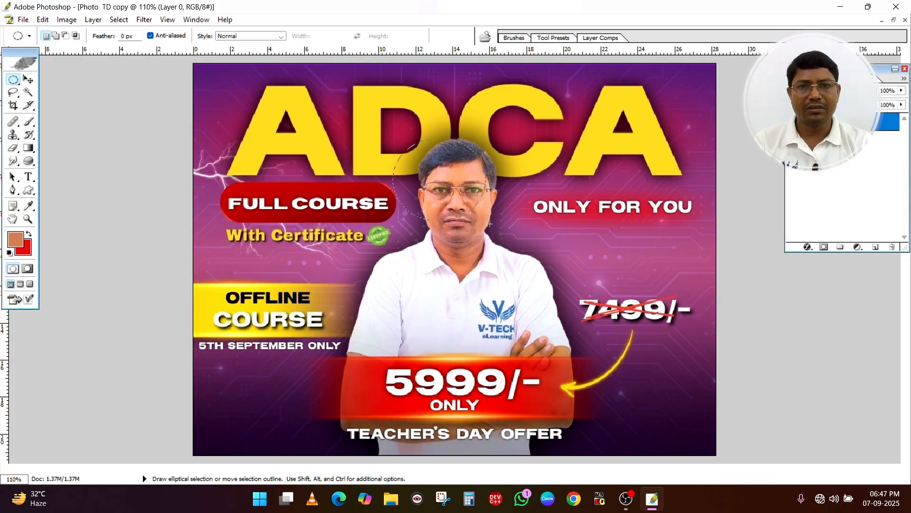
drag(490, 224, 501, 240)
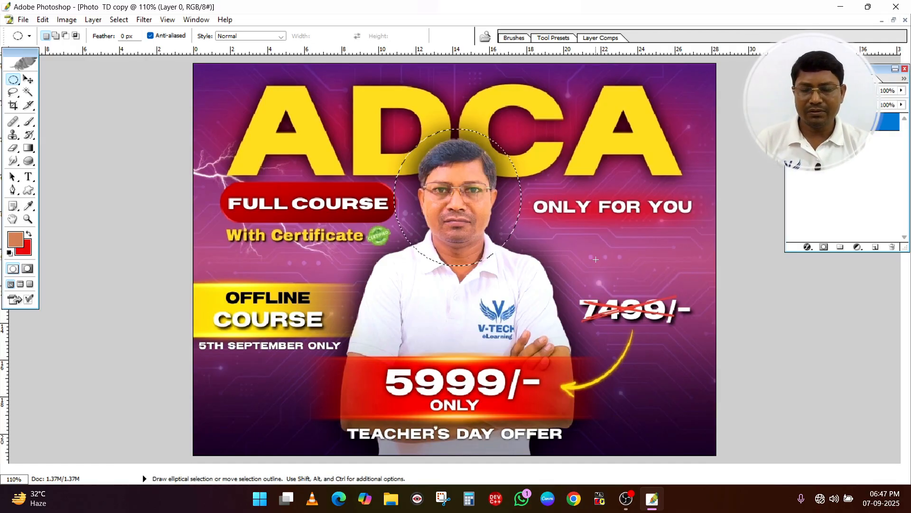
key(ctrl+Tab)
key(ctrl+Tab)
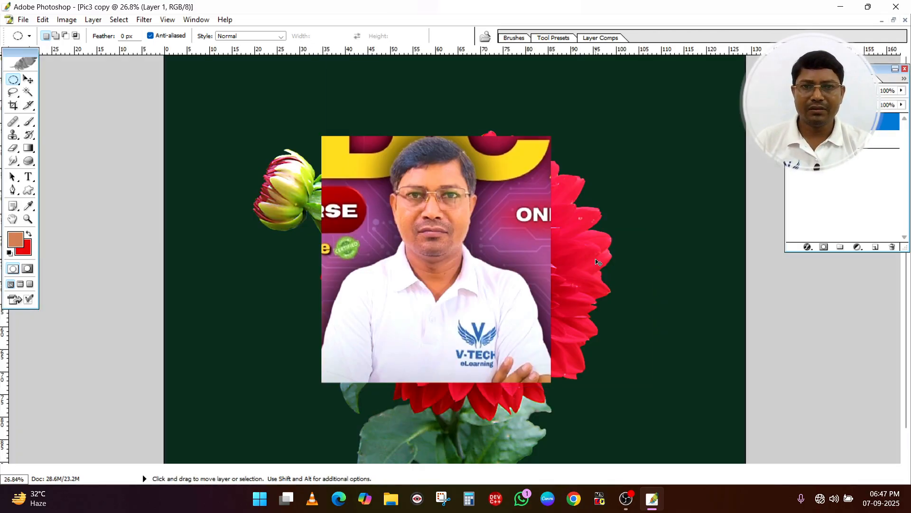
key(ctrl+v)
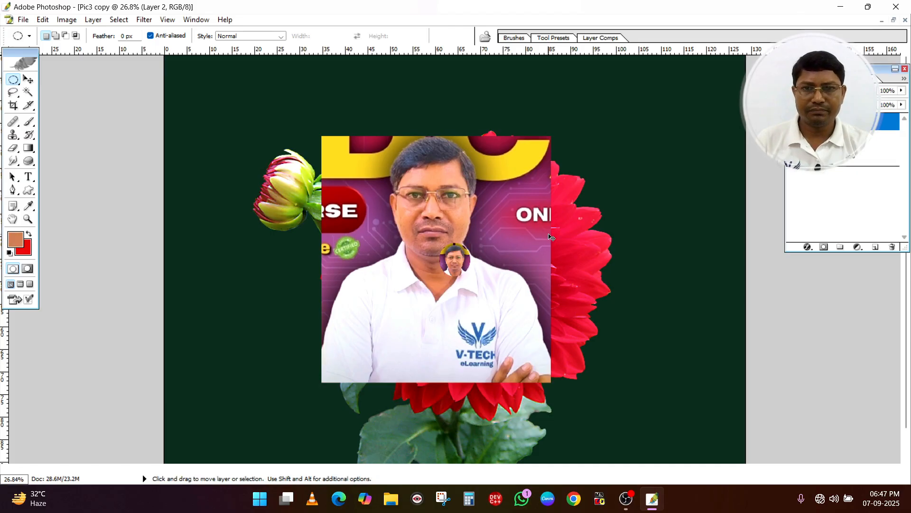
Move the large rectangular photo off the flower and delete its layer, Layer 1, from the Pic3 copy
click(28, 79)
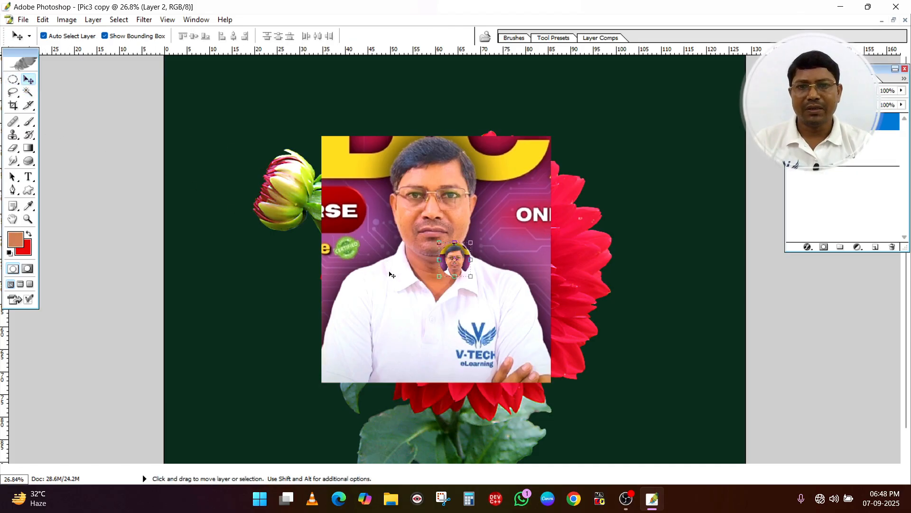
drag(406, 316, 279, 262)
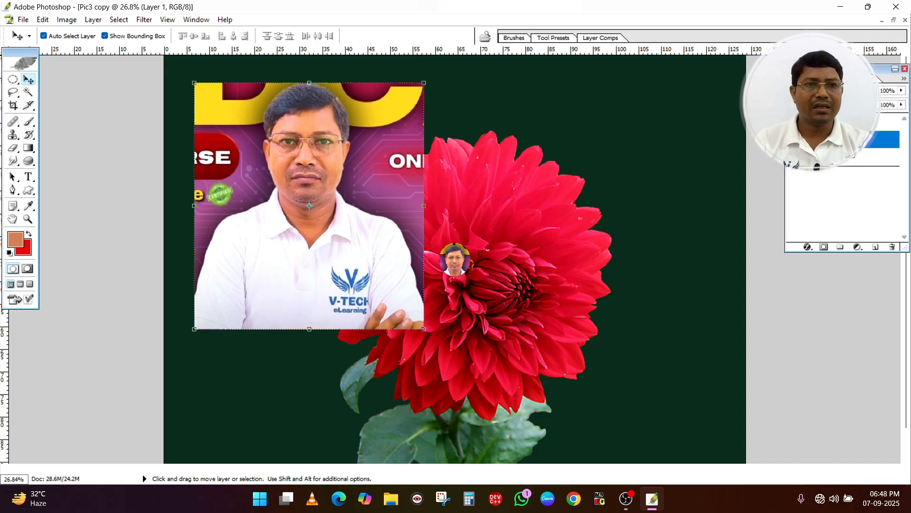
right_click(807, 141)
click(810, 193)
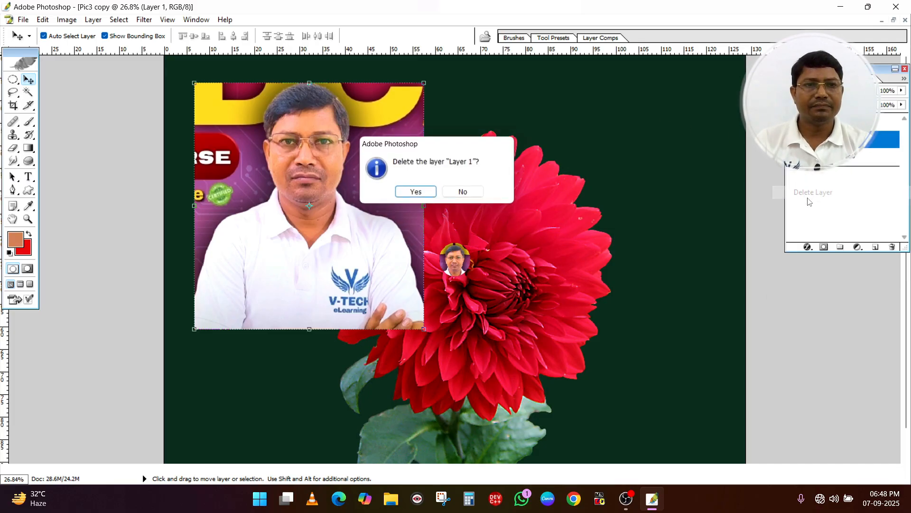
click(417, 194)
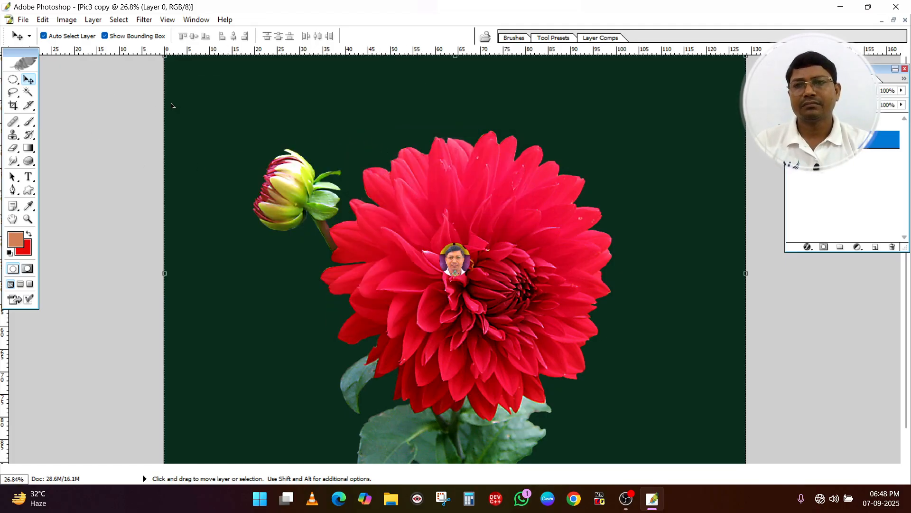
Enlarge the circular head cutout to about 541% width and 502% height and place it in the upper-left corner of the flower image
click(455, 262)
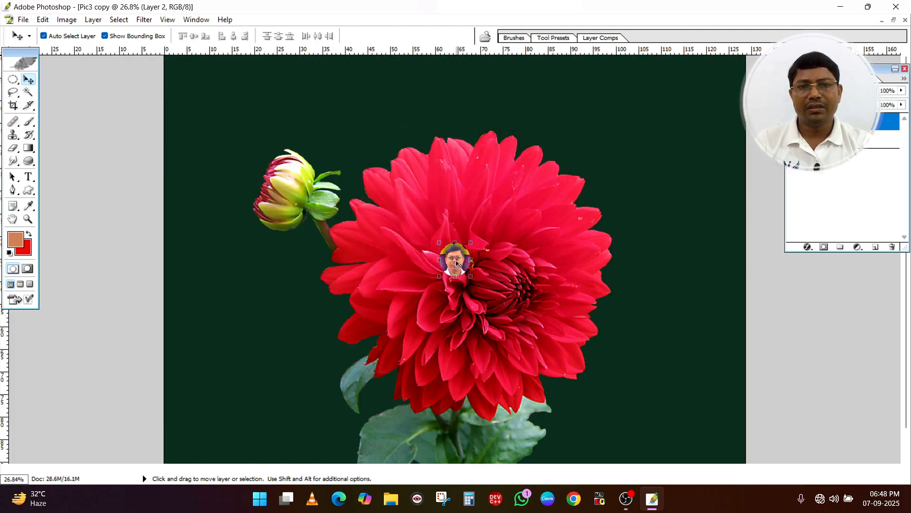
key(ctrl+t)
drag(471, 276, 611, 407)
drag(567, 362, 494, 290)
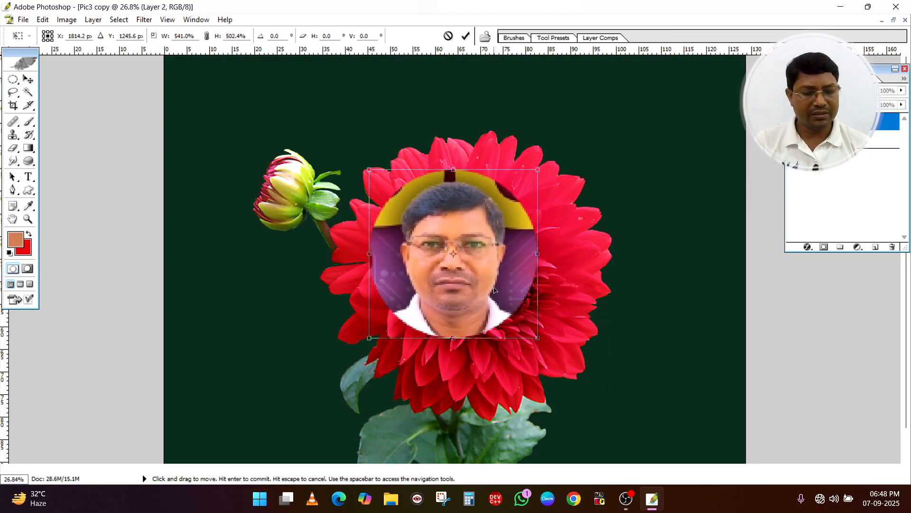
key(Return)
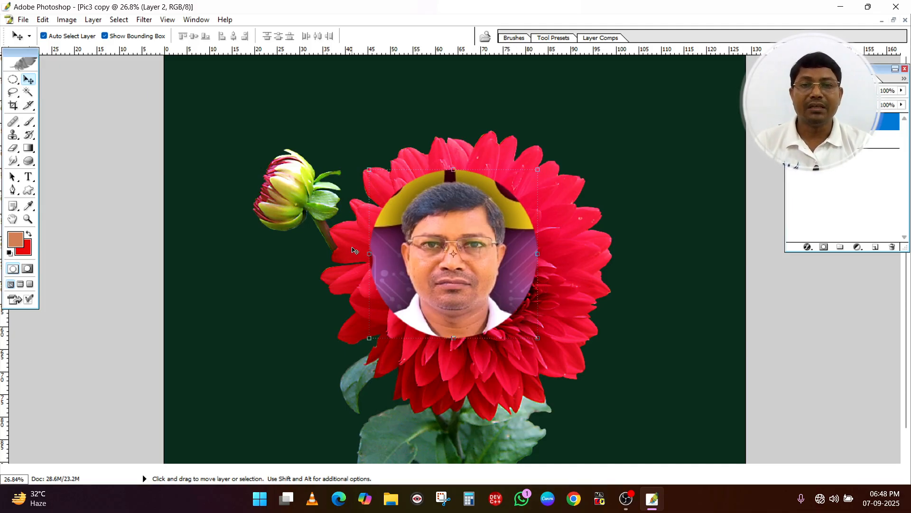
drag(469, 226, 276, 120)
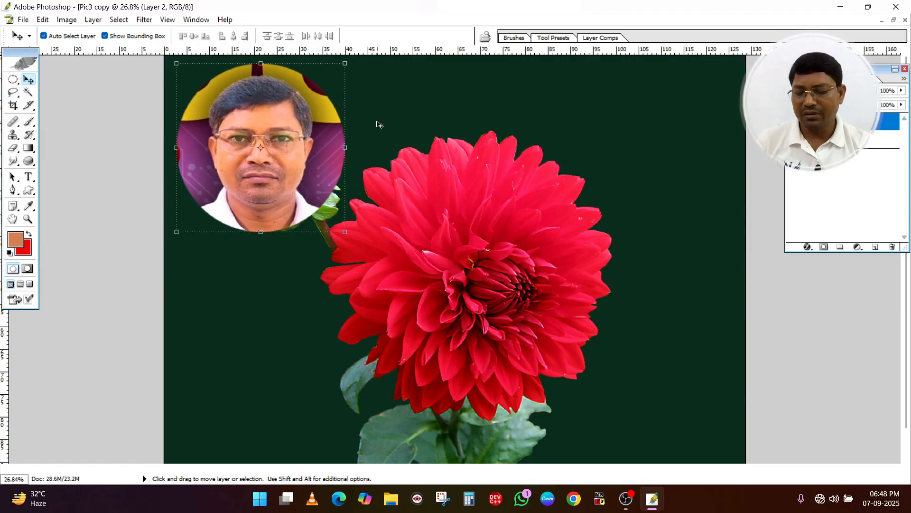
Clear the circular selection in the Photo TD copy and set the Elliptical Marquee tool's feather to 15 px
key(ctrl+Tab)
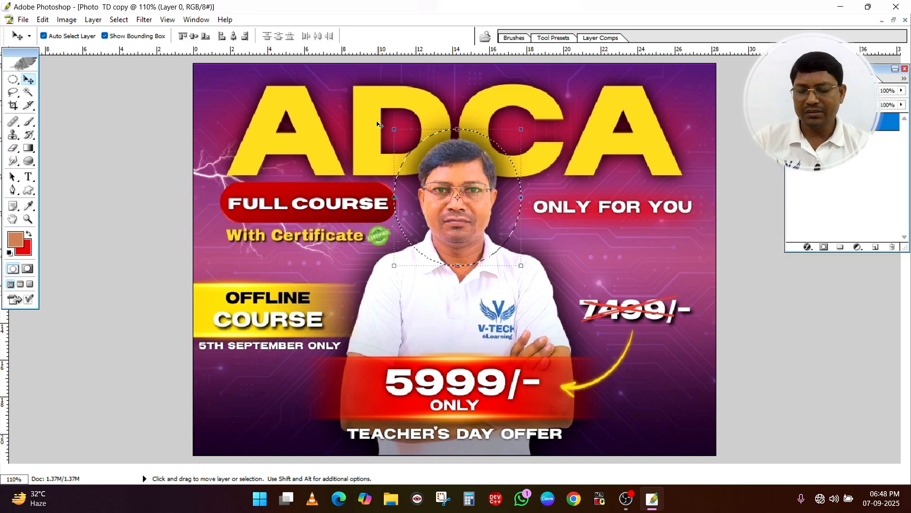
key(ctrl+d)
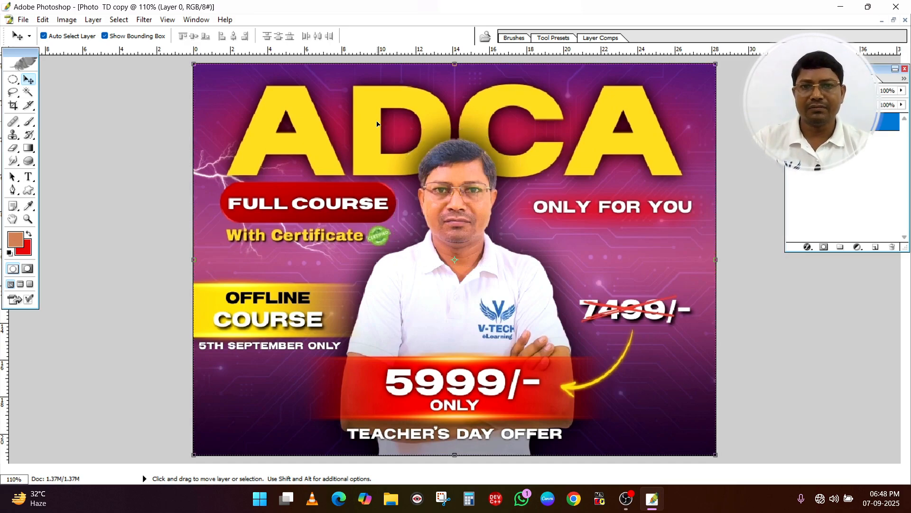
click(13, 79)
click(12, 79)
click(137, 37)
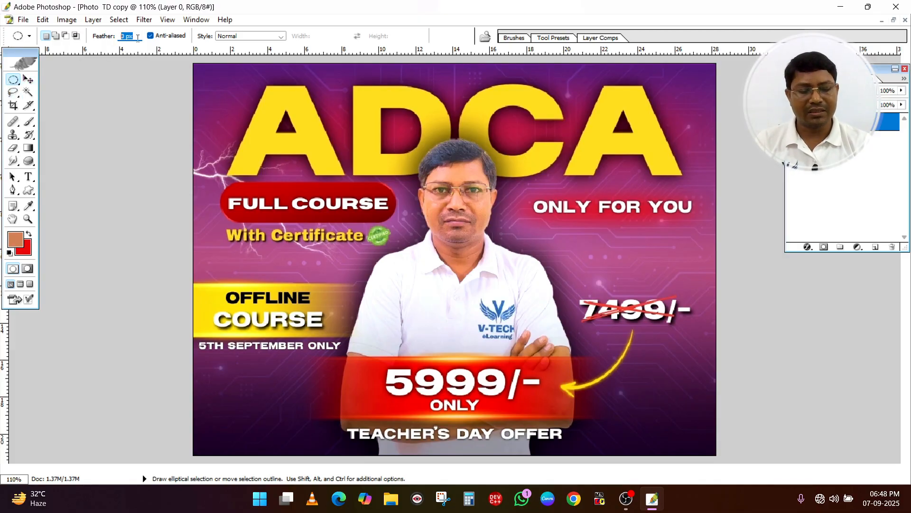
text(15)
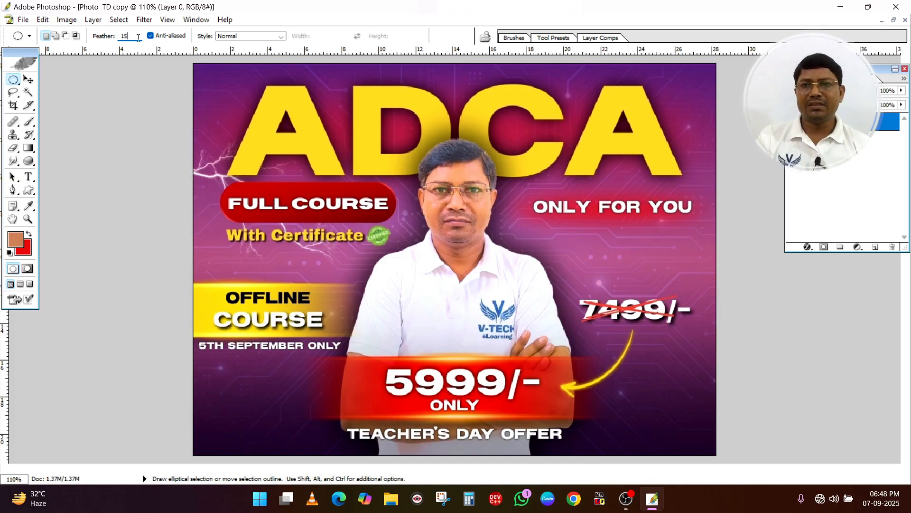
key(Return)
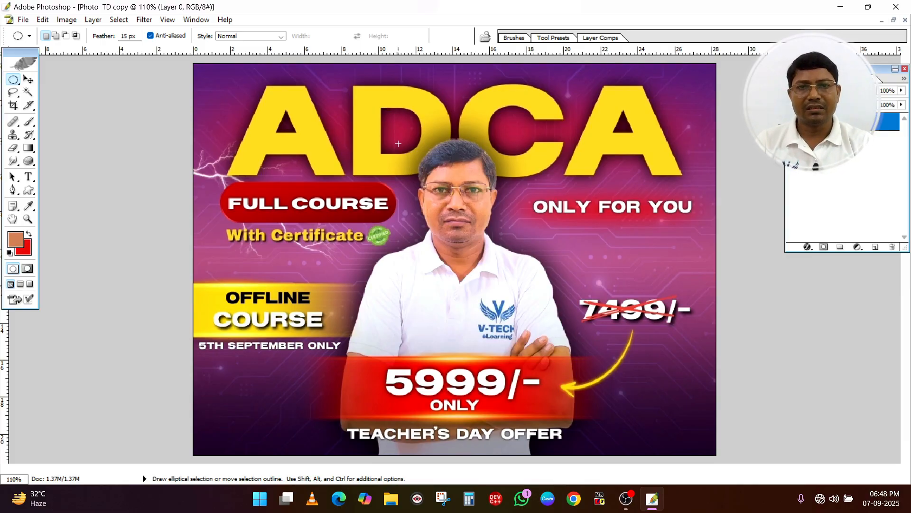
Select the man's head with the 15 px feathered ellipse, copy it and paste it into the Pic3 copy
mouse_move(471, 218)
mouse_down()
mouse_move(517, 263)
mouse_move(482, 226)
mouse_up()
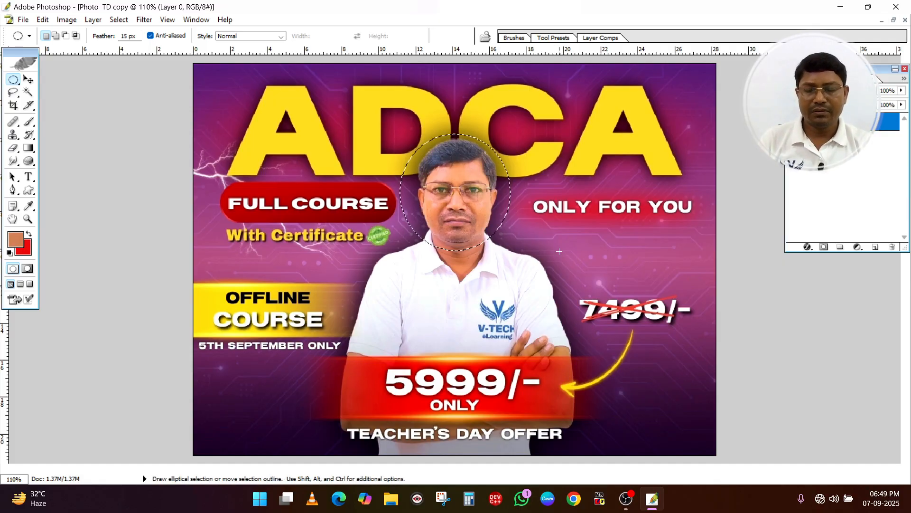
key(ctrl+Tab)
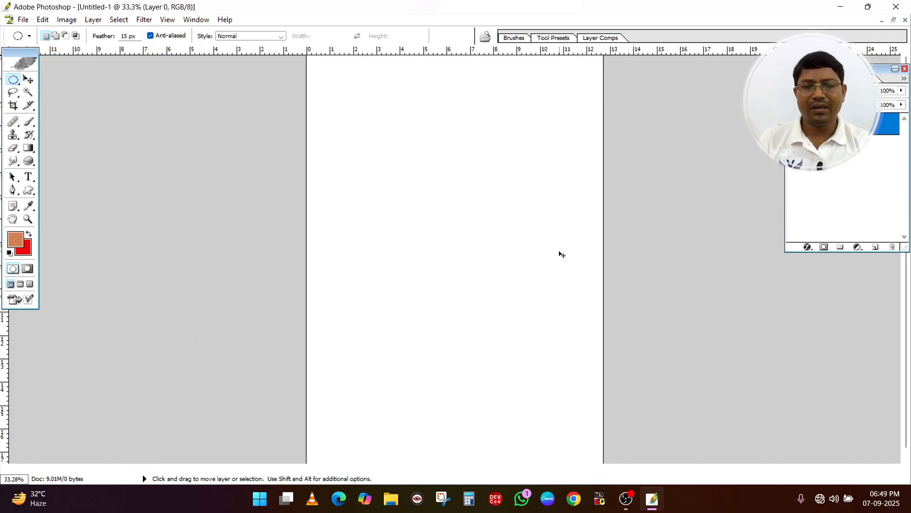
key(ctrl+Tab)
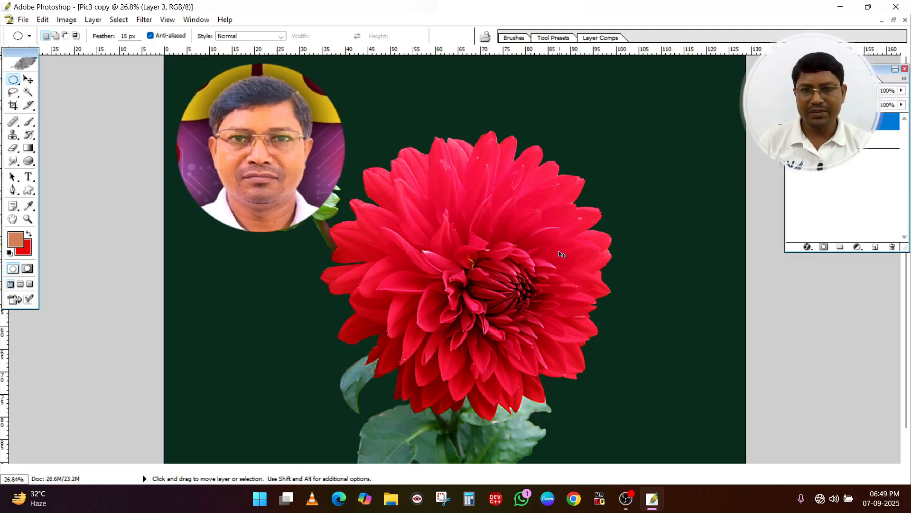
key(ctrl+v)
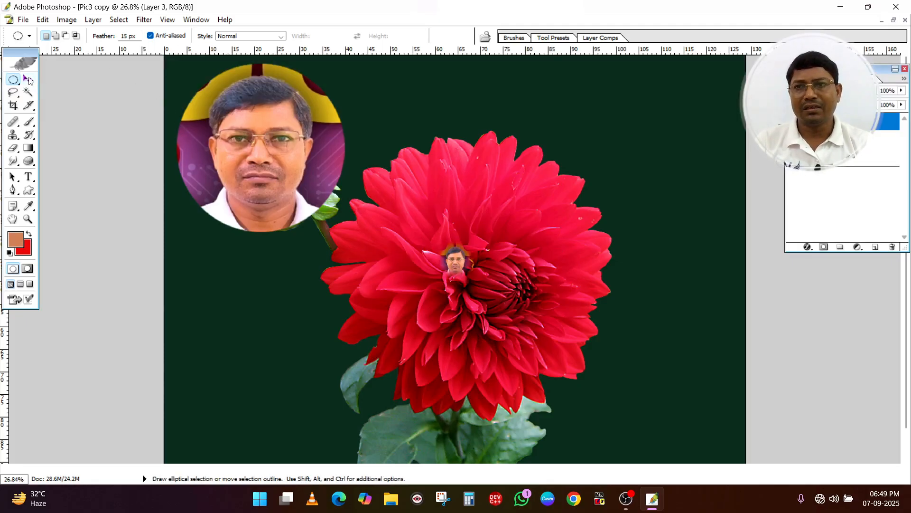
Enlarge the feathered head to about 518% width and 456% height, place it over the flower's center, and select the flower background layer
click(28, 79)
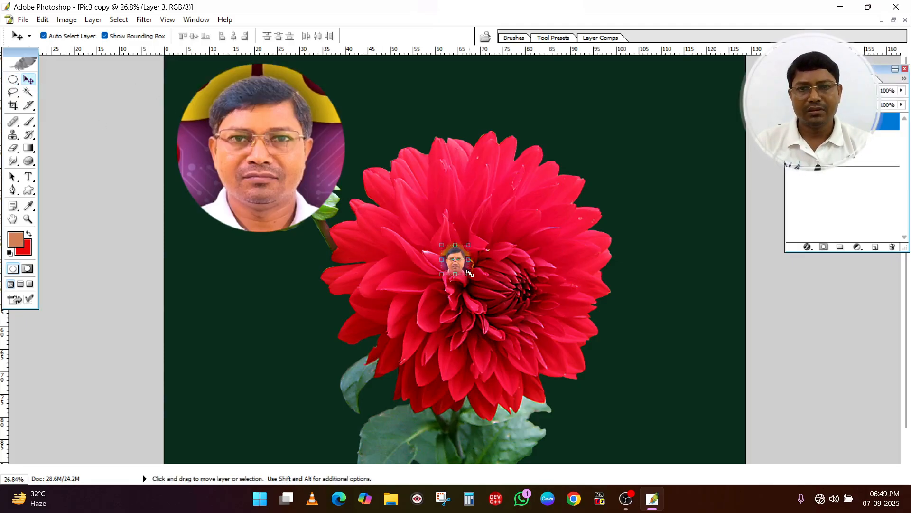
drag(469, 274, 582, 376)
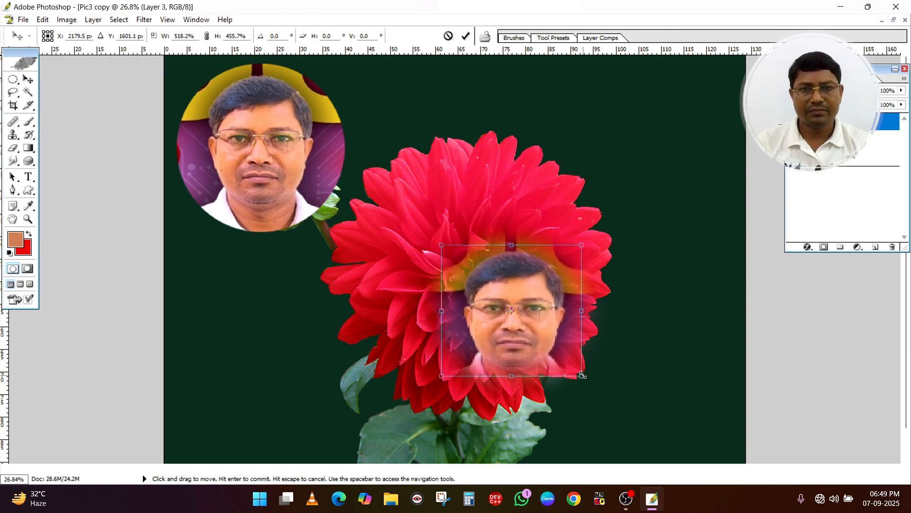
key(Return)
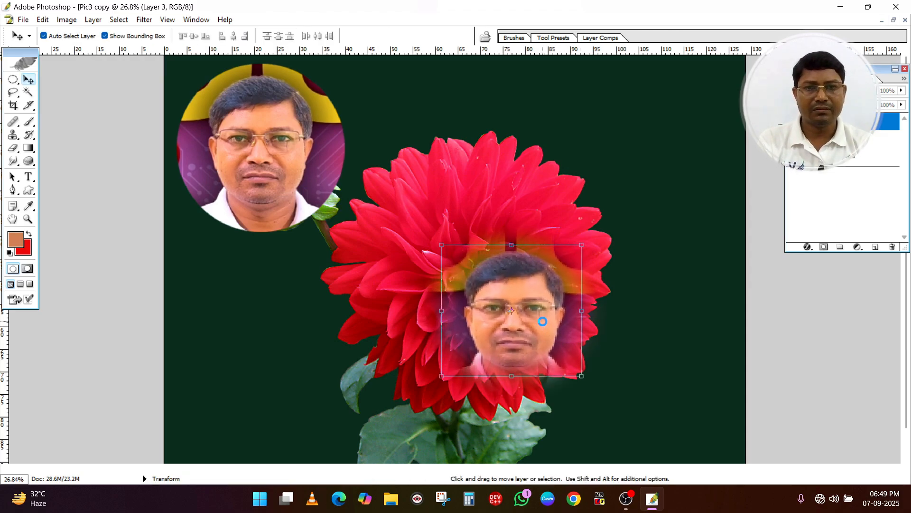
drag(535, 336, 487, 286)
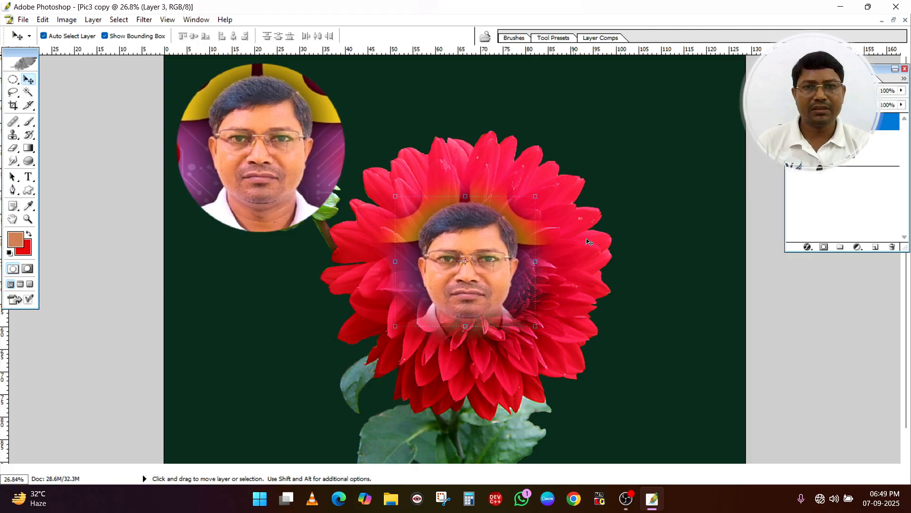
click(642, 202)
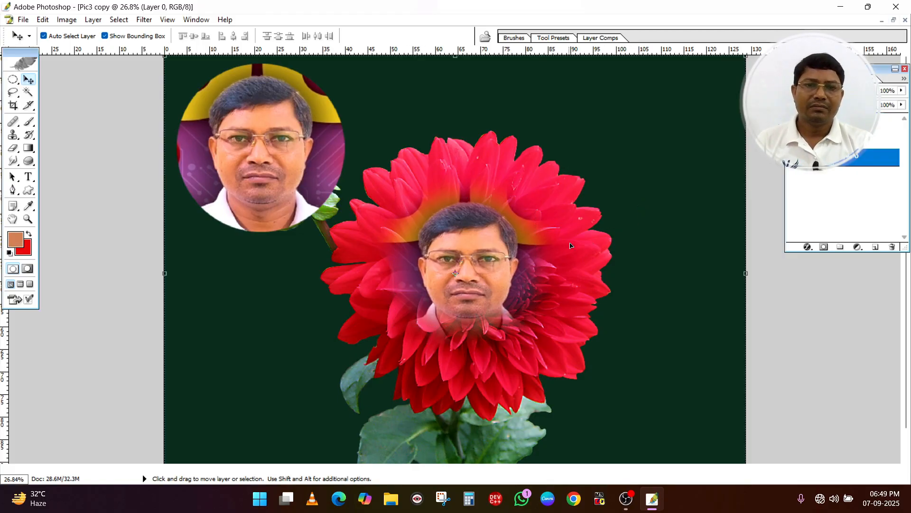
Look over the marquee tool variants and switch to the freehand Lasso tool
click(13, 79)
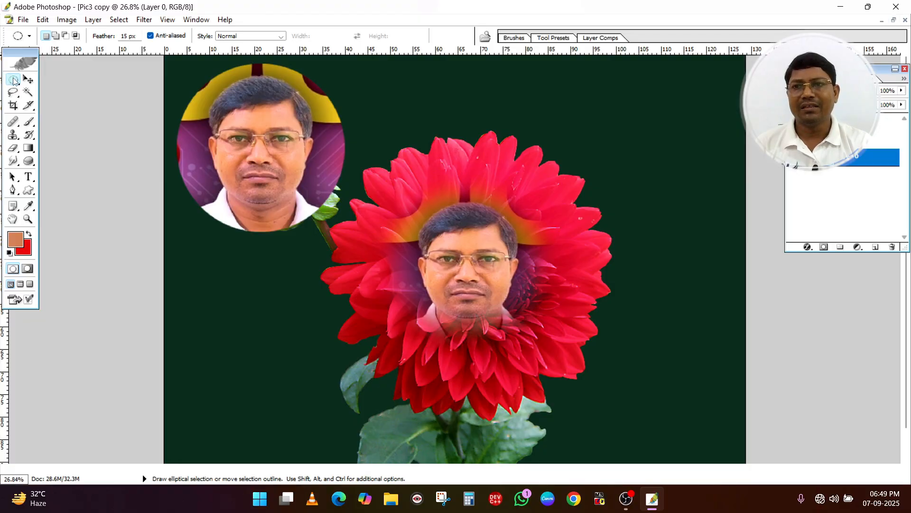
right_click(13, 80)
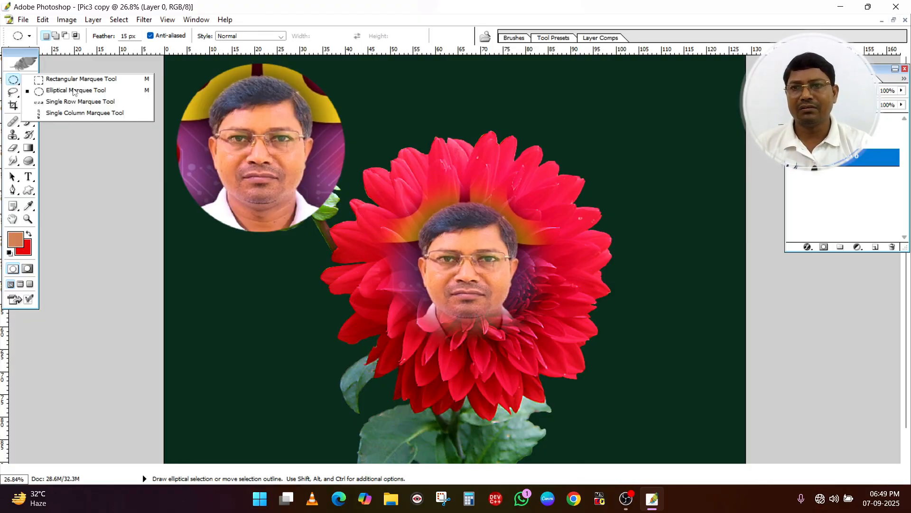
click(14, 92)
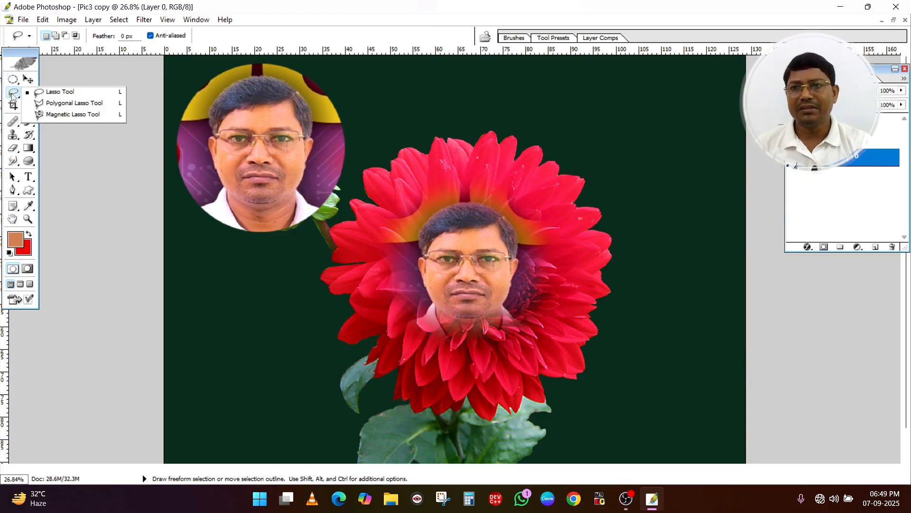
click(53, 92)
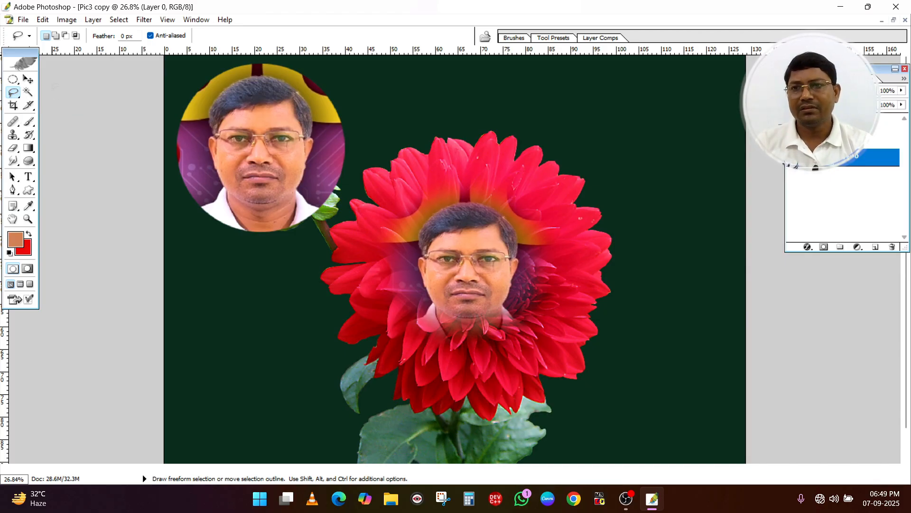
Select the dark background around the flower with the Magic Wand, delete it and undo the deletion
click(27, 92)
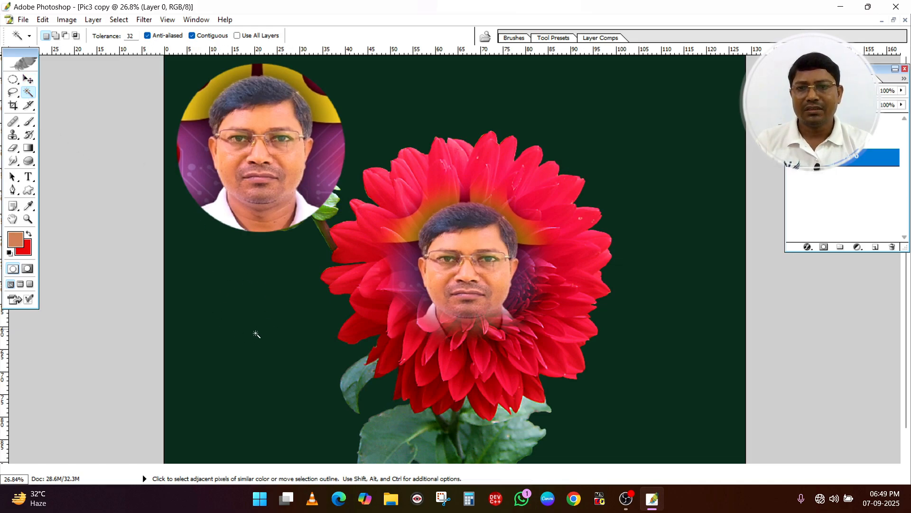
click(707, 213)
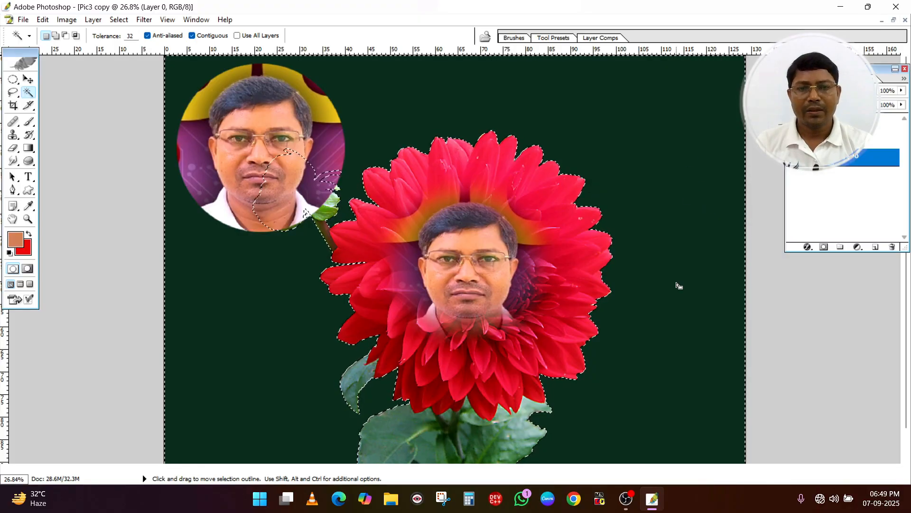
key(Delete)
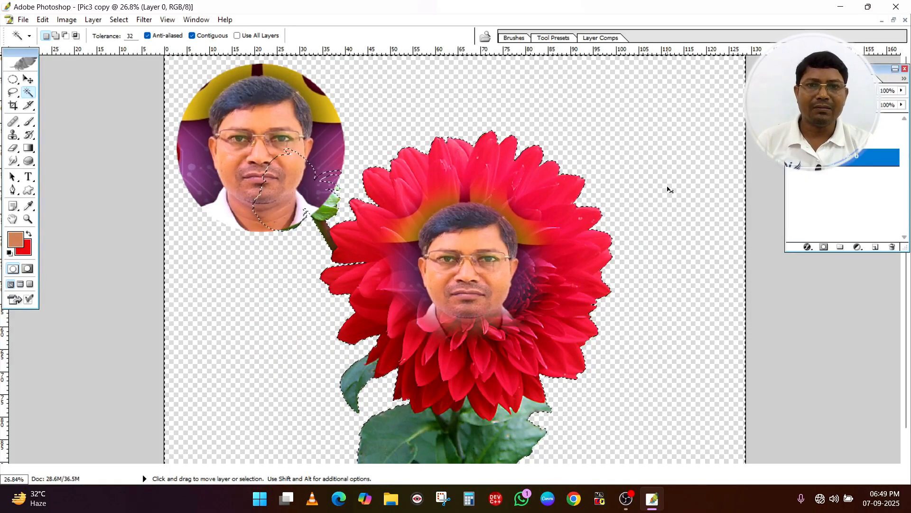
key(ctrl+z)
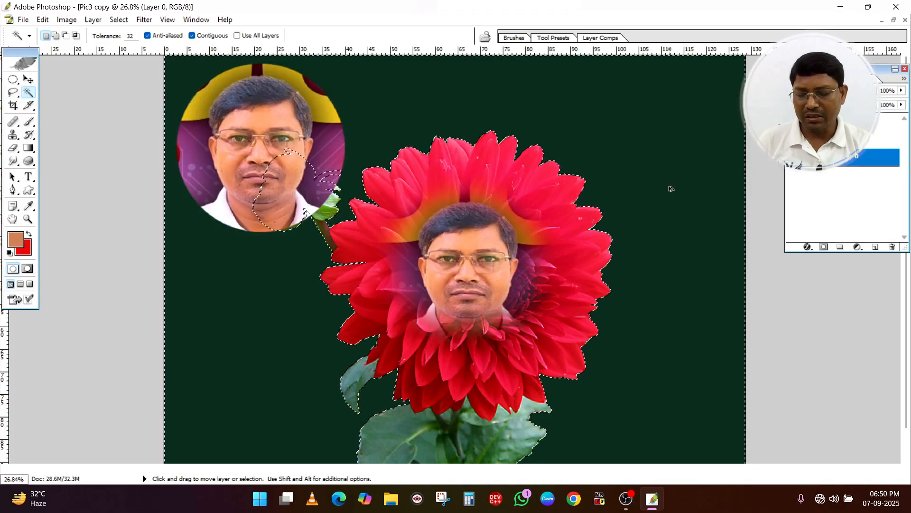
Step back through the edits in Pic3 copy until all pasted photo cutouts are removed from the flower image
key(ctrl+alt+z)
key(ctrl+alt+z)
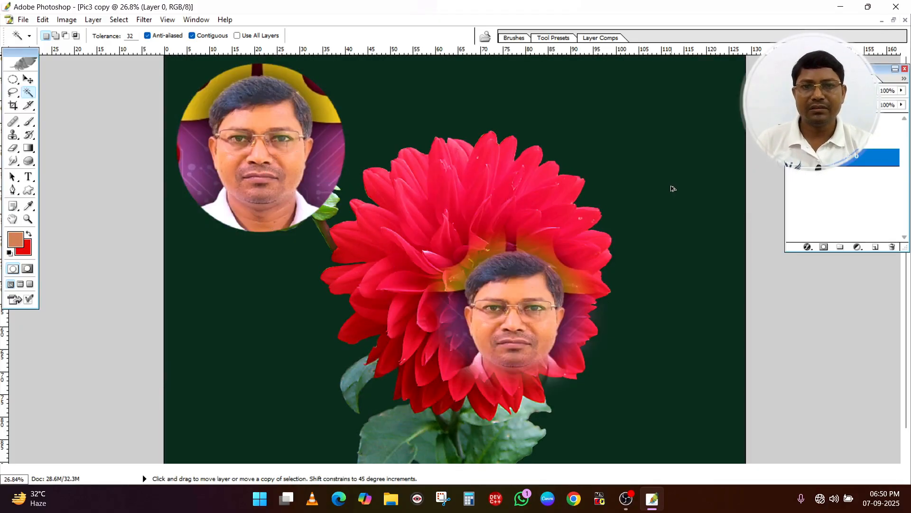
key(ctrl+alt+z)
key(ctrl+alt+z)
key(ctrl+alt+z)
key(ctrl+alt+z)
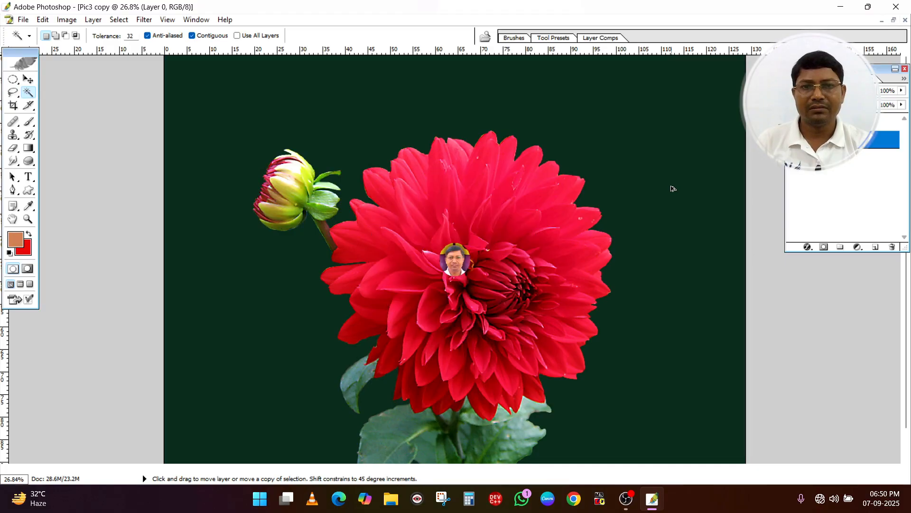
key(ctrl+alt+z)
key(ctrl+alt+z)
key(ctrl+alt+z)
key(ctrl+alt+z)
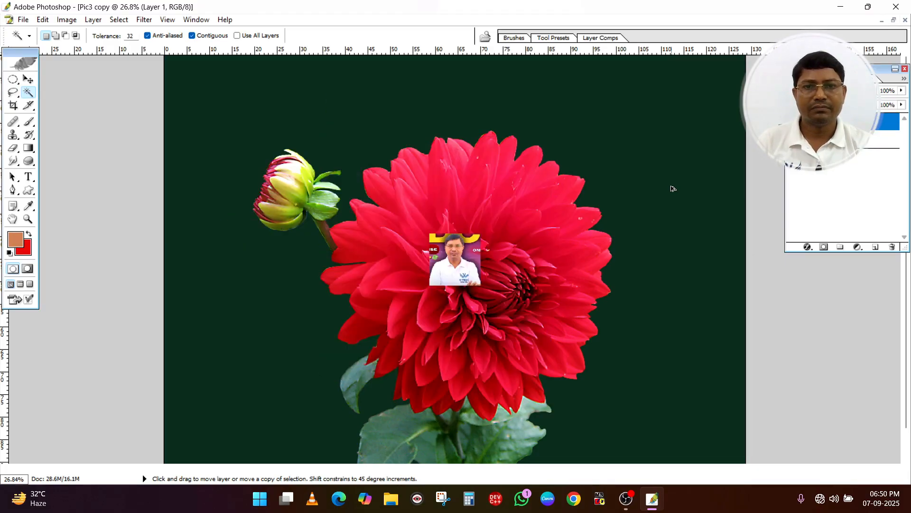
key(ctrl+alt+z)
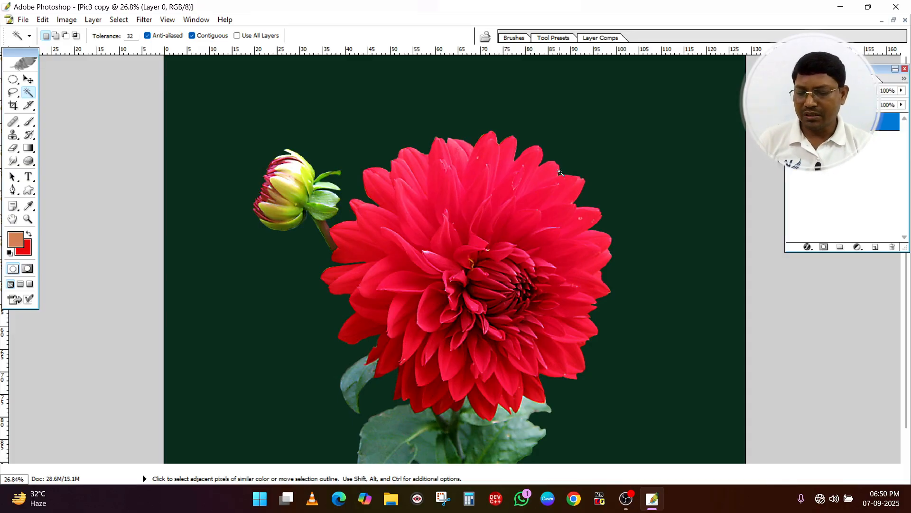
Redo several undone edits in Pic3 copy and step back once to the small pasted round head
key(ctrl+shift+z)
key(ctrl+shift+z)
key(ctrl+shift+z)
key(ctrl+shift+z)
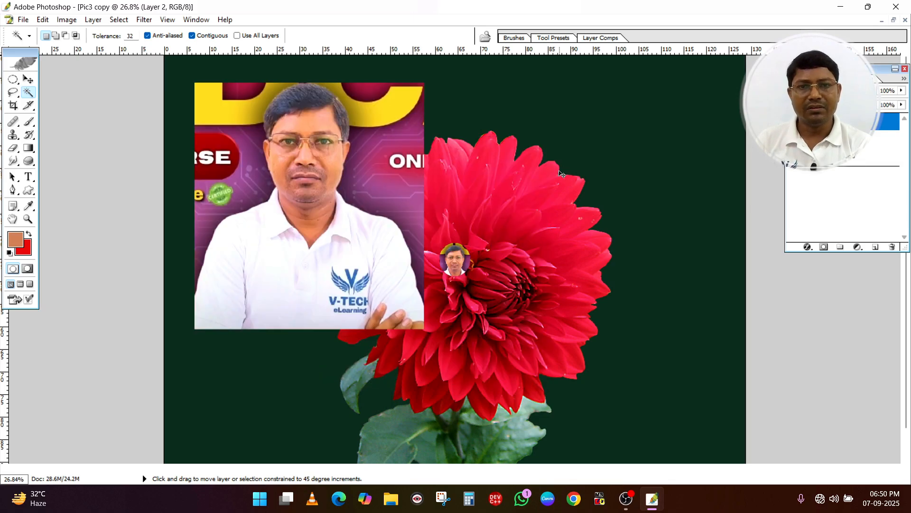
key(ctrl+alt+z)
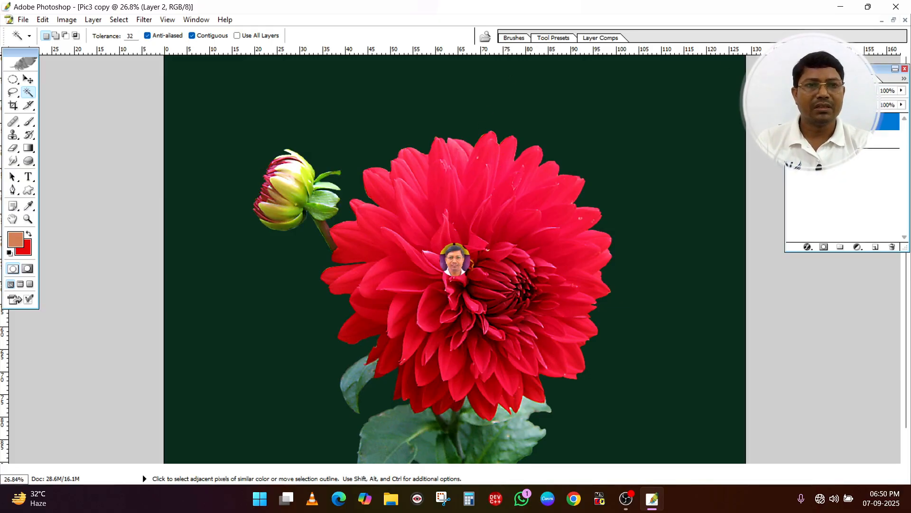
Delete Layer 2 with the small round head and clear the selection on the flower petals
right_click(841, 122)
click(809, 175)
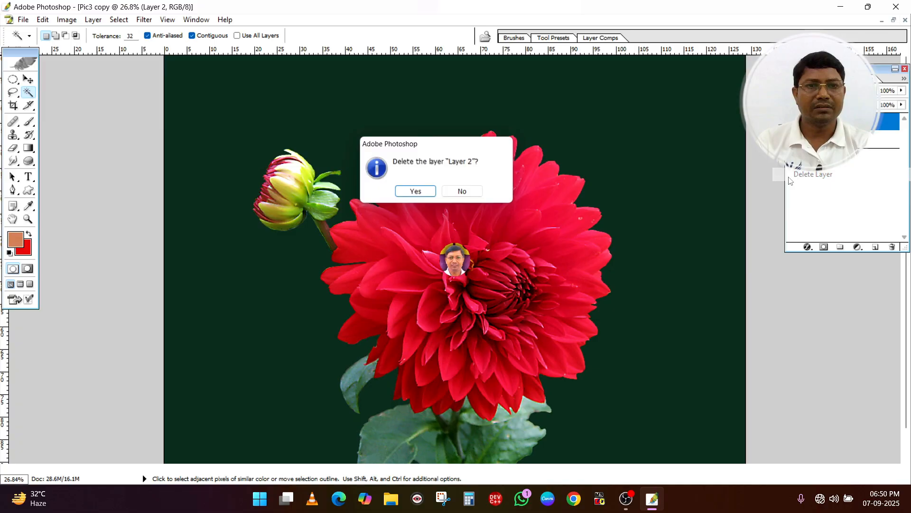
click(416, 191)
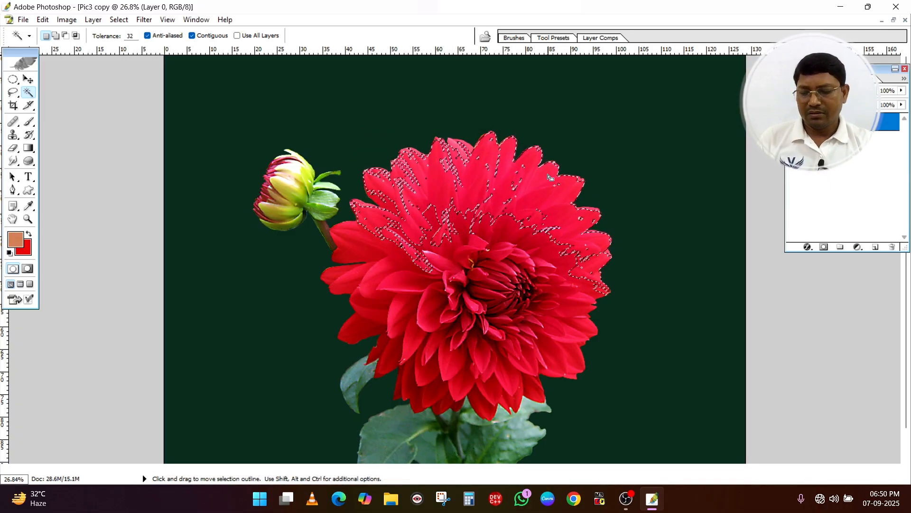
key(ctrl+d)
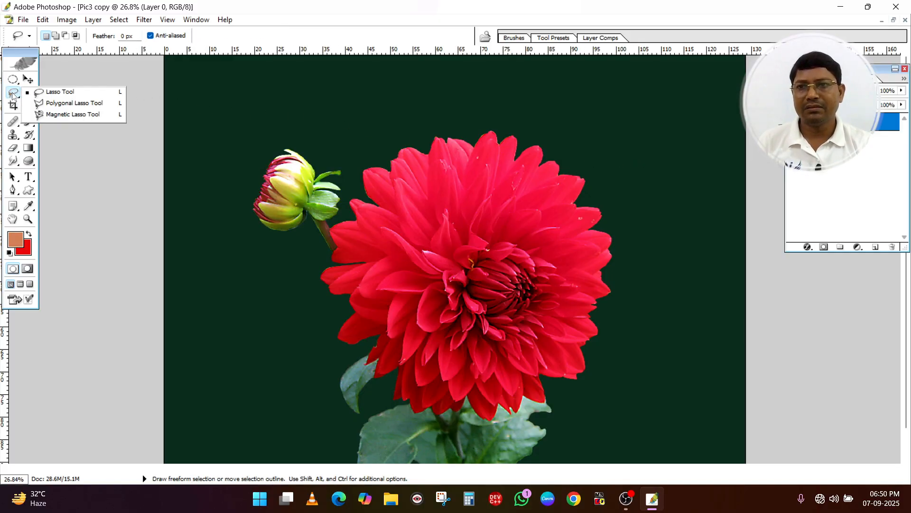
Outline the man's head and shoulders in the ADCA poster photo with the freehand Lasso at 0 px feather and copy the selection
click(14, 93)
click(71, 93)
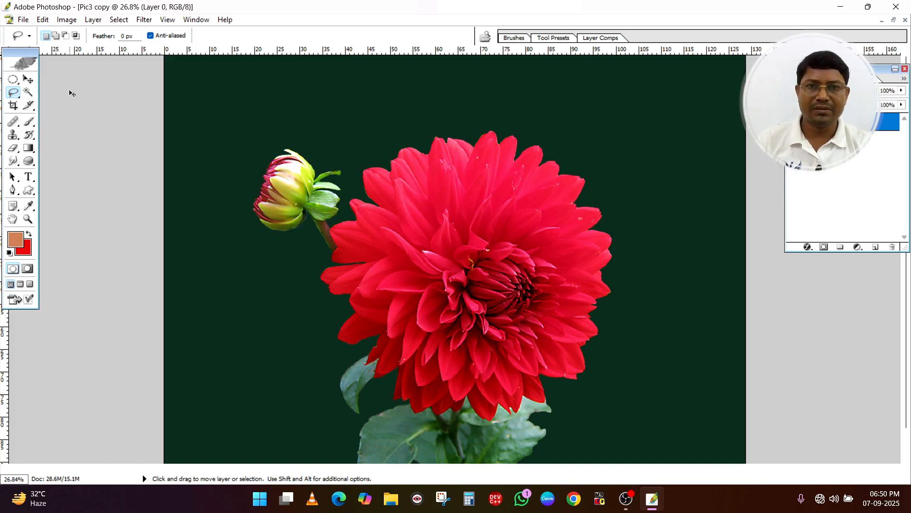
key(ctrl+Tab)
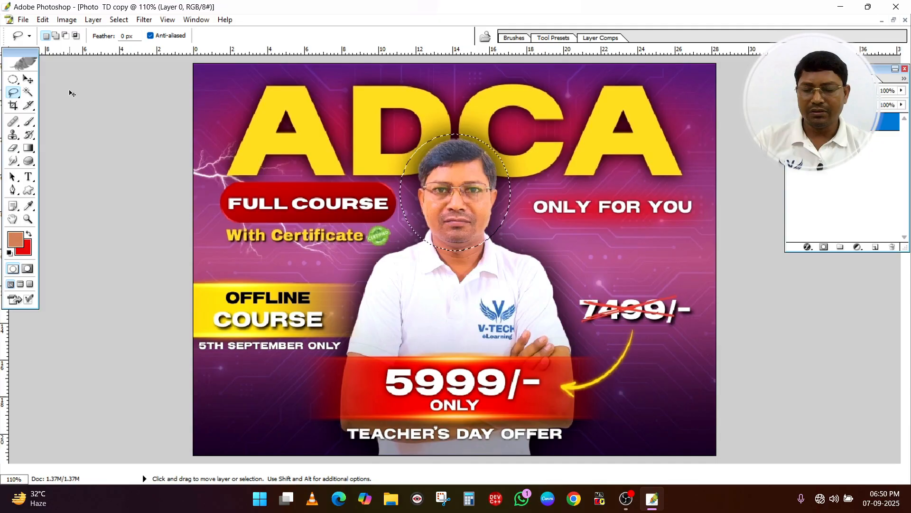
key(ctrl+d)
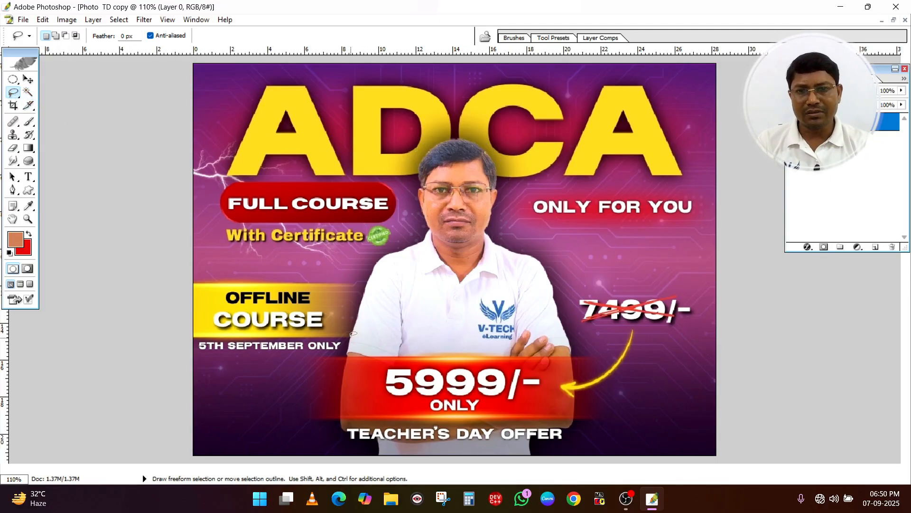
mouse_move(353, 334)
mouse_down()
mouse_move(378, 258)
mouse_move(424, 226)
mouse_up()
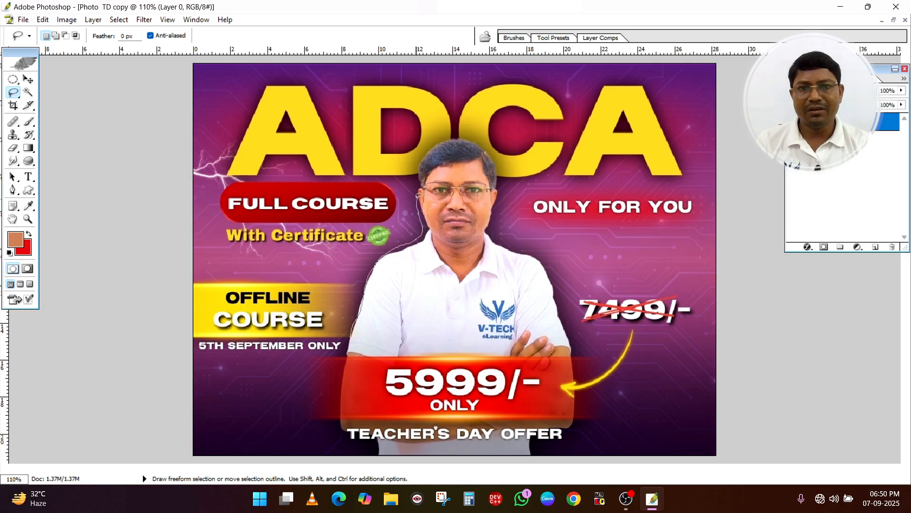
mouse_move(417, 196)
mouse_down()
mouse_move(428, 152)
mouse_move(450, 135)
mouse_move(472, 134)
mouse_move(500, 177)
mouse_move(496, 224)
mouse_move(547, 264)
mouse_up()
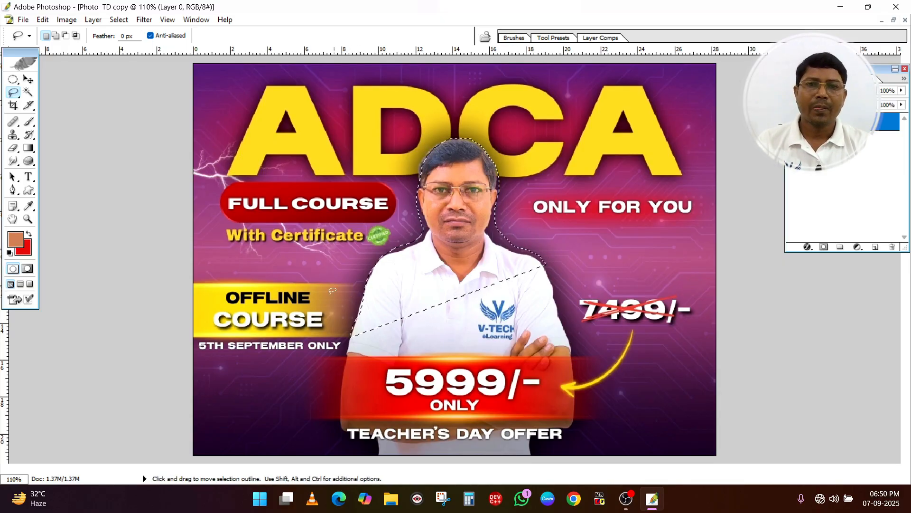
key(ctrl+c)
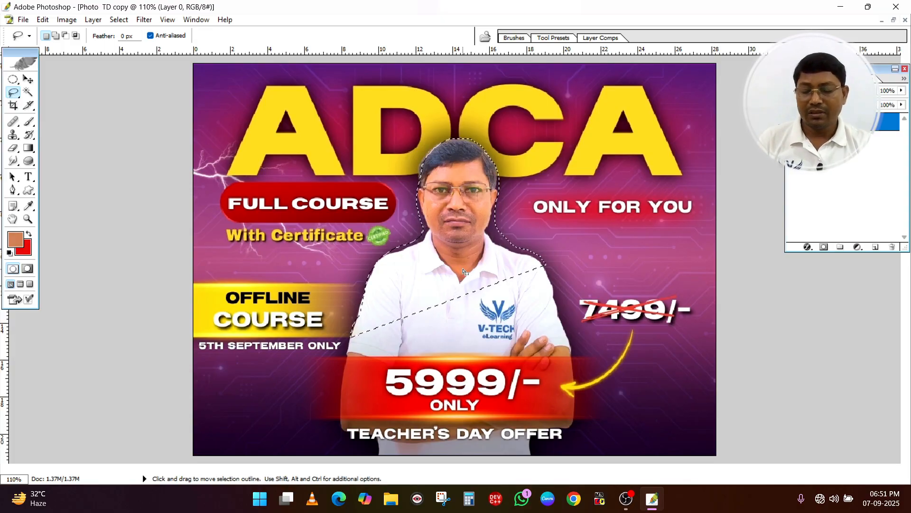
Paste the lassoed head and shoulders into Pic3 copy, enlarge it to about 435% by 433%, and move it up over the flower
key(ctrl+Tab)
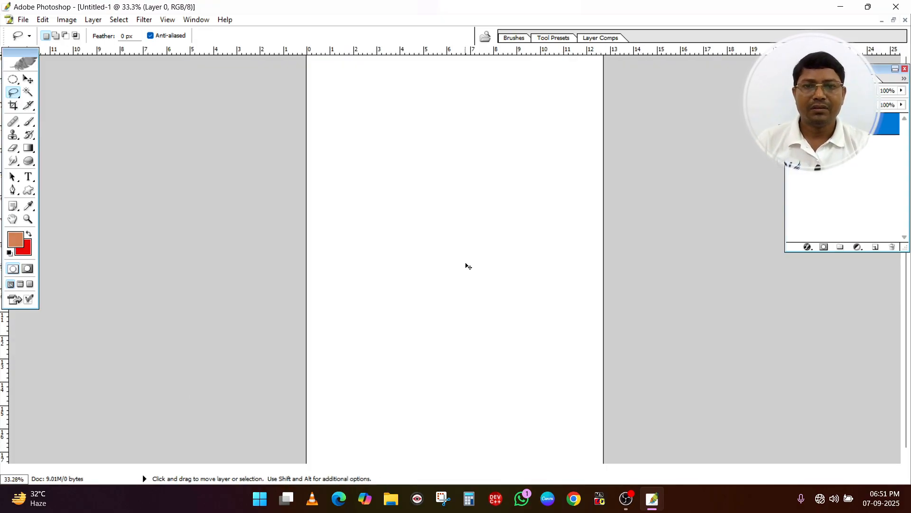
key(ctrl+Tab)
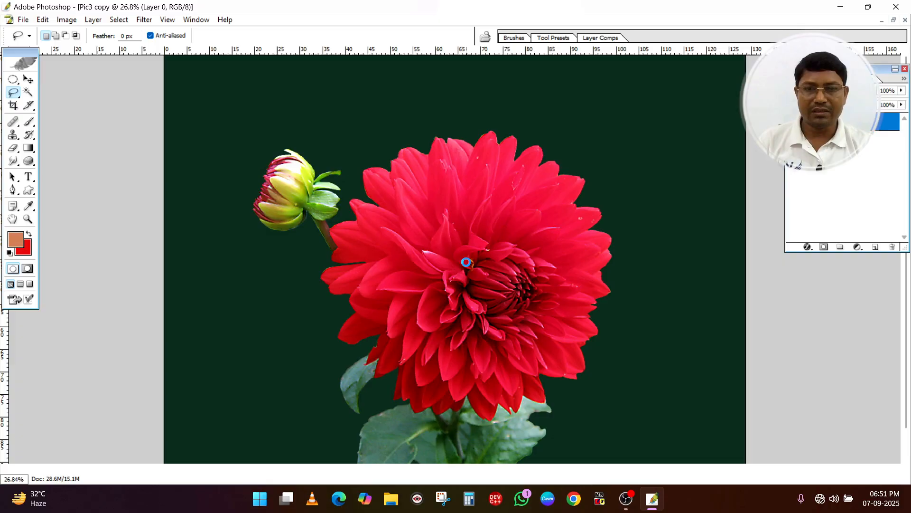
key(ctrl+v)
click(28, 79)
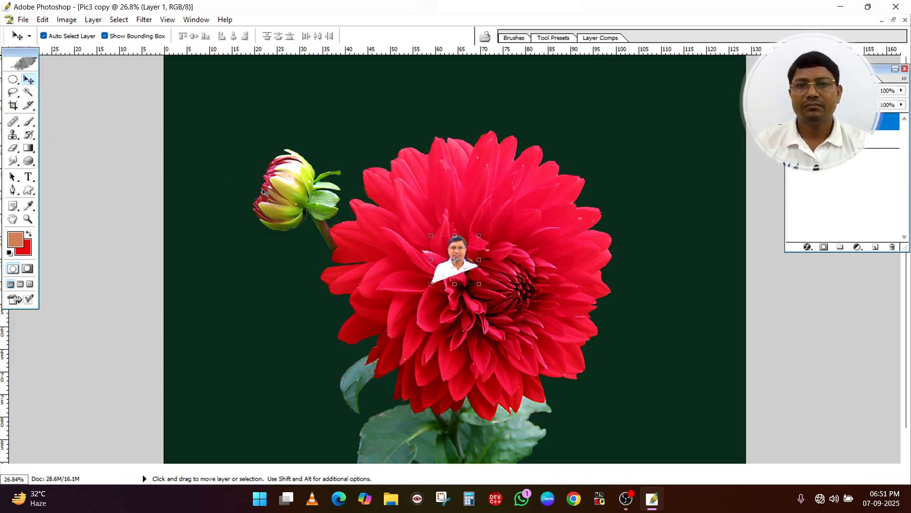
drag(478, 284, 615, 417)
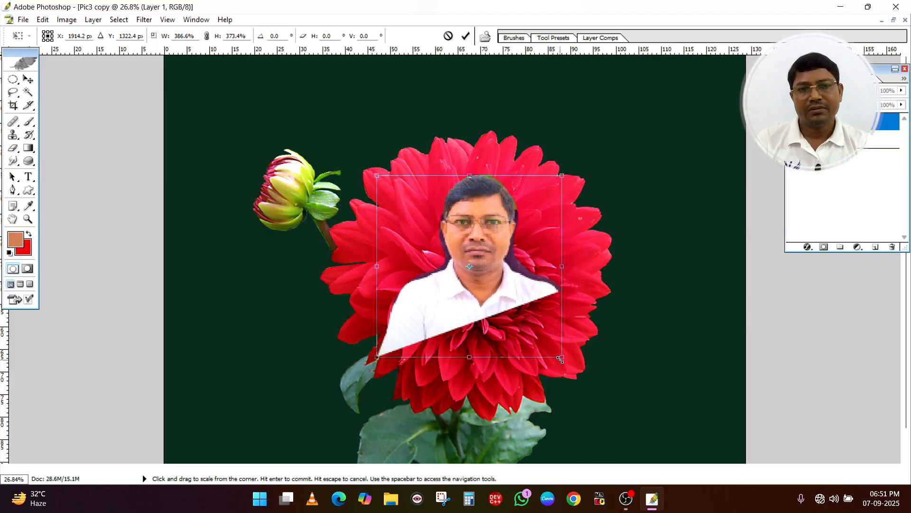
drag(573, 371, 584, 380)
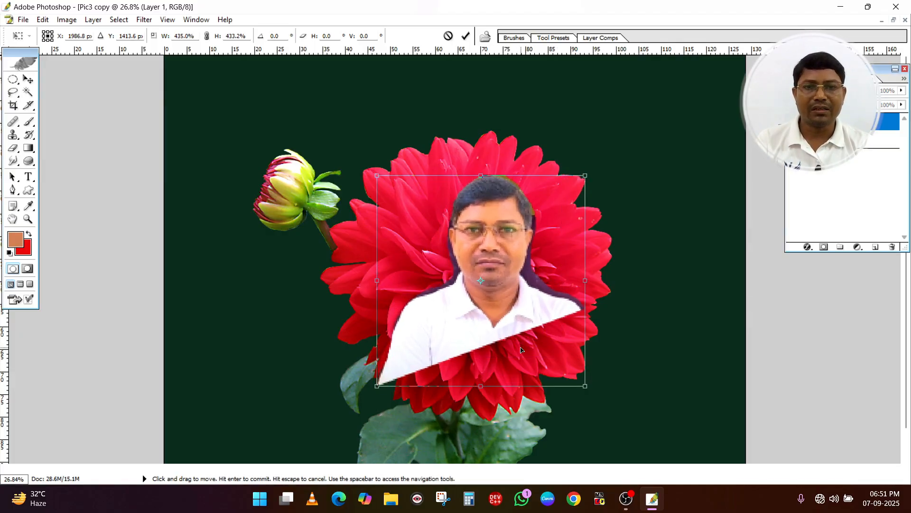
key(Return)
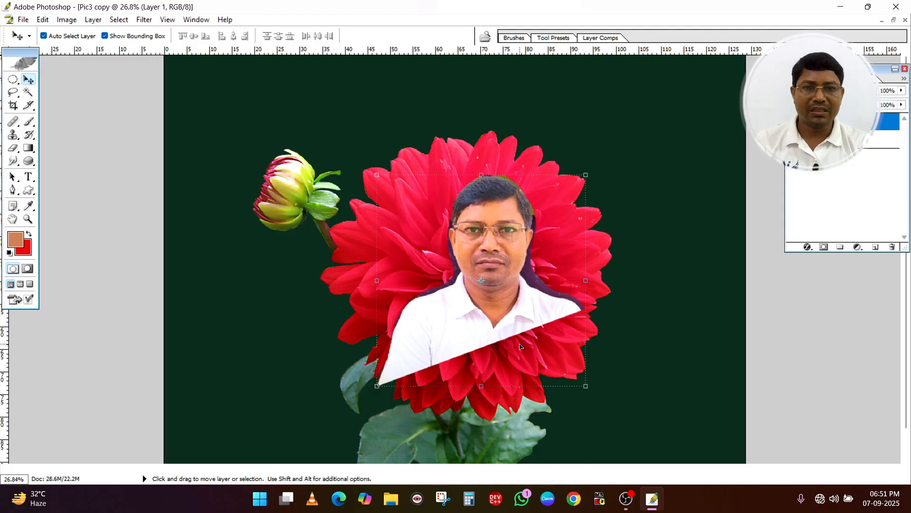
drag(510, 311, 498, 277)
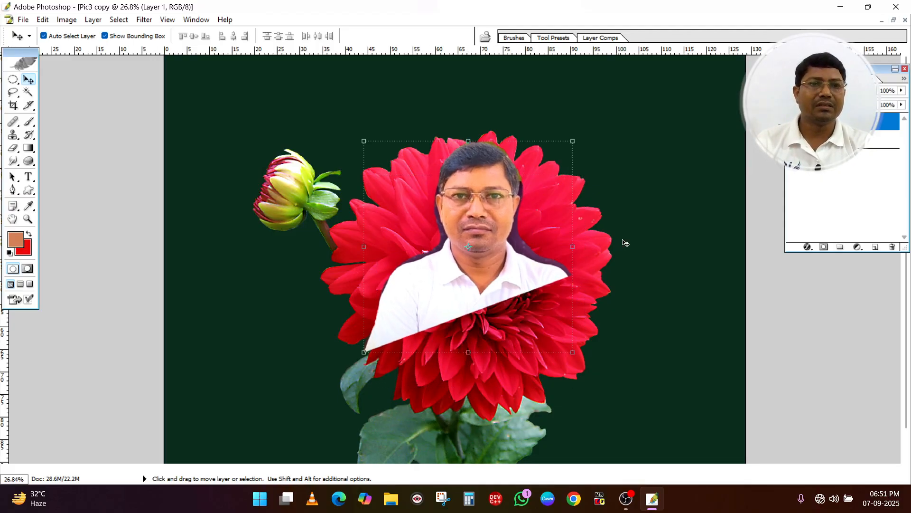
Delete the layer with the lassoed head and shoulders from Pic3 copy
right_click(835, 122)
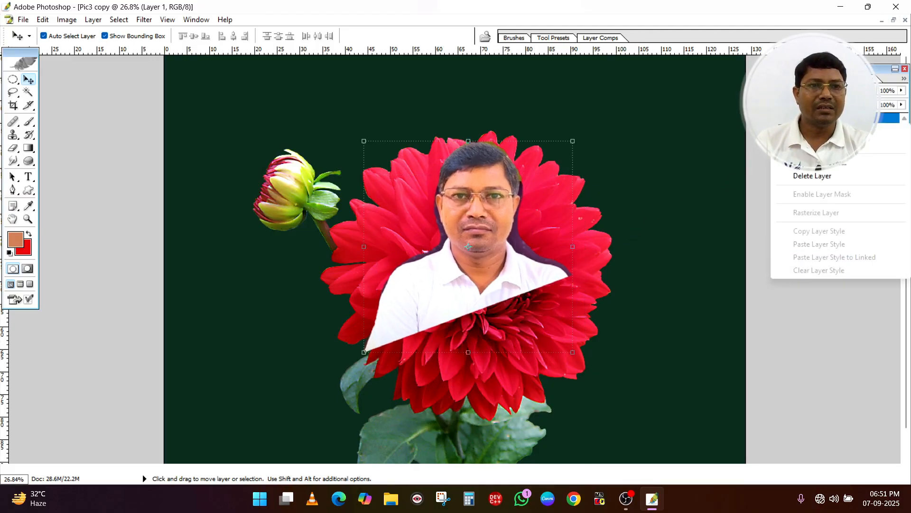
click(805, 178)
click(420, 191)
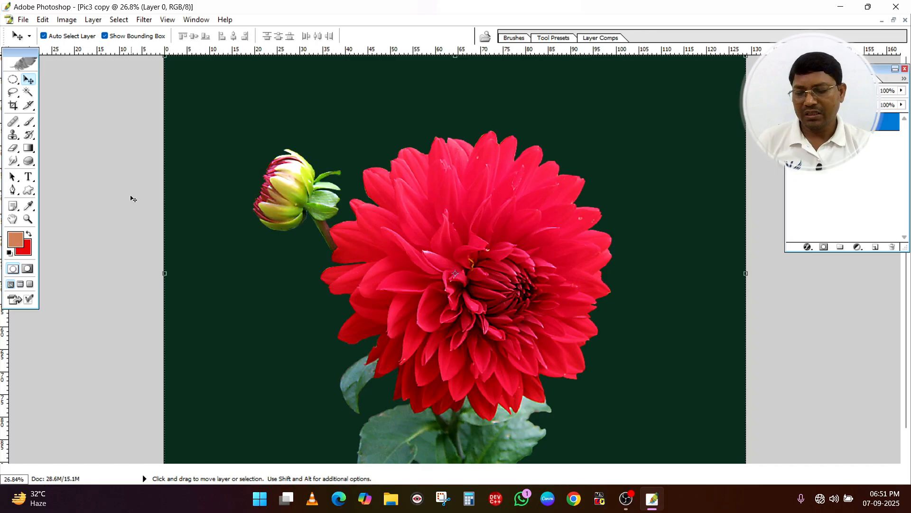
Clear the old selection in the poster photo, outline the man from head to folded arms with the Magnetic Lasso, and copy him
key(ctrl+Tab)
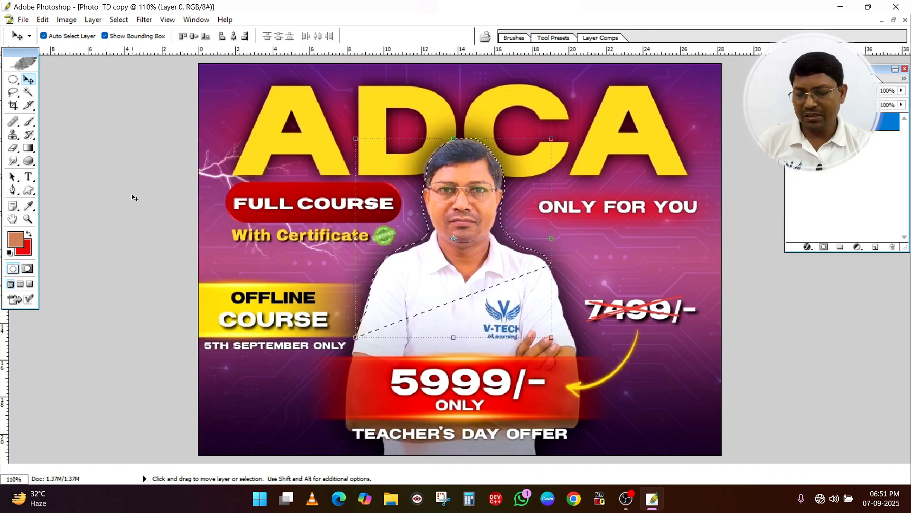
key(ctrl+d)
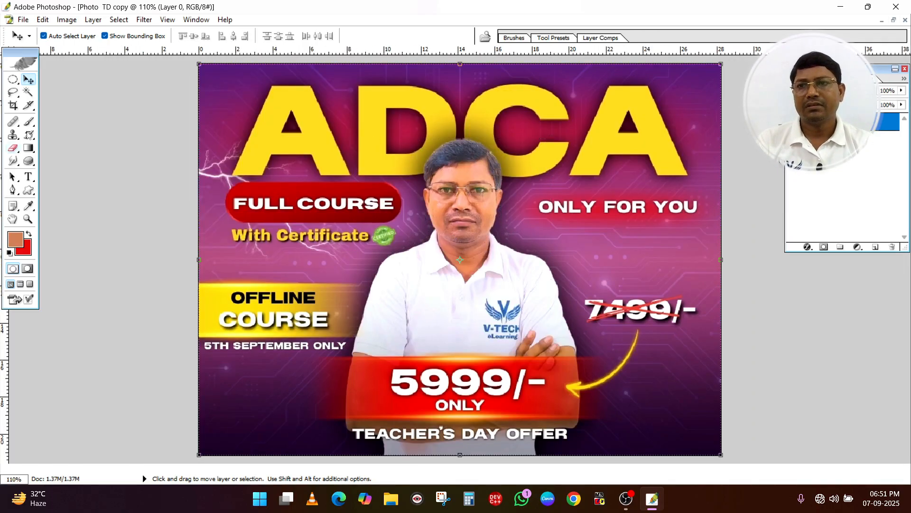
click(18, 93)
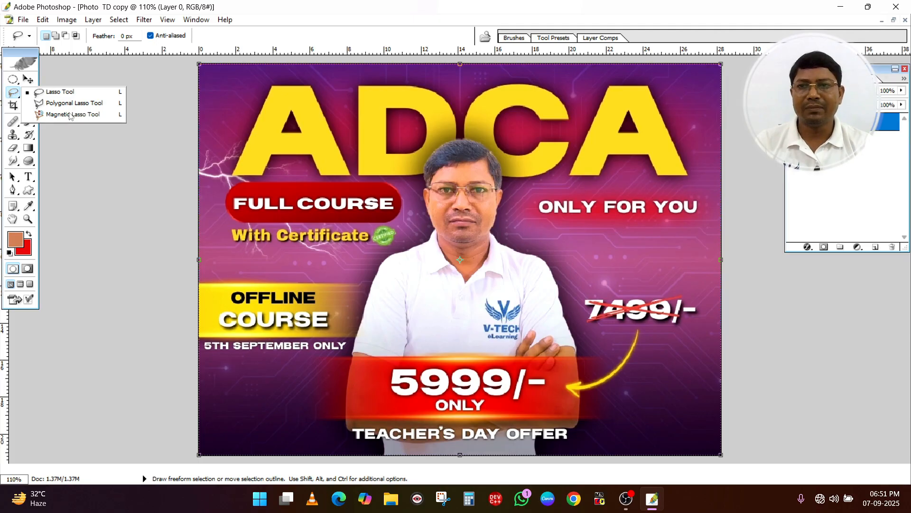
click(70, 114)
scroll(372, 288, up, 2)
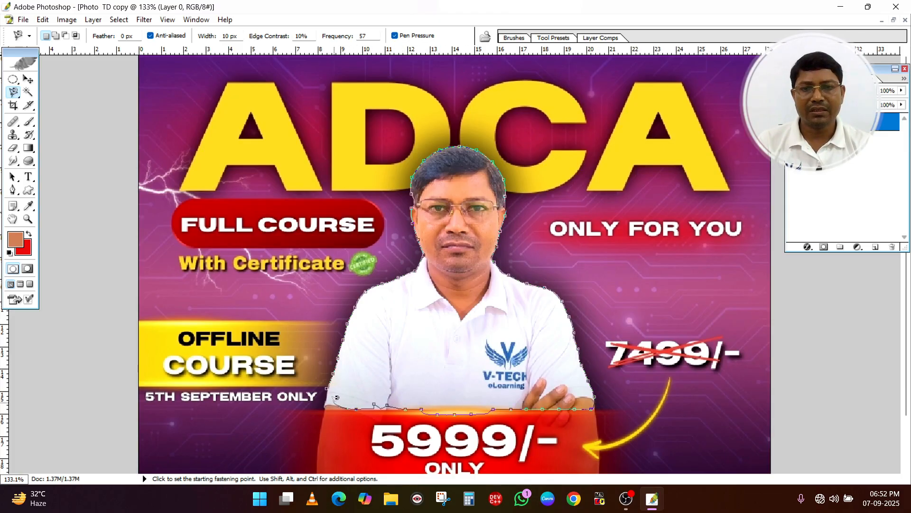
click(326, 386)
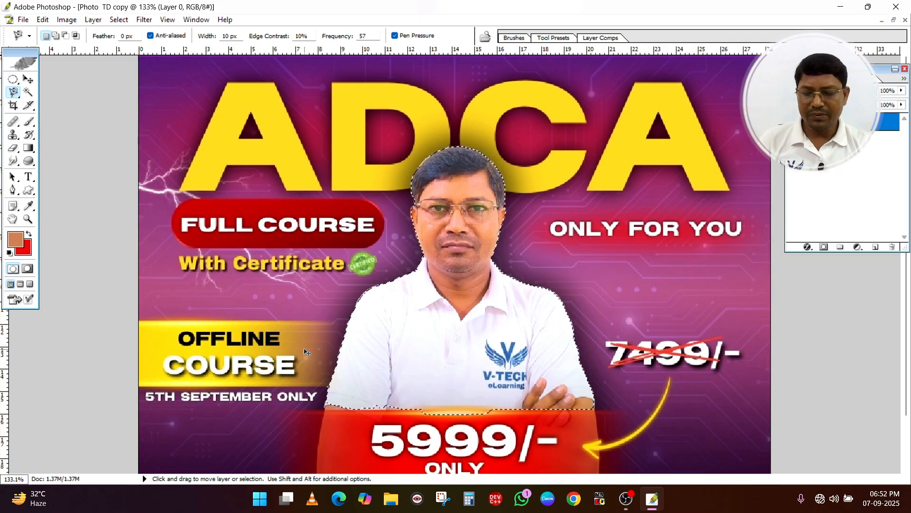
Paste the Magnetic Lasso cutout into Pic3 copy, enlarge it to about 470% by 405%, and position it over the flower
key(ctrl+Tab)
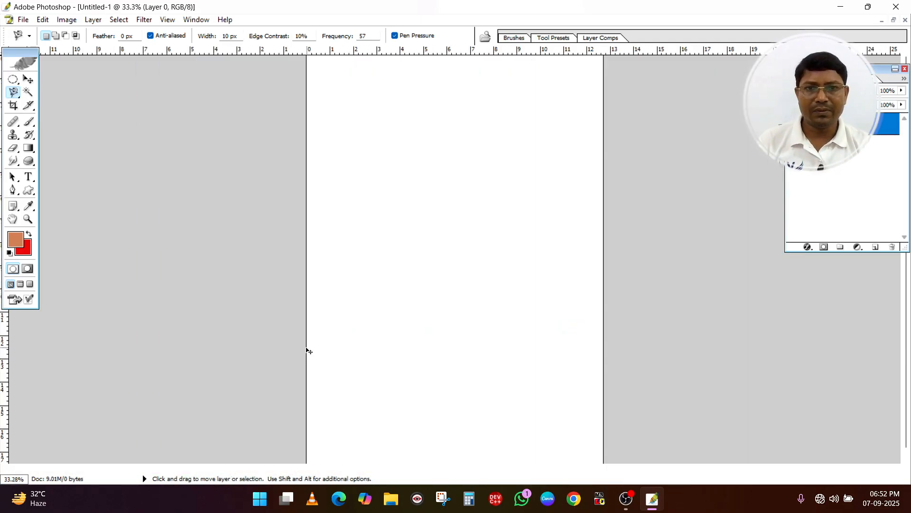
key(ctrl+Tab)
key(ctrl+v)
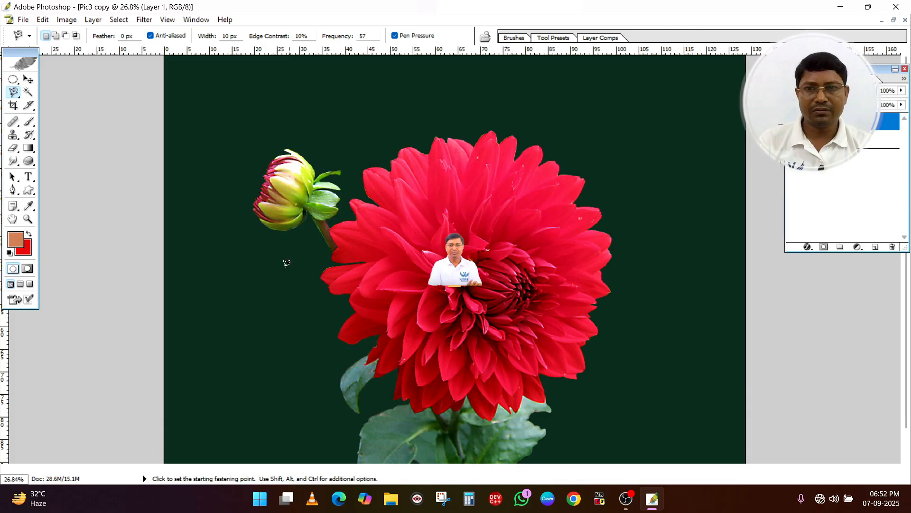
click(28, 79)
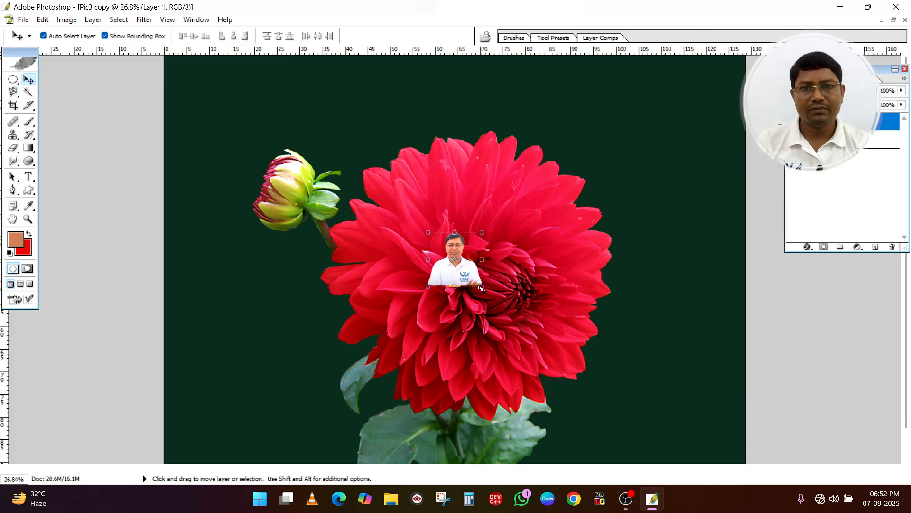
drag(482, 287, 683, 451)
drag(621, 401, 543, 338)
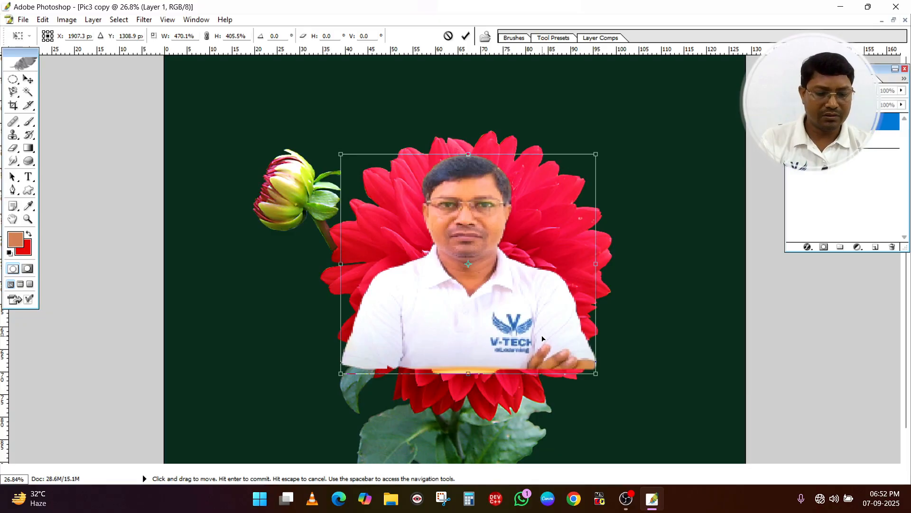
key(Return)
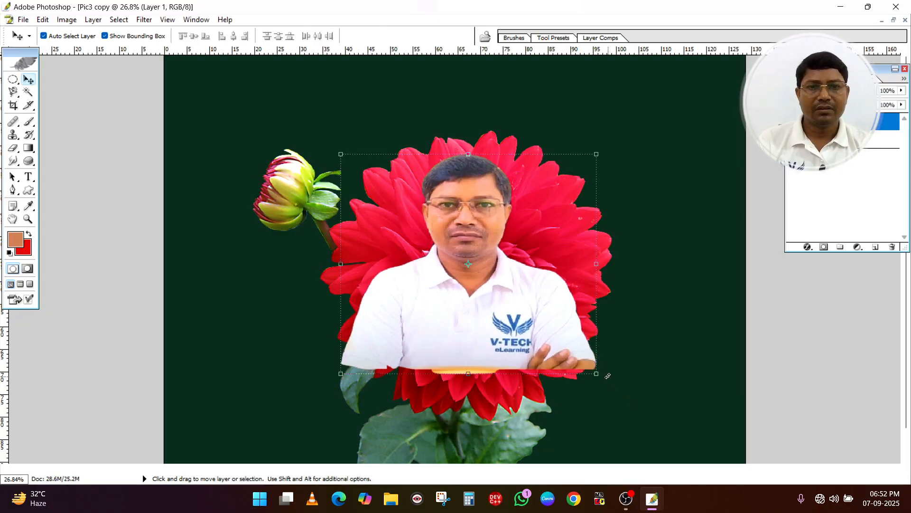
Rescale the pasted man to about 94% width and 119% height, widen him slightly, and reposition him over the flower
drag(597, 374, 580, 417)
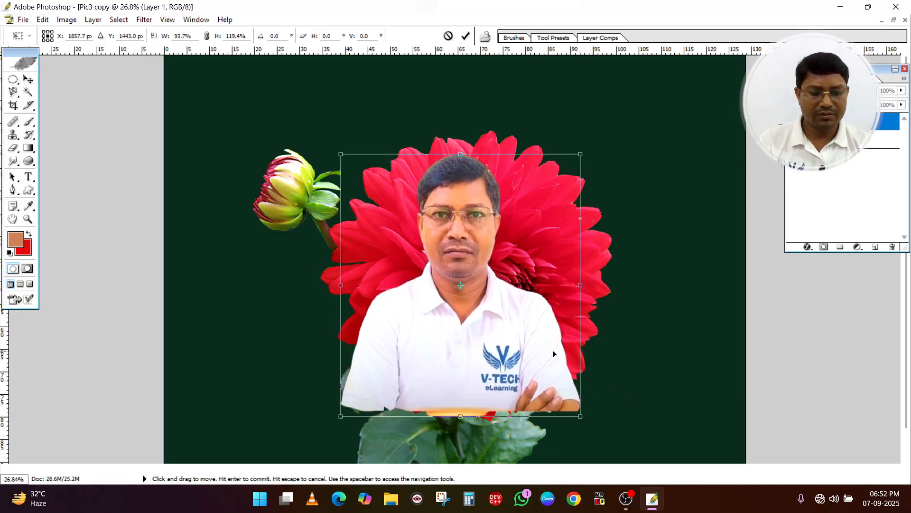
key(Return)
drag(535, 316, 543, 298)
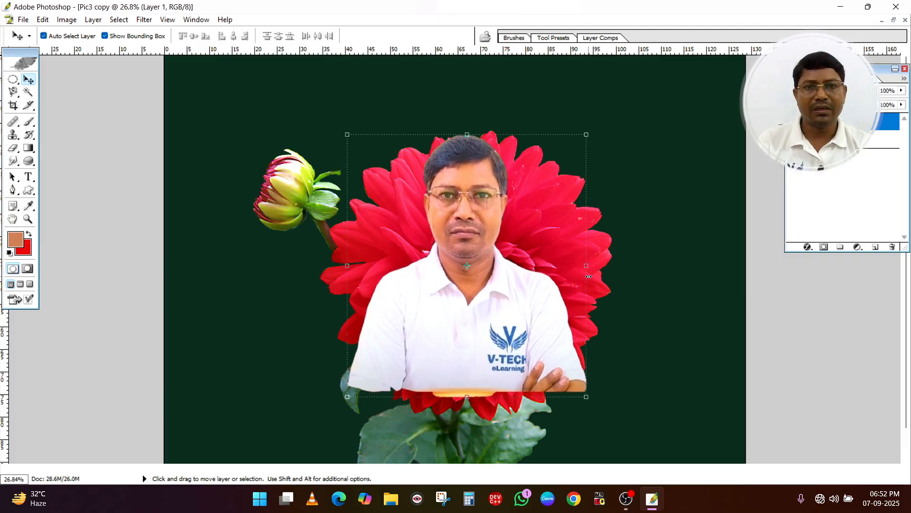
drag(589, 277, 611, 280)
key(Return)
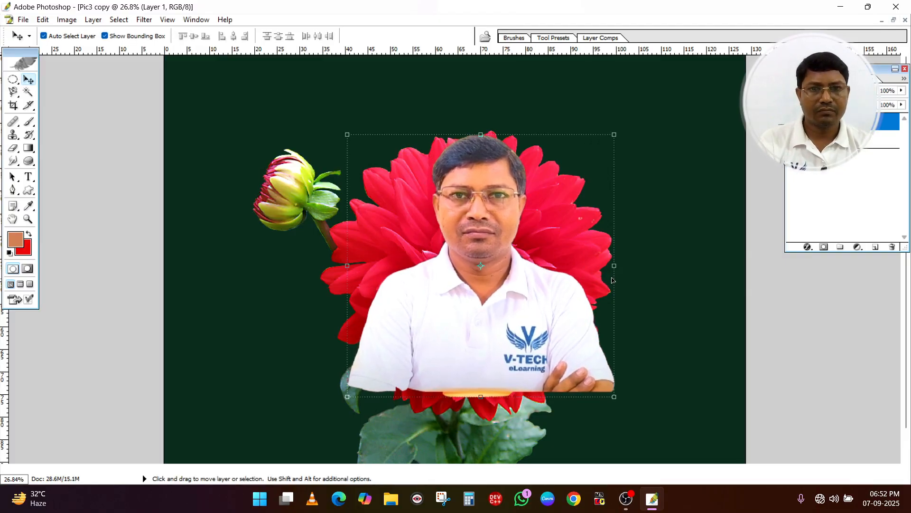
click(653, 267)
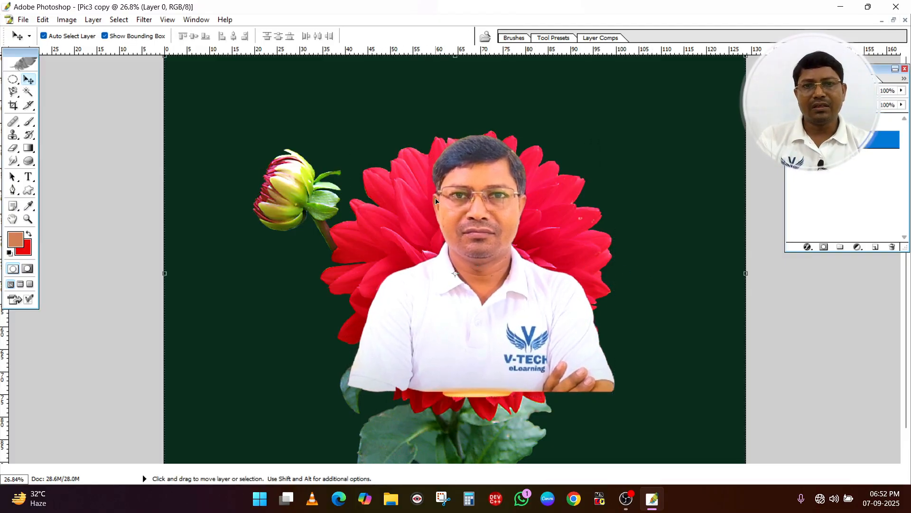
drag(536, 299, 484, 338)
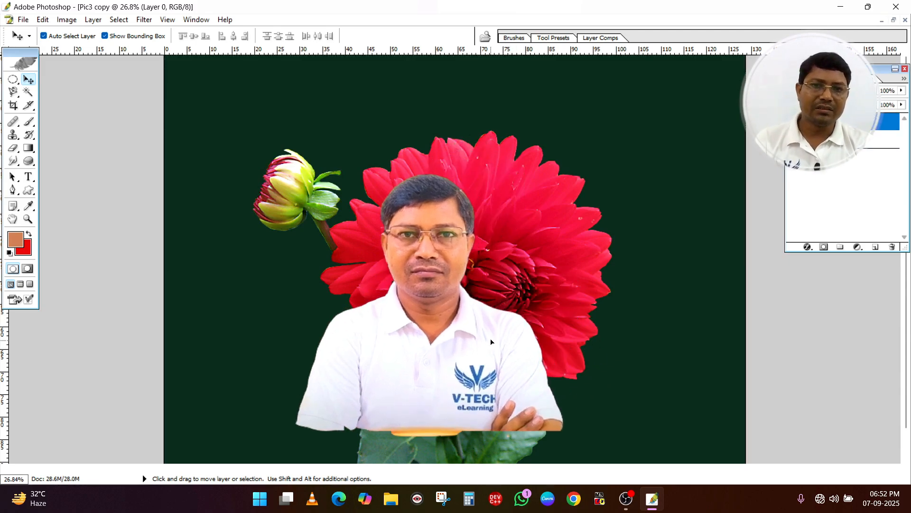
drag(413, 272, 473, 227)
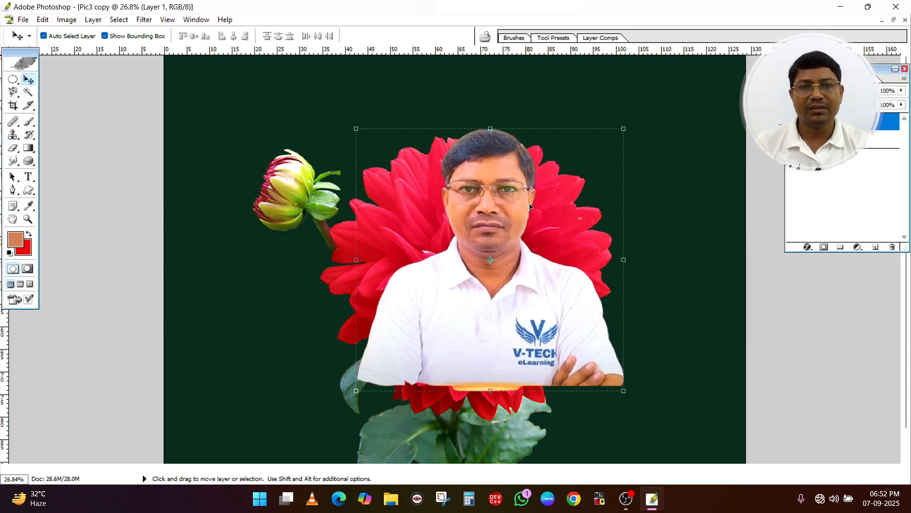
Delete the layer holding the man's Magnetic Lasso cutout from Pic3 copy
right_click(888, 121)
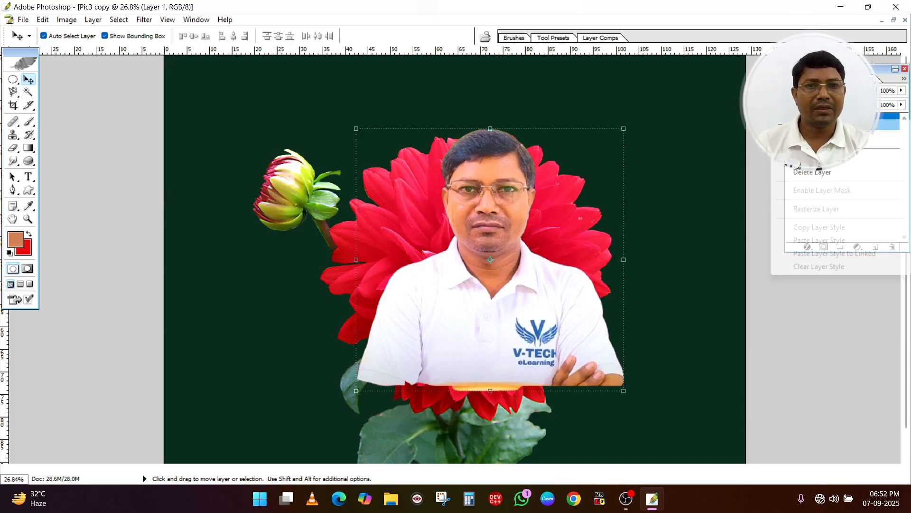
click(813, 172)
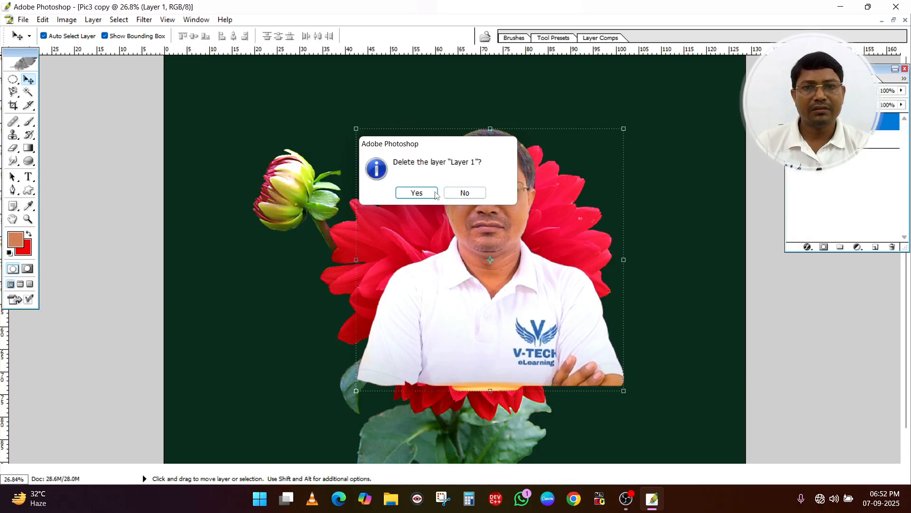
click(417, 191)
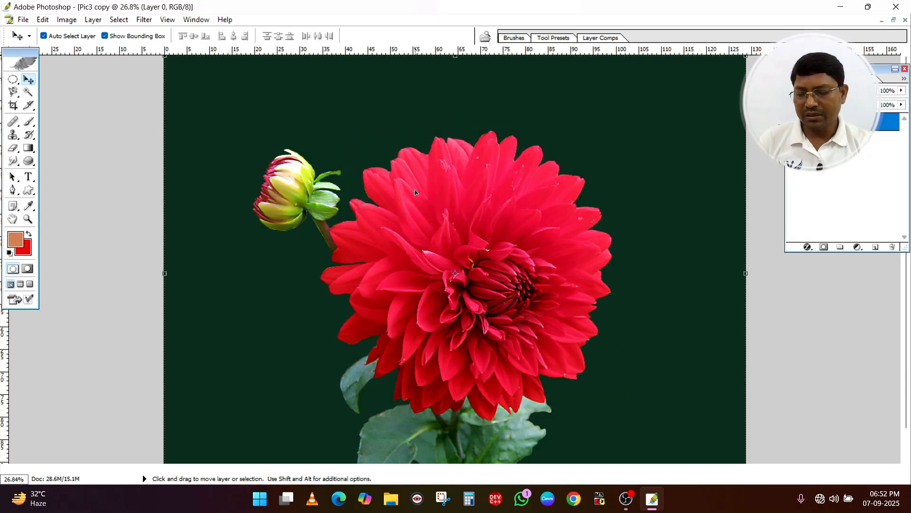
Clear the selection around the man in the ADCA poster photo and choose the Polygonal Lasso tool
key(ctrl+Tab)
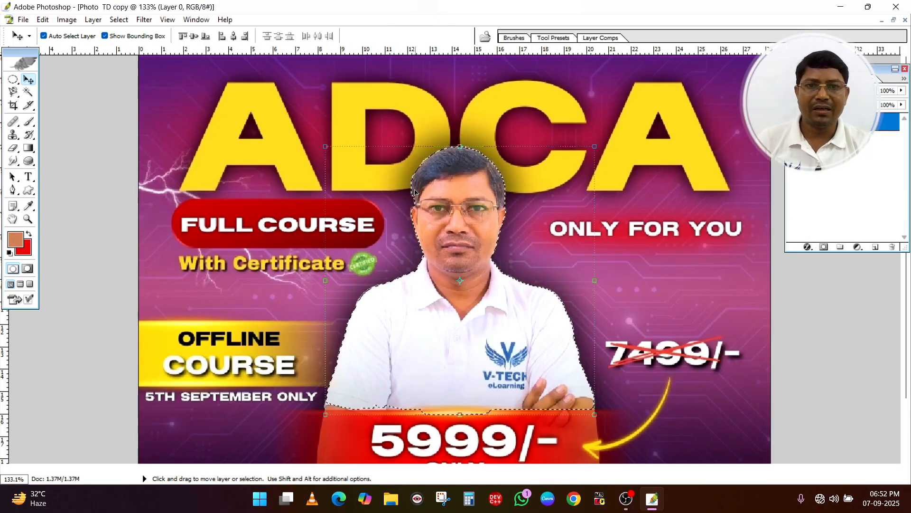
key(ctrl+d)
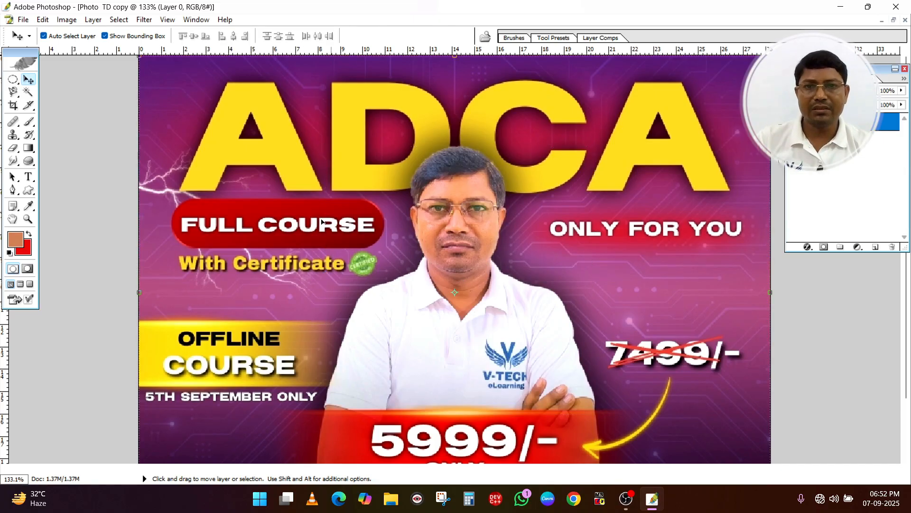
click(12, 91)
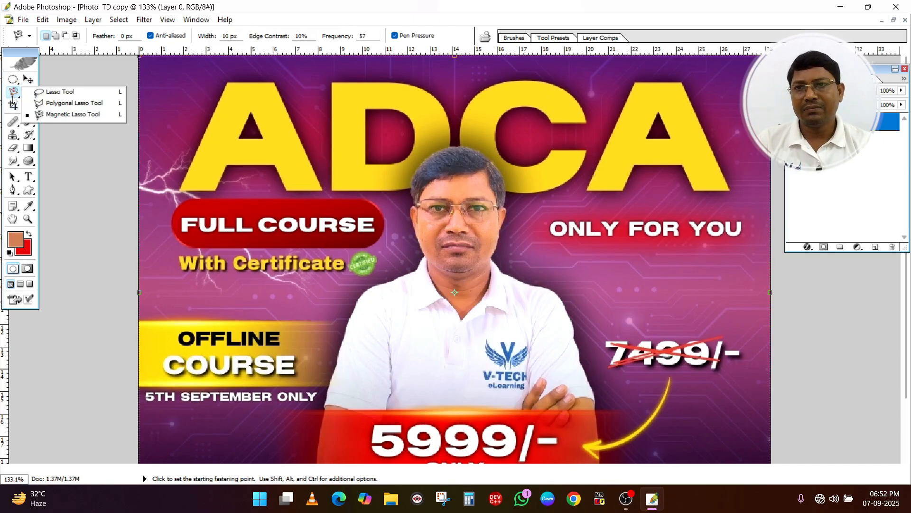
click(64, 103)
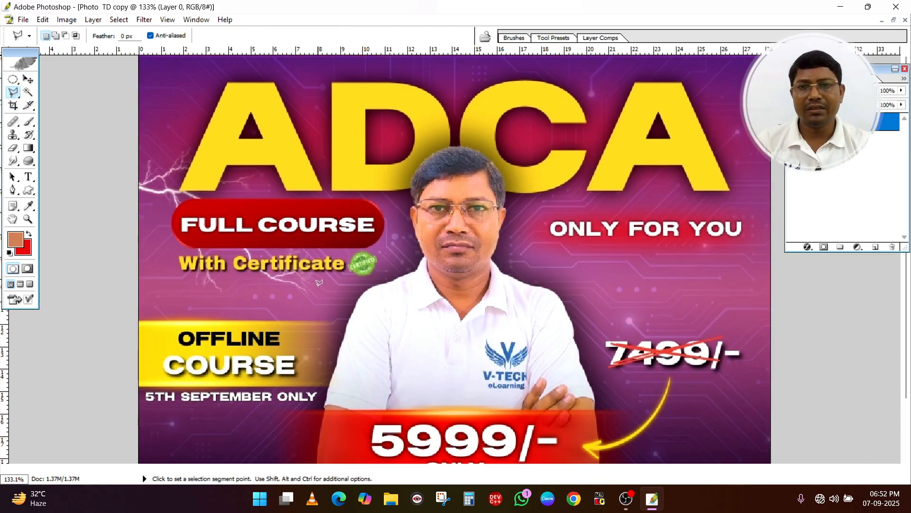
Examine the man's outline in the poster photo up close, from his head down to the sleeve edge and folded arms
scroll(345, 302, down, 2)
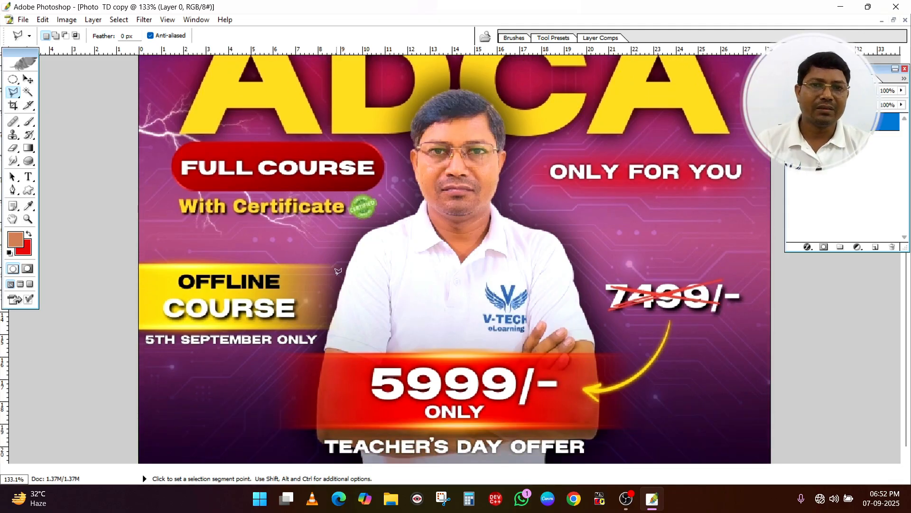
scroll(338, 271, up, 1)
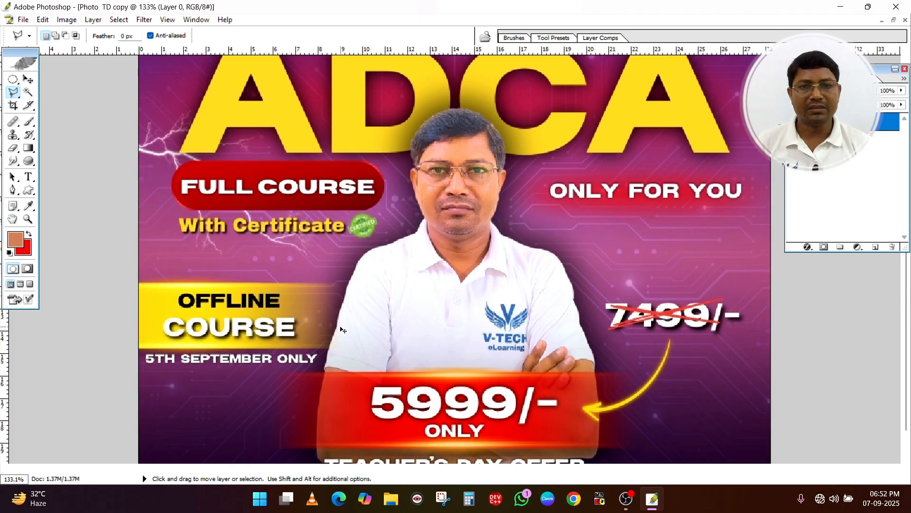
key(ctrl+equal)
key(ctrl+equal)
key(ctrl+equal)
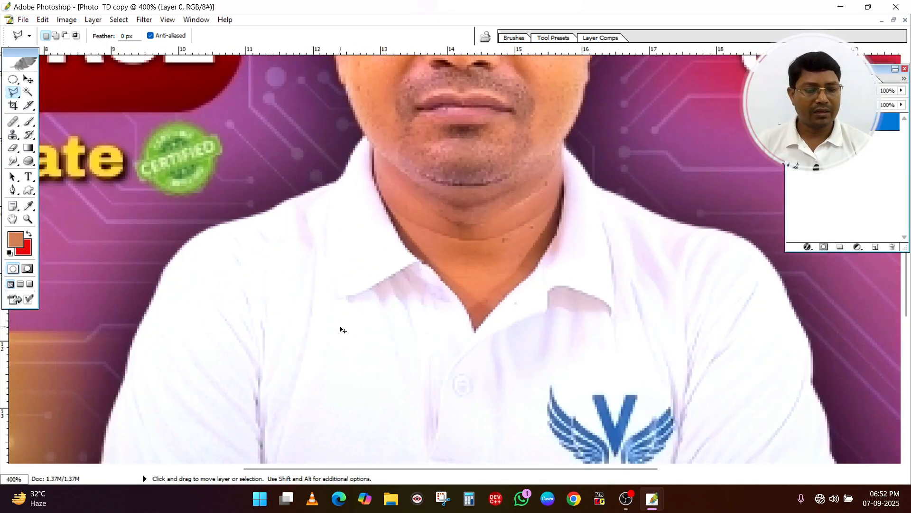
key(ctrl+minus)
key(ctrl+minus)
key(ctrl+minus)
key(ctrl+minus)
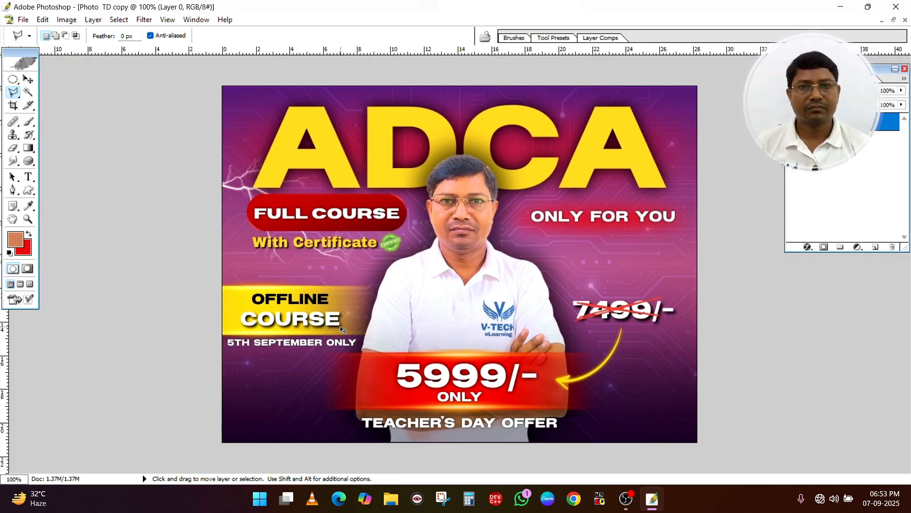
key(ctrl+equal)
key(ctrl+equal)
key(ctrl+minus)
key(ctrl+equal)
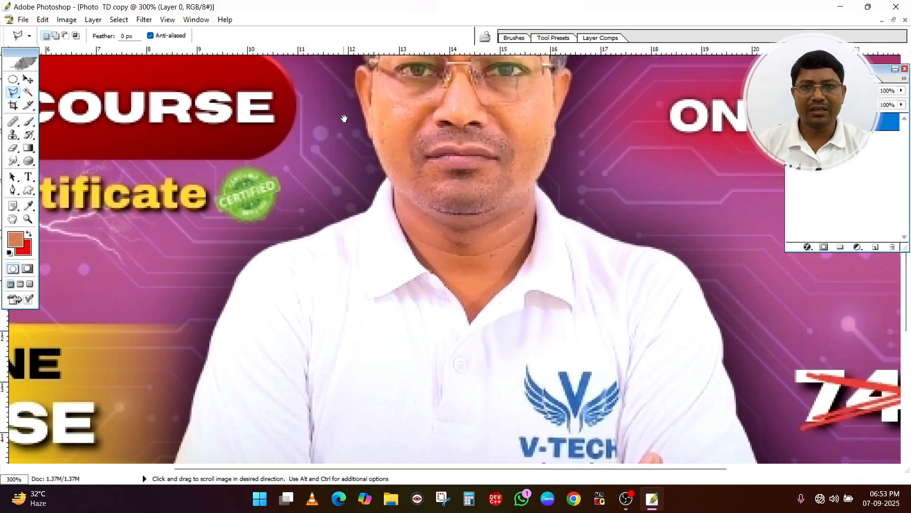
drag(378, 106, 374, 236)
drag(417, 138, 426, 189)
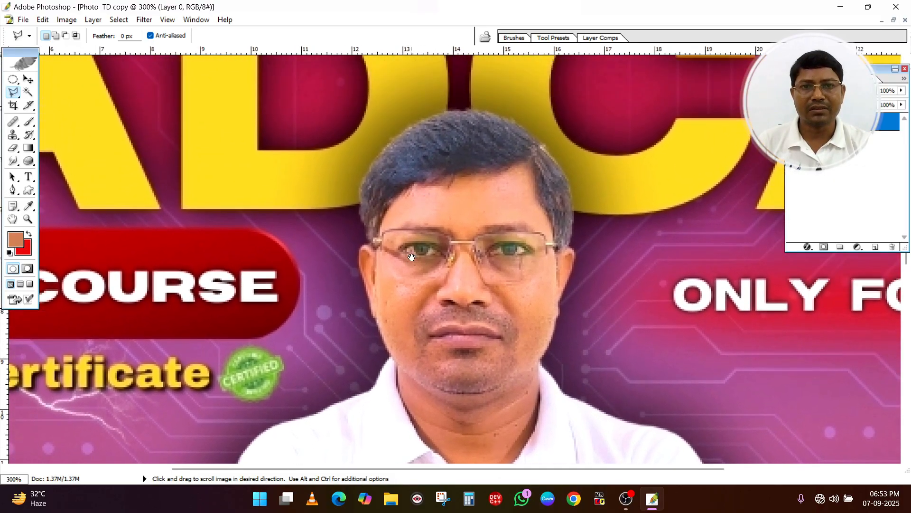
drag(408, 307, 452, 189)
drag(411, 338, 454, 213)
drag(385, 344, 413, 238)
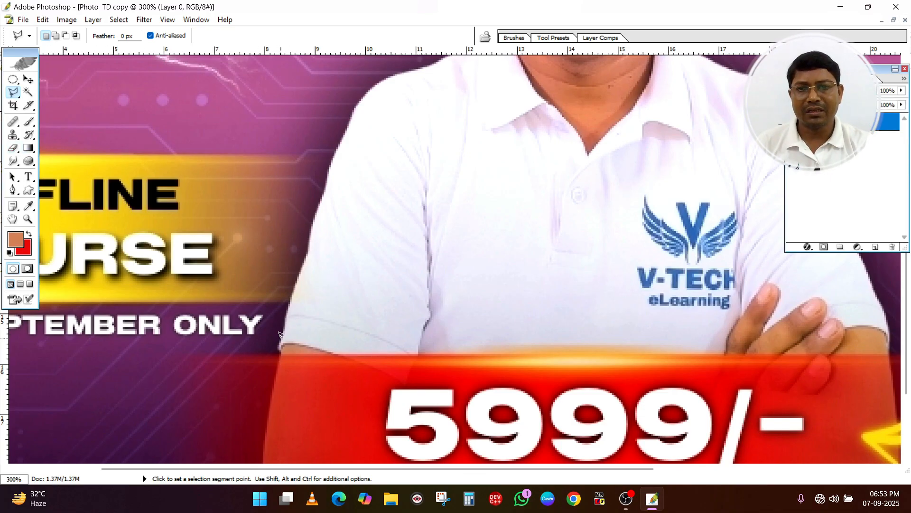
Trace the man's outer sleeve edge up to the shoulder beside the yellow banner with the Polygonal Lasso, and clear that selection
click(290, 296)
click(303, 265)
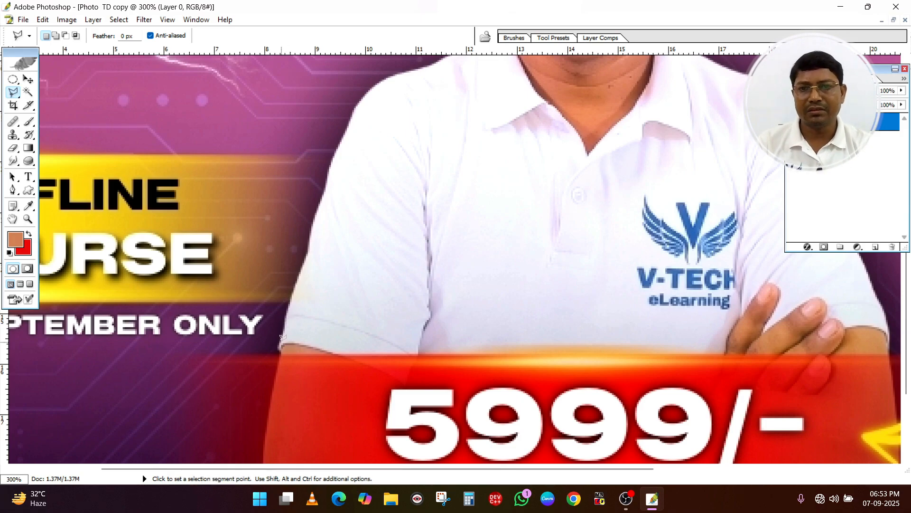
click(294, 286)
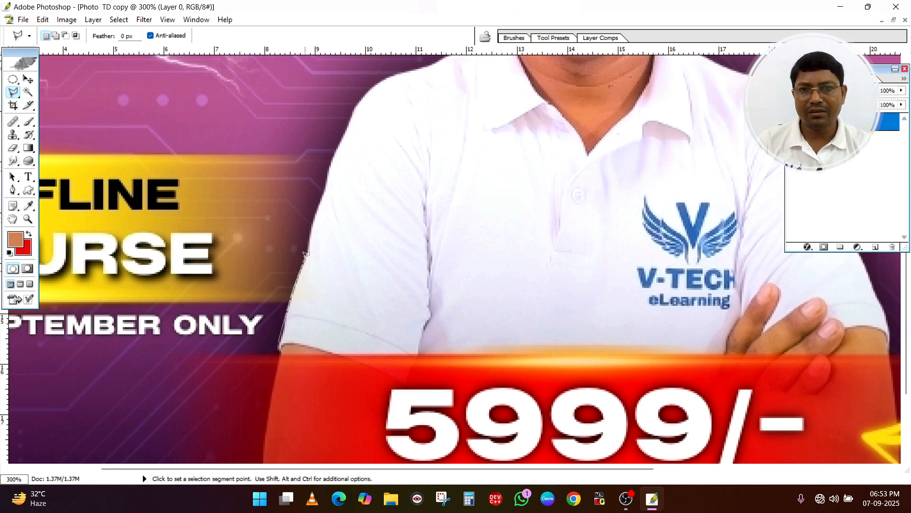
click(308, 247)
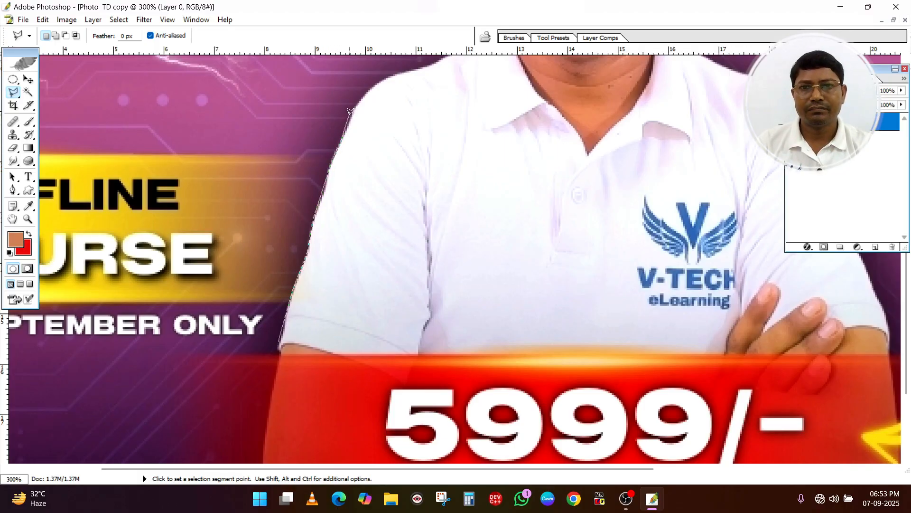
double_click(364, 96)
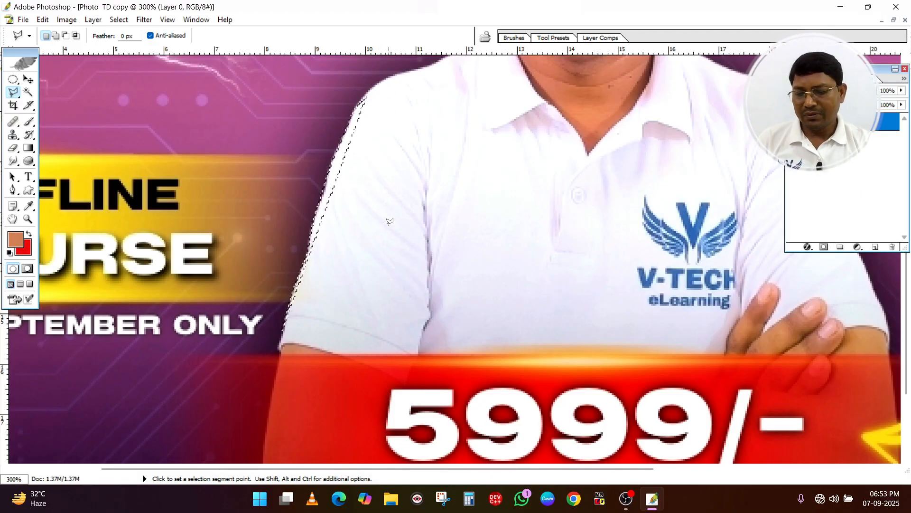
key(ctrl)
key(ctrl+d)
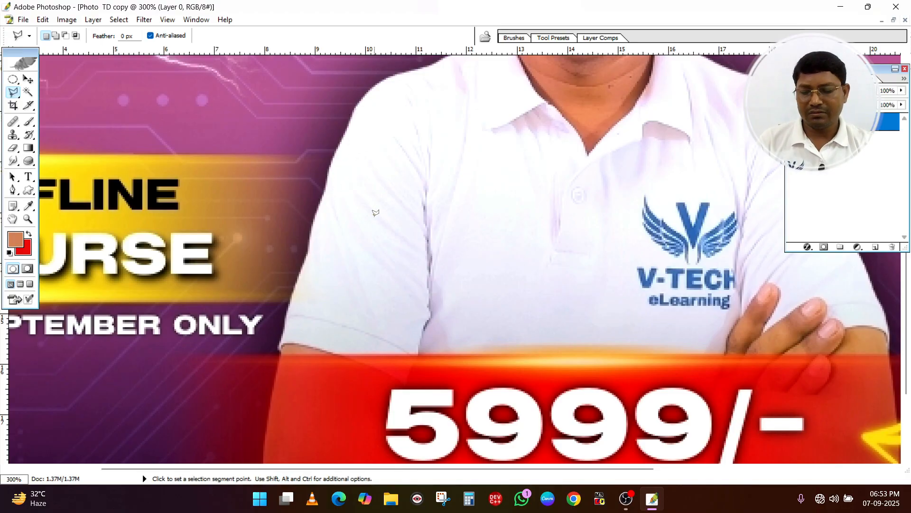
Try tracing the man's outline from the sleeve hem over the shoulder to the collar with the Magnetic Lasso
scroll(407, 172, up, 5)
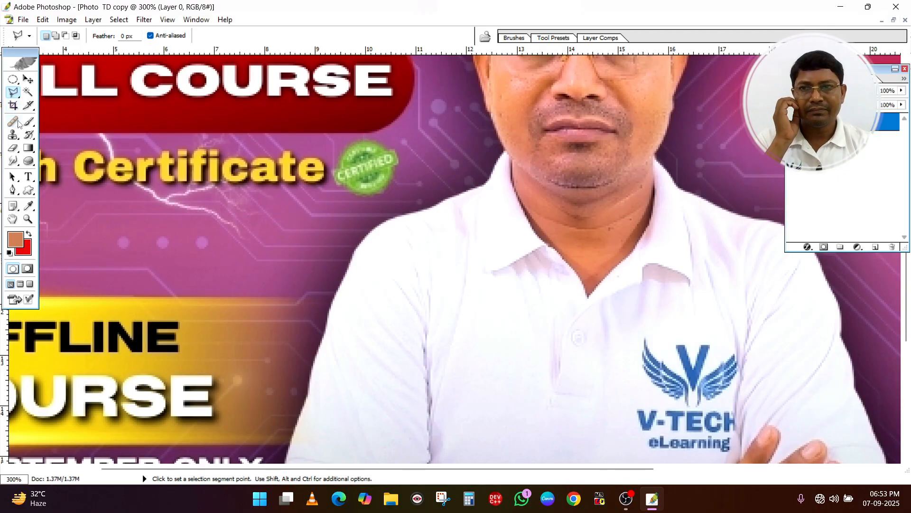
click(13, 93)
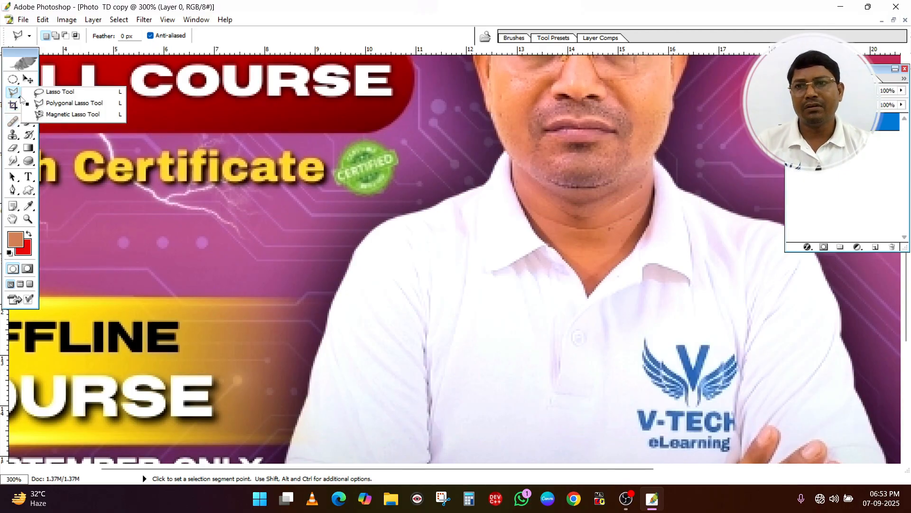
click(70, 115)
scroll(290, 345, down, 2)
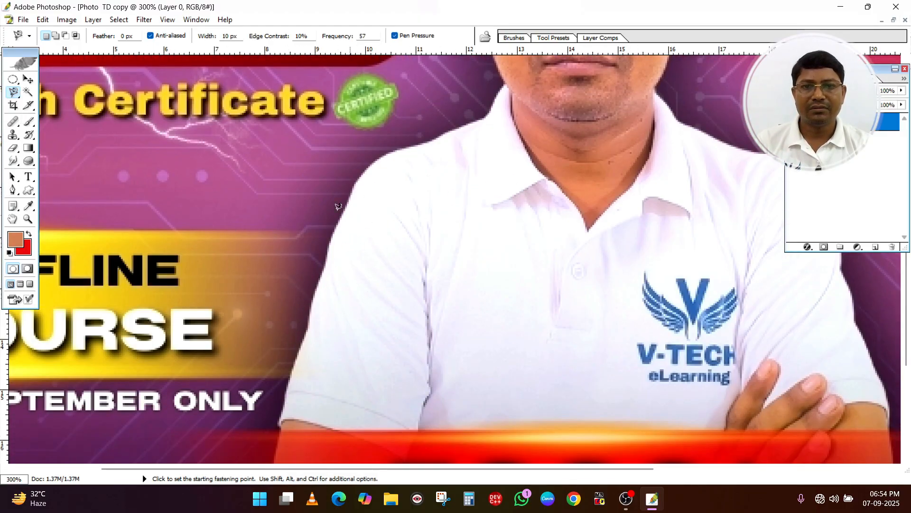
click(280, 418)
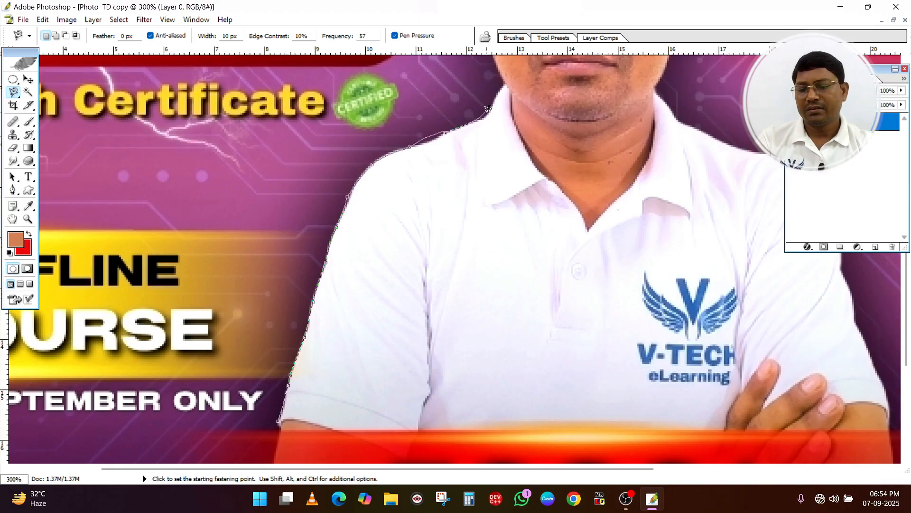
key(Escape)
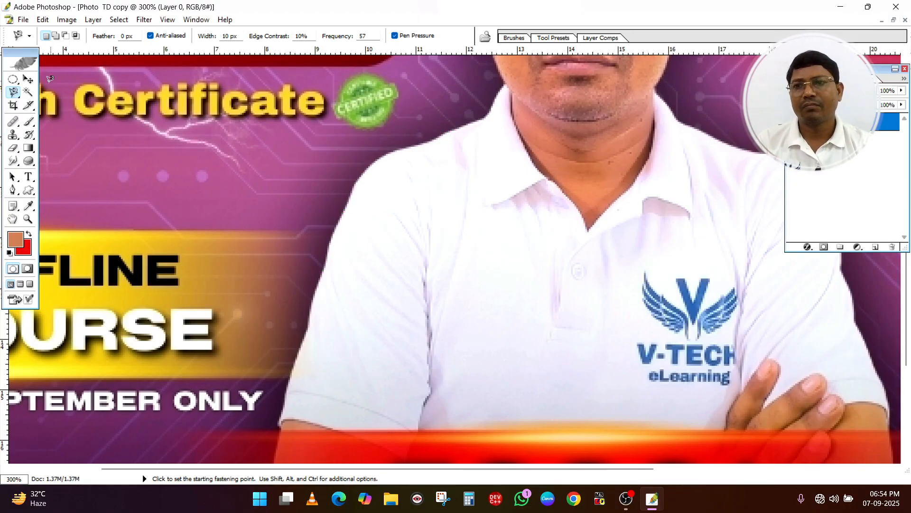
Try a Magnetic Lasso path over the purple background and yellow banner beside the man, and discard it
click(127, 153)
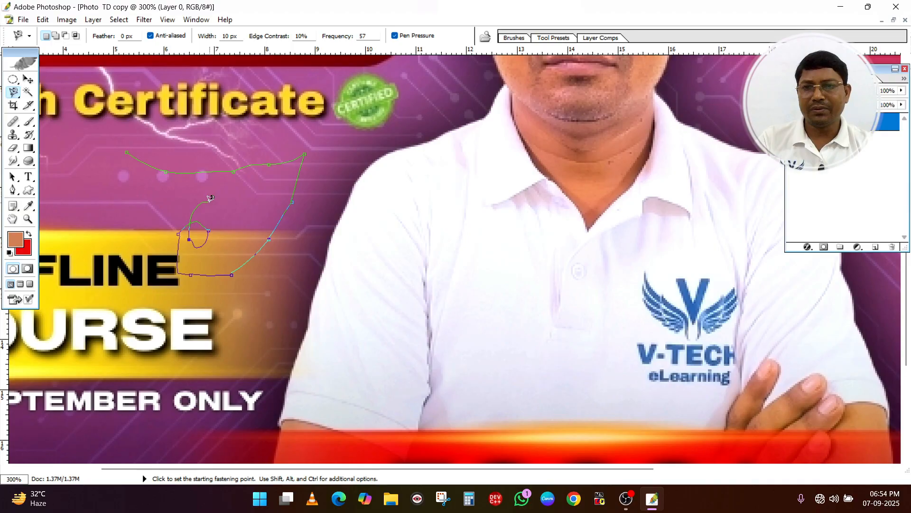
key(Escape)
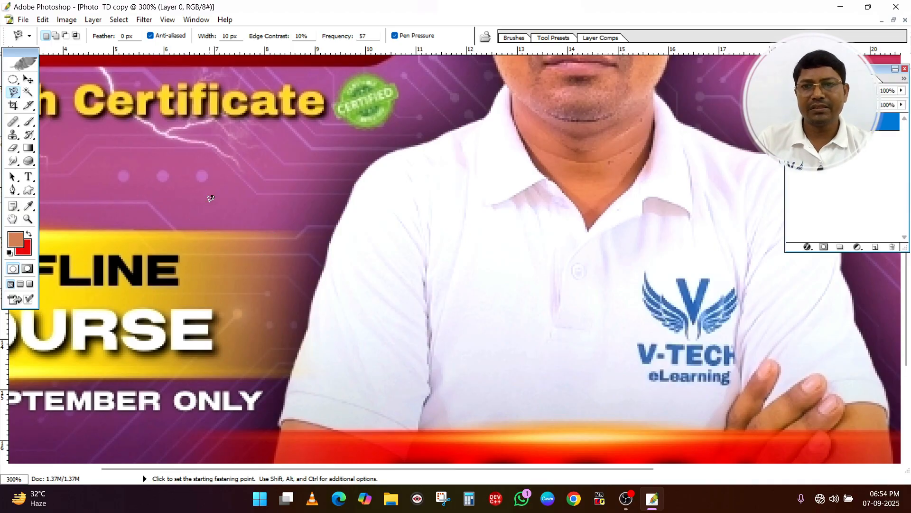
Crop the poster to a roughly square portrait of the man, from just above his hair down to his folded arms
click(13, 107)
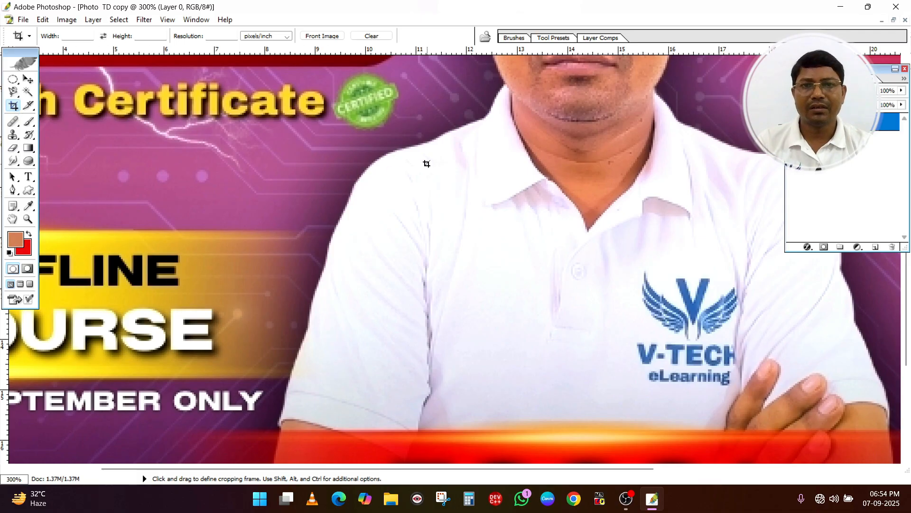
key(ctrl)
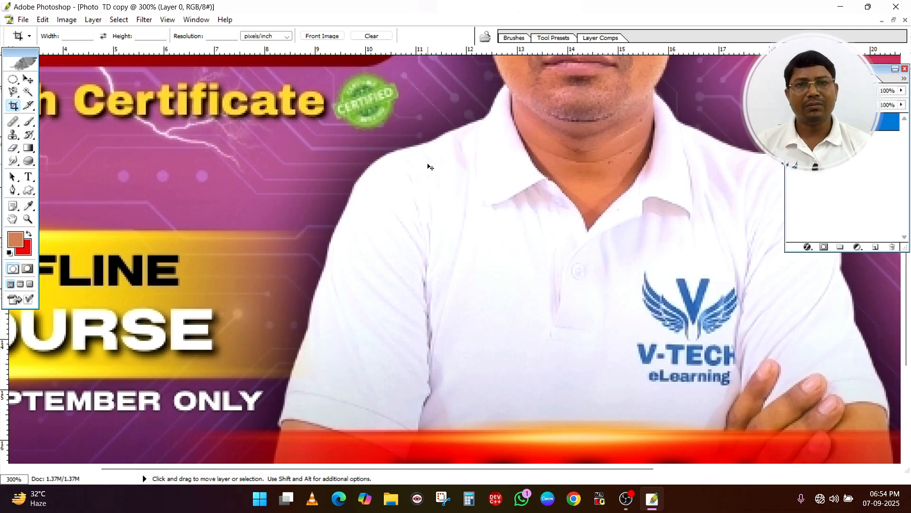
key(ctrl+minus)
key(ctrl+minus)
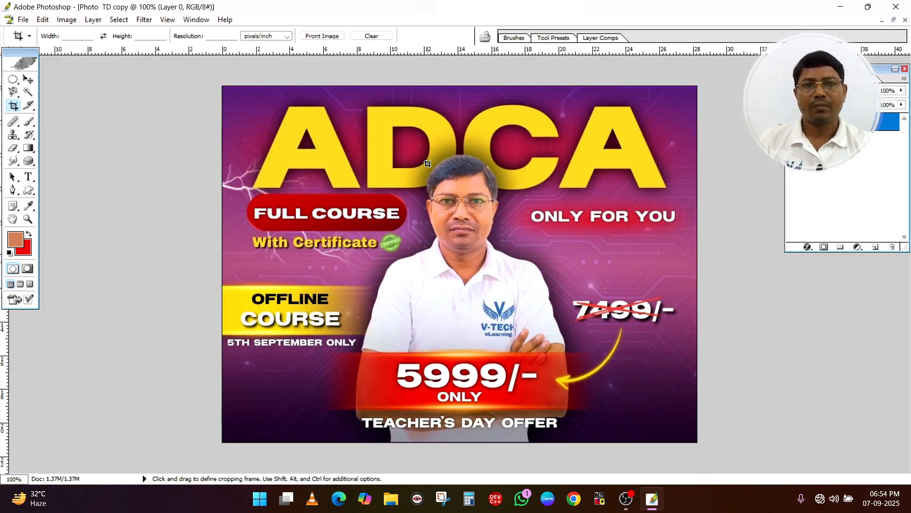
scroll(428, 166, up, 5)
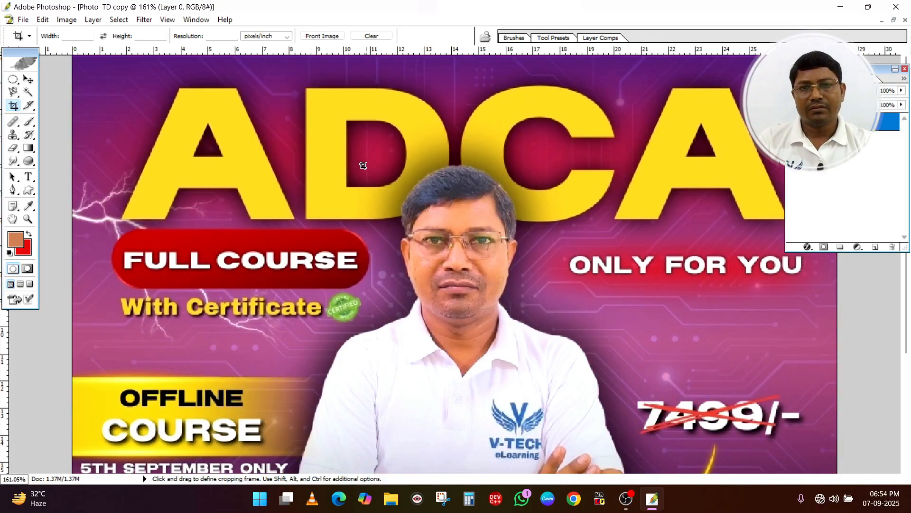
drag(299, 153, 613, 469)
key(Return)
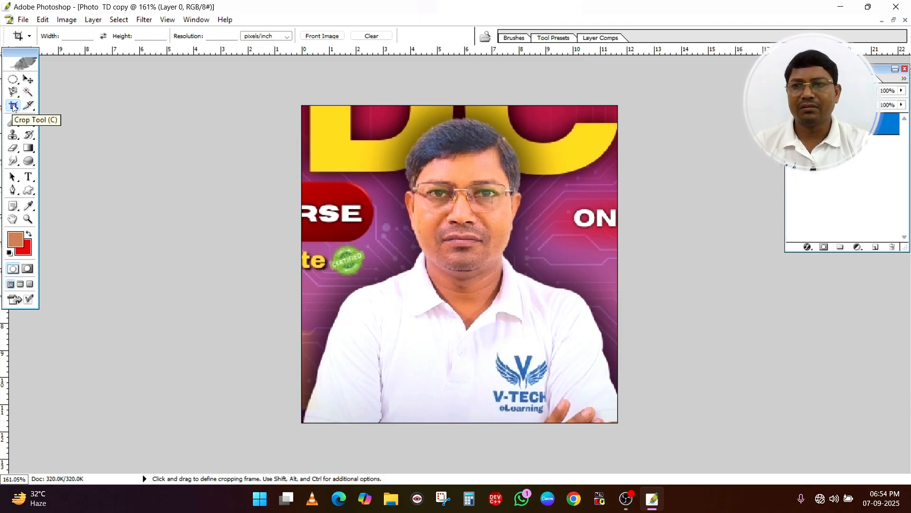
Choose the Slice tool, select and copy the whole cropped portrait, and bring up the blank Untitled-1 document
click(31, 106)
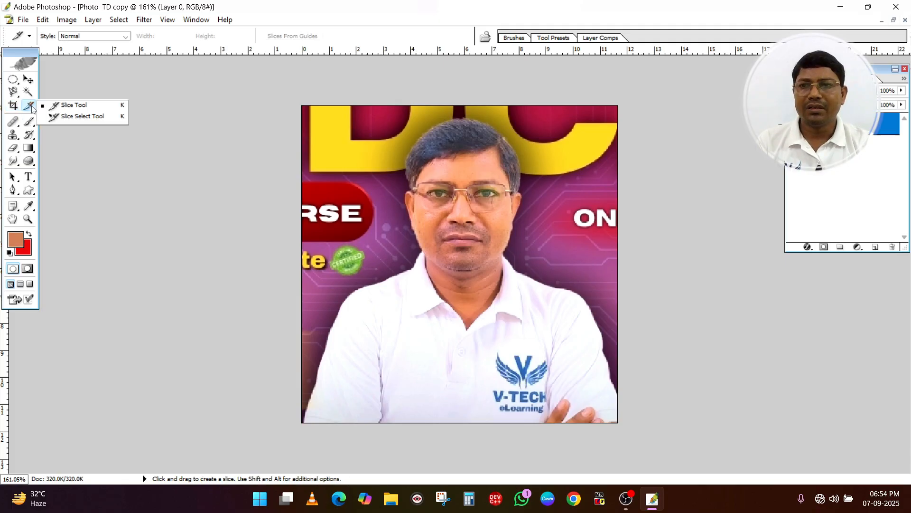
click(75, 106)
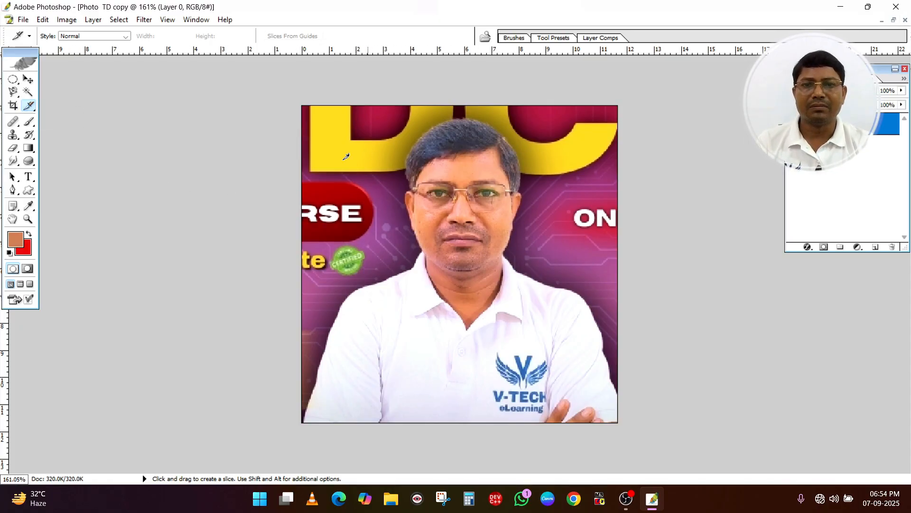
key(ctrl+a)
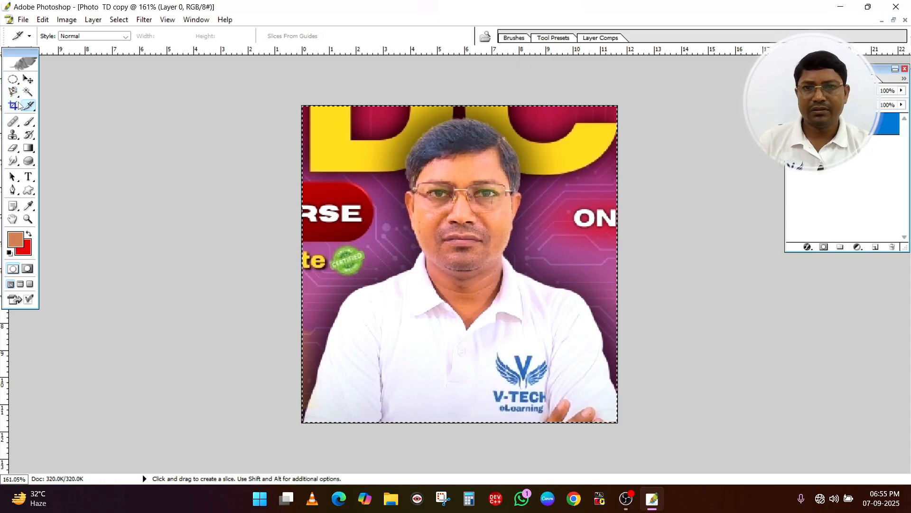
key(ctrl+Tab)
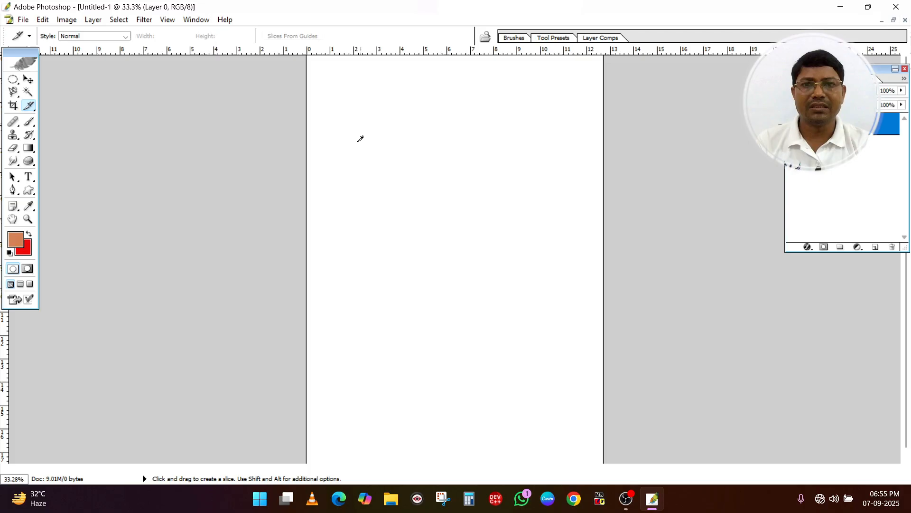
Change the ruler units to inches in the Units & Rulers preferences
double_click(339, 52)
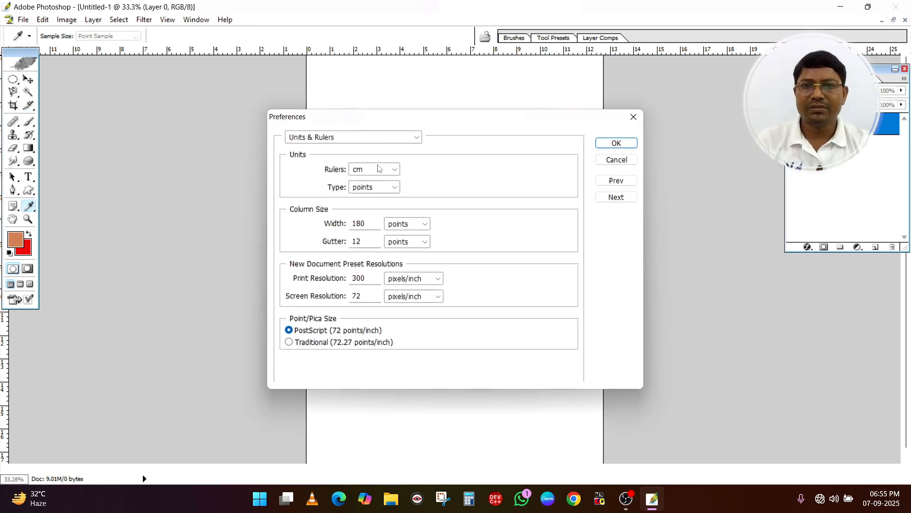
click(387, 170)
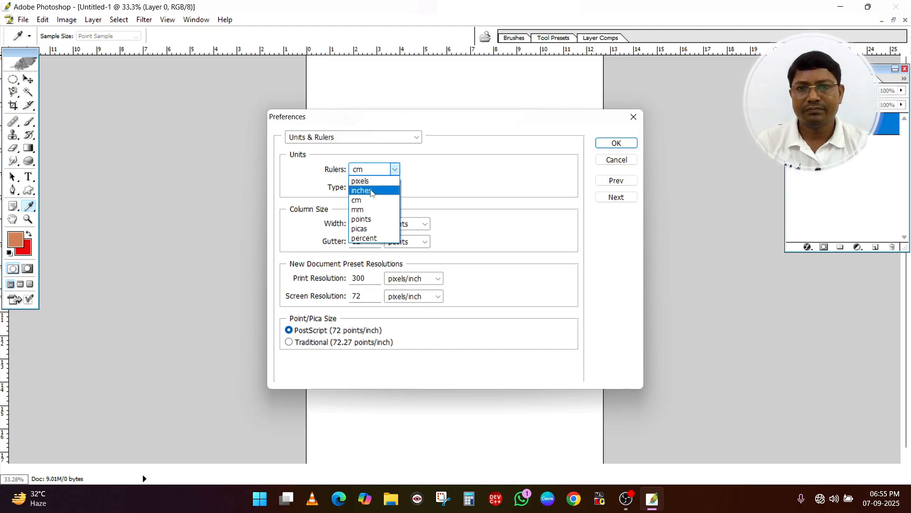
click(371, 191)
click(372, 184)
click(440, 187)
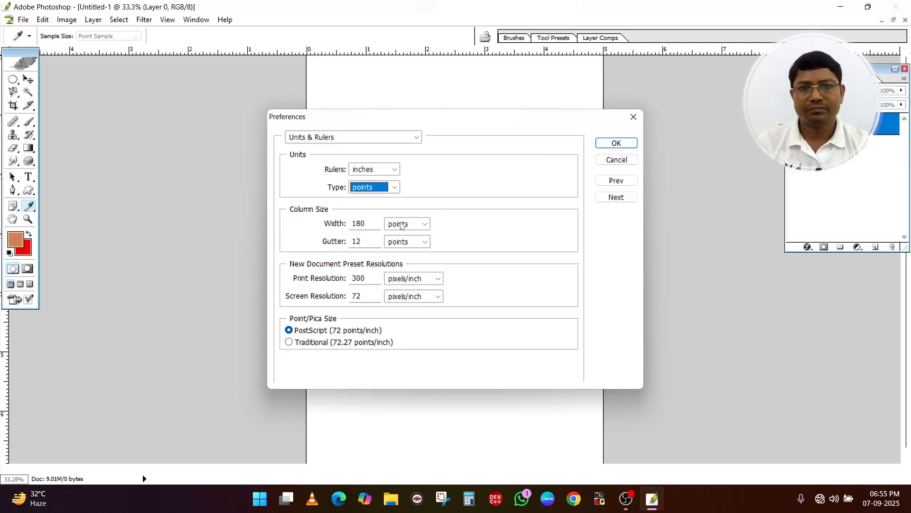
Set the column width unit to inches, leave the gutter in points, and apply the preferences
click(420, 227)
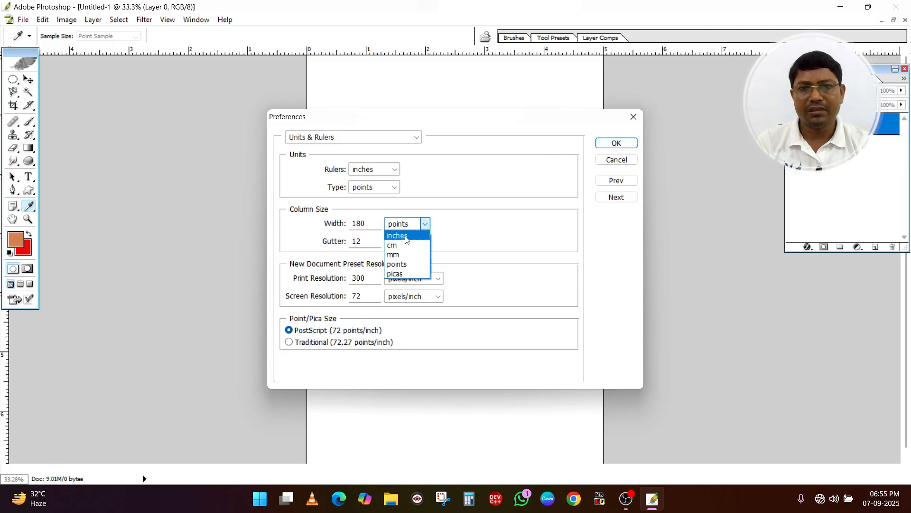
click(407, 234)
click(409, 237)
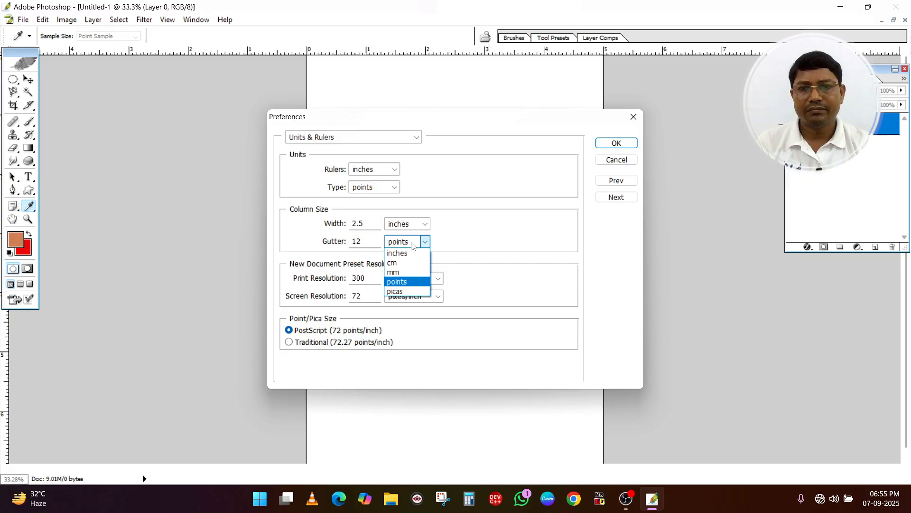
click(412, 245)
click(426, 243)
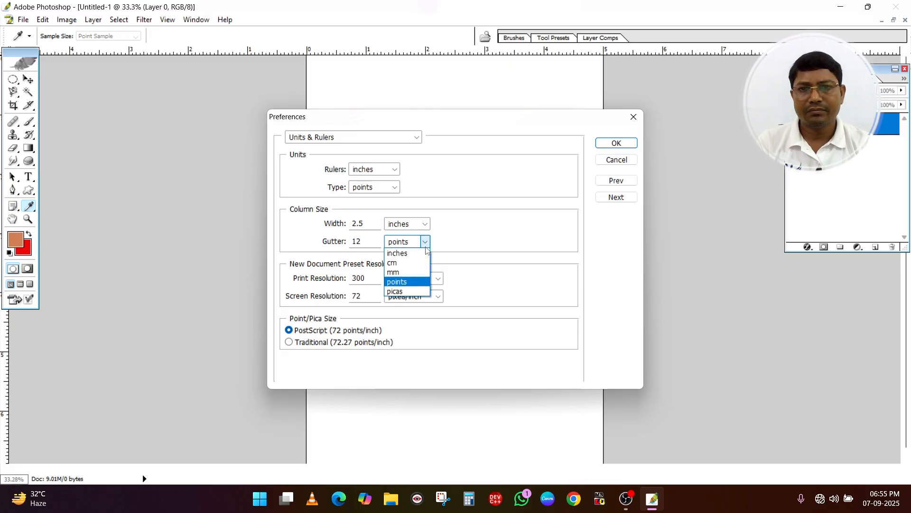
click(410, 225)
click(467, 225)
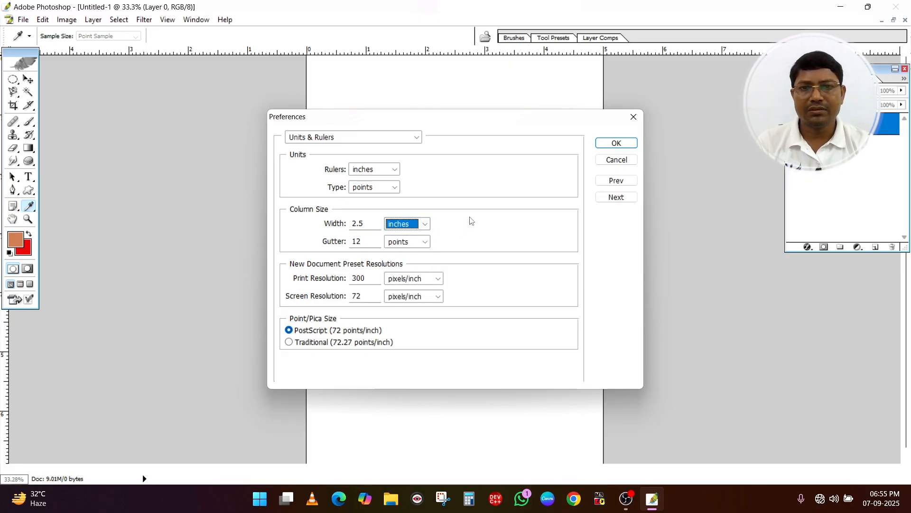
click(616, 143)
Slice the blank page with a thin vertical strip about 2 inches tall and a thin horizontal strip about 2.6 inches wide, crossing near the upper-left corner
key(k)
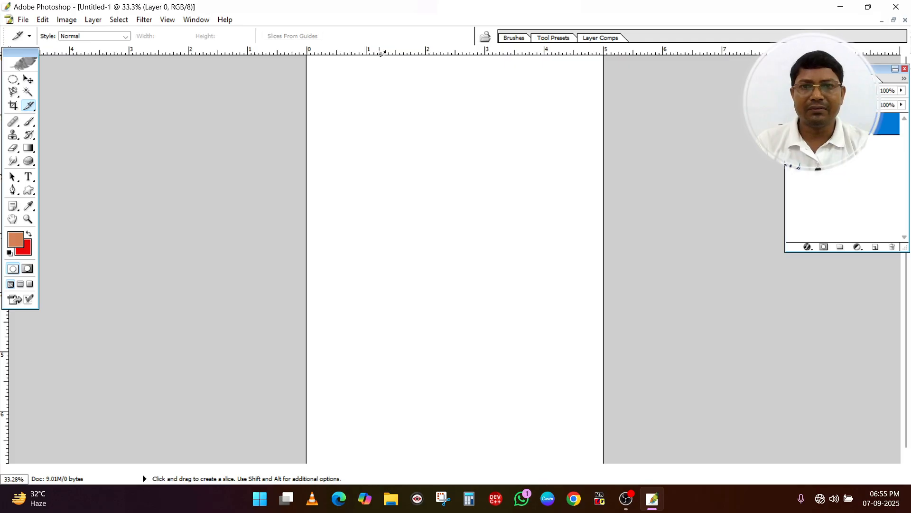
drag(383, 53, 383, 176)
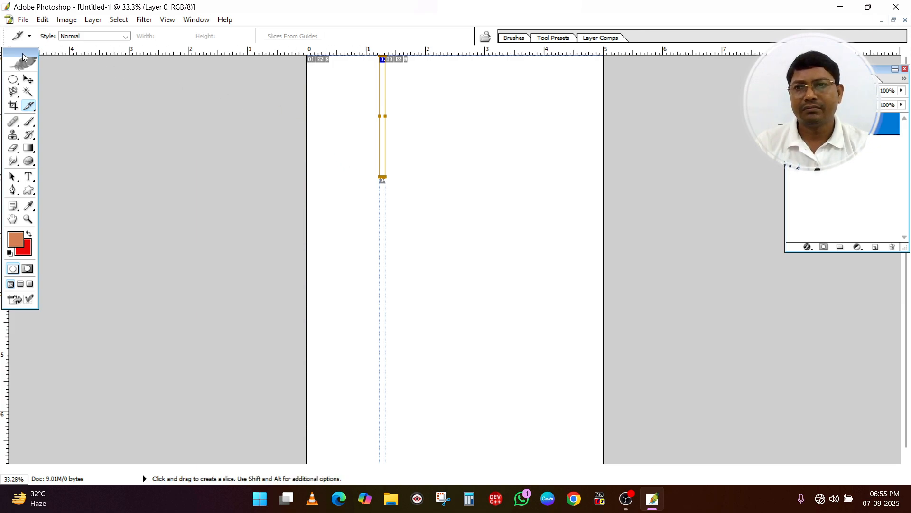
drag(22, 53, 53, 73)
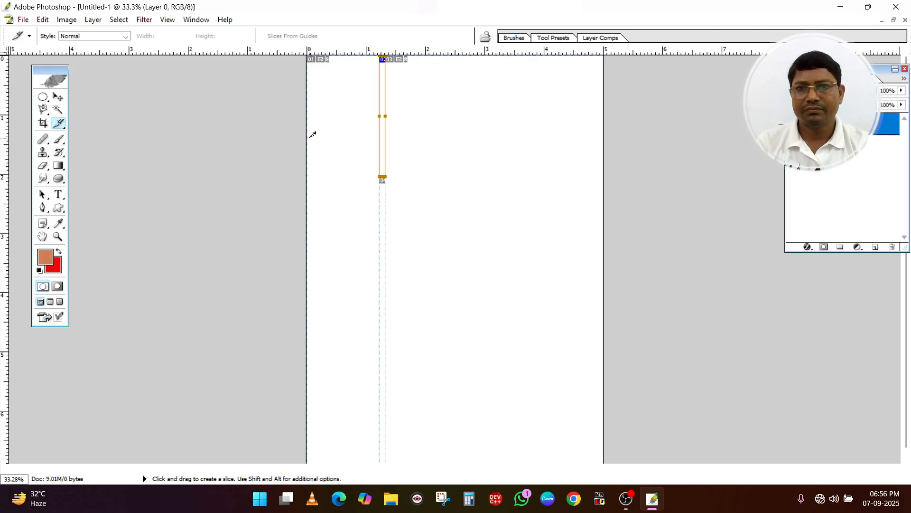
drag(308, 139, 464, 143)
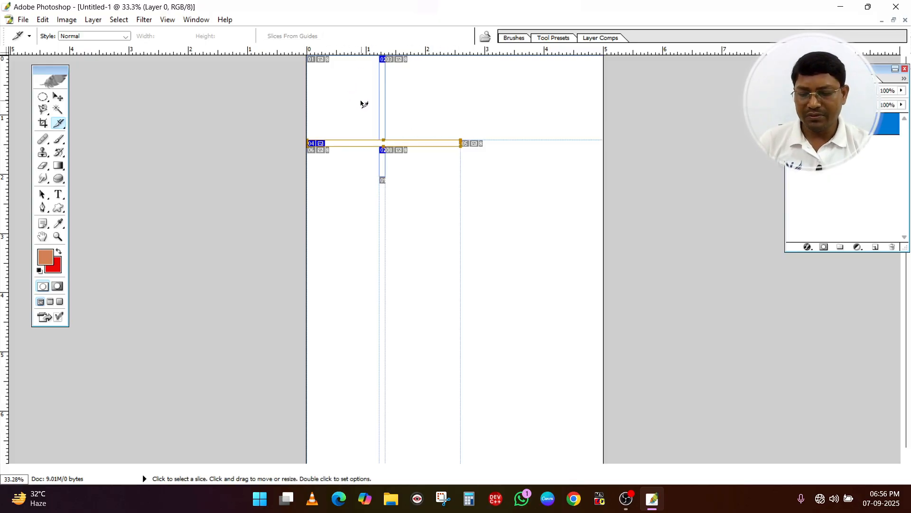
Paste the cropped portrait and fit it into the page's upper-left corner cell, scaled to 110.9% width and 129.0% height
key(ctrl+v)
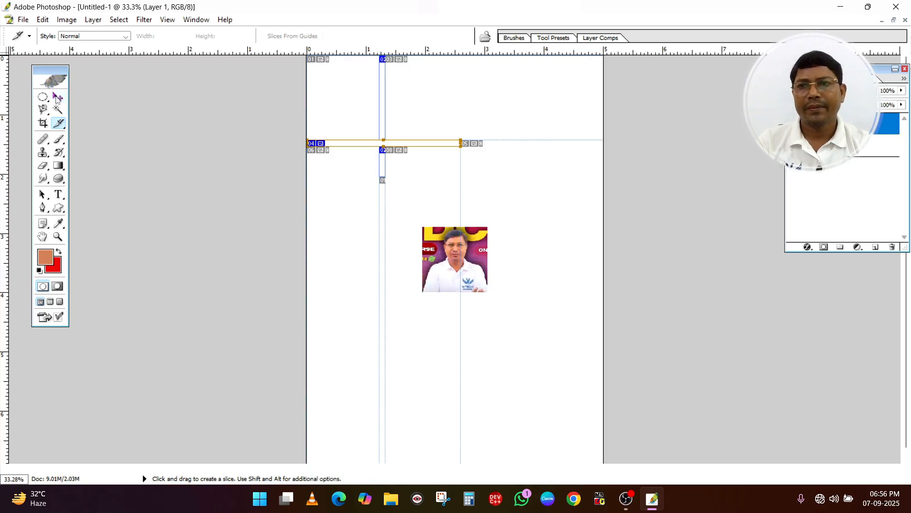
click(57, 97)
drag(473, 277, 380, 140)
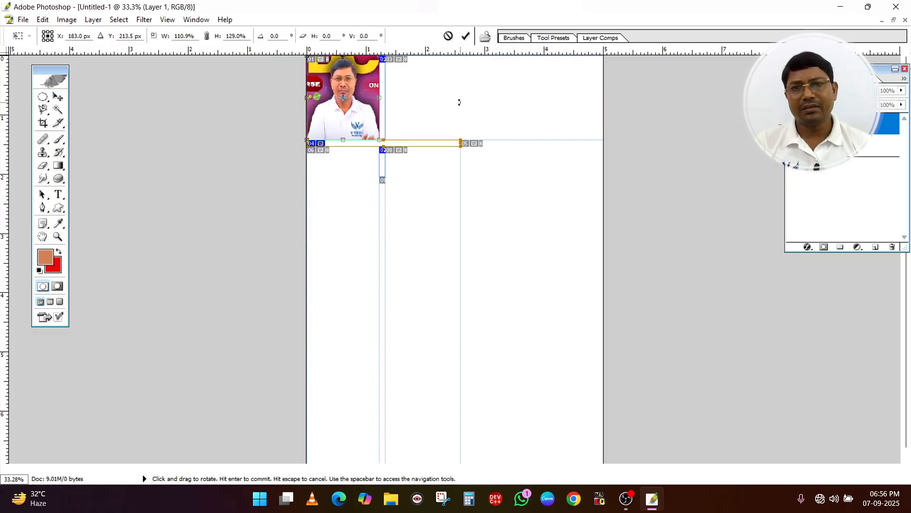
key(Return)
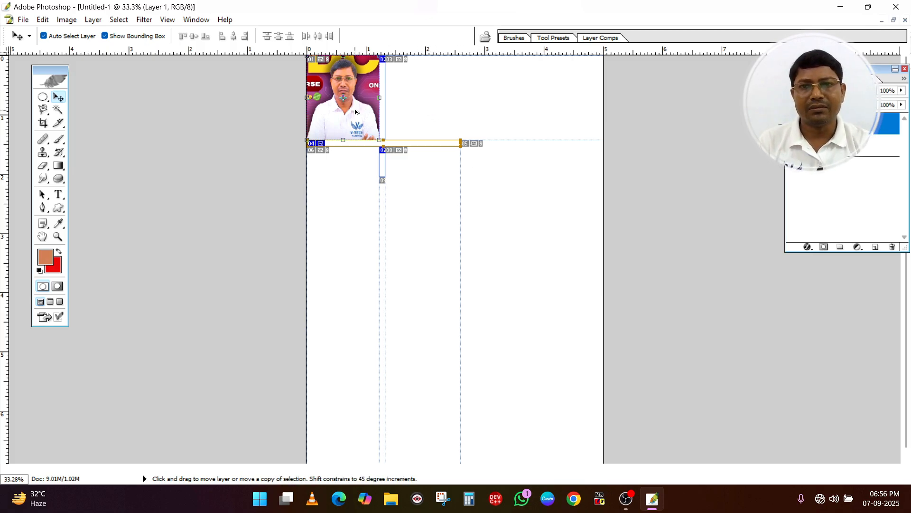
Duplicate the portrait three times along the top edge to make a row of four photos across the page
drag(355, 112, 434, 112)
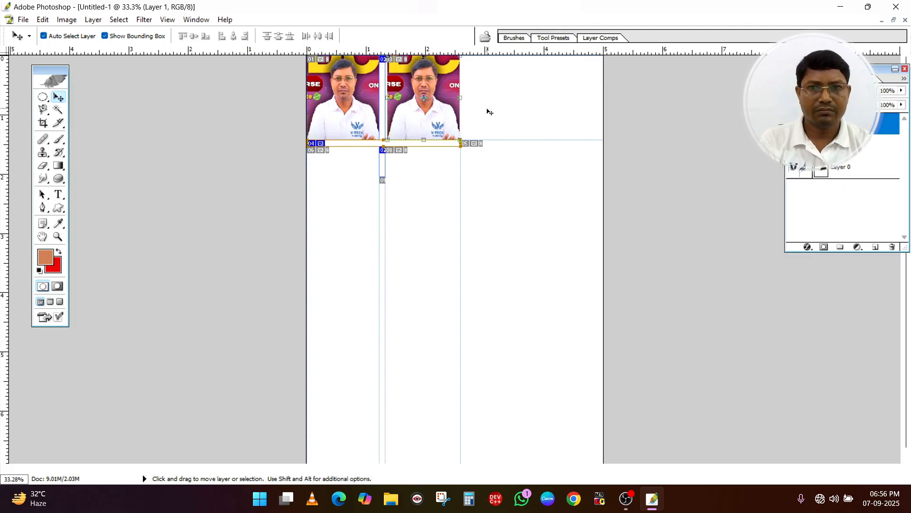
key(Left)
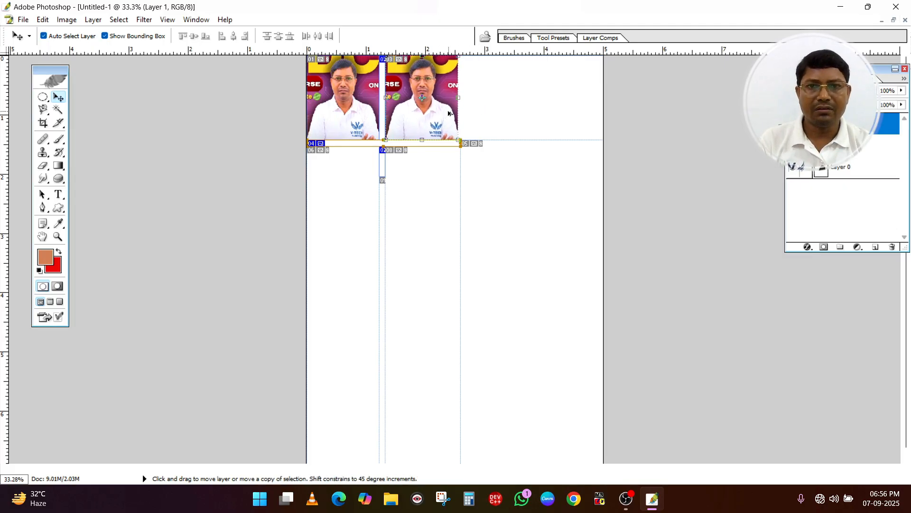
drag(439, 113, 501, 118)
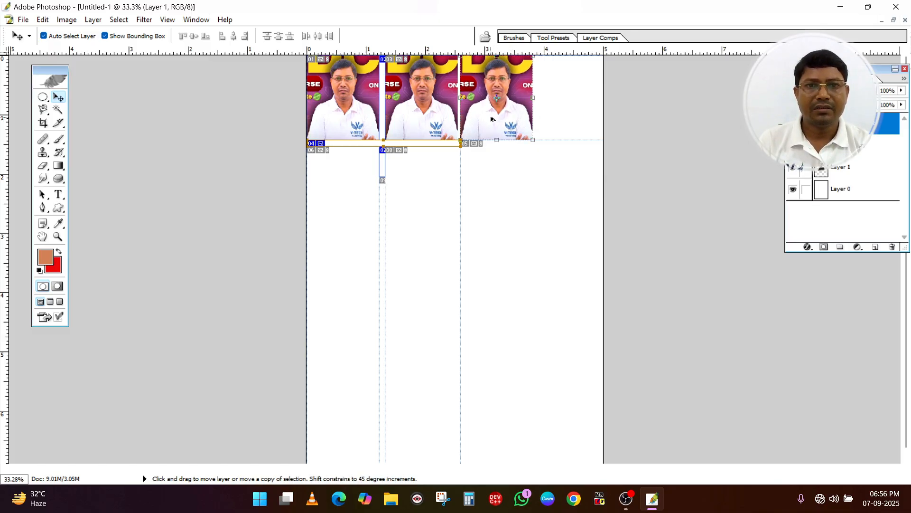
drag(491, 119, 559, 120)
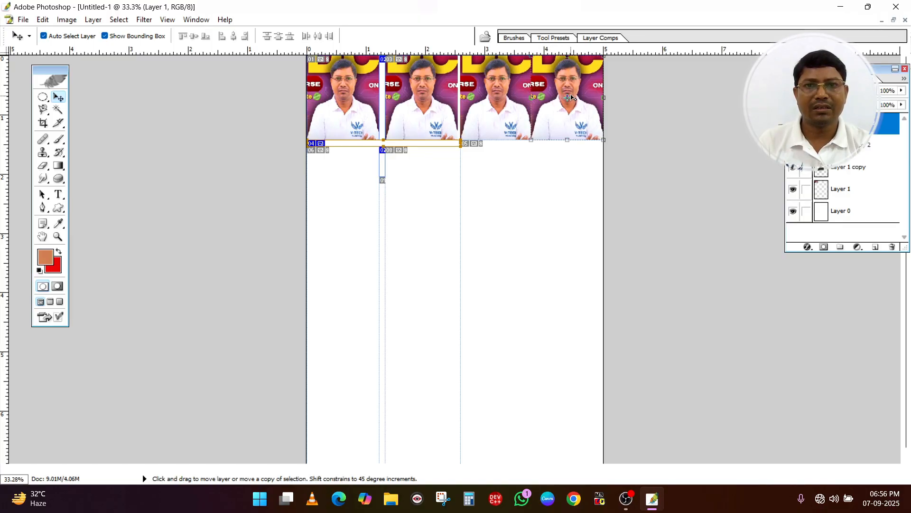
Scale the fourth portrait in the row to 91.8% width and 87.3% height, keeping its upper-right corner in place
key(ctrl+t)
drag(531, 140, 538, 131)
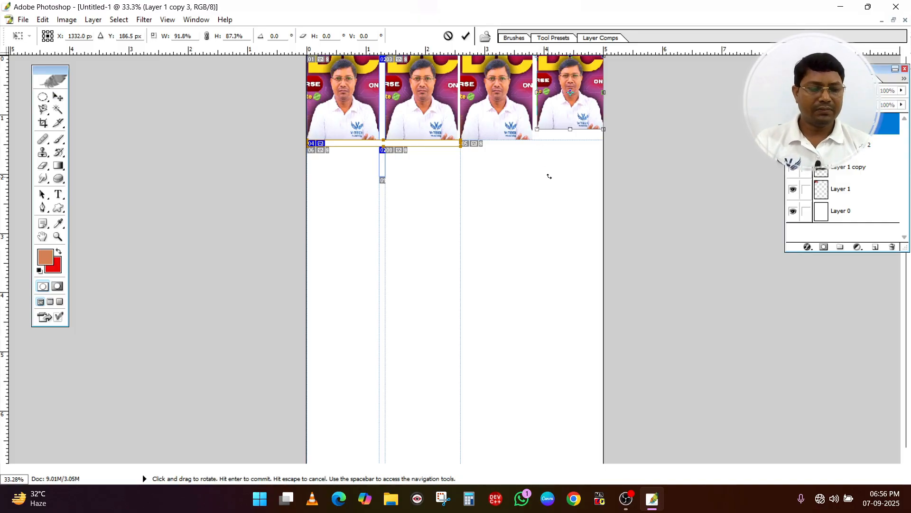
key(Return)
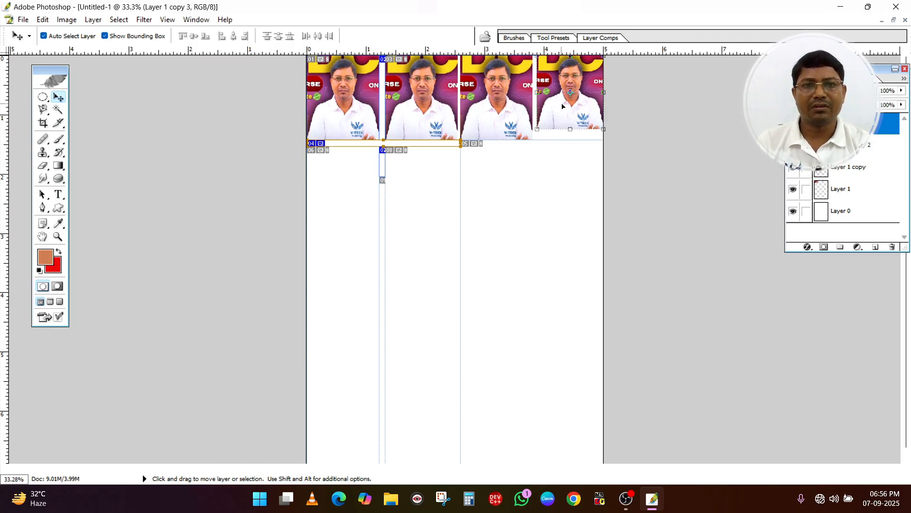
Scale the first portrait to 91.8% width and 85.9% height from its upper-left corner, and select the fourth portrait
click(375, 125)
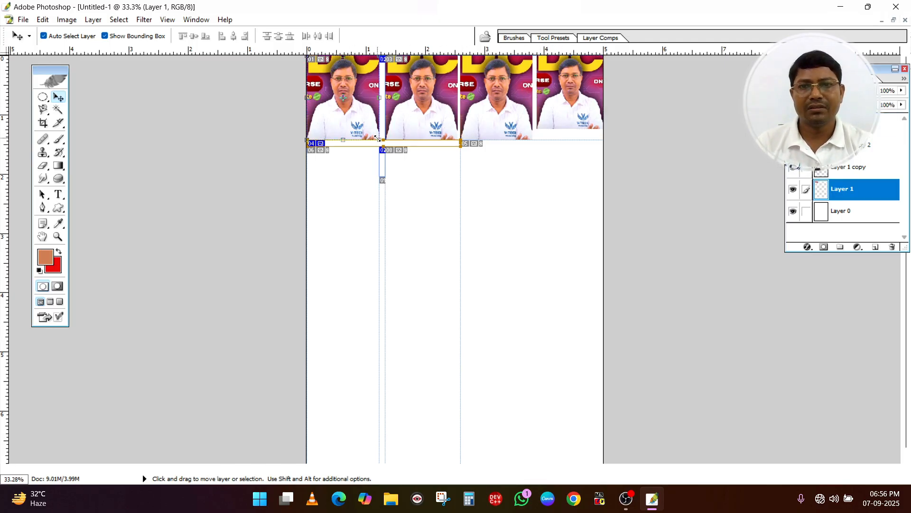
key(ctrl+t)
drag(377, 138, 373, 128)
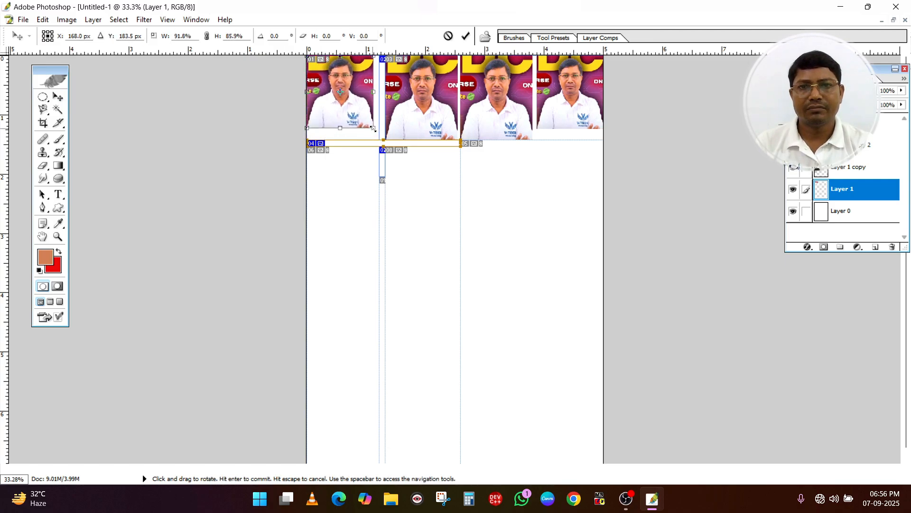
key(Return)
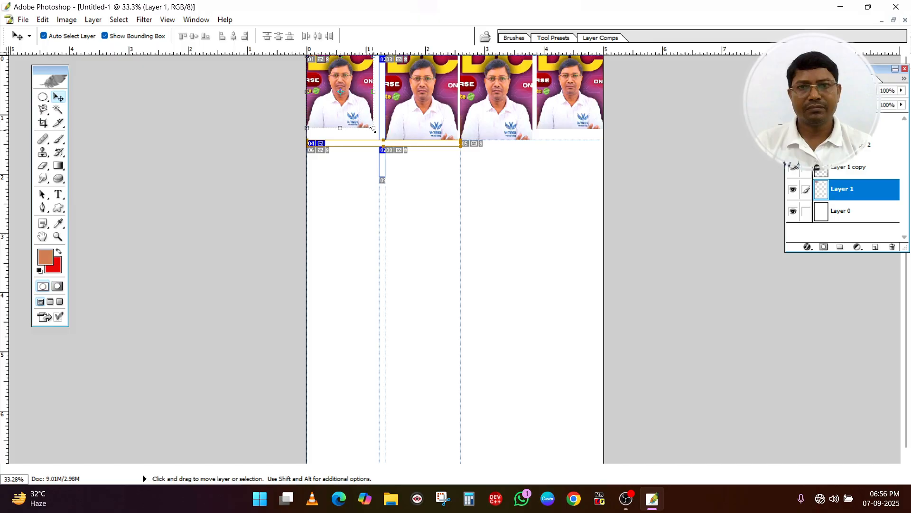
click(561, 107)
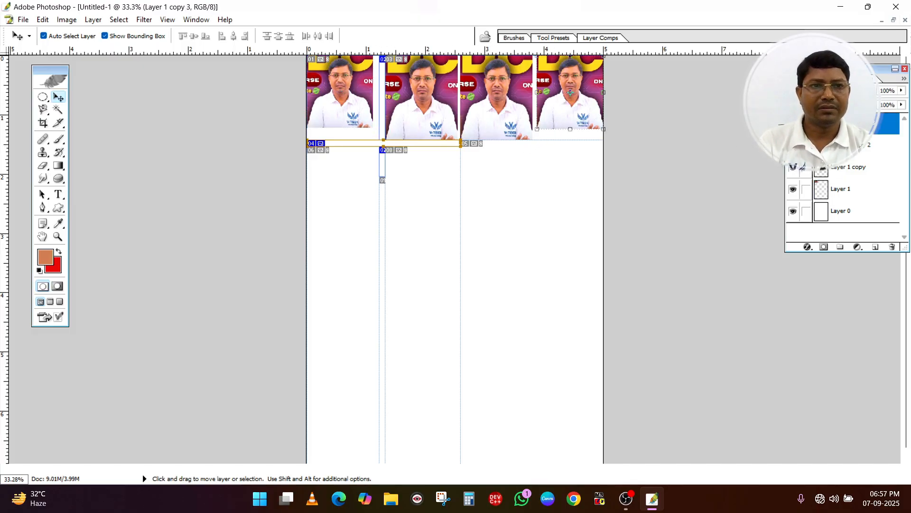
Delete the fourth portrait's layer, Layer 1 copy 3, and select the third portrait in the row
right_click(855, 123)
click(811, 175)
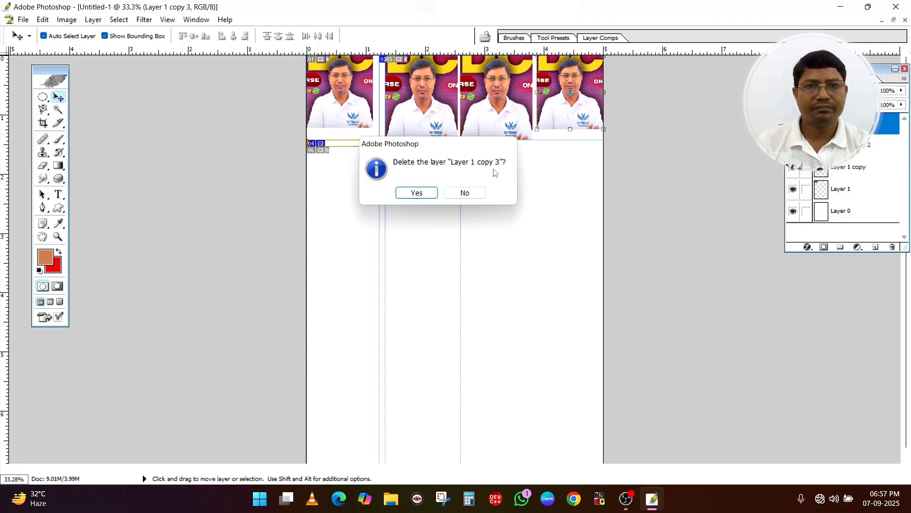
click(417, 192)
right_click(509, 79)
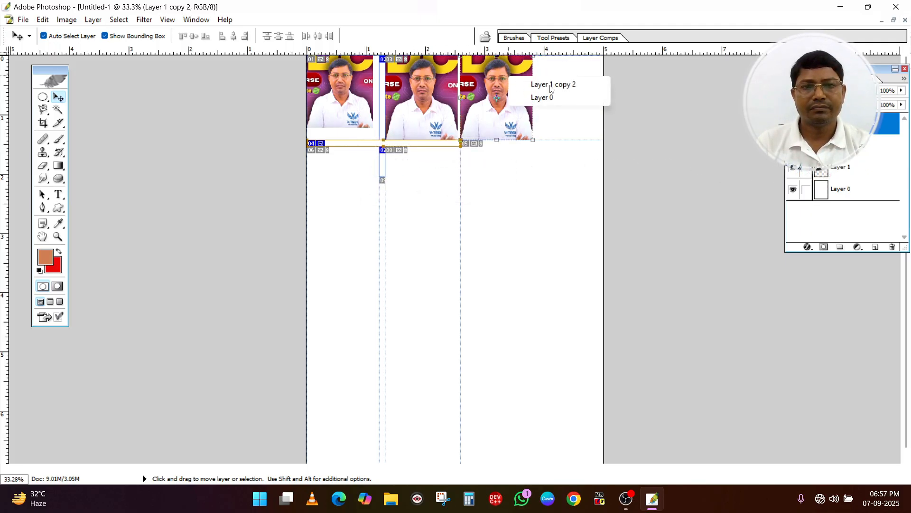
click(551, 87)
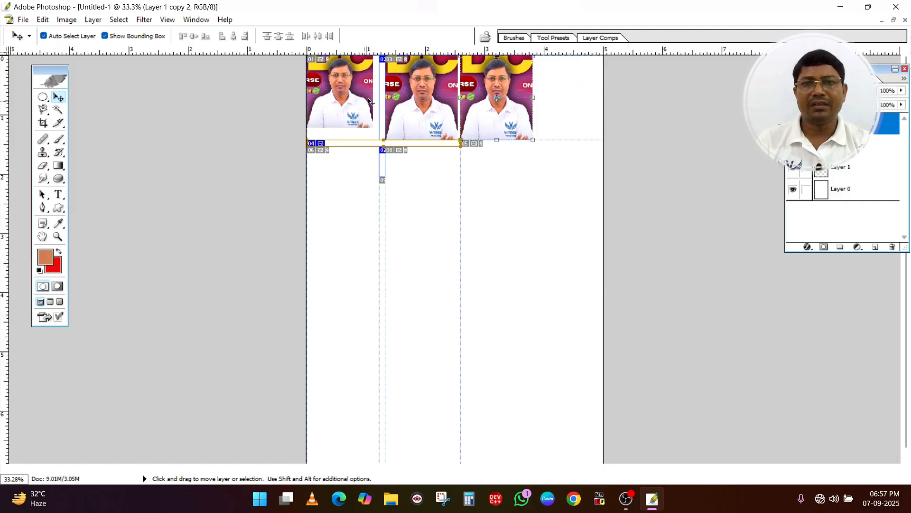
Create a new document from the 5 x 7 preset and convert its background into a regular layer named Layer 0
key(ctrl+n)
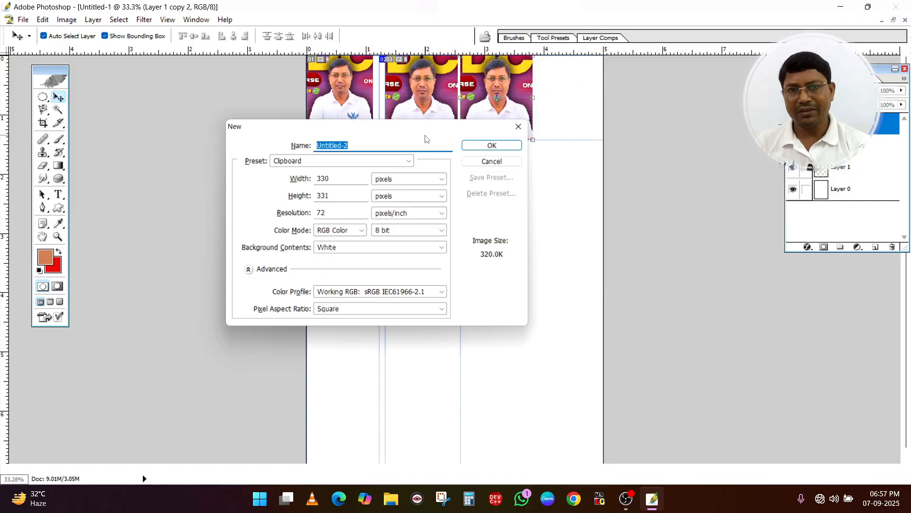
click(301, 160)
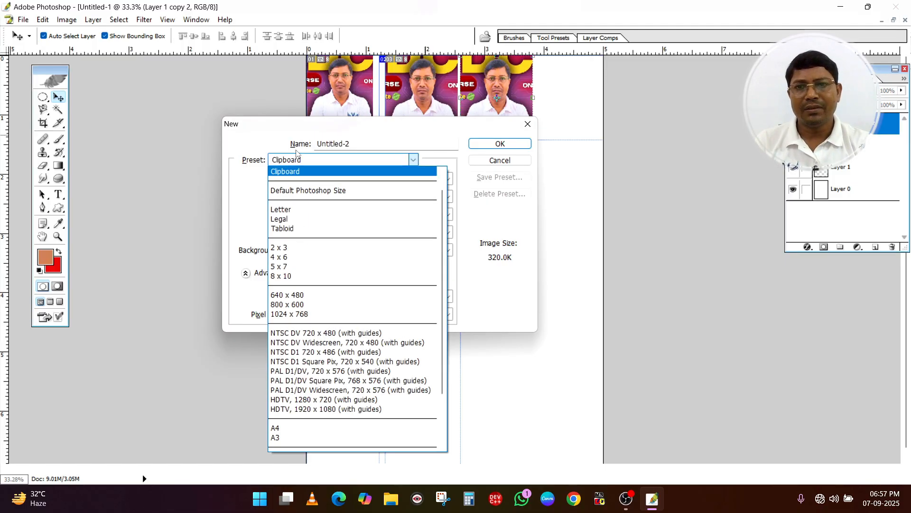
click(289, 267)
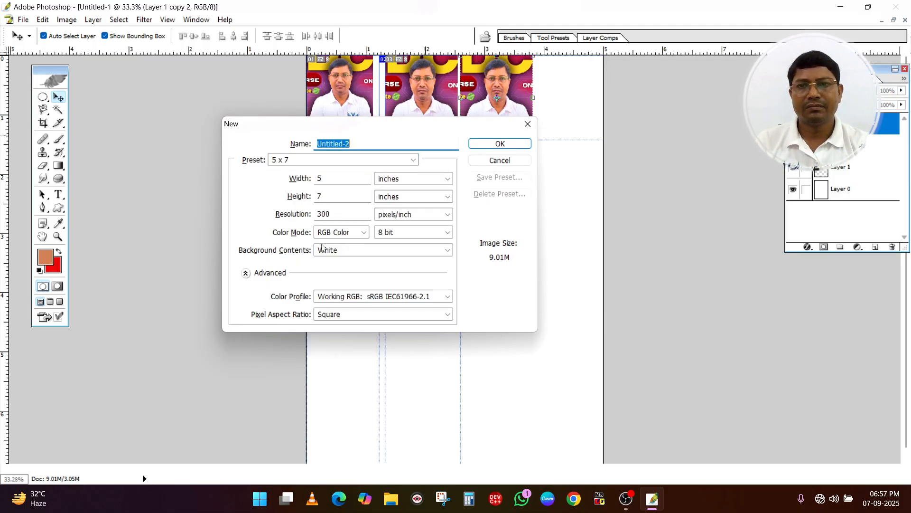
click(499, 143)
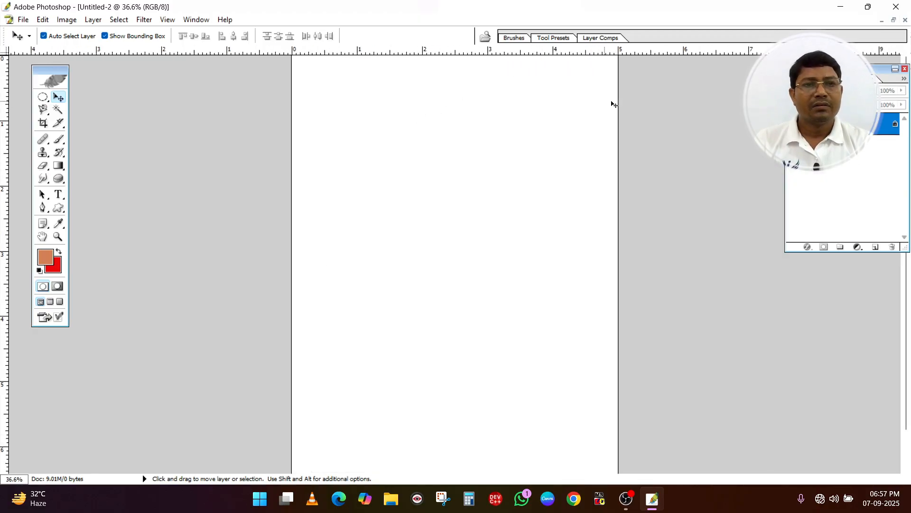
double_click(843, 124)
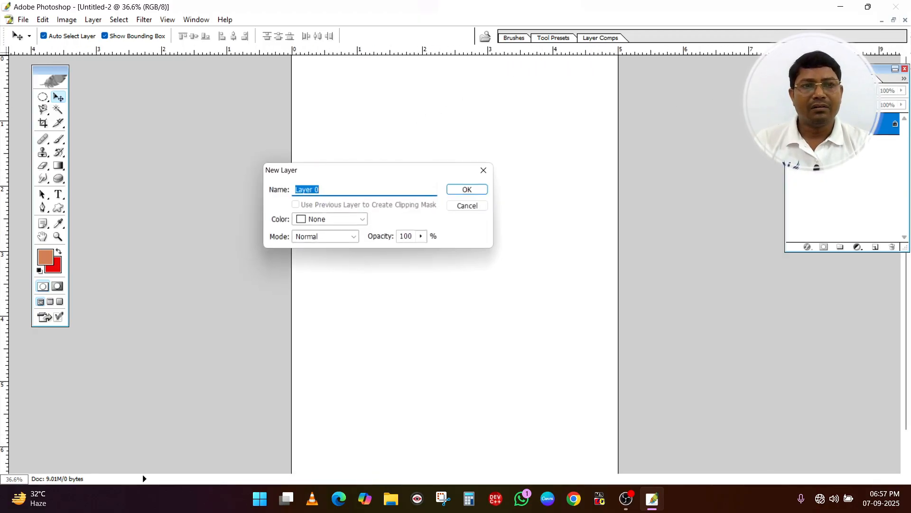
click(472, 189)
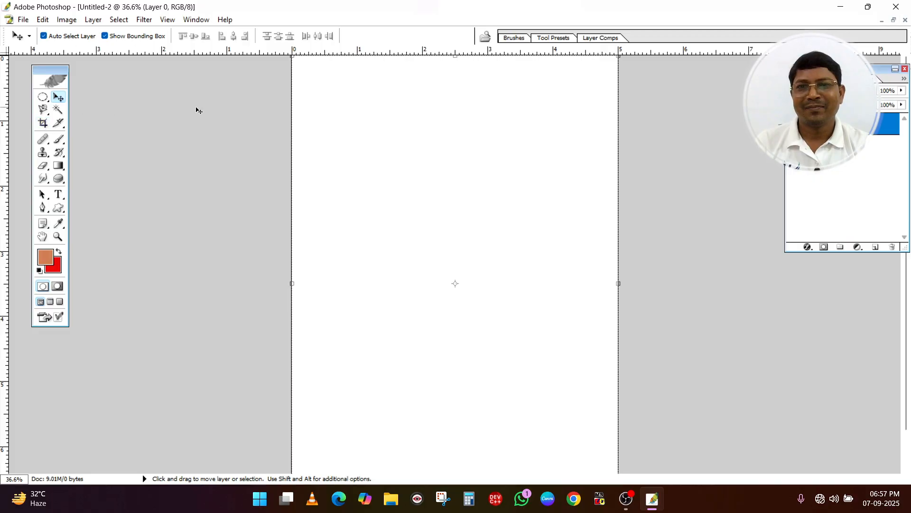
Draw a narrow vertical slice about 1.2 inches from the page's left edge and a thin horizontal slice about 1.2 inches below its top edge
click(45, 97)
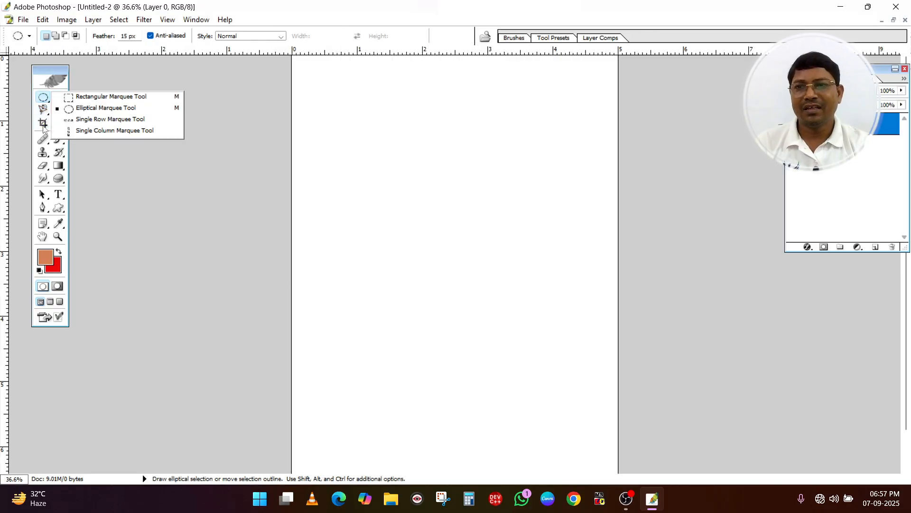
click(60, 126)
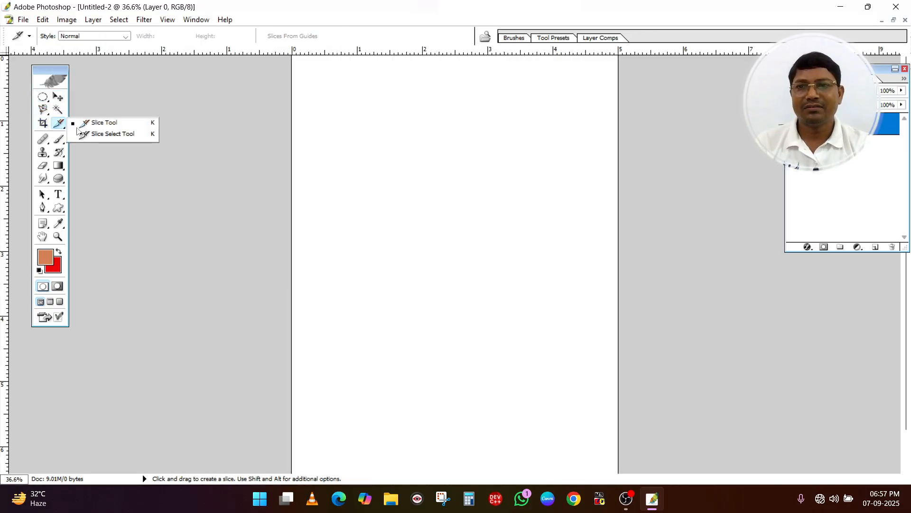
click(100, 123)
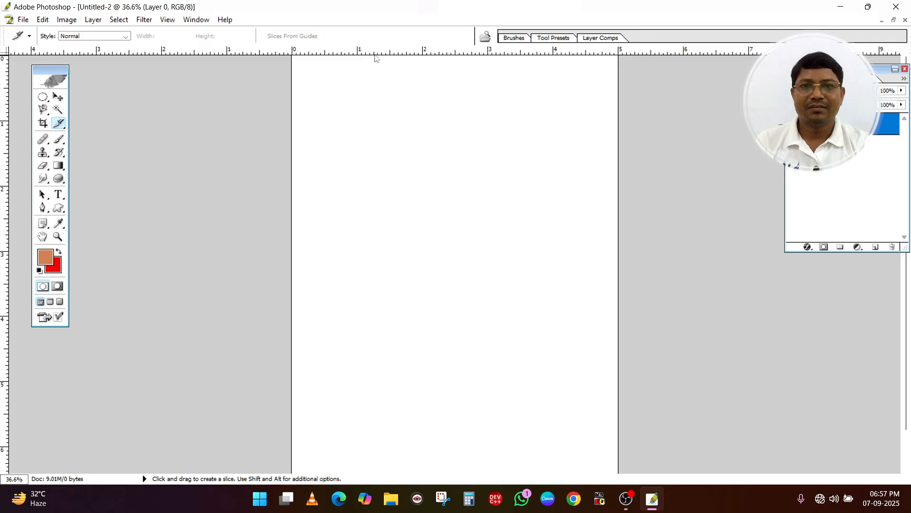
drag(372, 54, 378, 208)
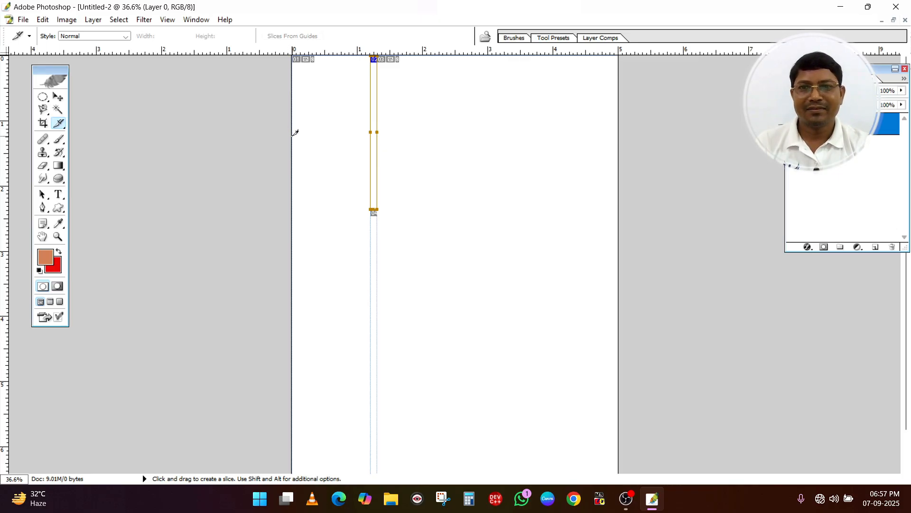
drag(293, 135, 409, 138)
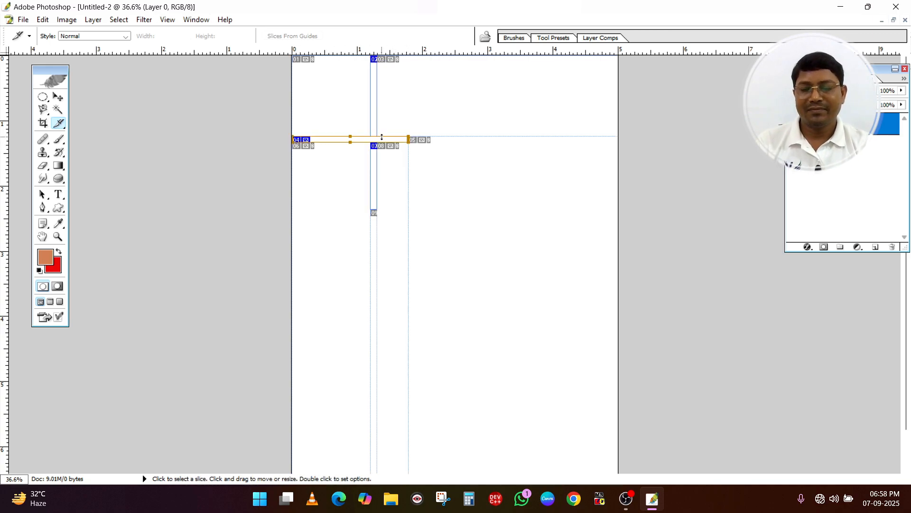
Paste the cropped portrait and fit it into the page's upper-left slice cell, scaled to 109.1% width and 119.6% height
key(ctrl+v)
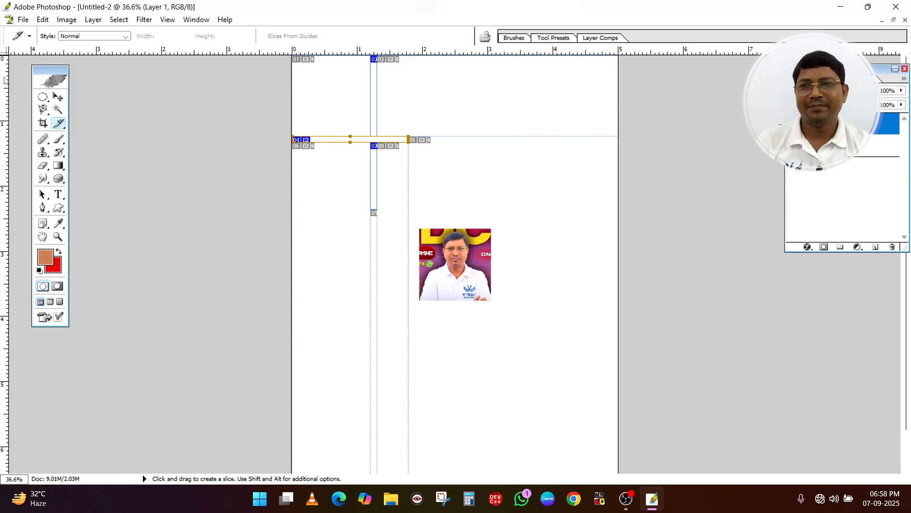
click(57, 97)
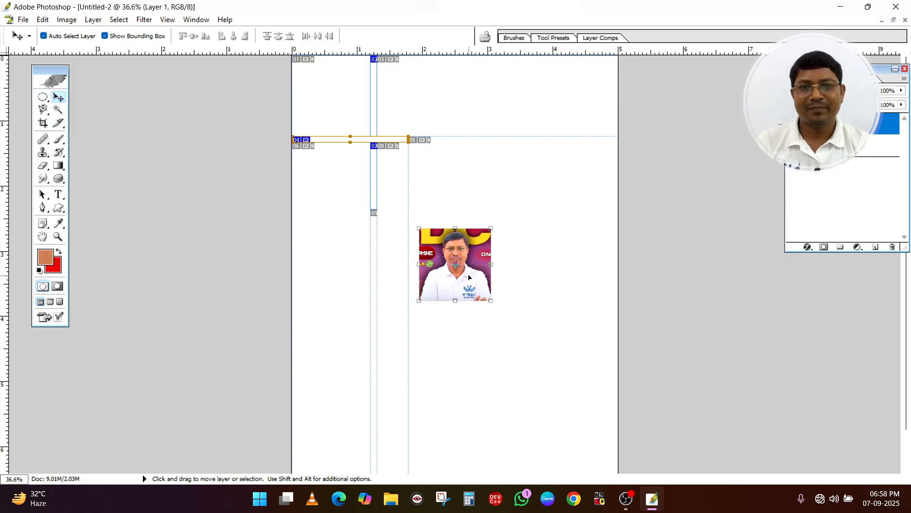
drag(469, 278, 371, 136)
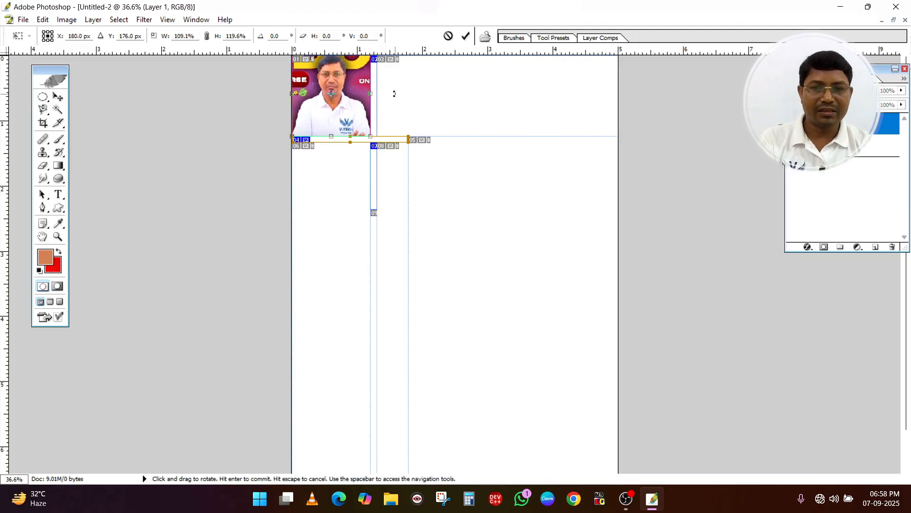
key(Return)
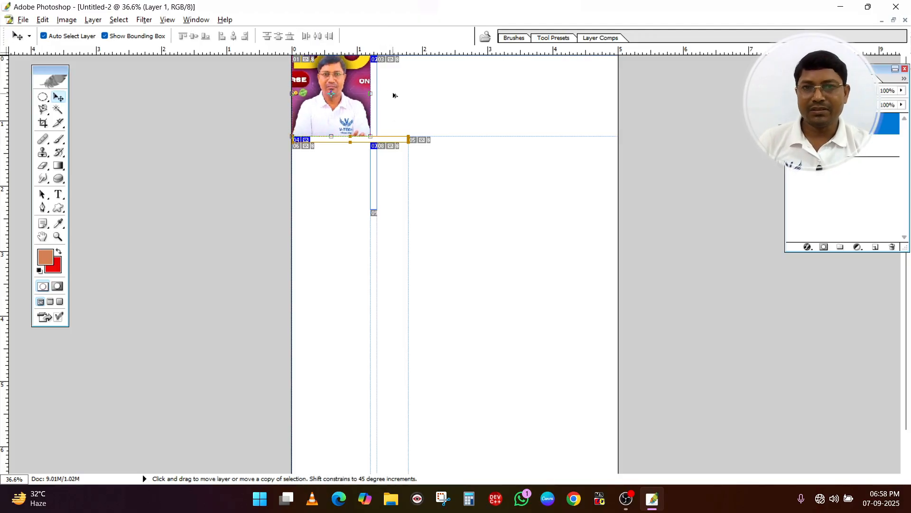
Duplicate the portrait three times along the page's top edge and nudge the second and third photos left to even out the gaps
drag(349, 107, 565, 119)
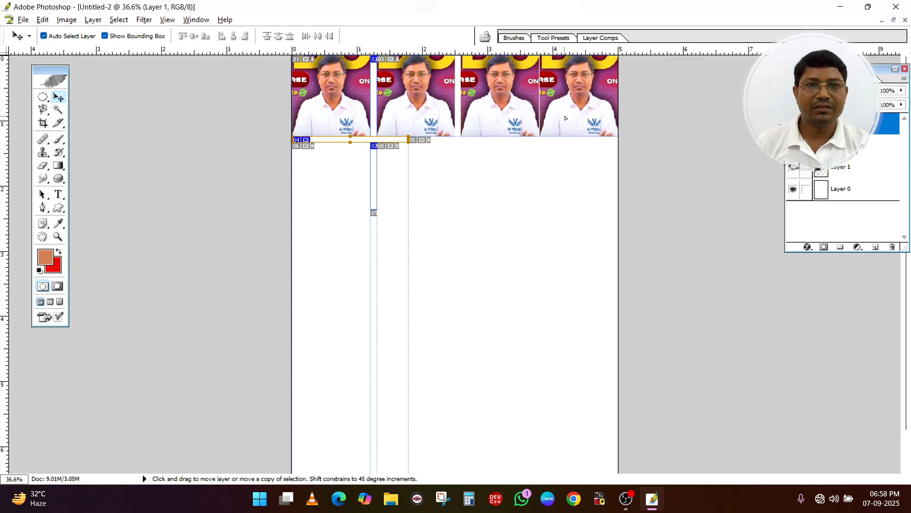
click(490, 110)
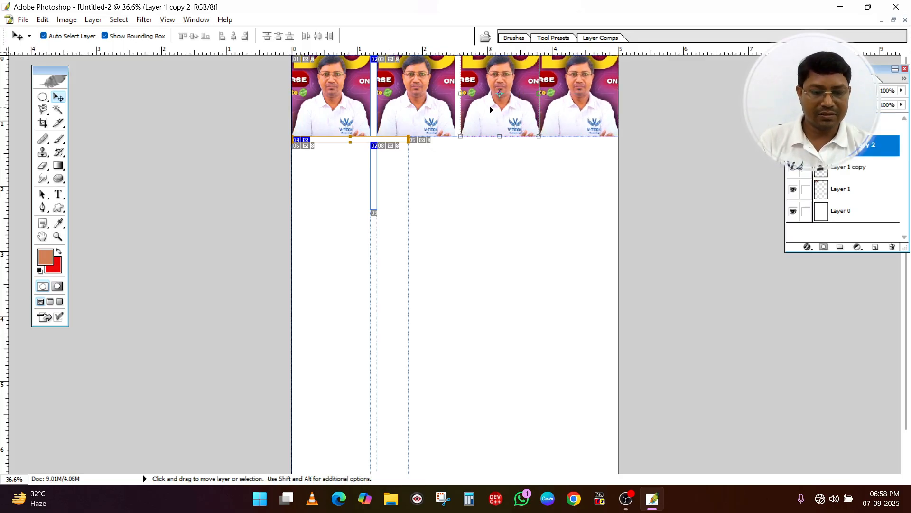
key(Left)
key(Left)
key(Left)
key(Left)
key(Left)
key(Left)
key(Left)
key(Left)
key(Left)
key(Left)
click(403, 110)
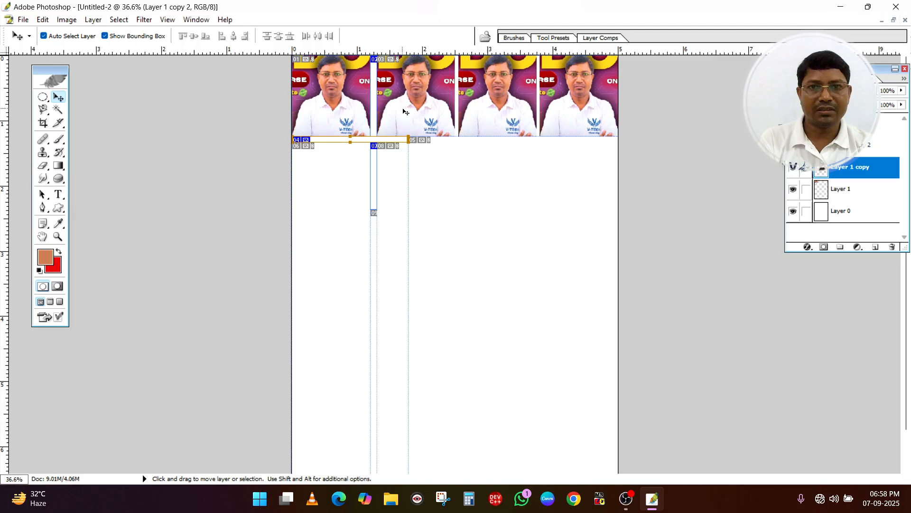
key(Left)
key(Left)
key(Left)
key(Left)
key(Left)
key(Left)
key(Left)
key(Left)
key(Left)
key(Left)
key(Left)
key(Left)
click(523, 117)
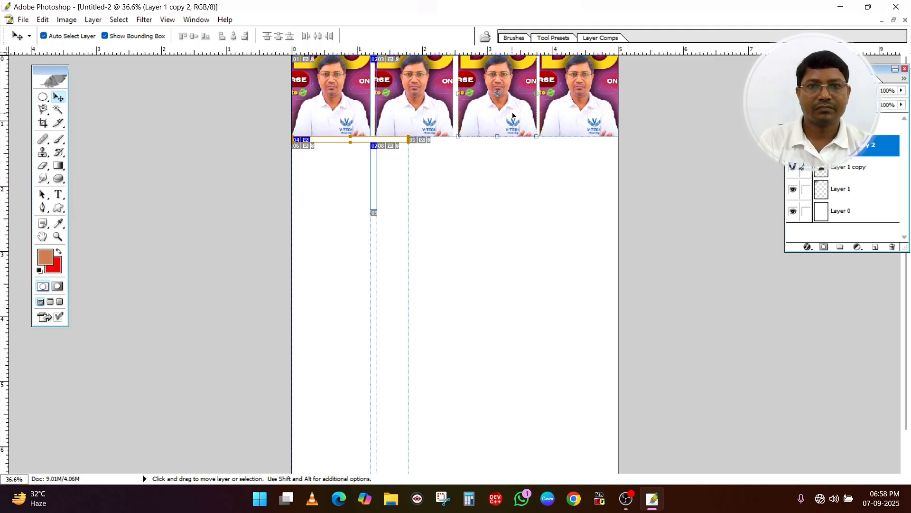
key(Left)
key(Left)
key(Left)
key(Left)
key(Left)
key(Left)
key(Left)
key(Left)
key(Left)
key(Left)
Merge the portraits and the page into one layer, and copy the photo row four times down the page to make five rows
click(504, 176)
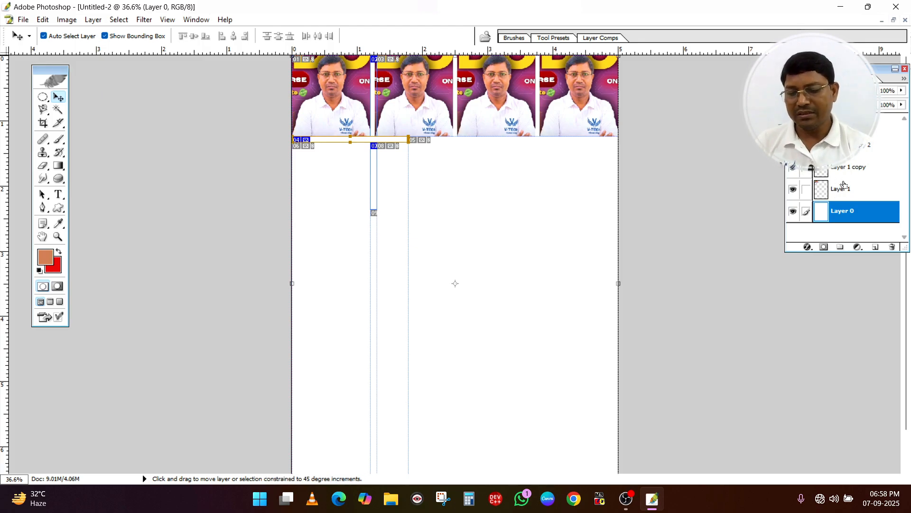
scroll(843, 185, down, 3)
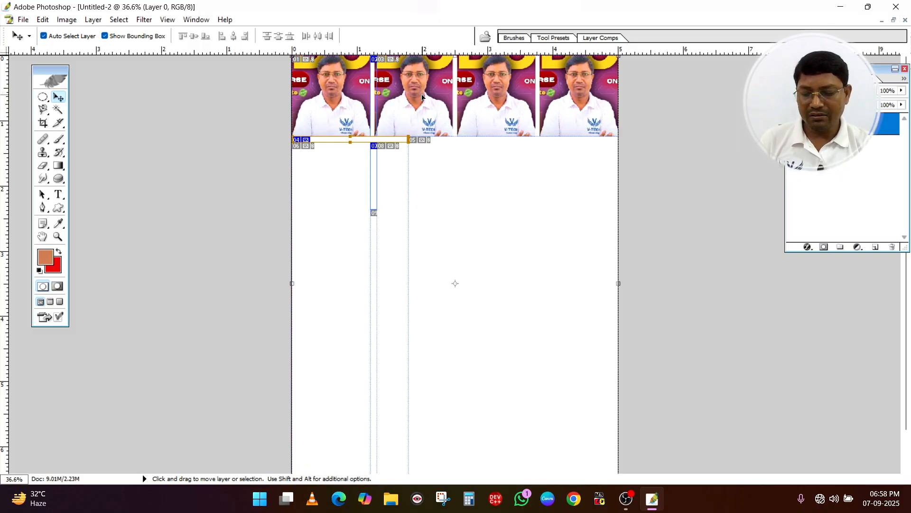
drag(406, 108, 439, 375)
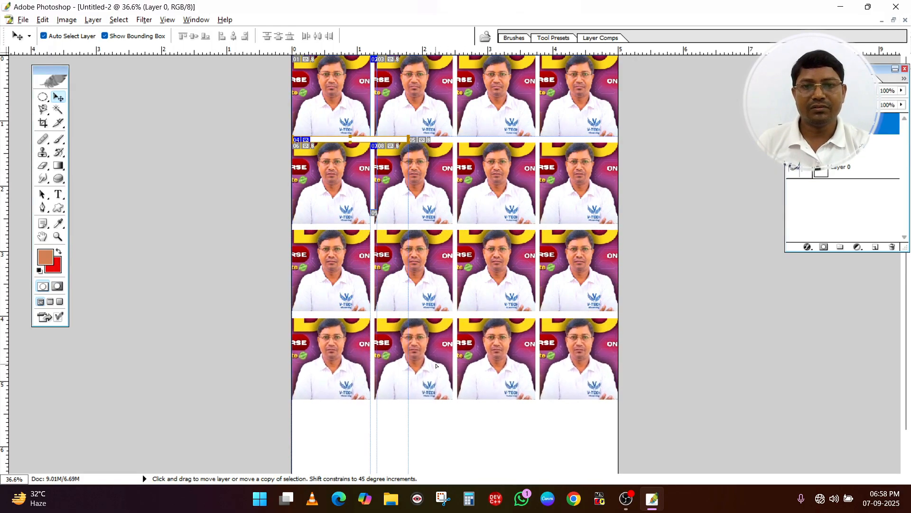
scroll(438, 274, down, 1)
scroll(437, 274, down, 3)
drag(441, 332, 438, 424)
scroll(429, 245, up, 3)
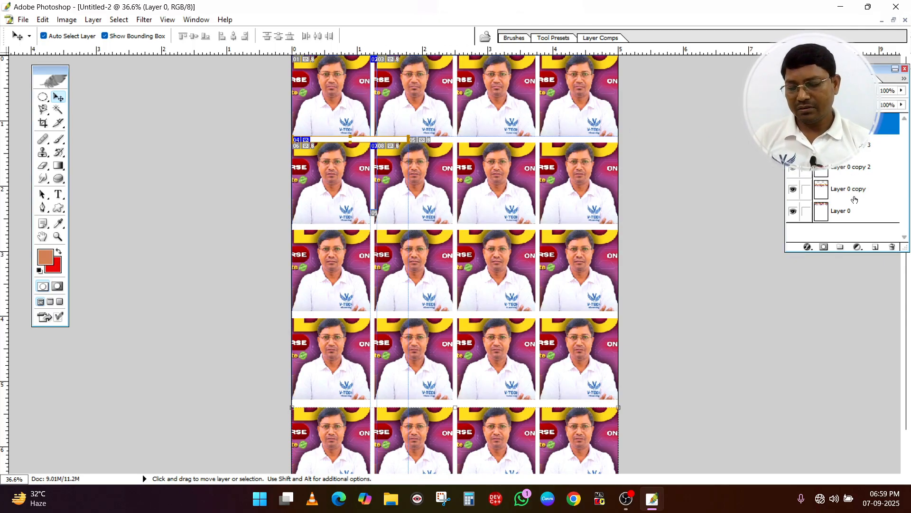
Merge all the photo rows into one layer and save the sheet on the Desktop as JPEG v1 at maximum quality 12
key(ctrl+shift+e)
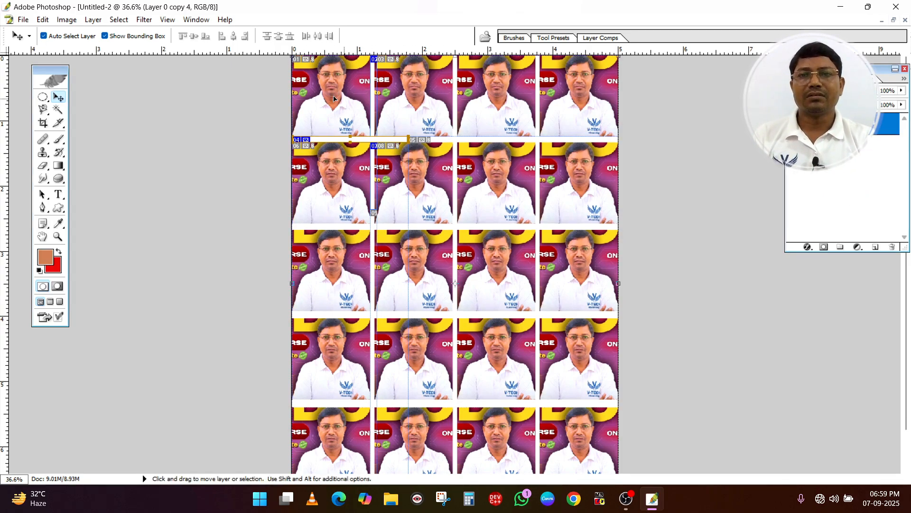
click(21, 20)
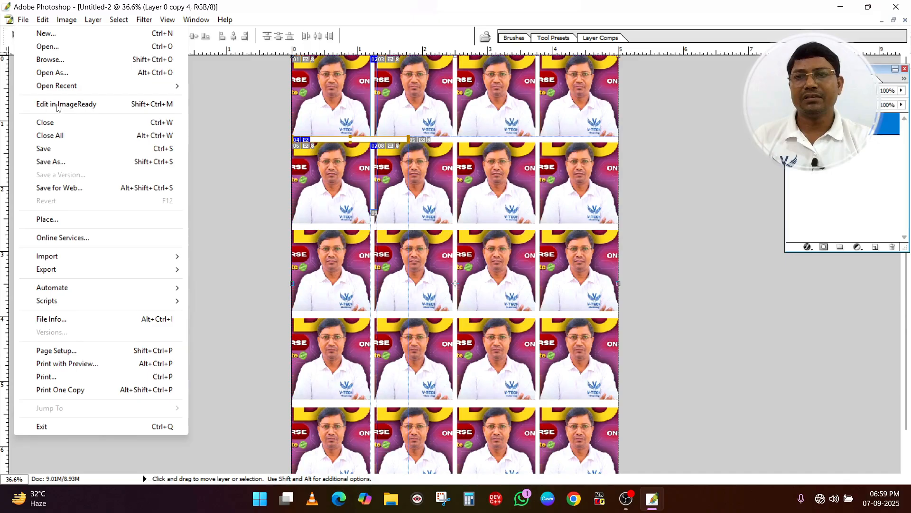
click(57, 162)
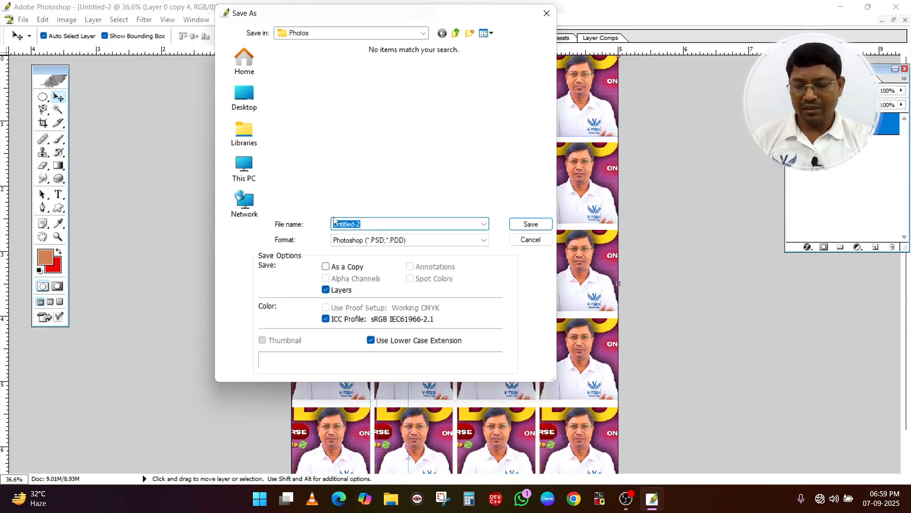
text(v1)
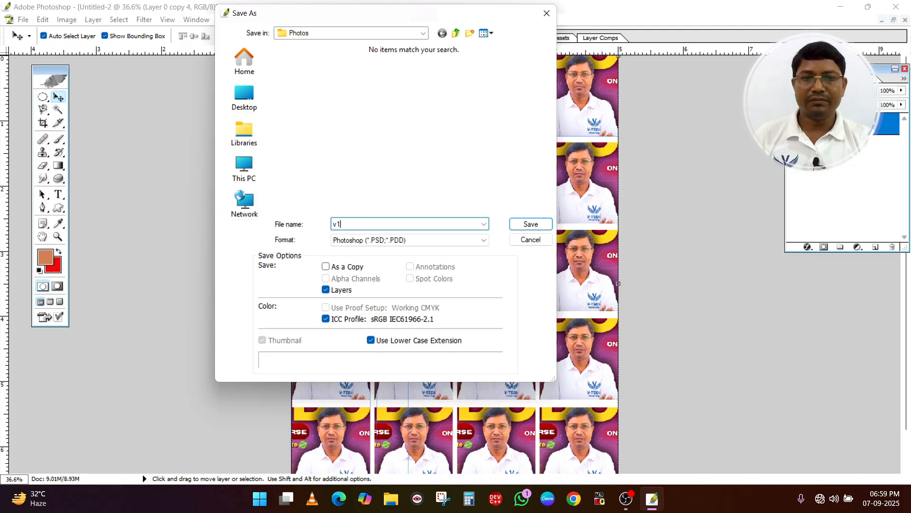
click(361, 240)
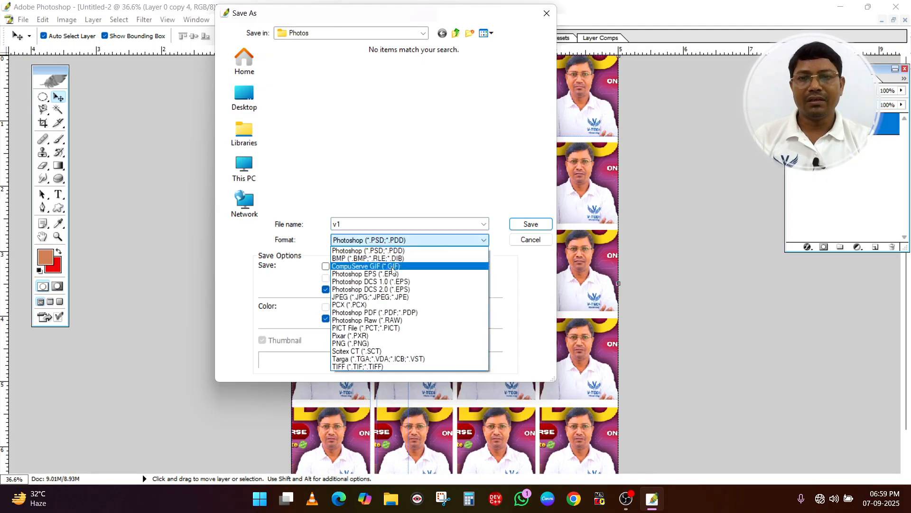
click(381, 296)
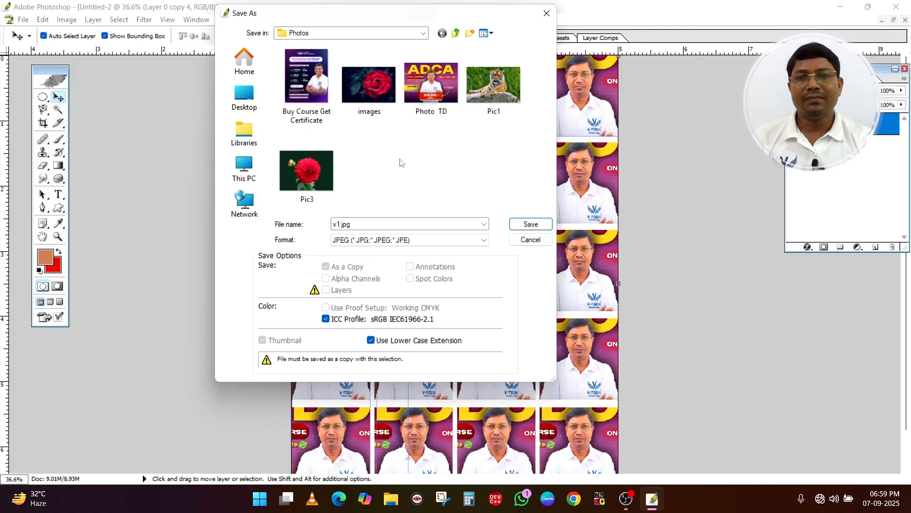
click(423, 32)
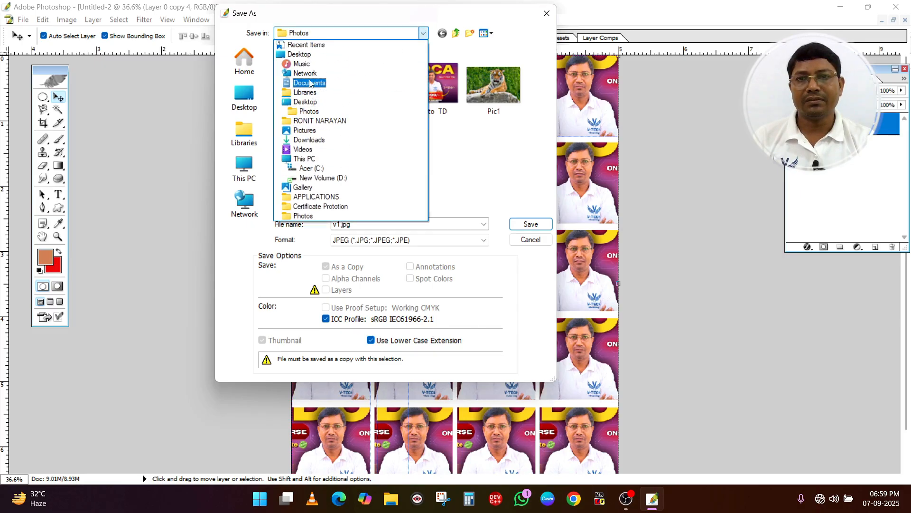
click(300, 54)
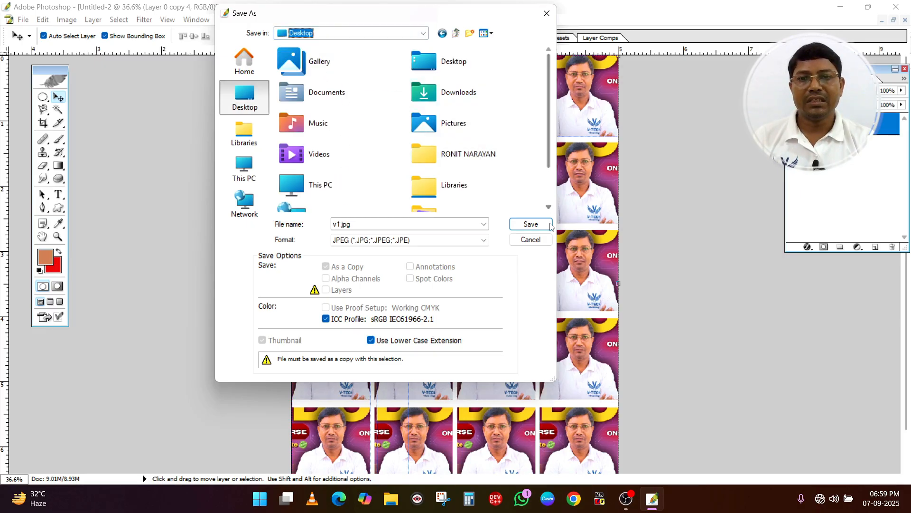
click(530, 223)
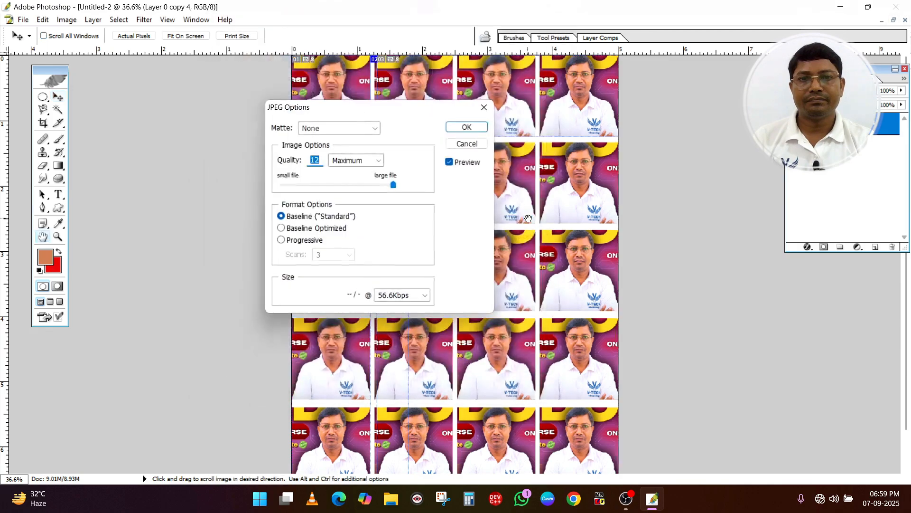
click(467, 128)
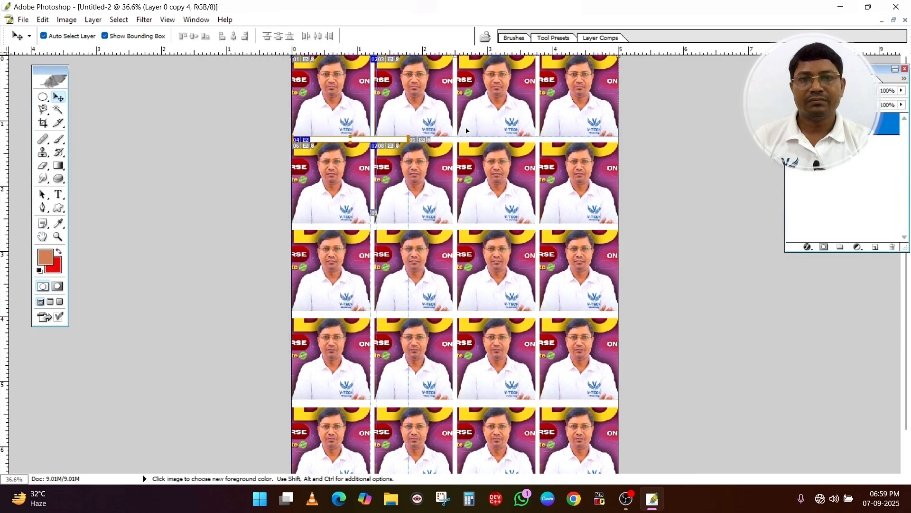
Open the saved v1 image from the desktop, examine the photo sheet up close and as a whole, and close the viewer
click(840, 7)
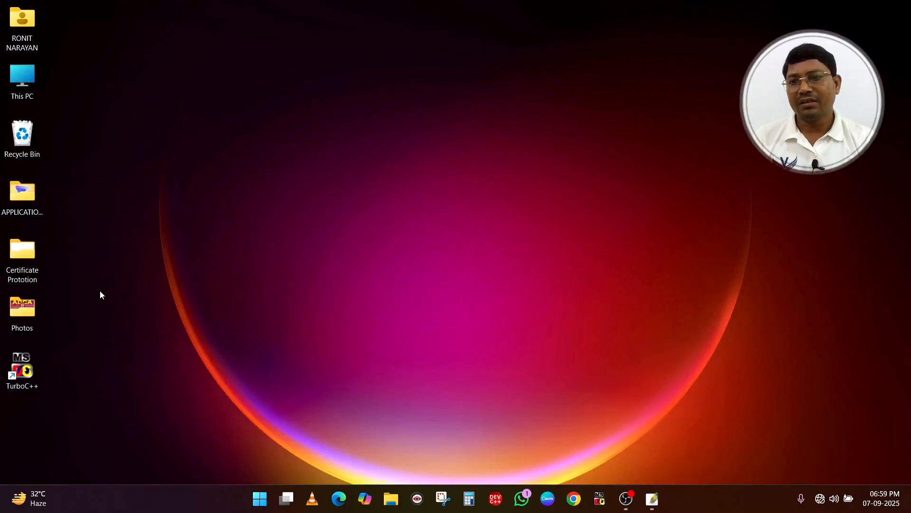
right_click(180, 103)
click(226, 155)
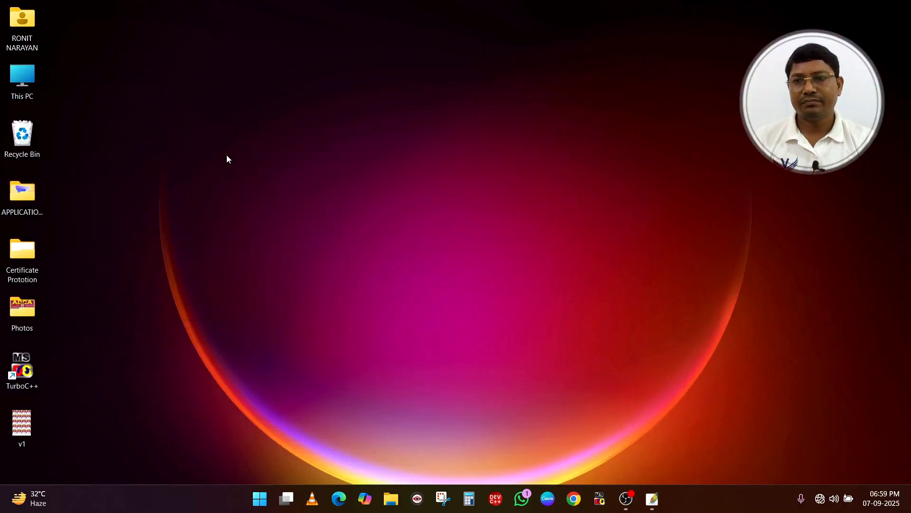
double_click(22, 427)
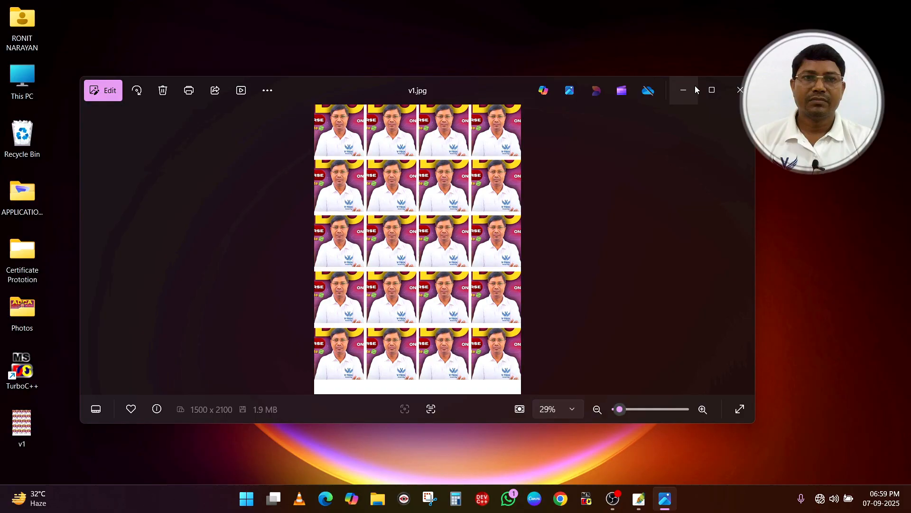
click(711, 88)
scroll(453, 147, up, 5)
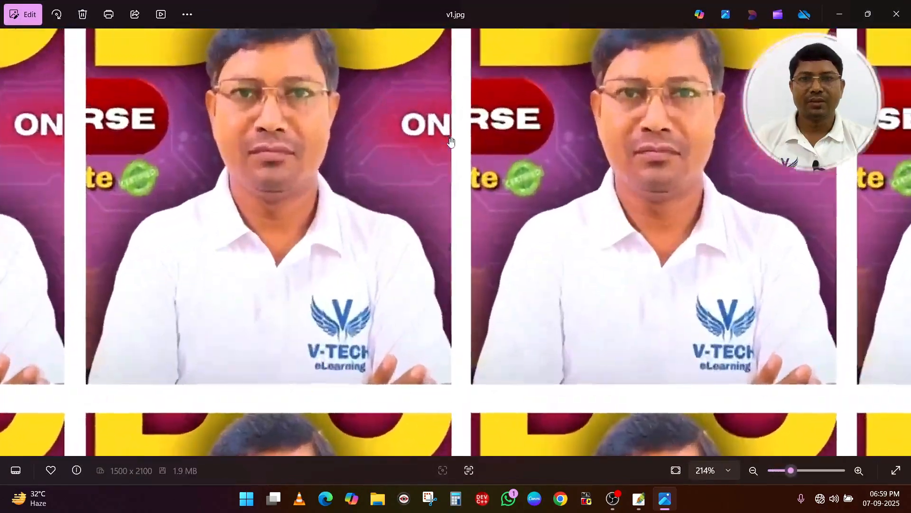
scroll(453, 152, down, 5)
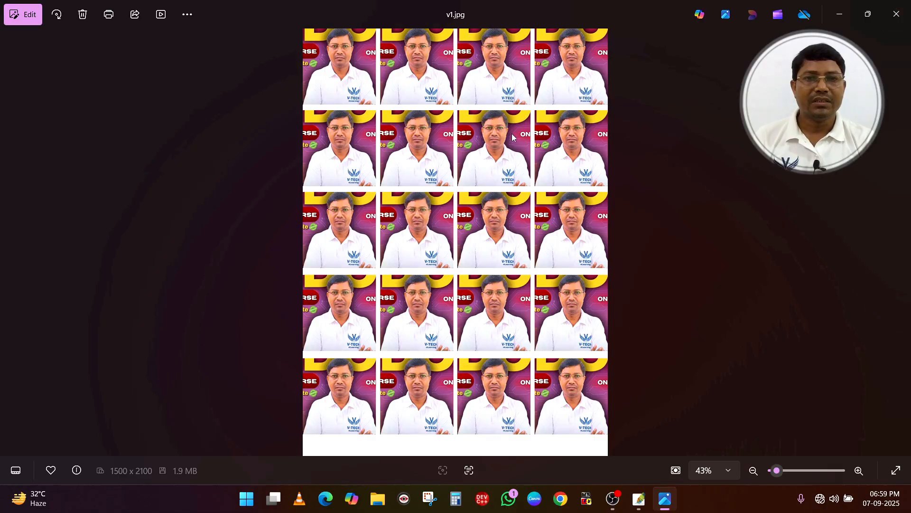
scroll(450, 112, up, 3)
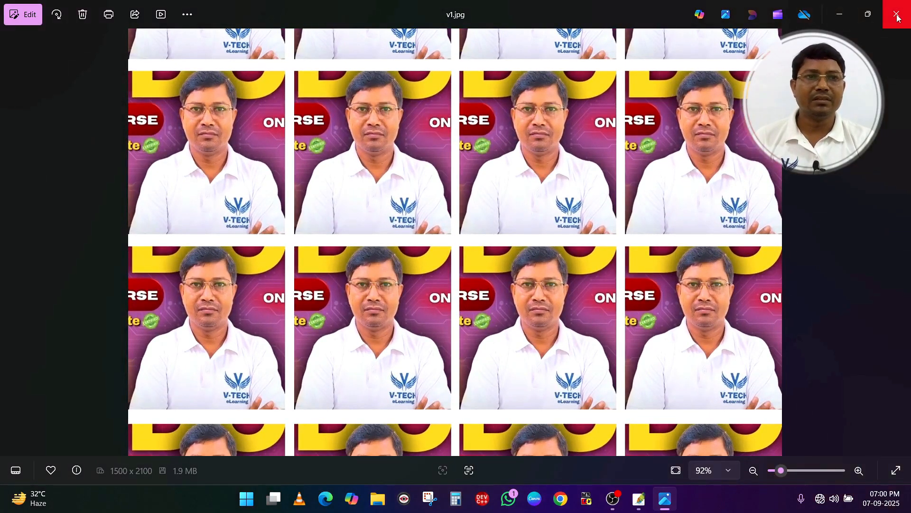
click(900, 14)
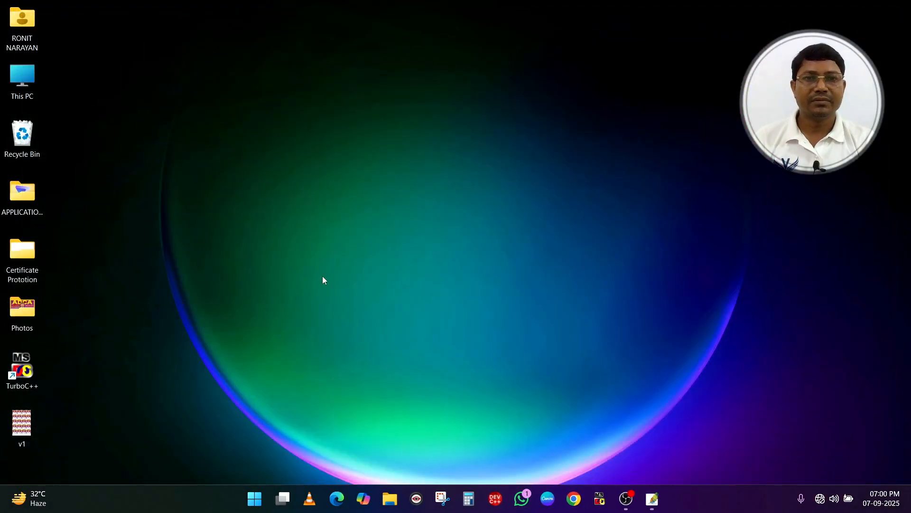
Switch back to Photoshop, create a new document from the 2 x 3 preset, and convert its background into a regular layer
click(653, 499)
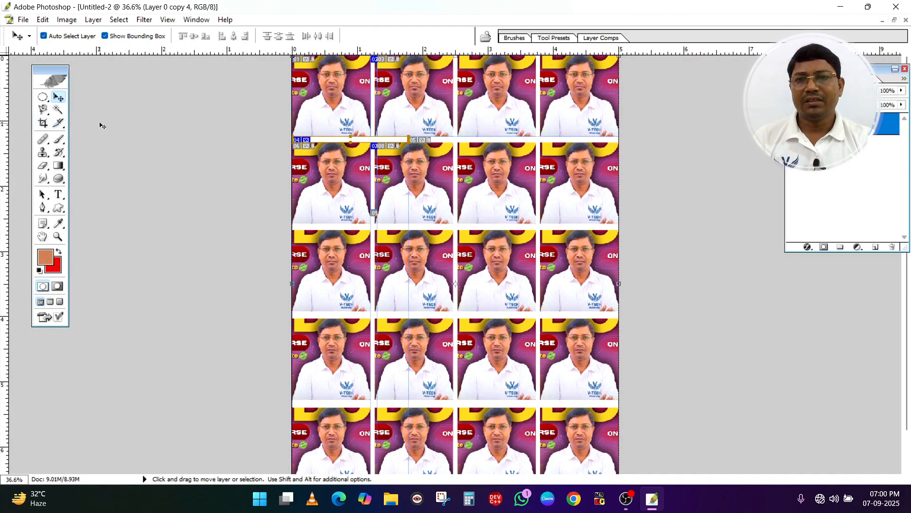
key(ctrl+n)
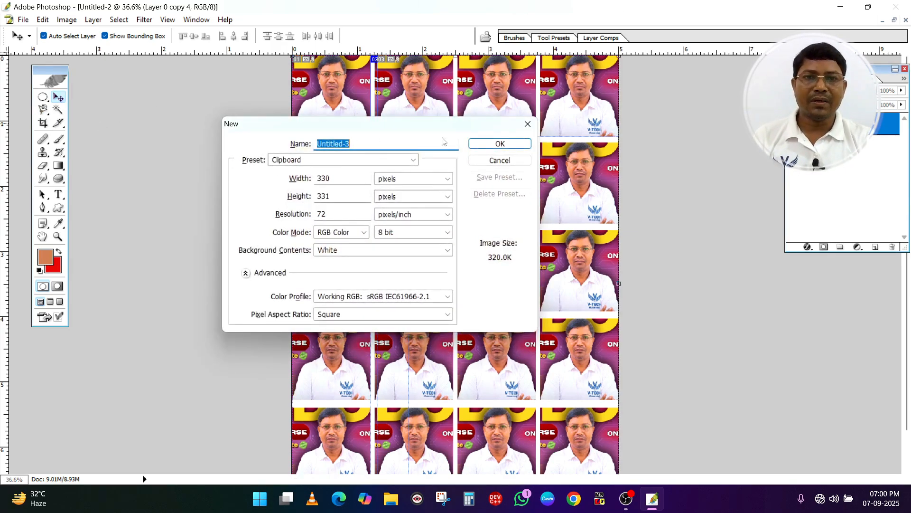
click(528, 123)
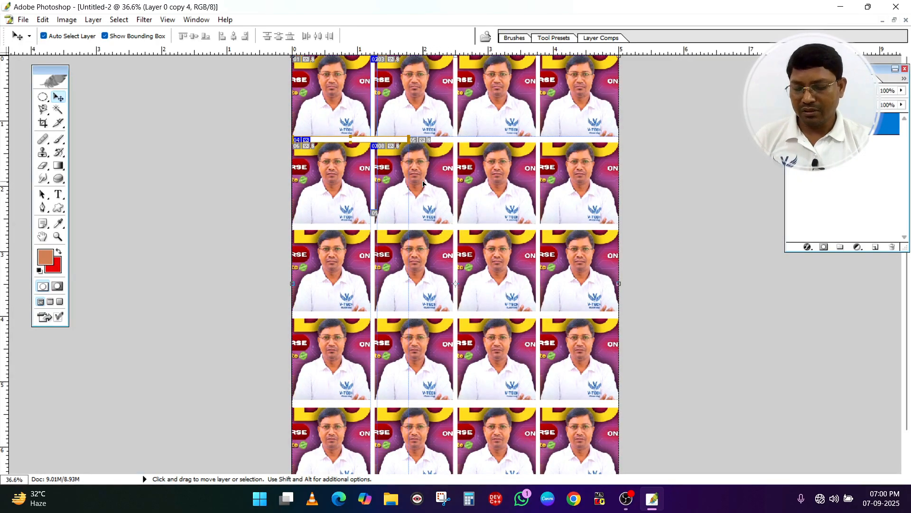
key(ctrl+n)
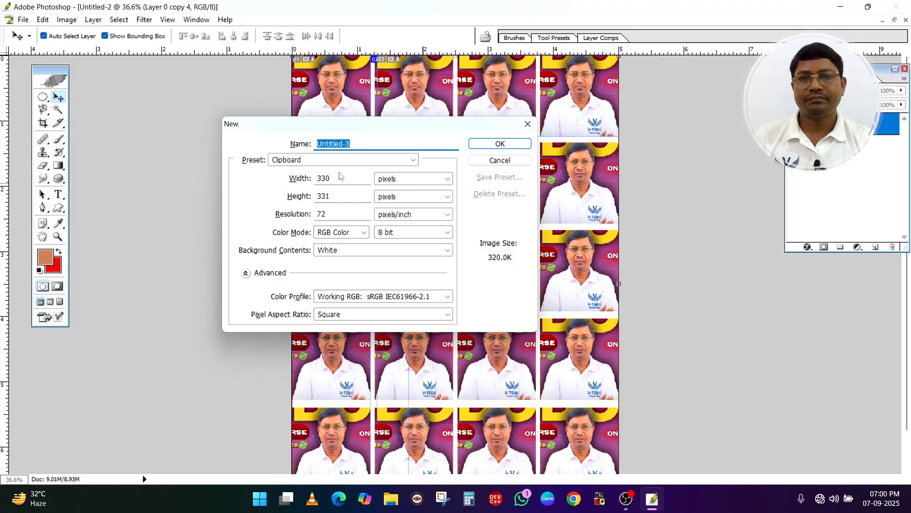
click(313, 162)
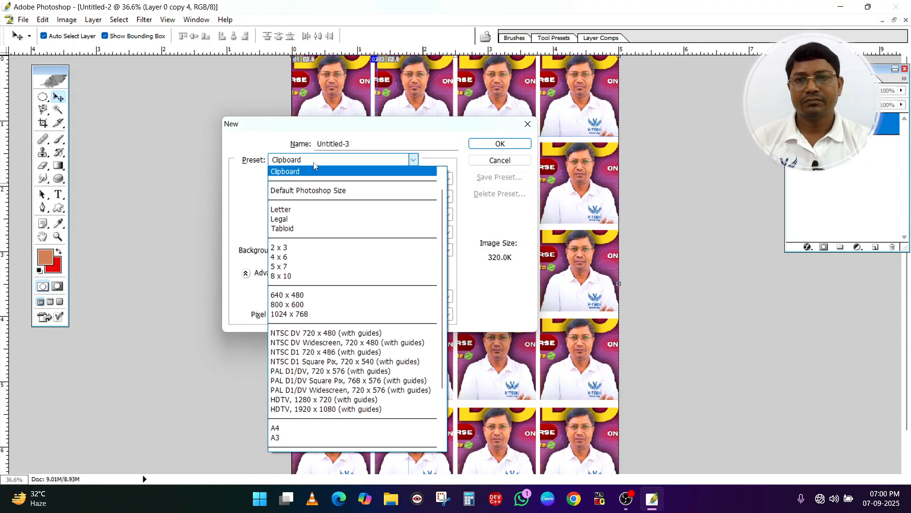
click(289, 252)
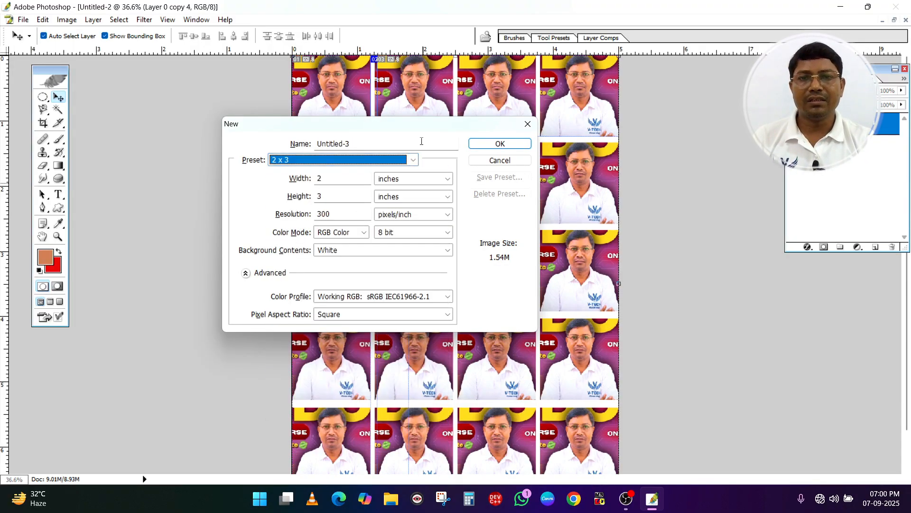
click(494, 144)
key(ctrl+0)
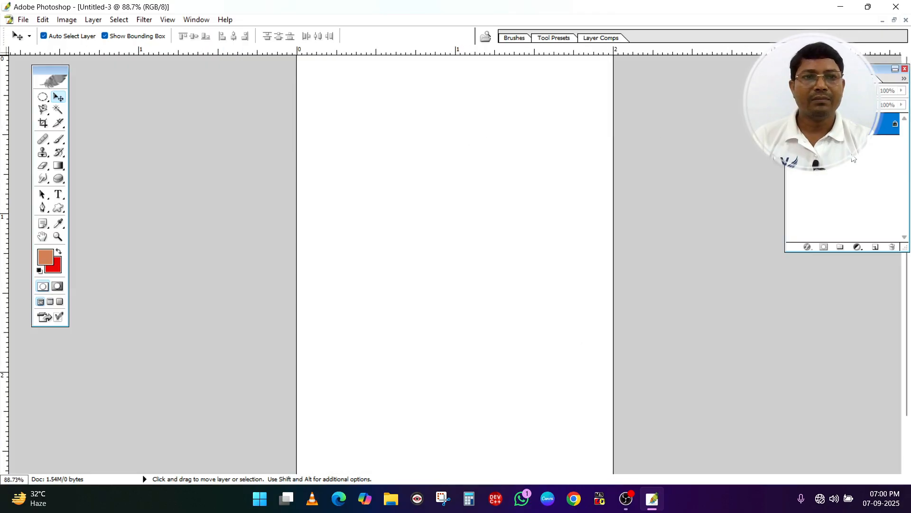
double_click(838, 124)
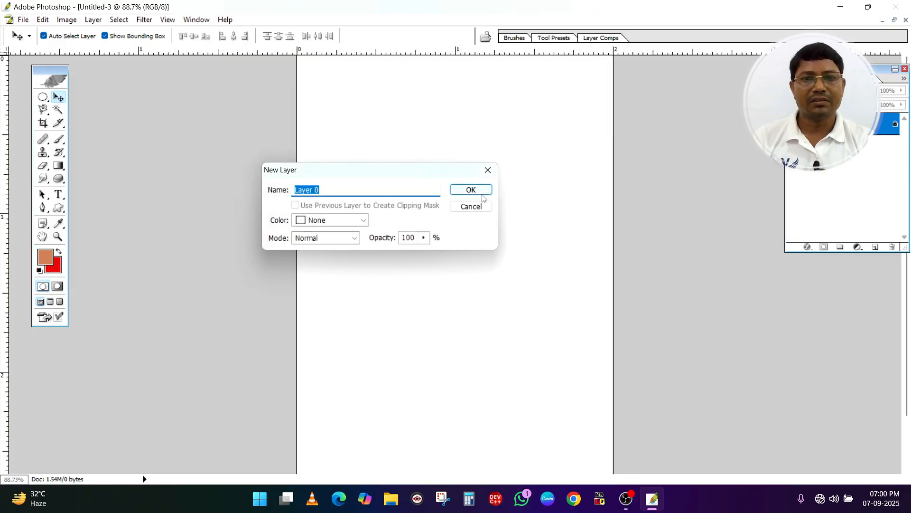
click(482, 193)
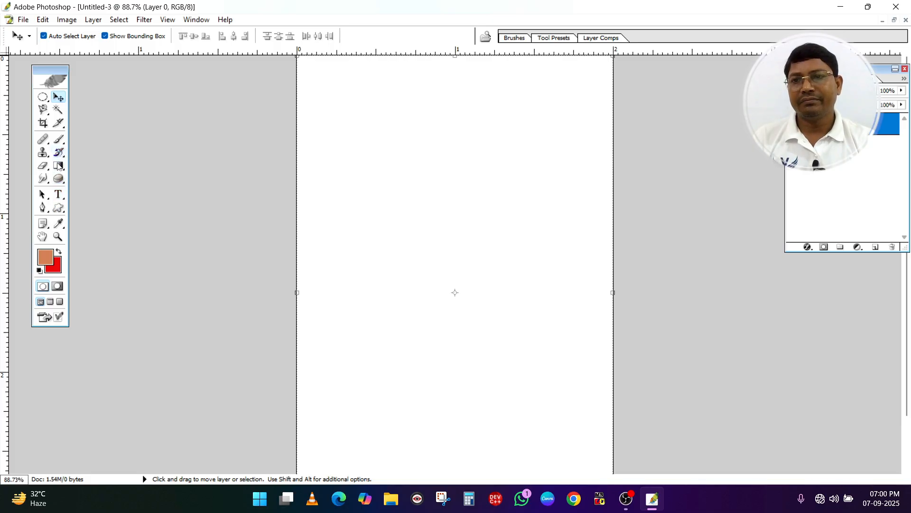
Choose a light sky blue as the foreground colour and fill the blank page with it using the Paint Bucket tool
click(58, 166)
right_click(57, 166)
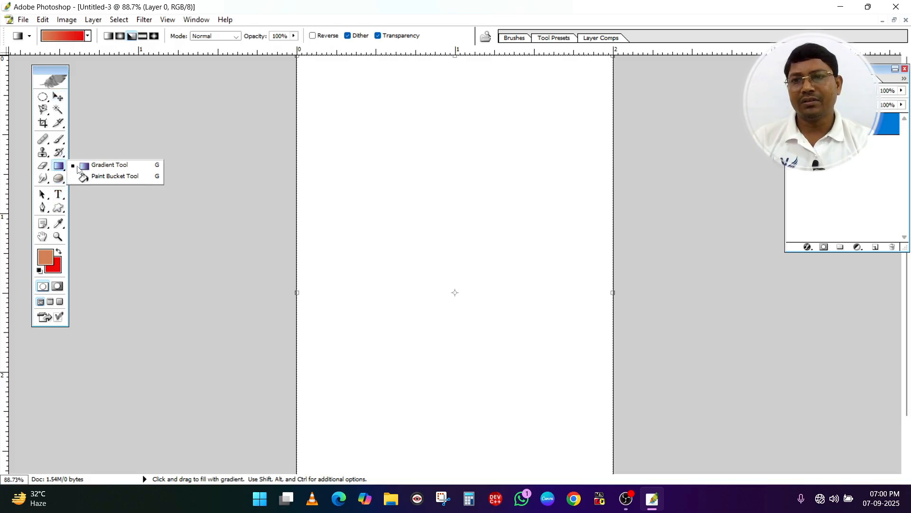
click(115, 177)
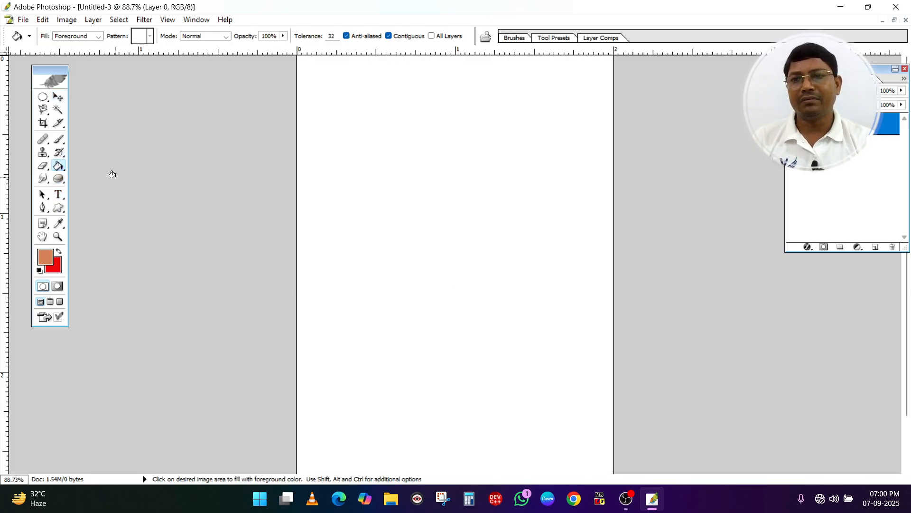
click(44, 259)
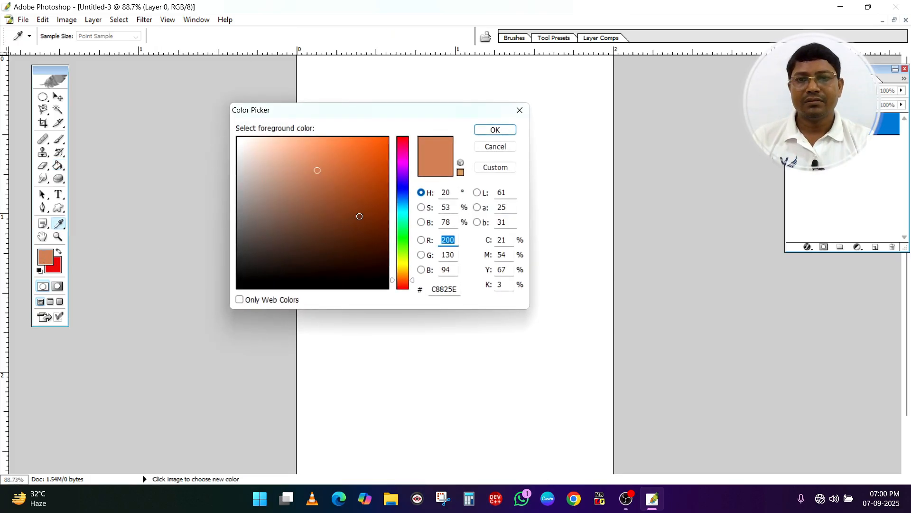
click(403, 189)
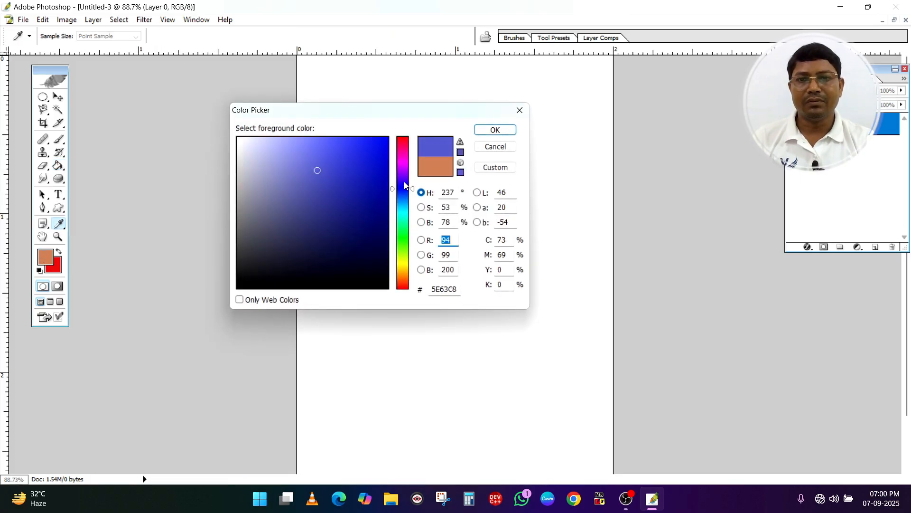
click(346, 144)
click(315, 143)
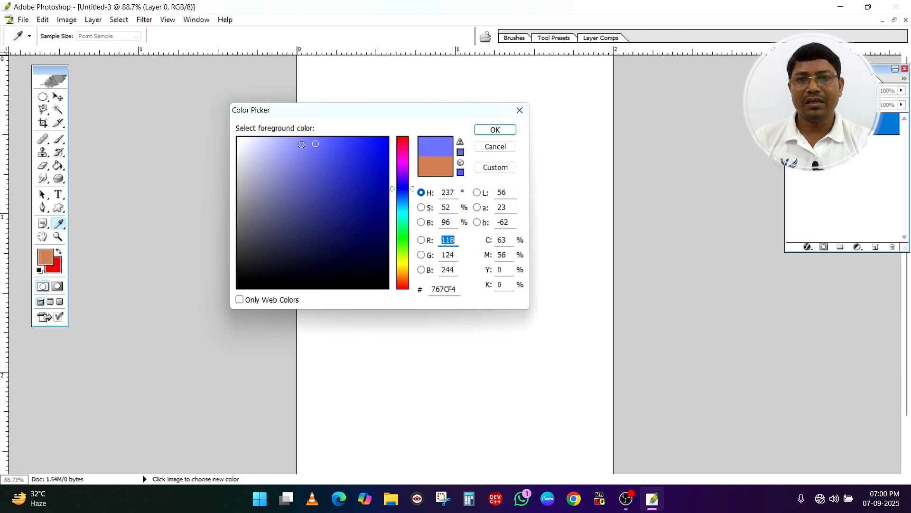
click(301, 145)
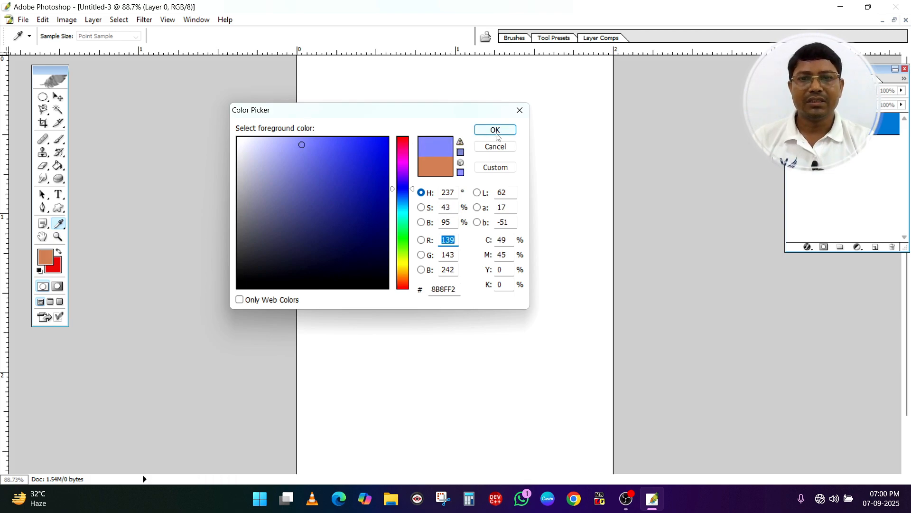
click(401, 192)
click(300, 167)
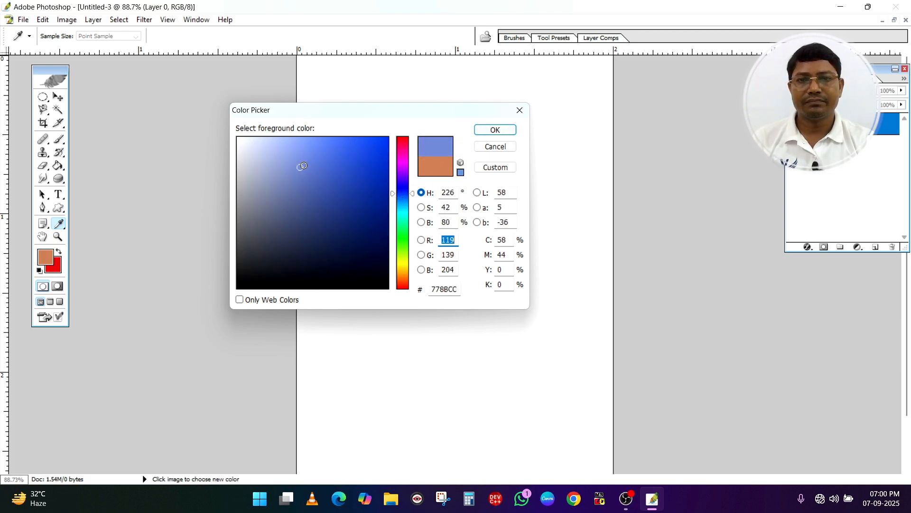
click(402, 206)
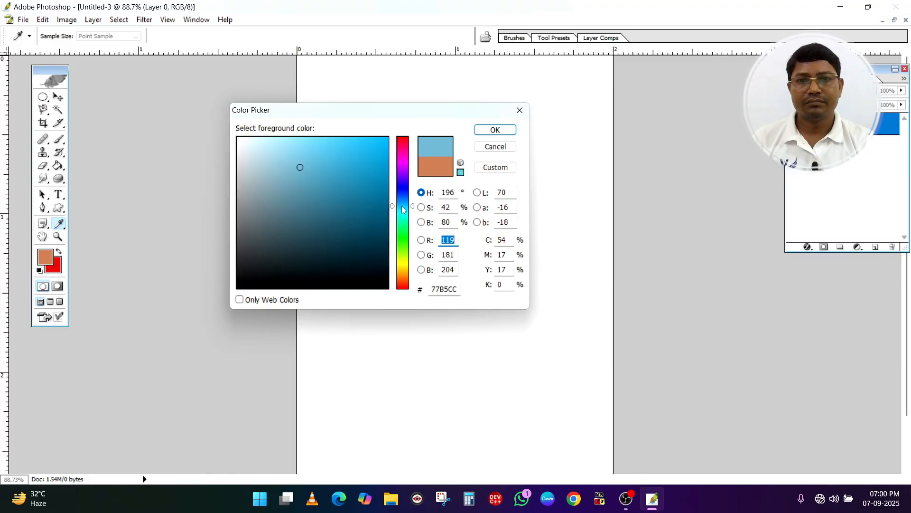
click(319, 148)
double_click(497, 129)
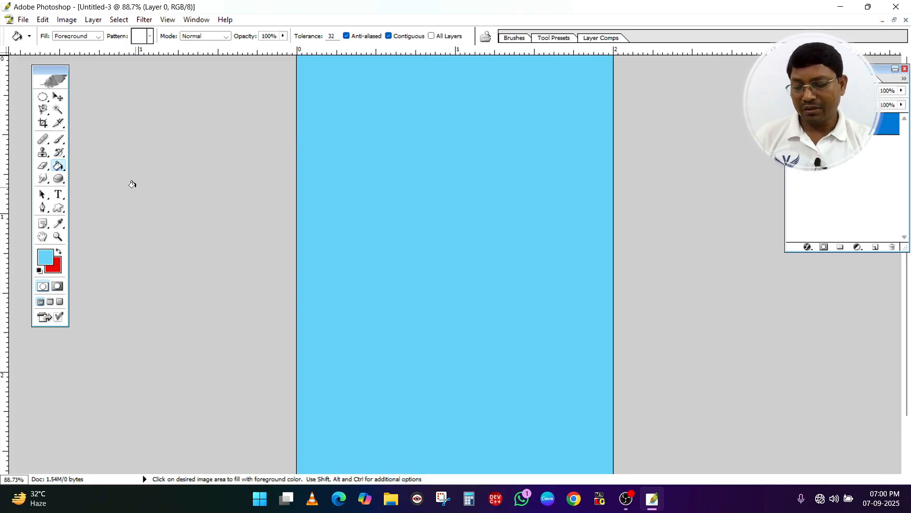
Switch to the Photo TD copy document and undo its selection and crop to bring back the full ADCA poster
key(ctrl+Tab)
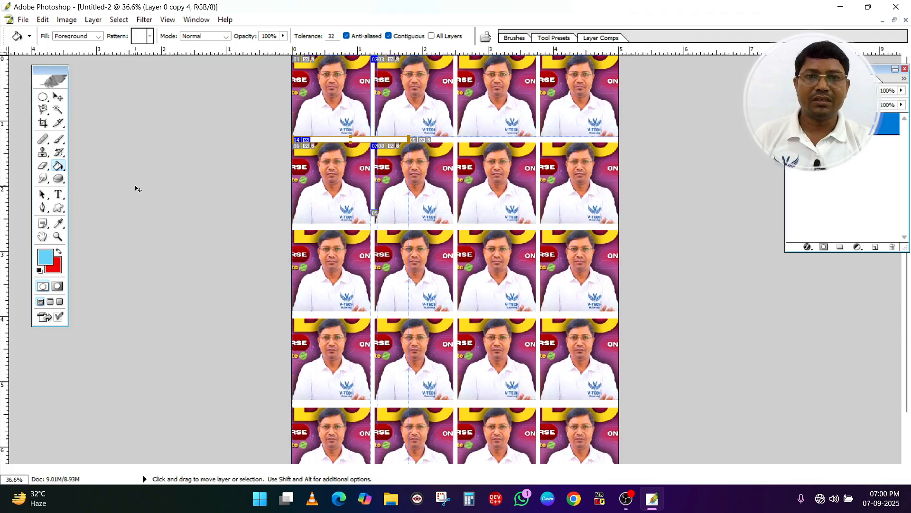
key(ctrl+Tab)
key(ctrl+Tab)
key(ctrl+Tab)
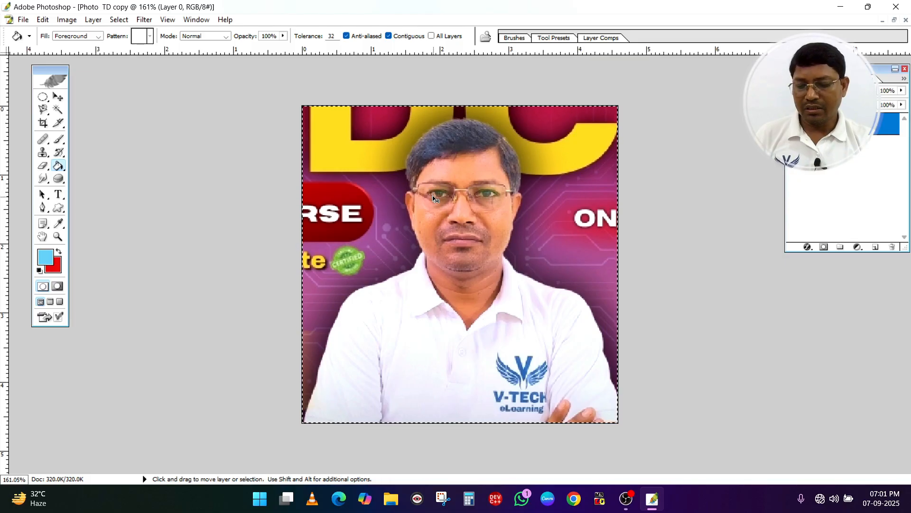
key(ctrl+alt+z)
key(ctrl+alt+z)
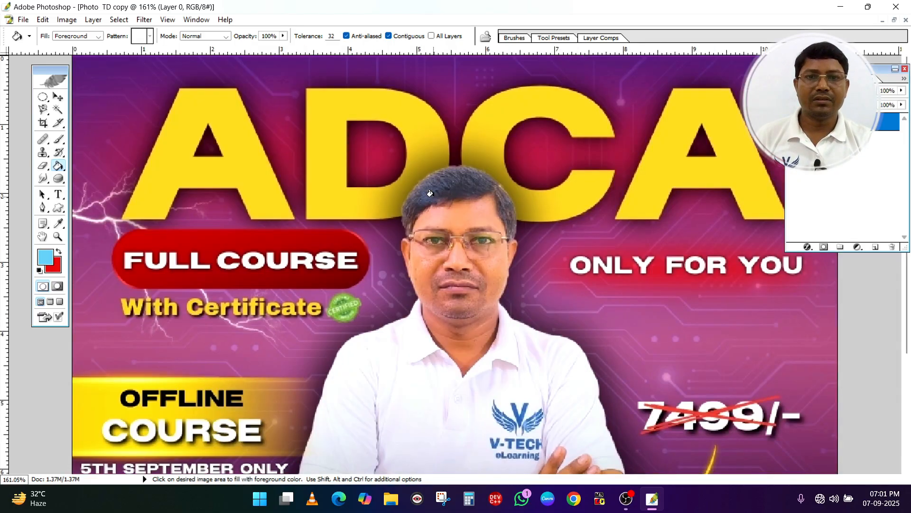
Trace the man's outline with the Magnetic Lasso from his lower sleeve up to his hair, removing the stray anchor points above the head
scroll(431, 193, down, 2)
scroll(430, 193, down, 1)
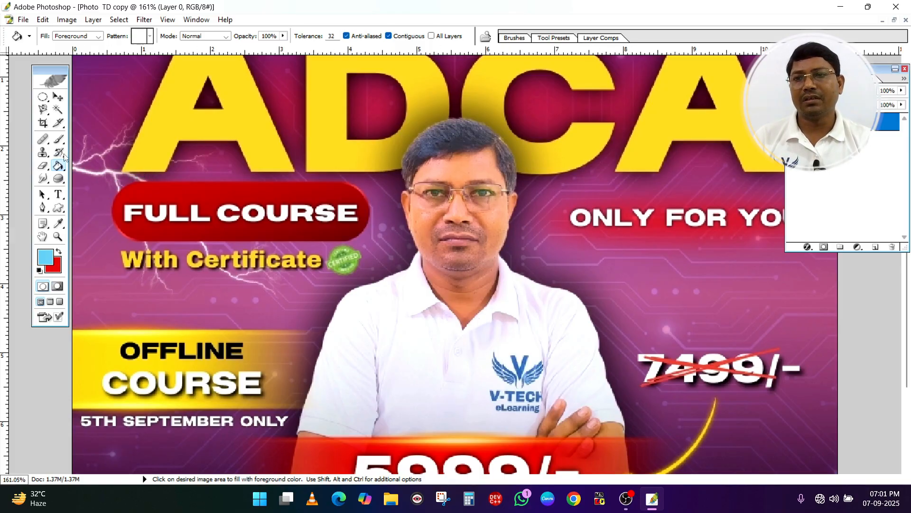
click(43, 110)
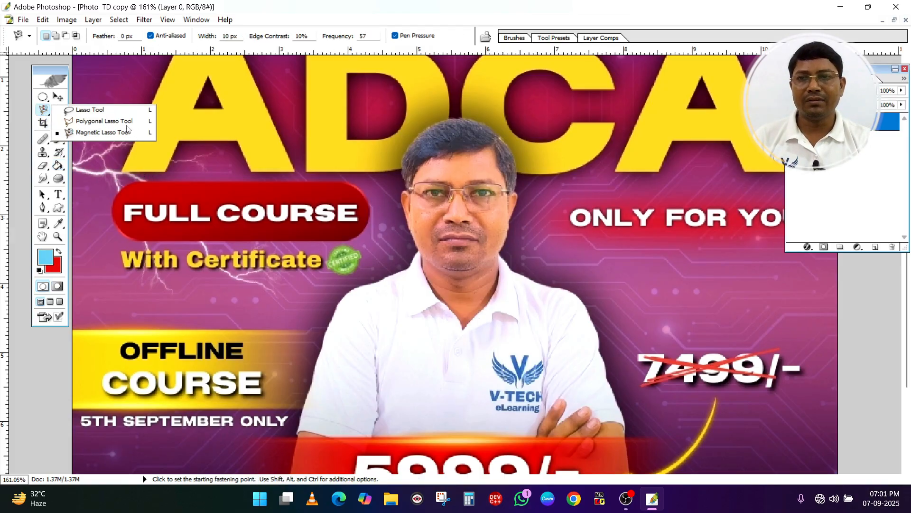
click(102, 134)
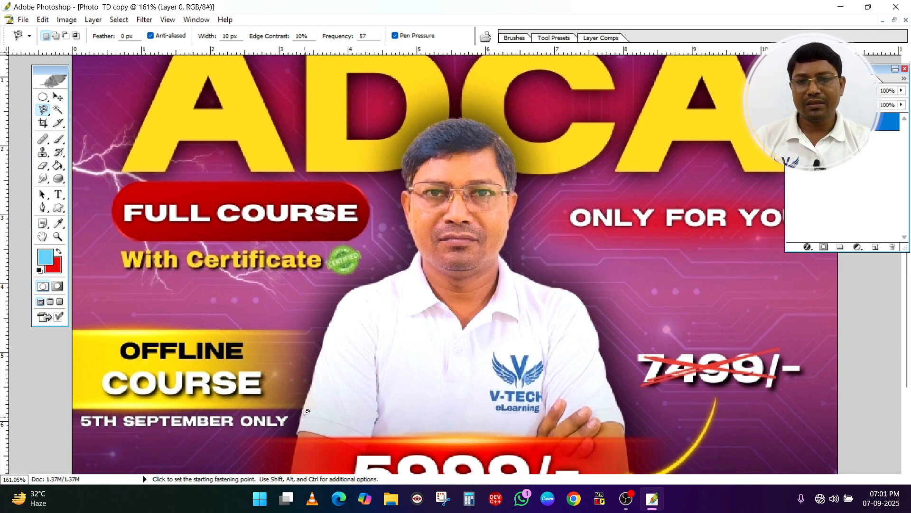
click(296, 422)
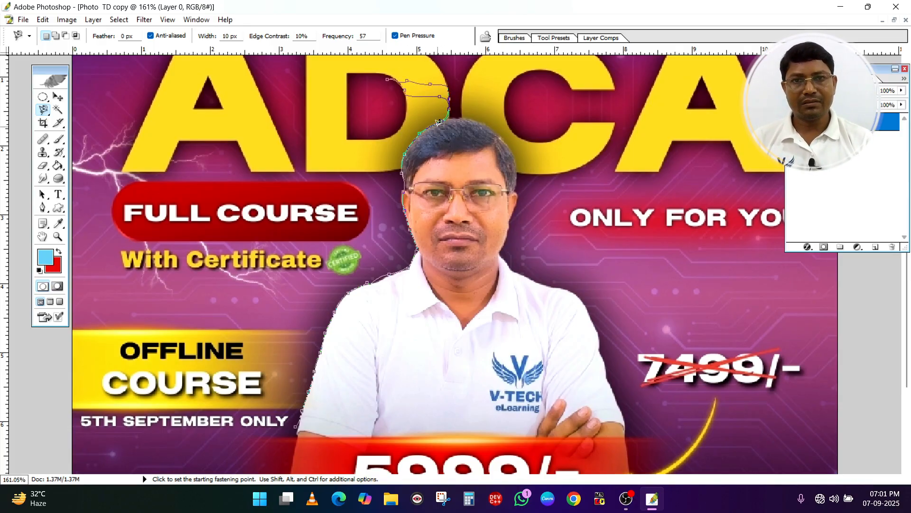
key(BackSpace)
key(BackSpace)
key(BackSpace)
key(BackSpace)
key(BackSpace)
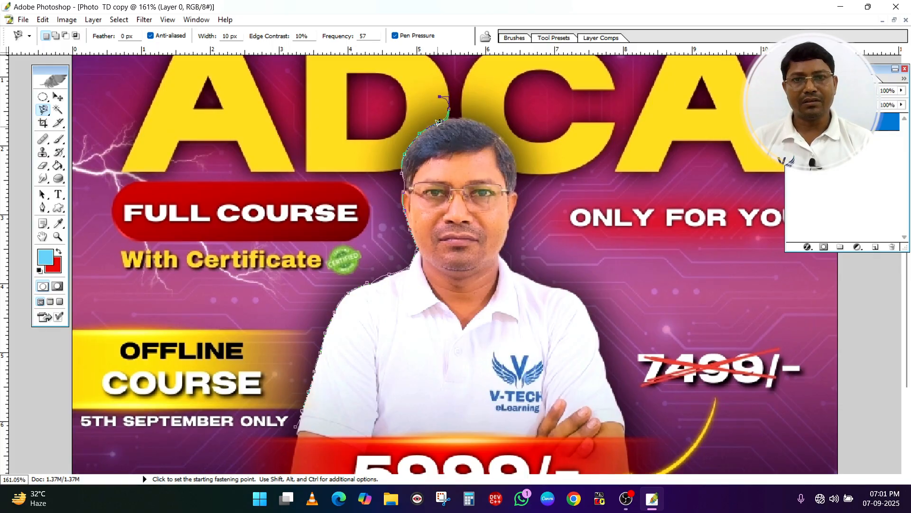
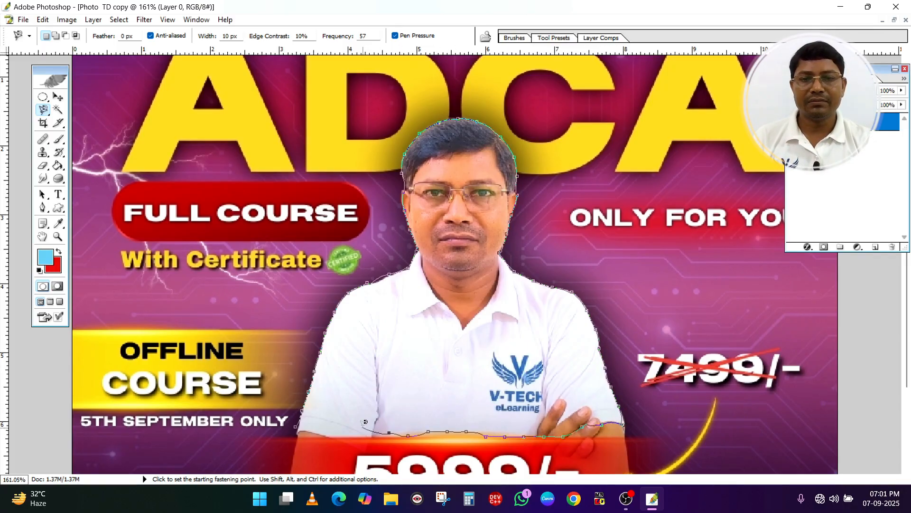
Close the lasso outline around the man, copy the selection, and paste it onto the light blue 2 x 3 page
click(298, 424)
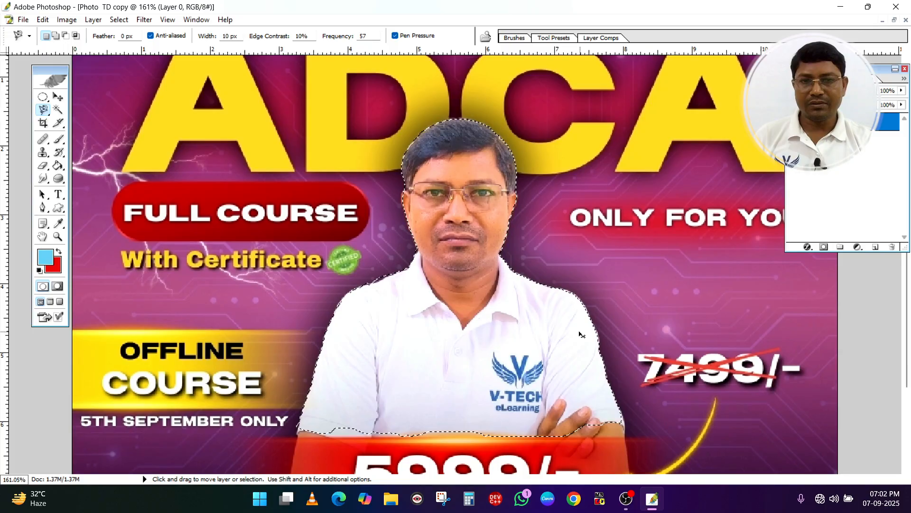
key(ctrl+Tab)
key(ctrl)
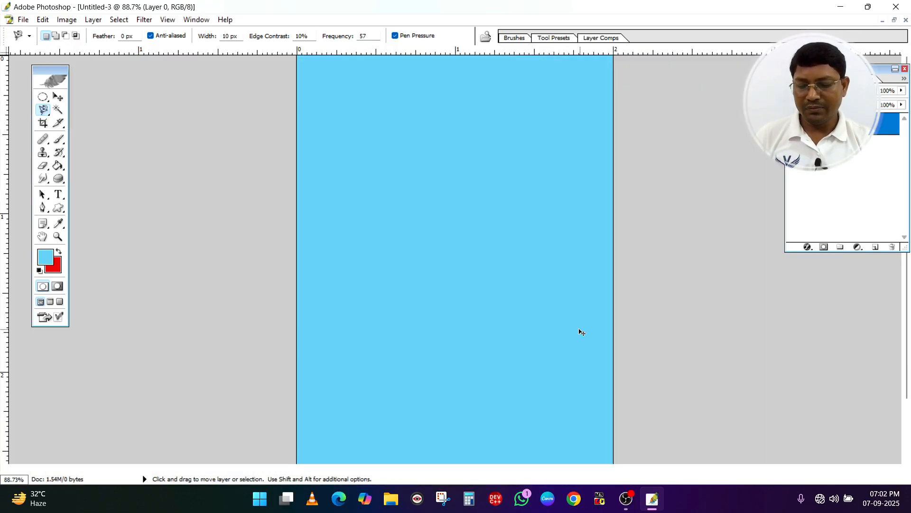
key(ctrl+v)
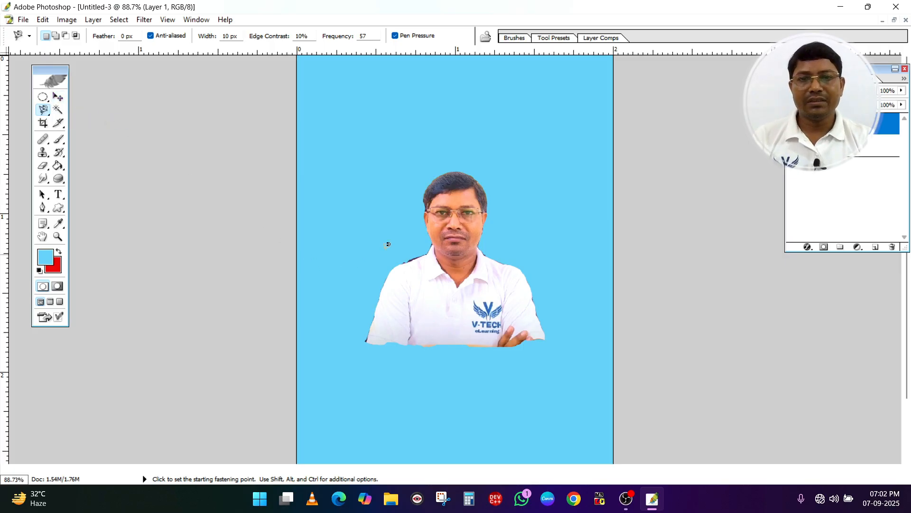
Crop the page tightly around the man's head and upper chest, and merge the visible layers
click(42, 123)
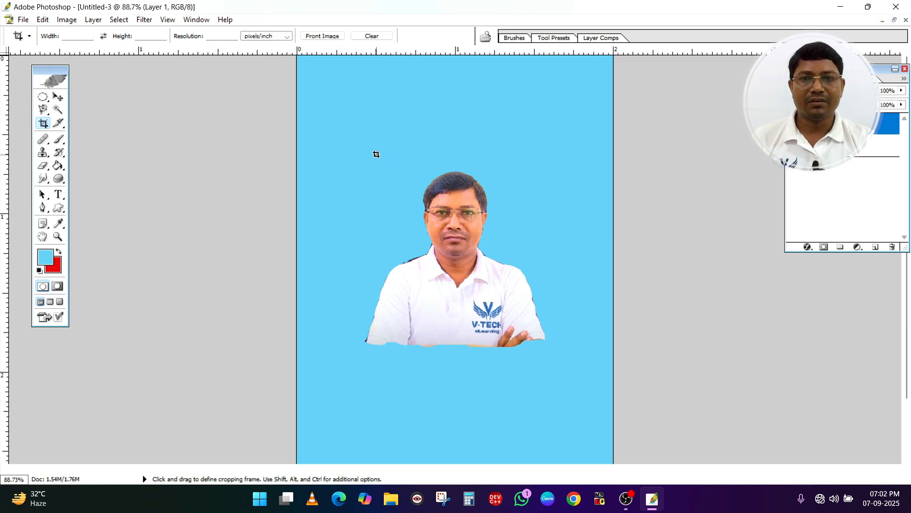
drag(376, 154, 532, 327)
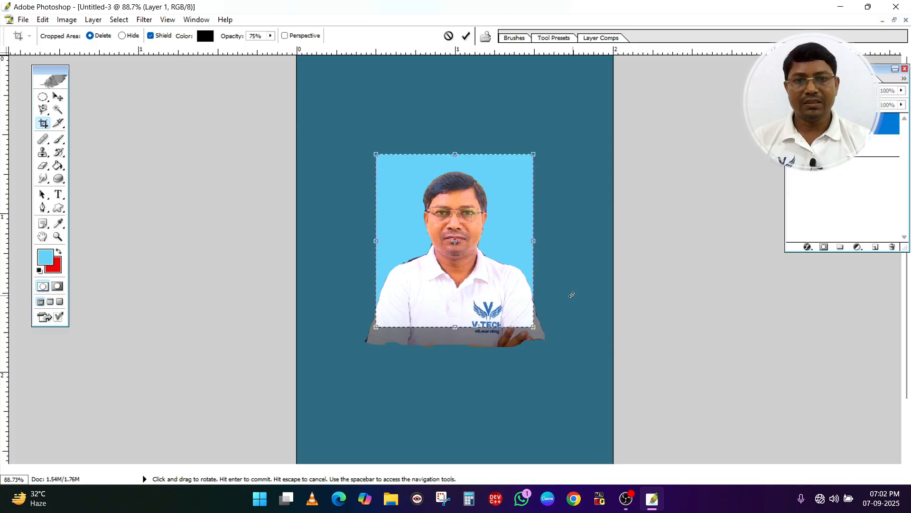
key(Return)
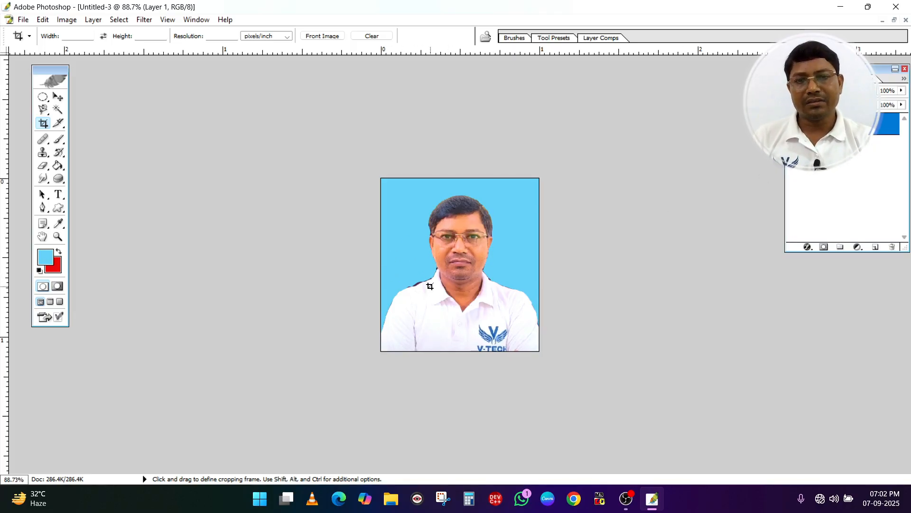
Paint over the dark fringe along the shoulder and collar on the photo's left side with a 14 px sky-blue brush
scroll(430, 286, down, 5)
scroll(430, 287, up, 5)
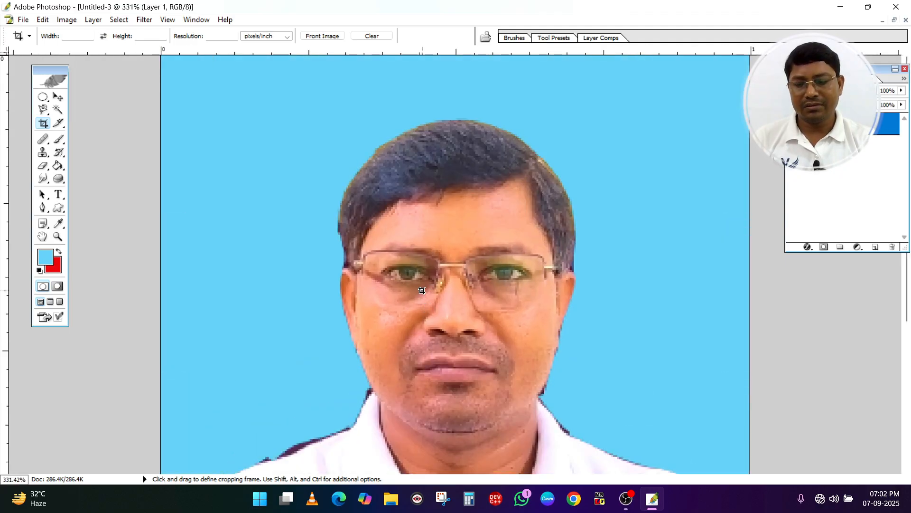
key(alt+space)
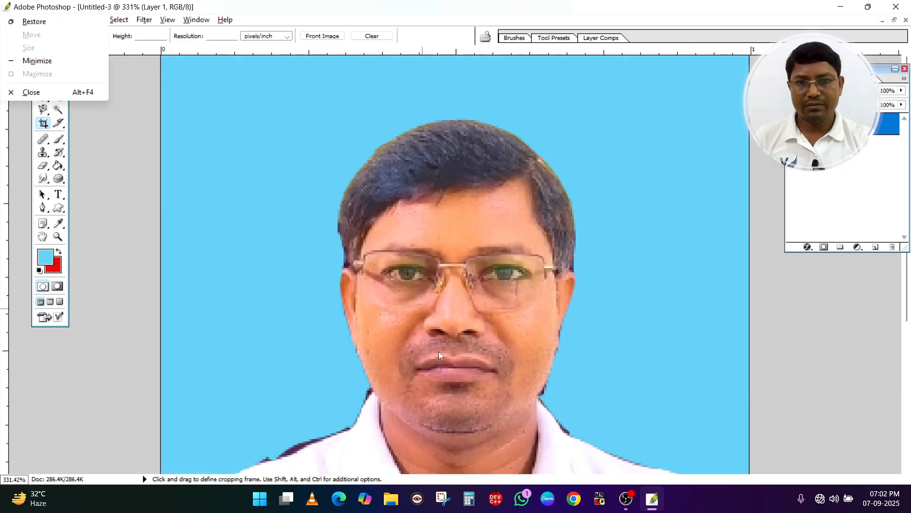
drag(448, 376, 454, 272)
drag(427, 356, 425, 289)
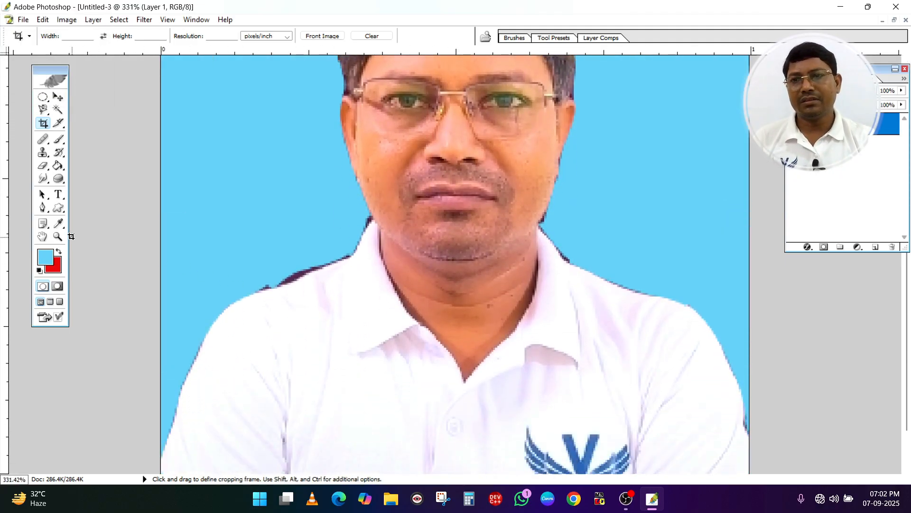
click(60, 125)
drag(59, 140, 103, 139)
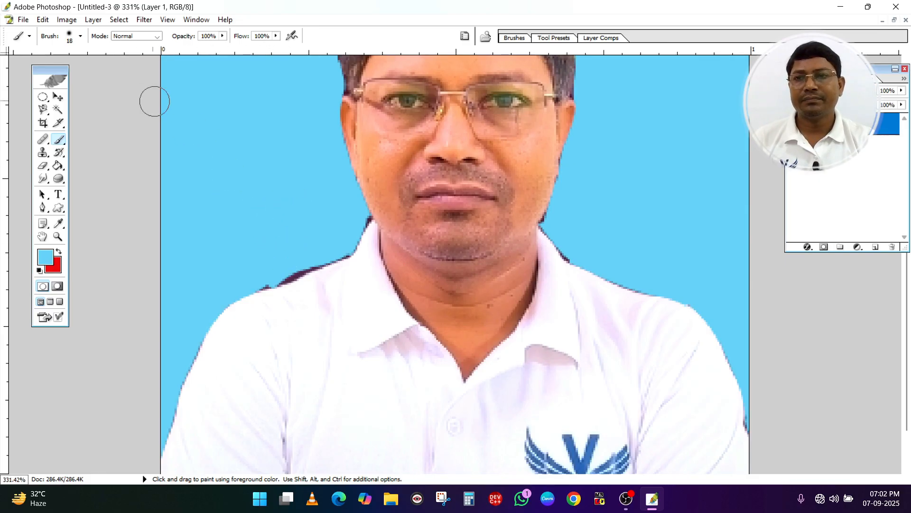
click(80, 37)
drag(28, 69, 26, 69)
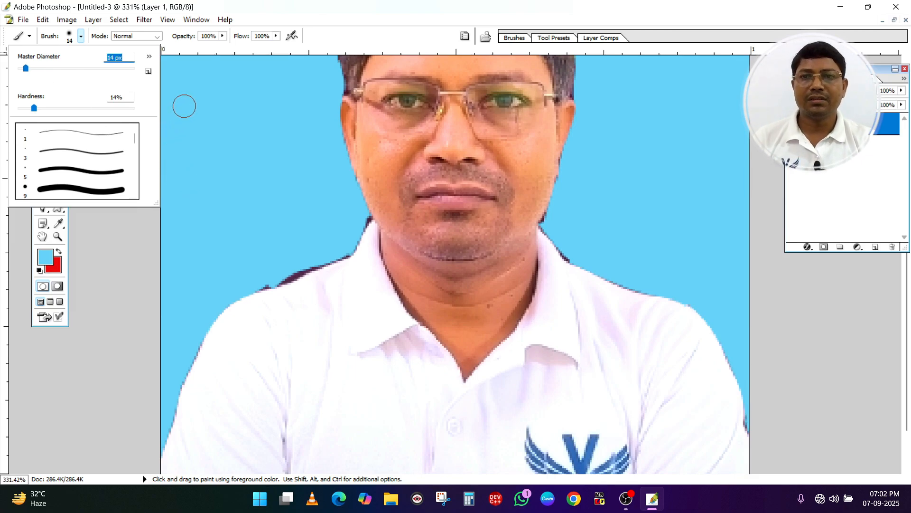
click(189, 101)
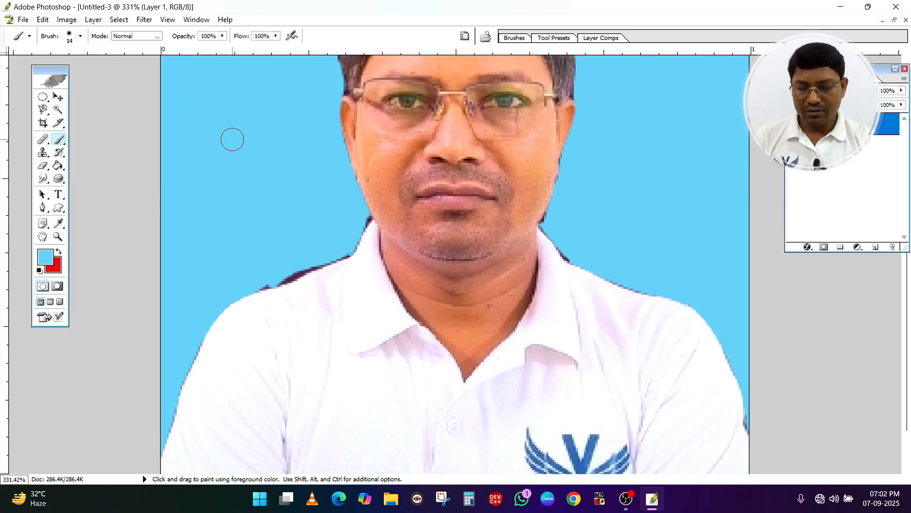
key(alt)
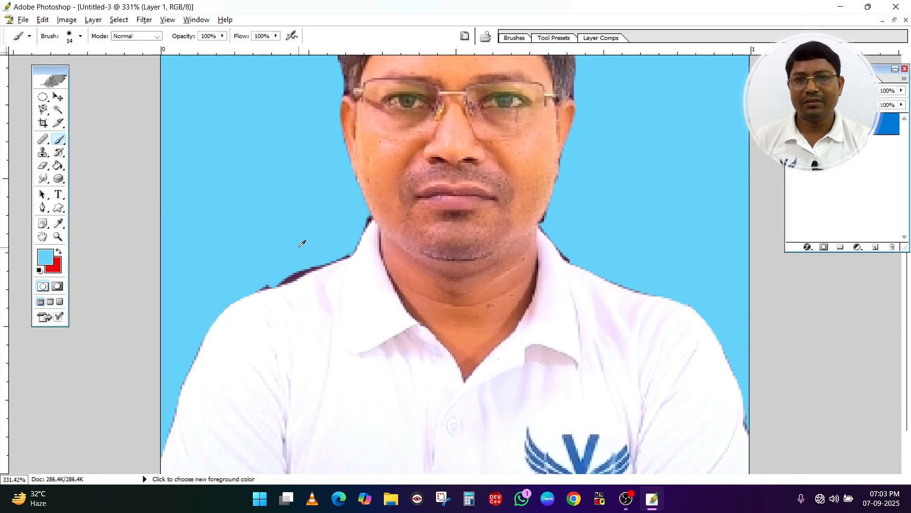
click(295, 264)
click(292, 269)
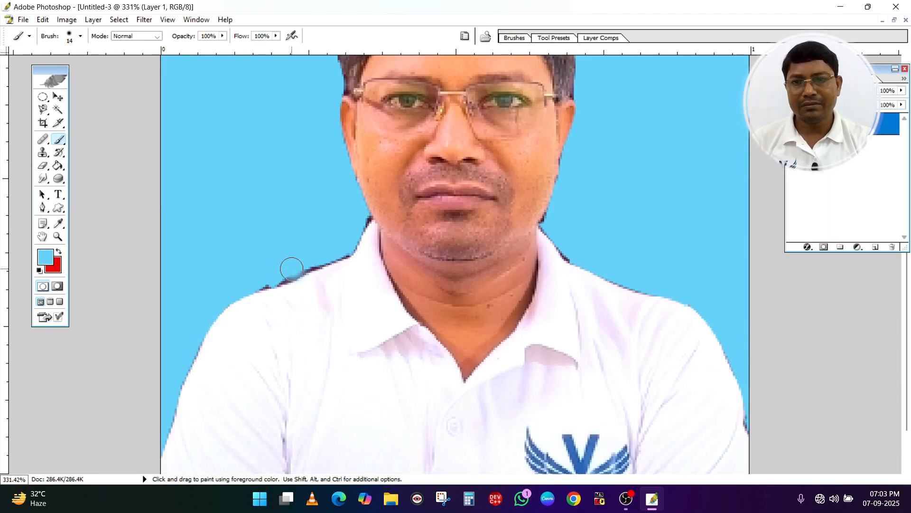
mouse_move(291, 270)
mouse_down()
mouse_move(263, 277)
mouse_move(339, 250)
mouse_move(318, 257)
mouse_move(360, 217)
mouse_move(343, 248)
mouse_move(263, 273)
mouse_up()
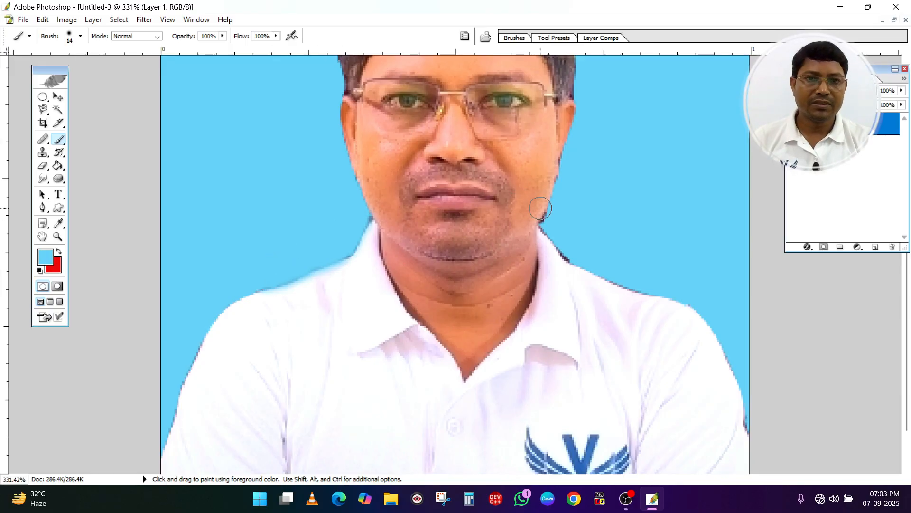
Paint away the dark edge beside the jaw and collar on the photo's right side with the same sky-blue brush
click(553, 220)
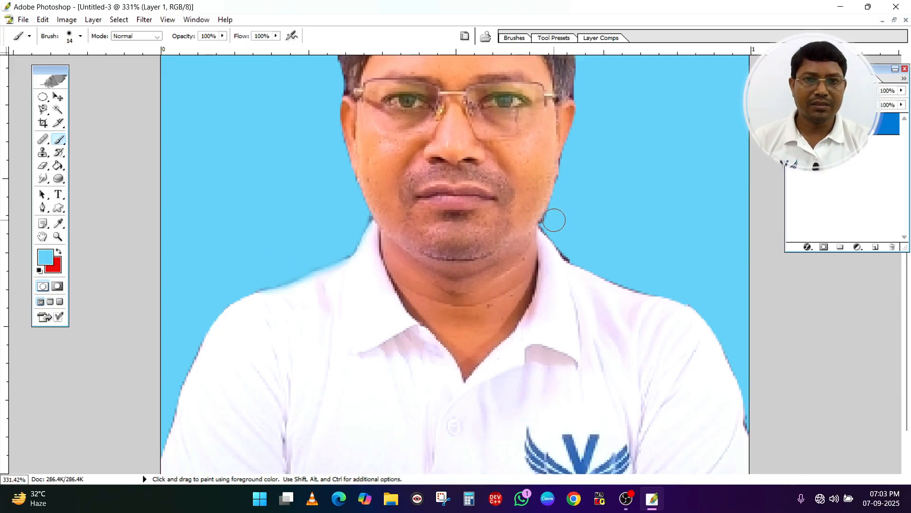
click(551, 223)
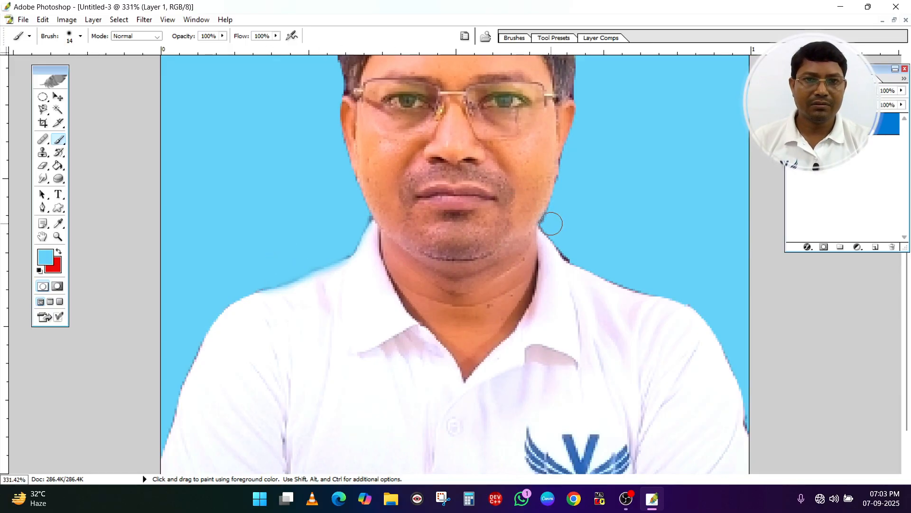
click(571, 247)
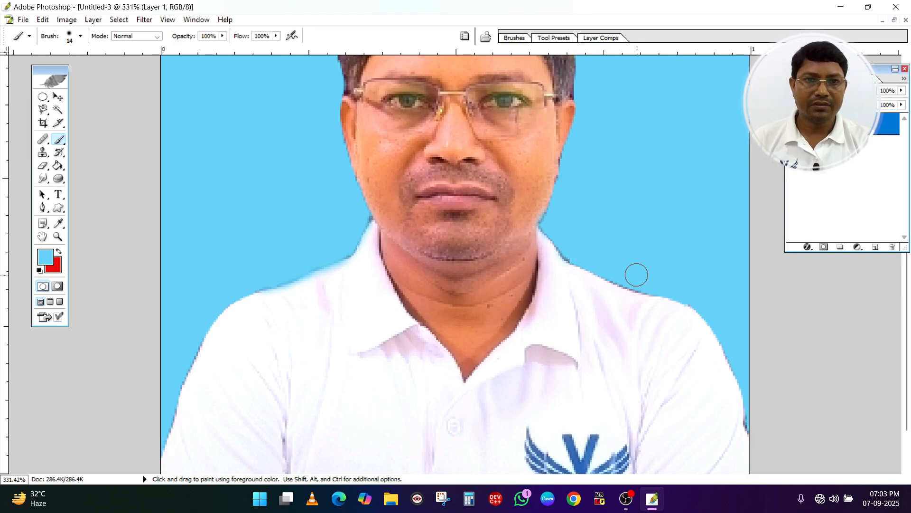
scroll(617, 223, down, 3)
scroll(545, 236, up, 7)
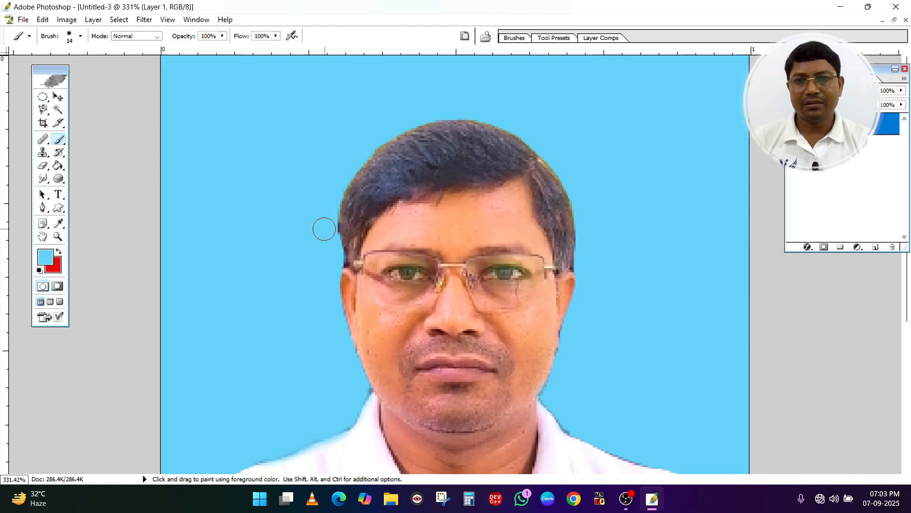
scroll(610, 162, down, 4)
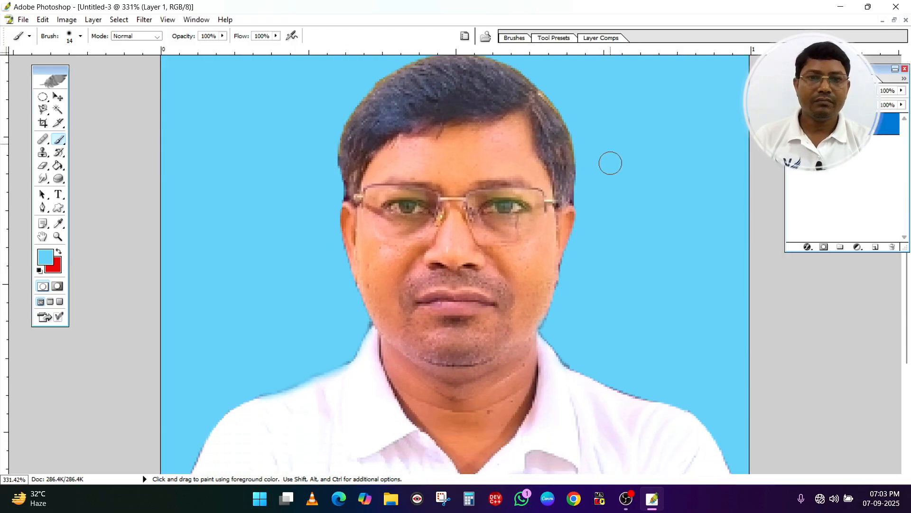
Select the whole retouched passport photo and copy it
key(ctrl+minus)
key(ctrl+minus)
key(ctrl+minus)
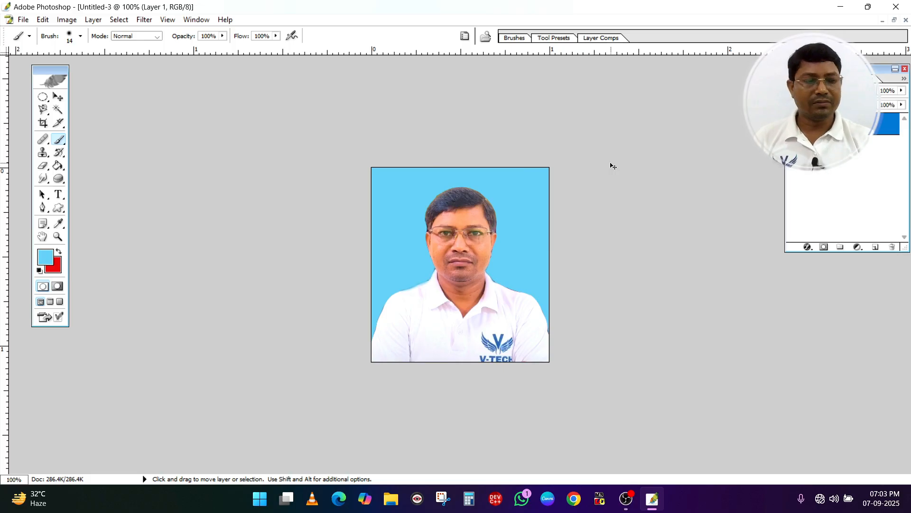
scroll(611, 164, up, 1)
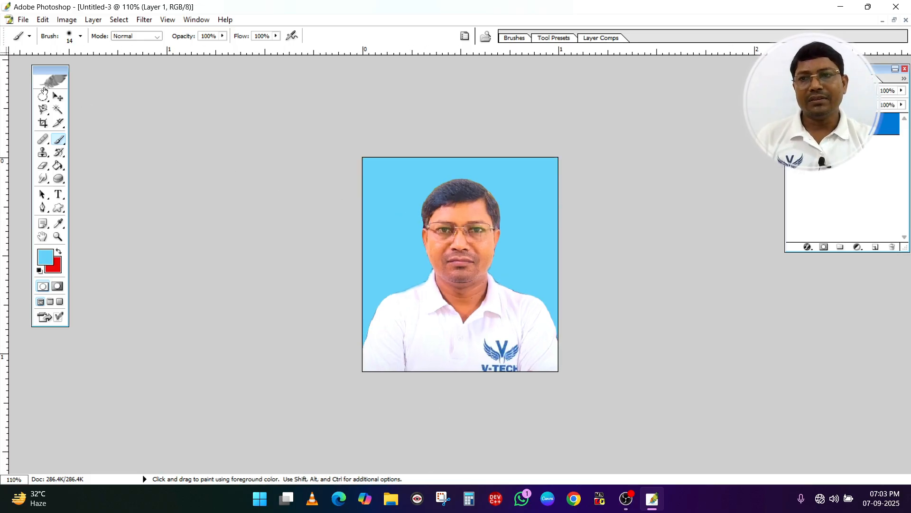
click(58, 97)
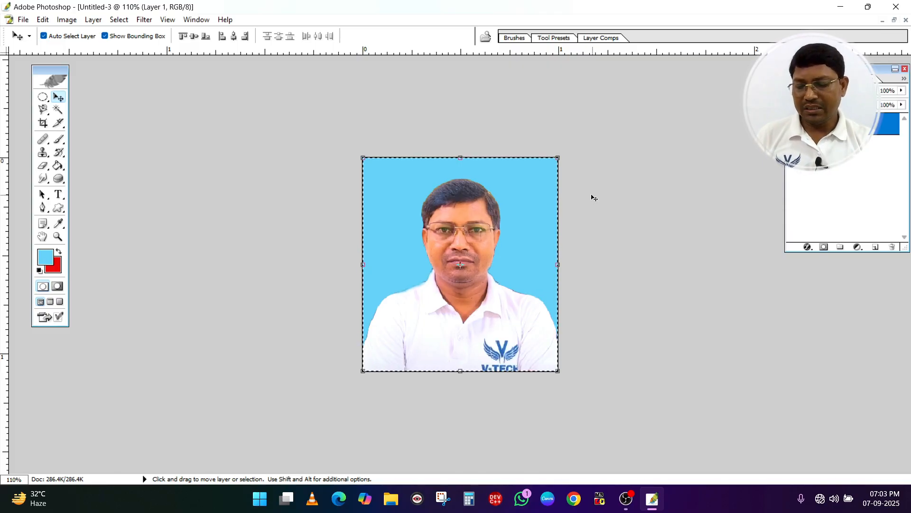
Create a new document from the 5 x 7 preset and convert its background into a regular layer
key(ctrl+n)
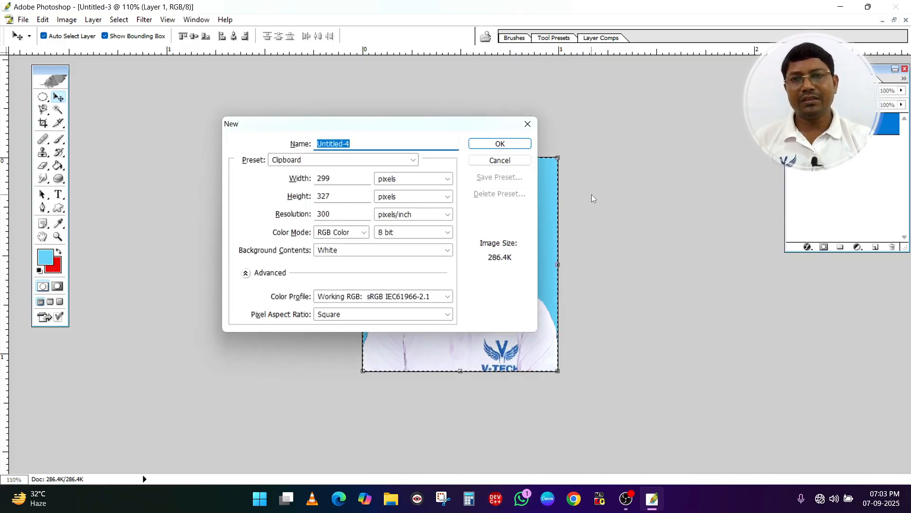
click(300, 164)
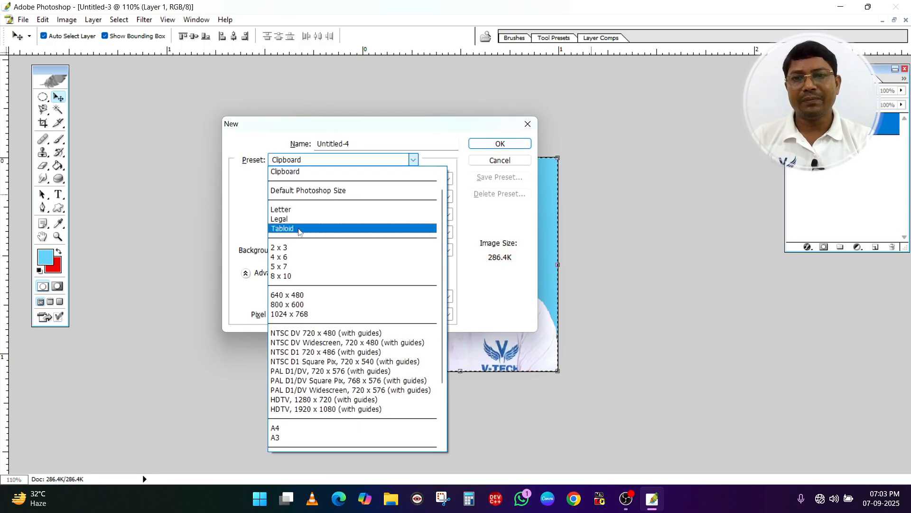
click(285, 270)
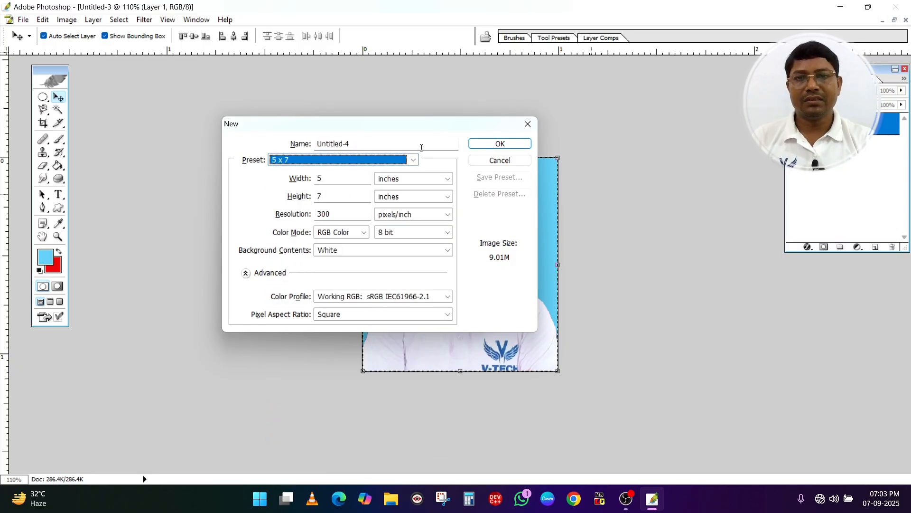
click(483, 146)
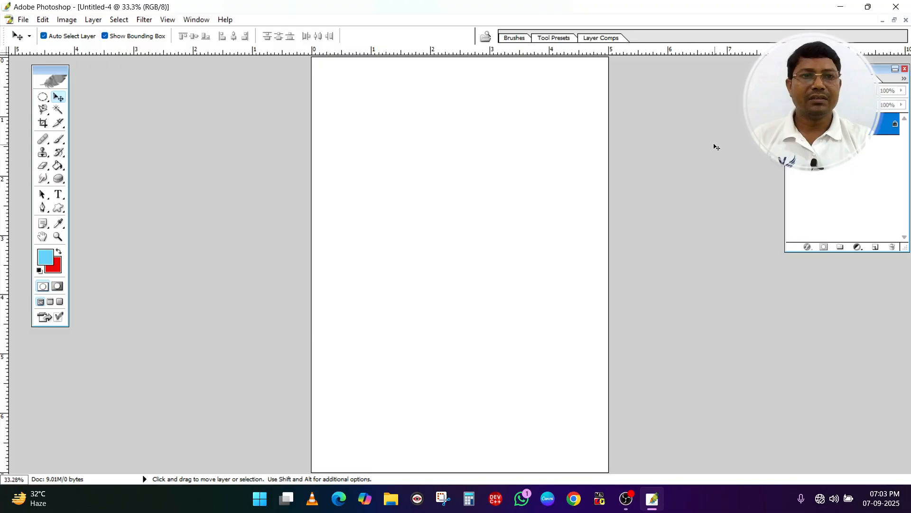
double_click(836, 124)
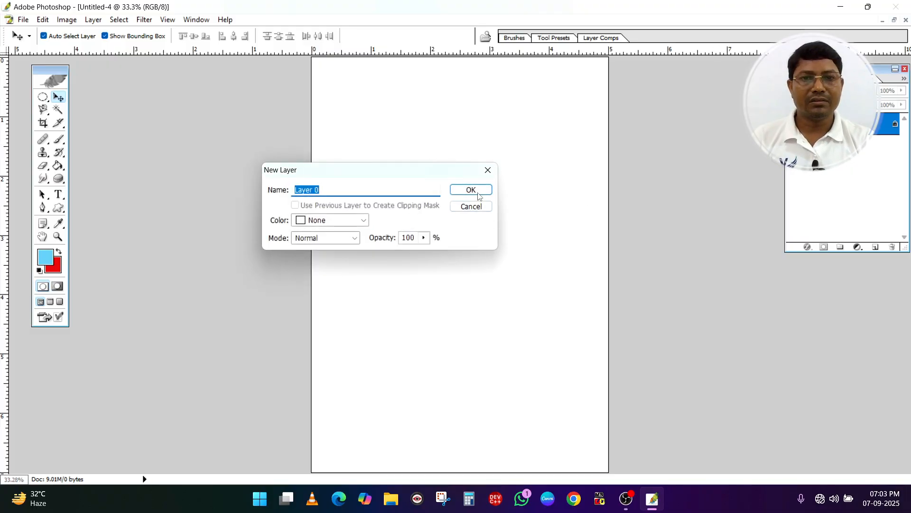
click(477, 193)
key(ctrl+0)
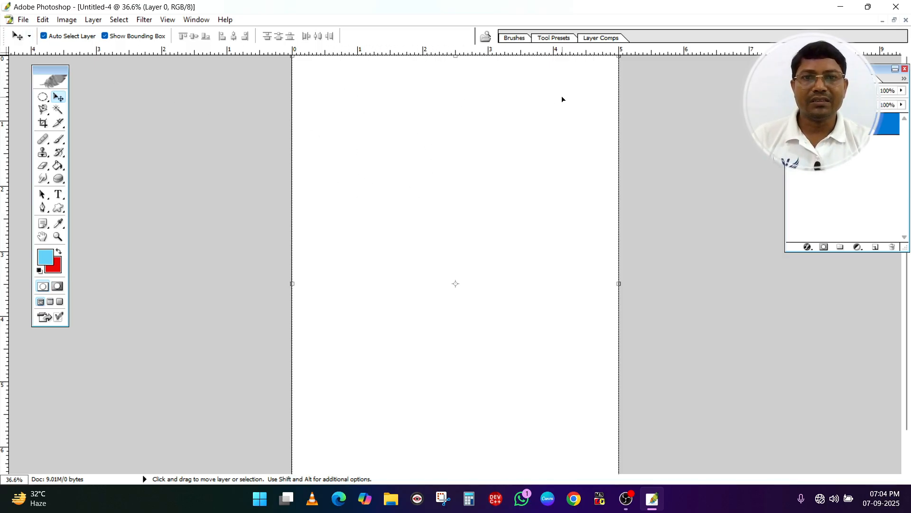
Draw narrow vertical and horizontal slices about 1.2 inches from the page's left and top edges, and paste the copied photo
click(57, 124)
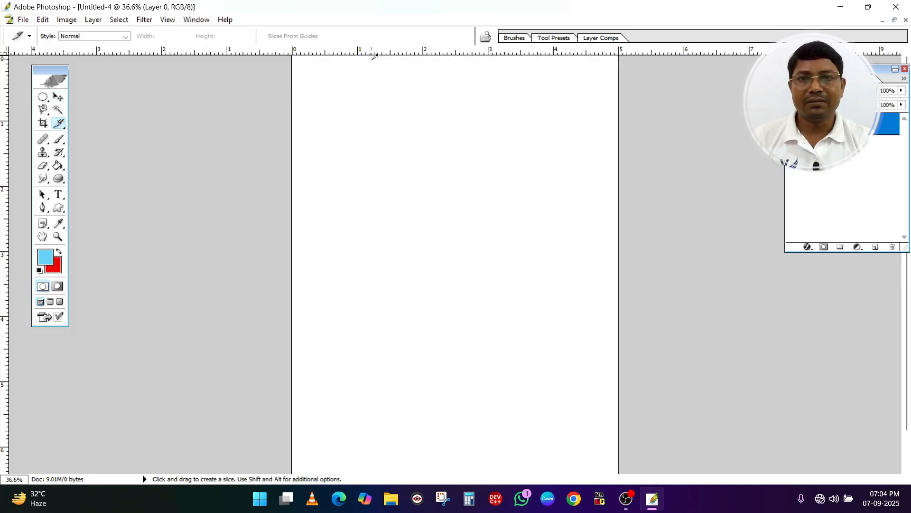
drag(373, 54, 376, 169)
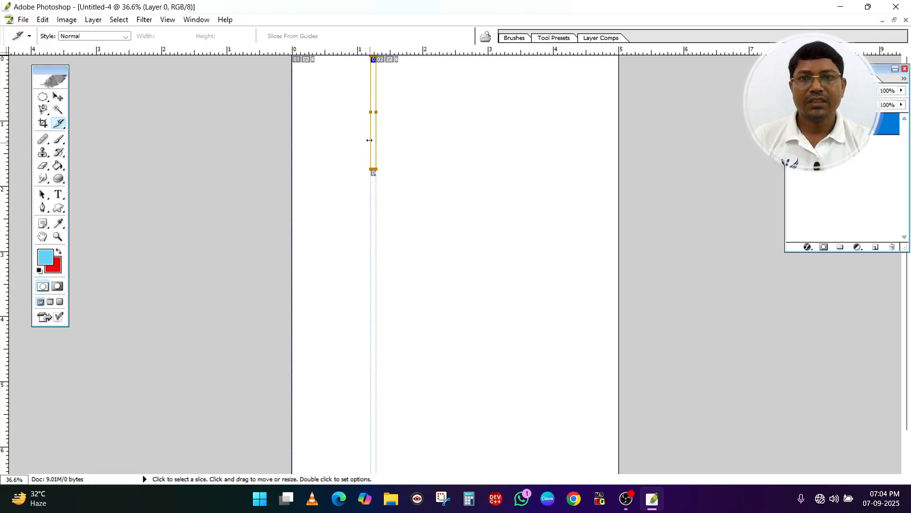
key(ctrl+v)
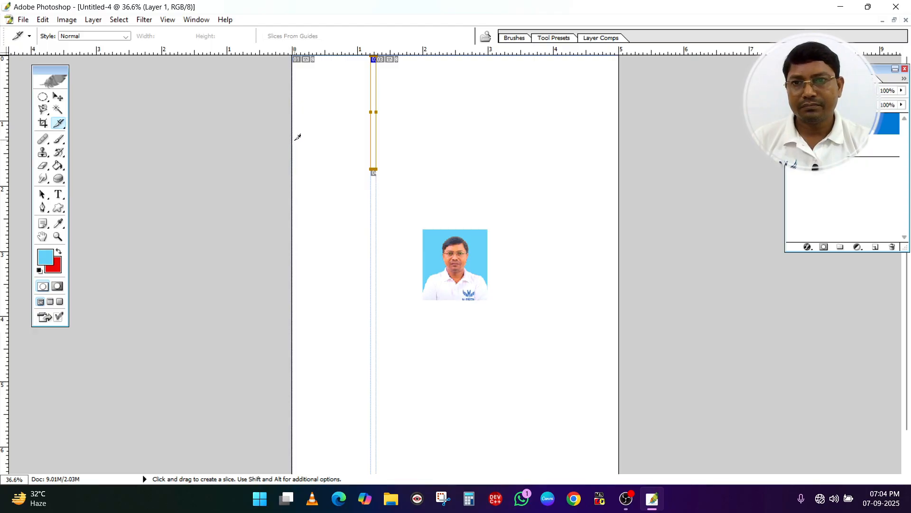
drag(295, 134, 474, 142)
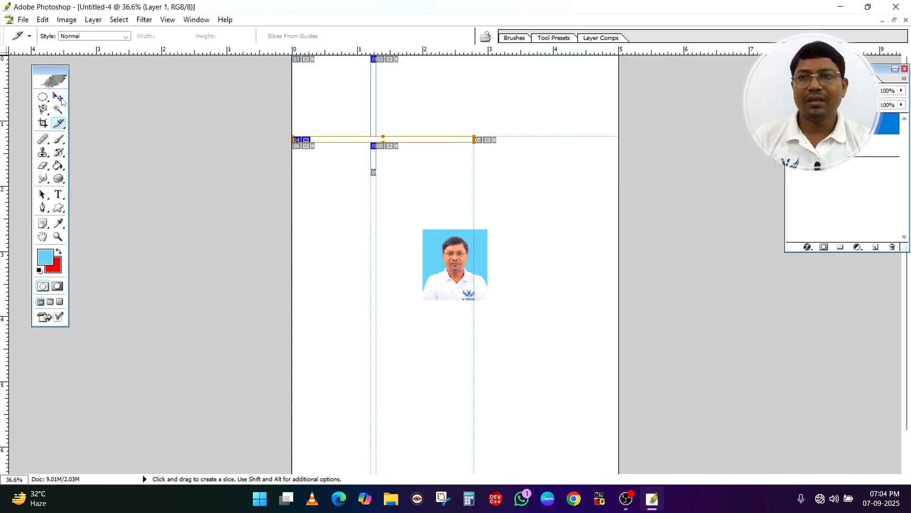
Move the pasted photo into the page's upper-left corner and scale it to 120.4% width and 114.4% height to fit the slices
click(59, 97)
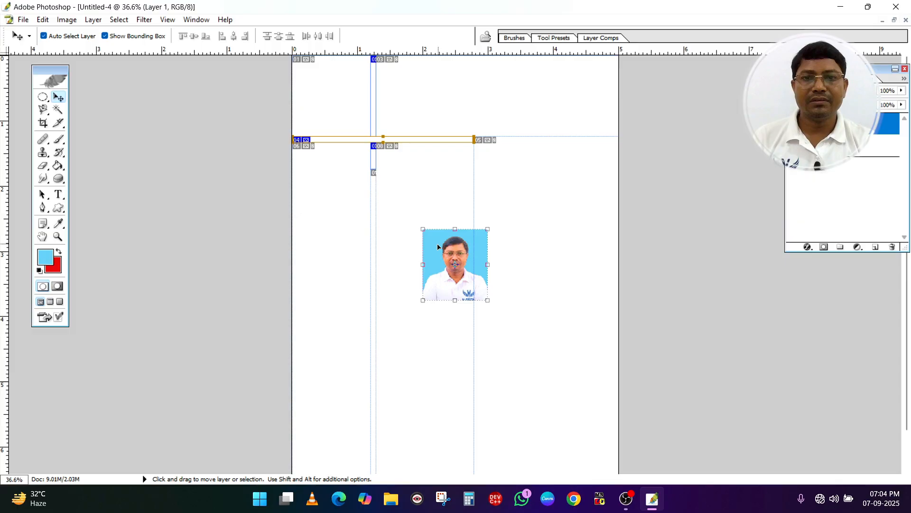
drag(439, 284, 368, 135)
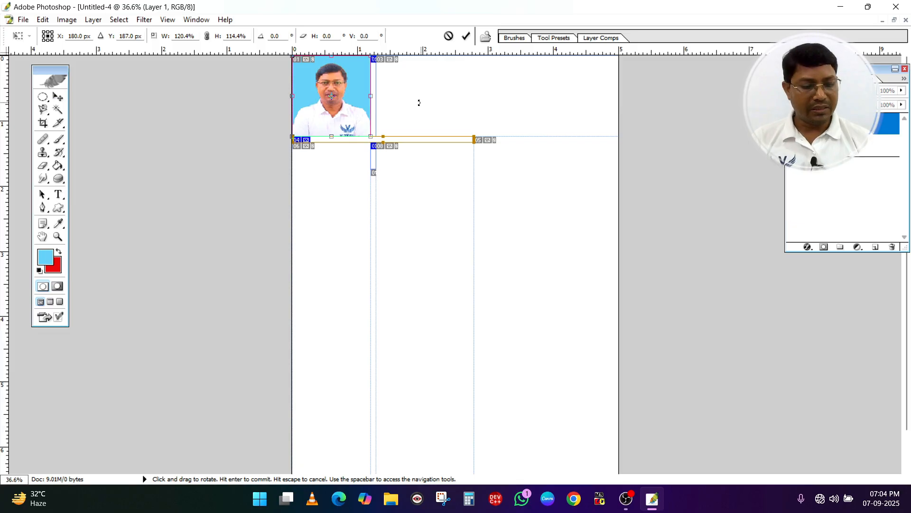
key(Return)
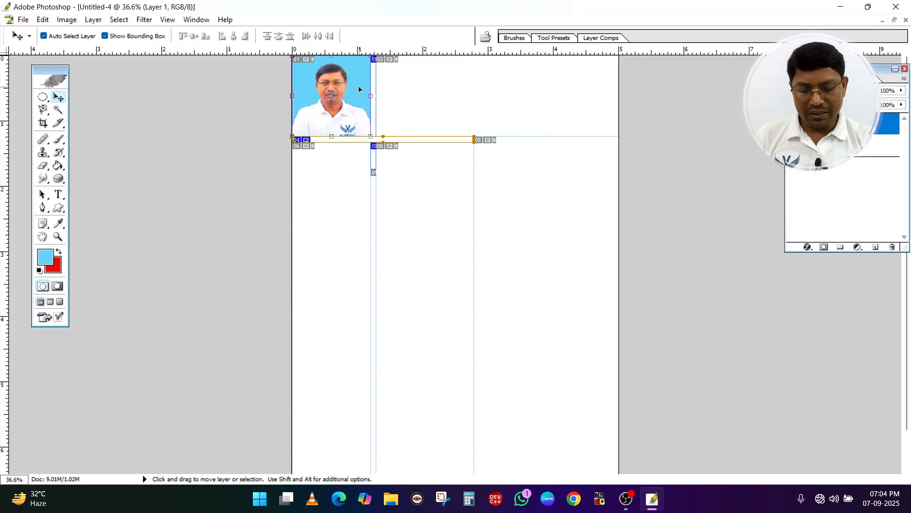
Duplicate the photo into a row of four across the page's upper edge and nudge the two middle copies left to even the gaps
drag(358, 90, 599, 104)
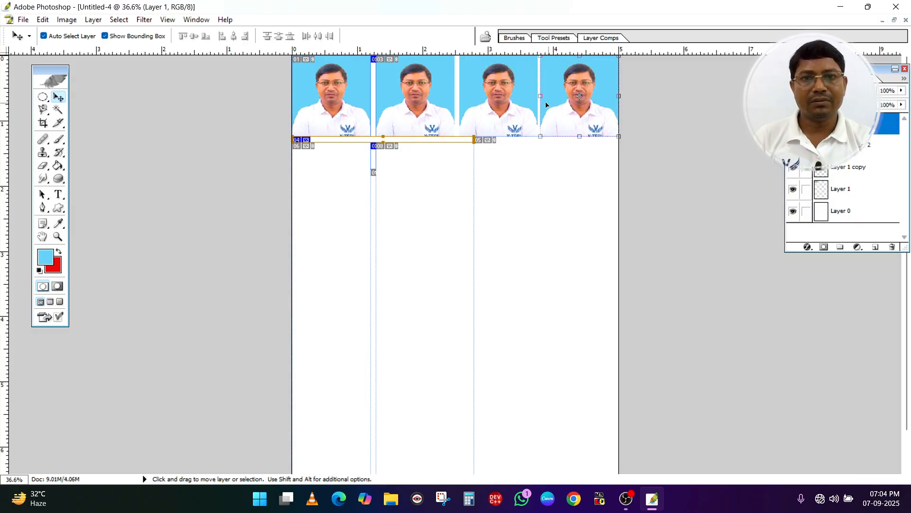
click(513, 105)
key(Left)
key(Left)
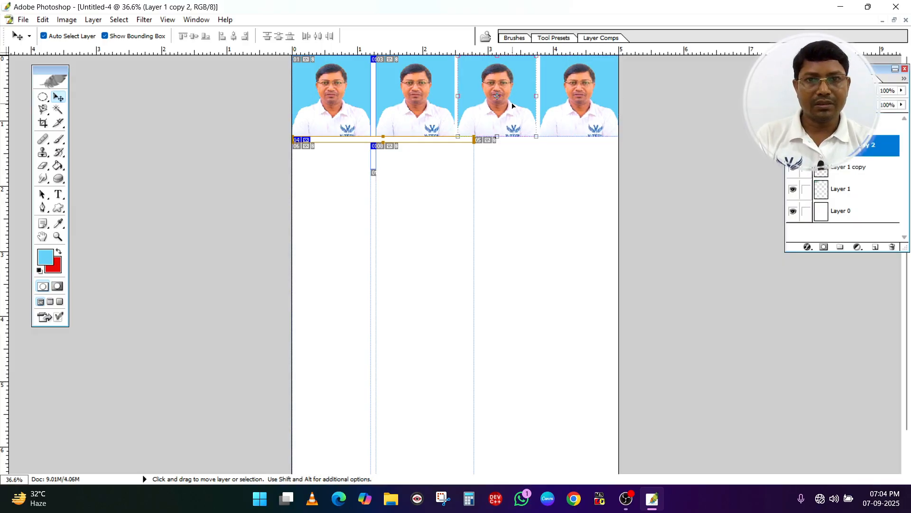
click(411, 121)
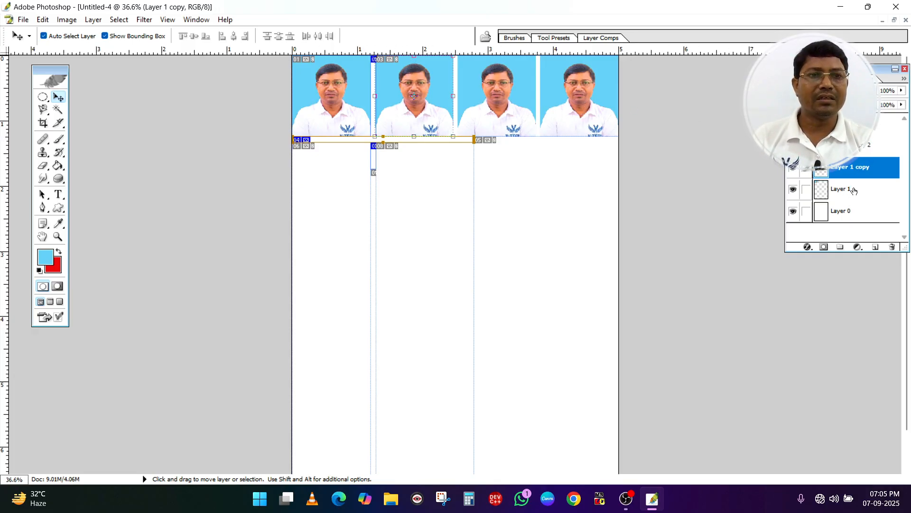
Merge the visible layers and duplicate the merged row of photos four times down the page with narrow gaps between rows
key(shift)
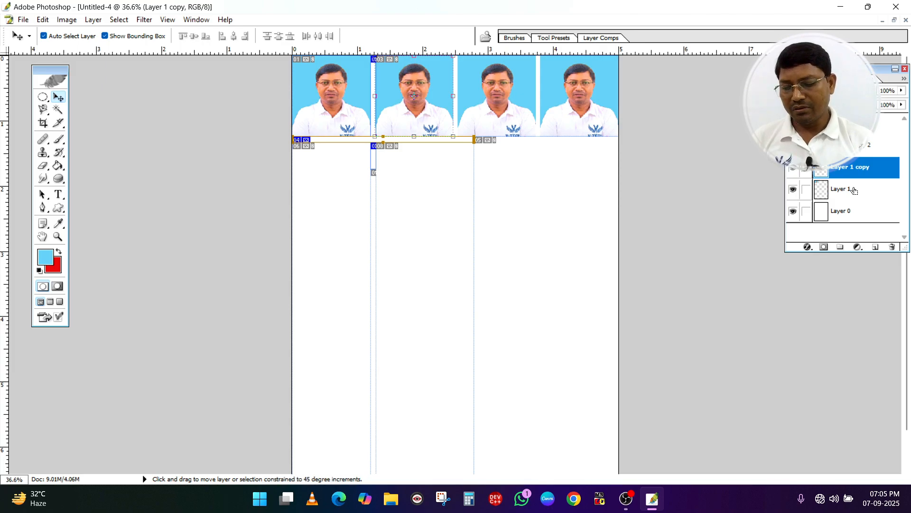
shift+click(854, 190)
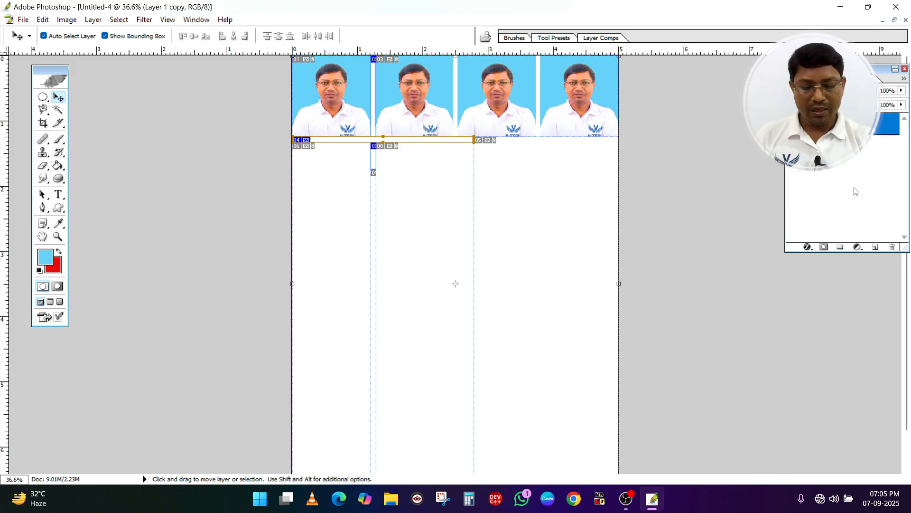
key(alt)
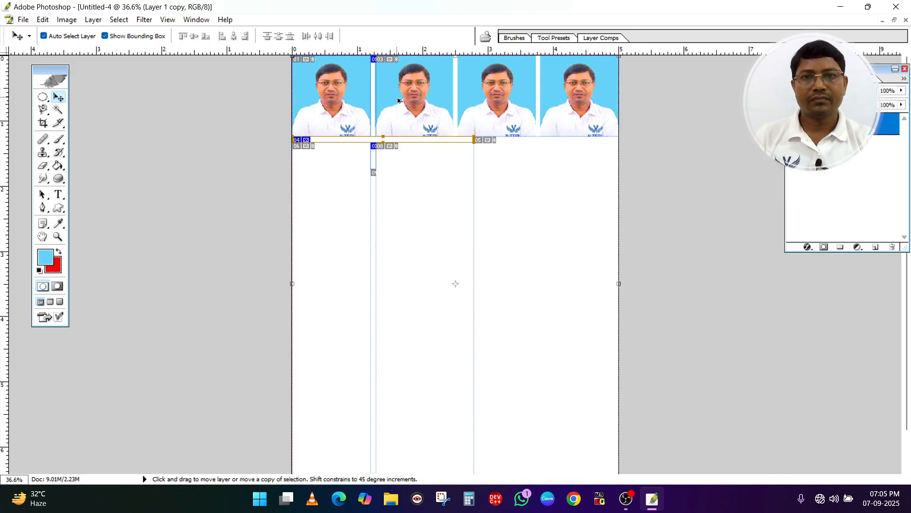
drag(426, 102, 409, 276)
scroll(410, 276, down, 2)
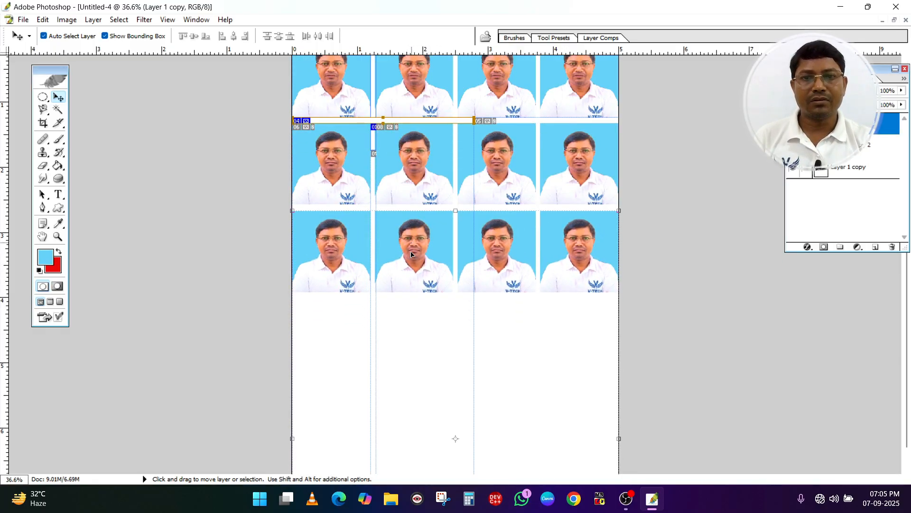
key(alt)
drag(410, 242, 426, 425)
key(alt)
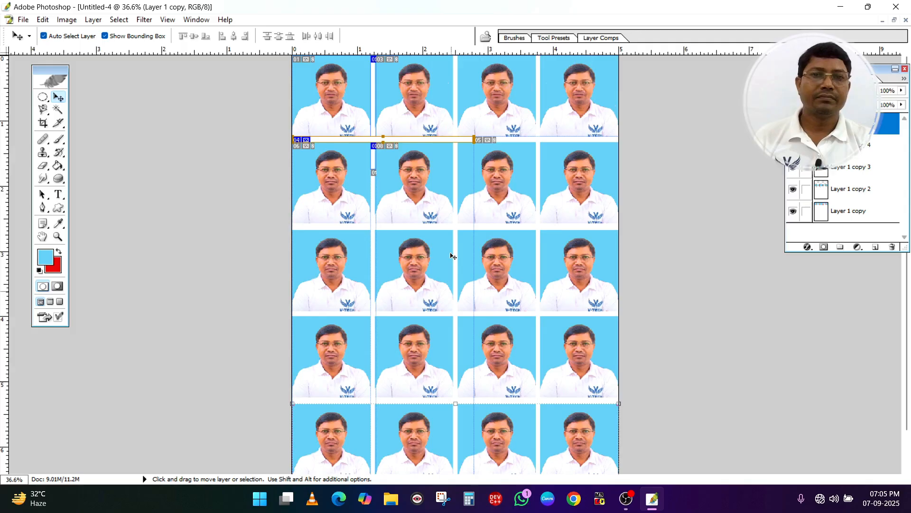
Merge all the visible photo rows into a single layer
scroll(453, 256, up, 2)
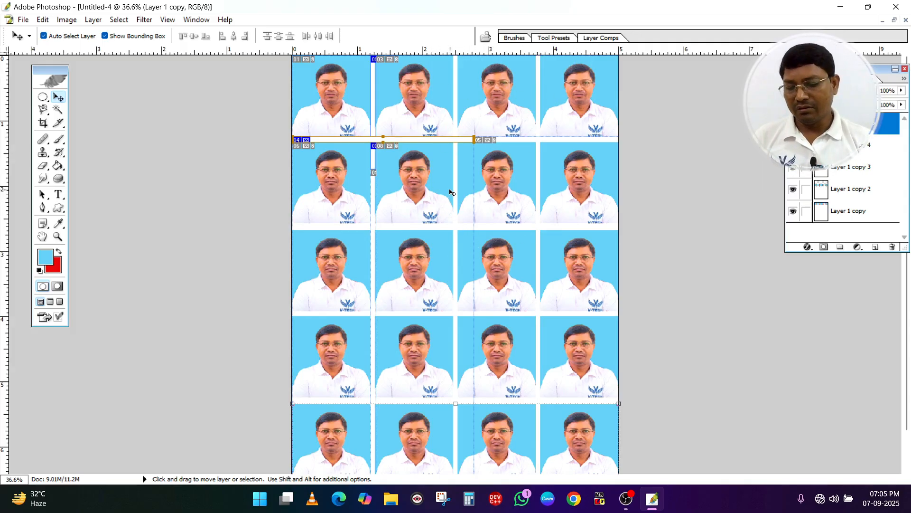
key(shift)
key(ctrl+shift+e)
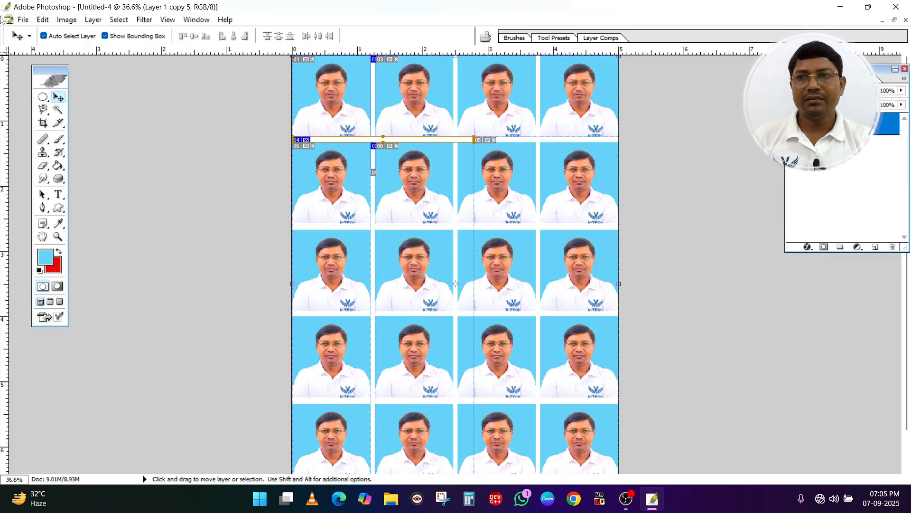
click(22, 20)
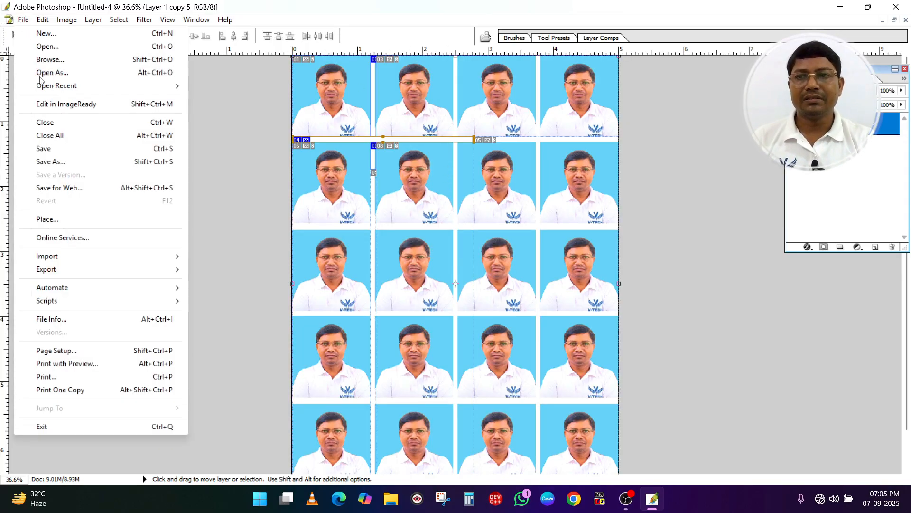
click(161, 162)
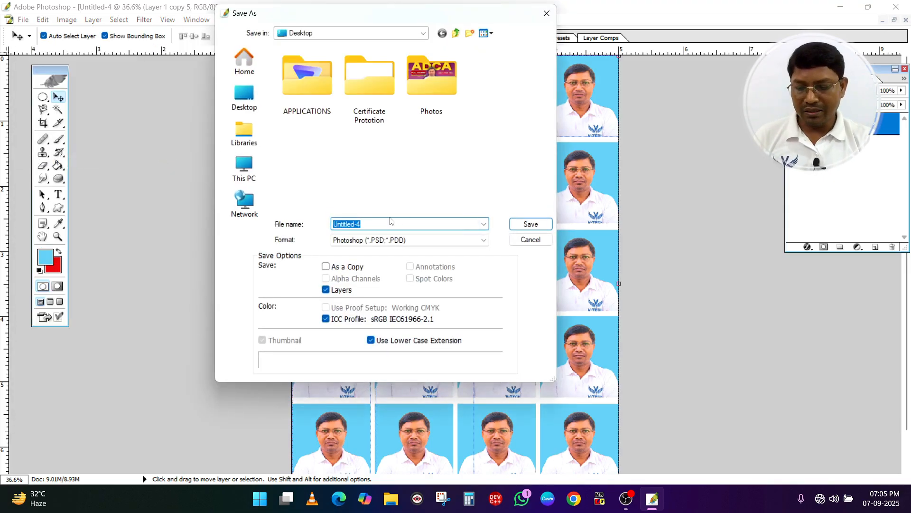
text(V)
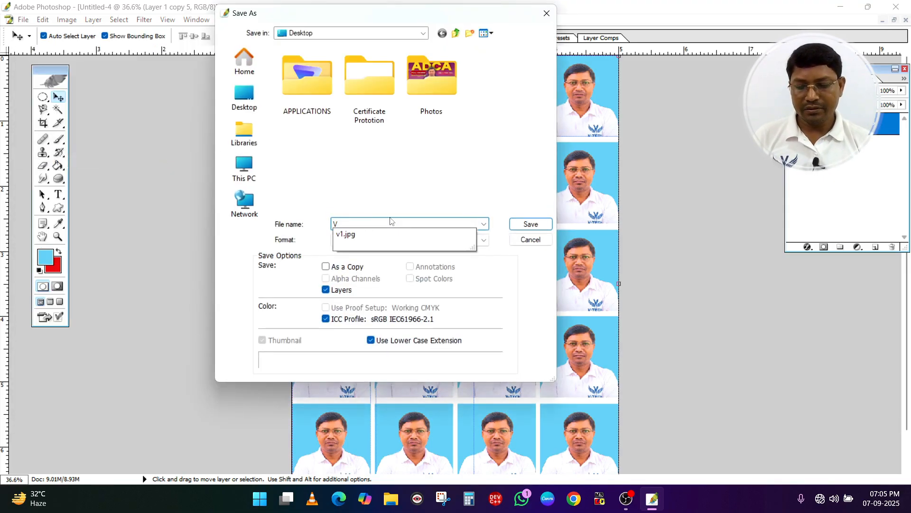
key(Return)
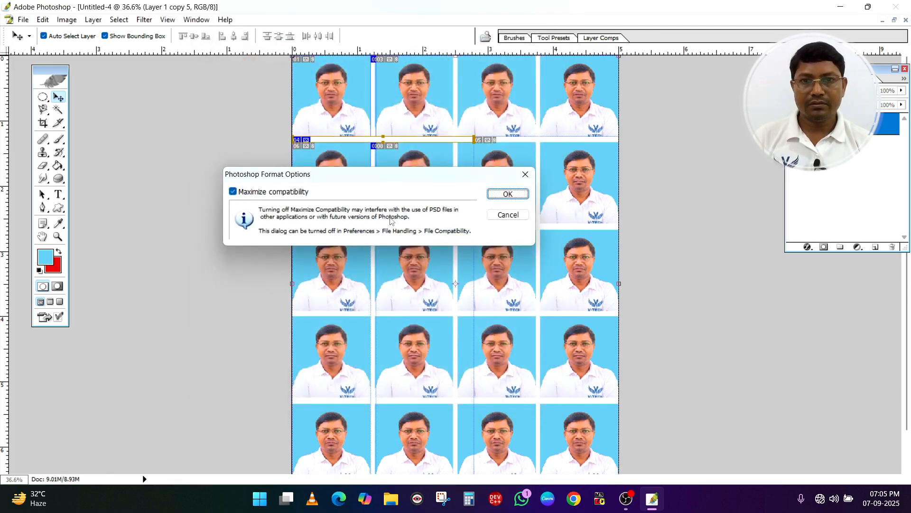
click(508, 215)
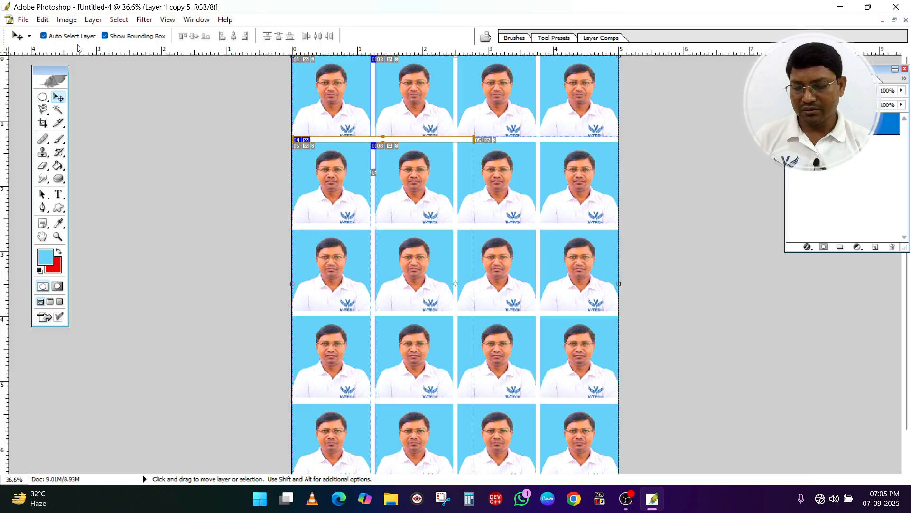
Save the photo sheet to the Desktop as VD1 in JPEG format with Maximum quality 12 and Baseline ("Standard")
key(ctrl+shift+s)
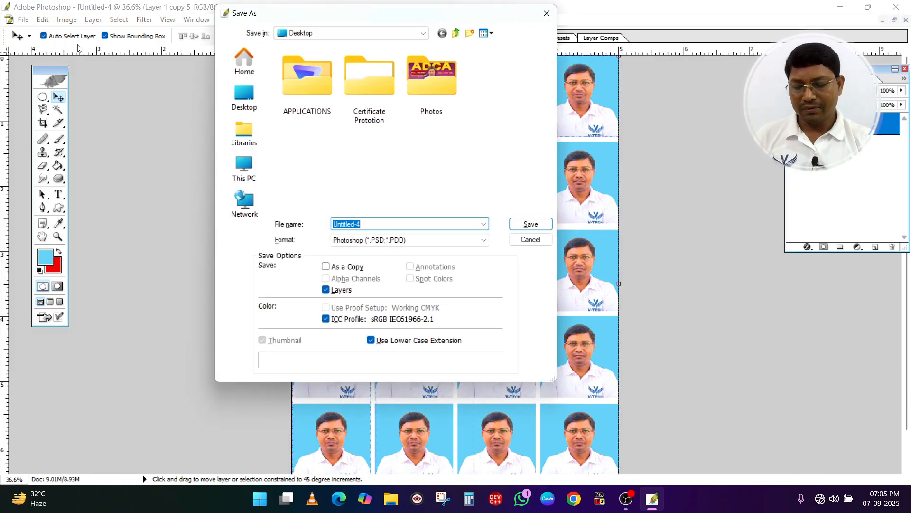
text(VD1)
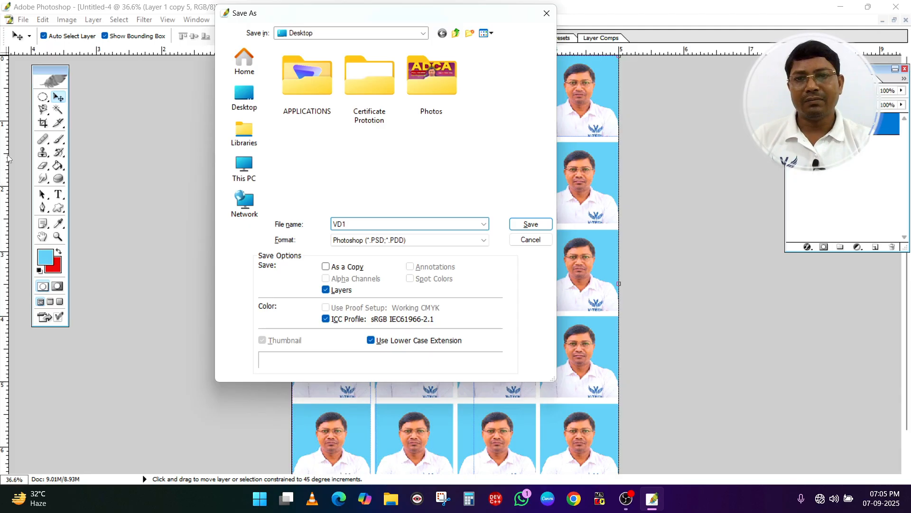
click(353, 240)
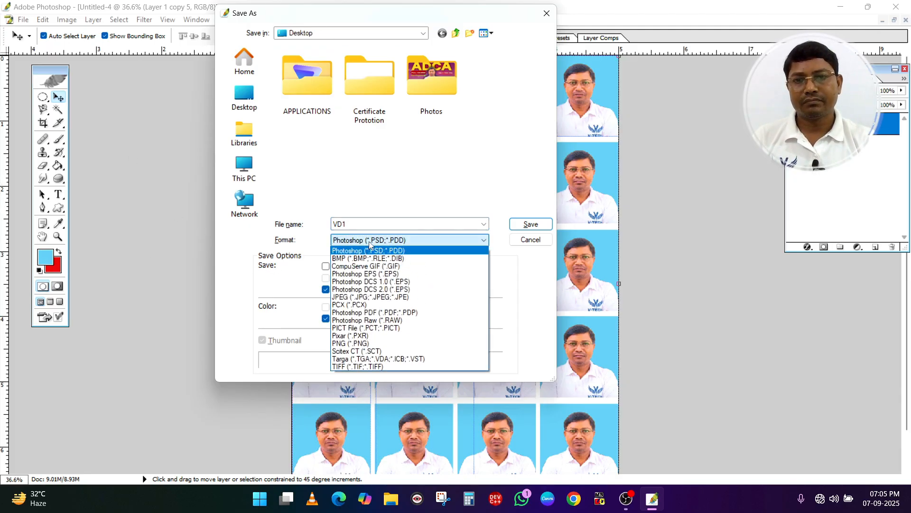
click(361, 297)
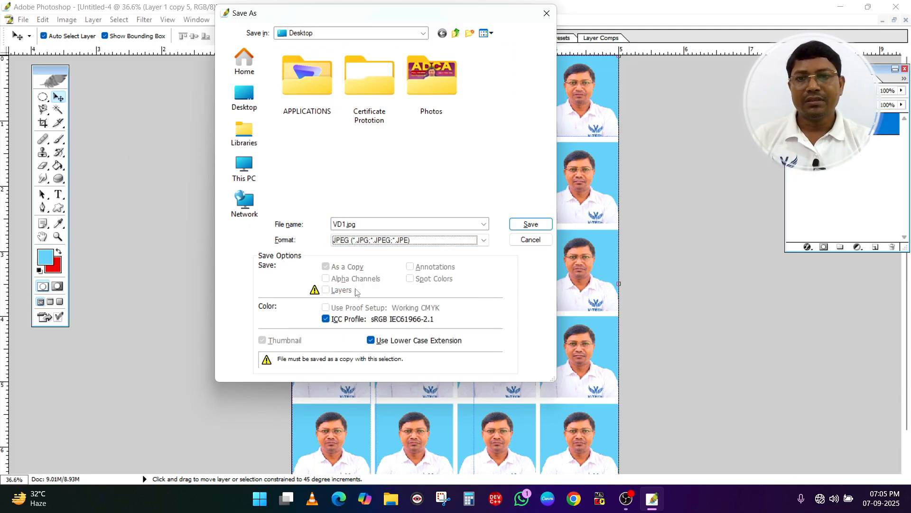
click(530, 224)
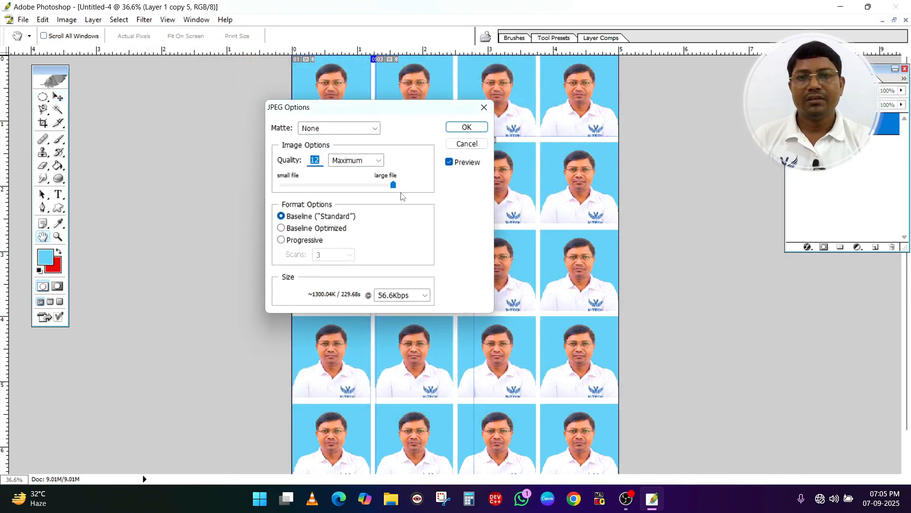
click(467, 127)
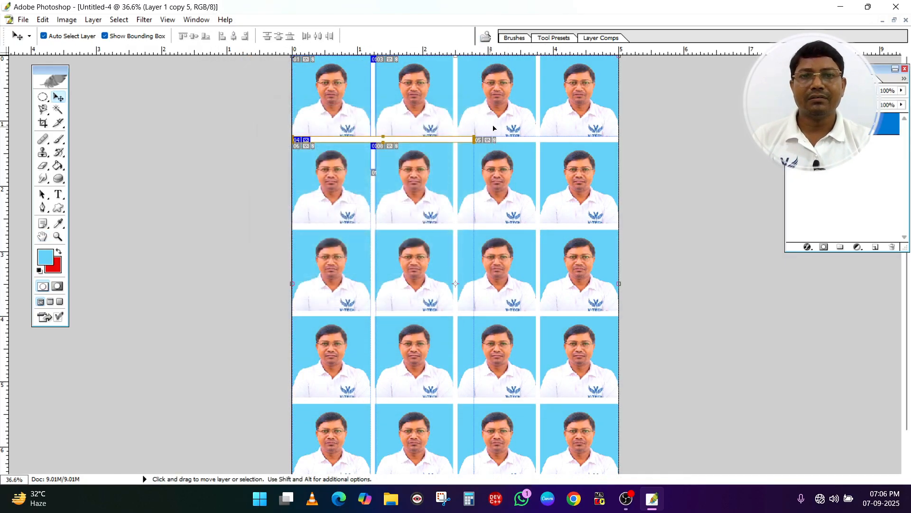
Refresh the Windows desktop, open VD1.jpg to examine the saved photo sheet up close and in full, and close the viewer
click(839, 7)
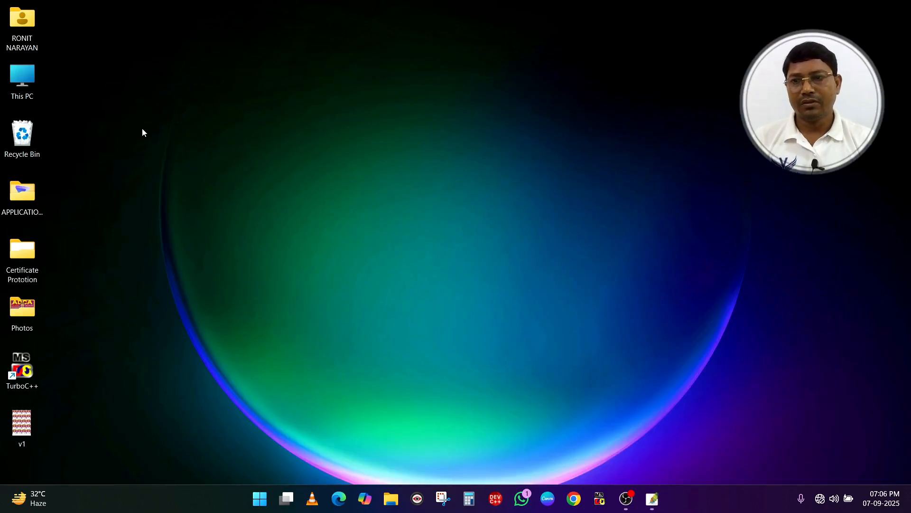
right_click(197, 73)
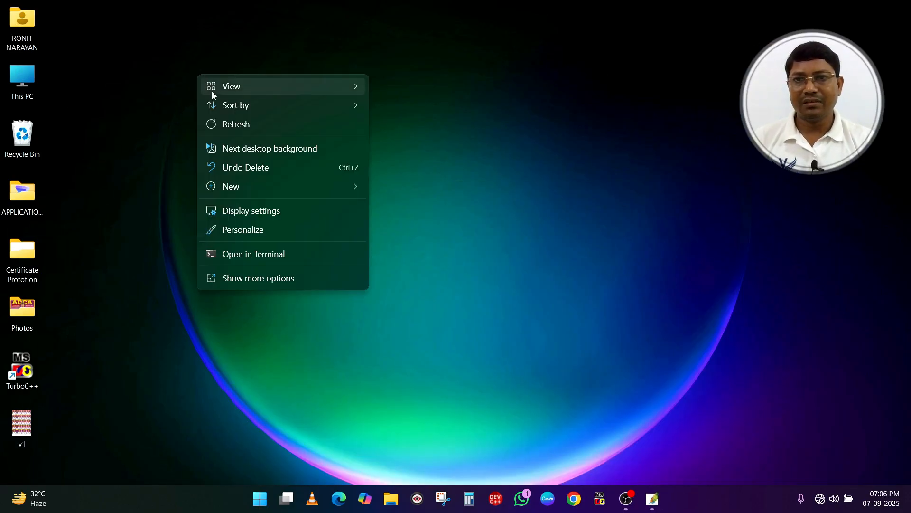
click(251, 124)
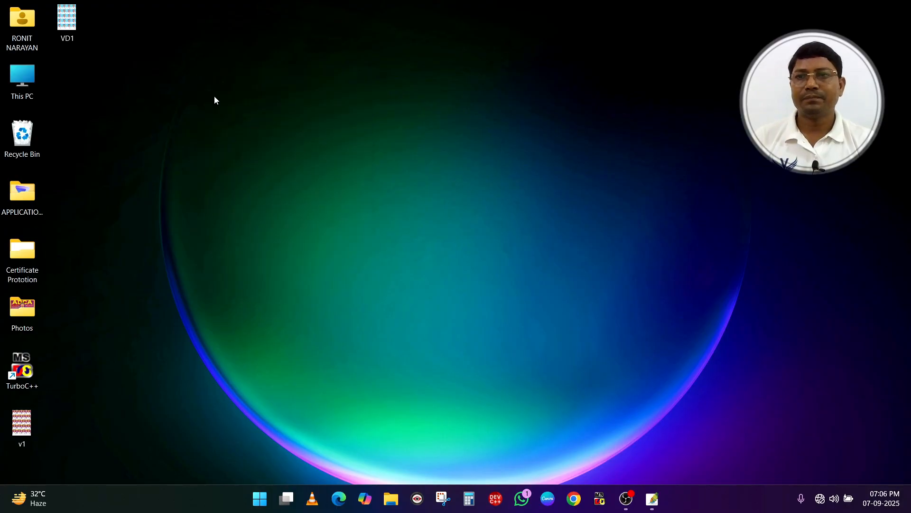
double_click(72, 21)
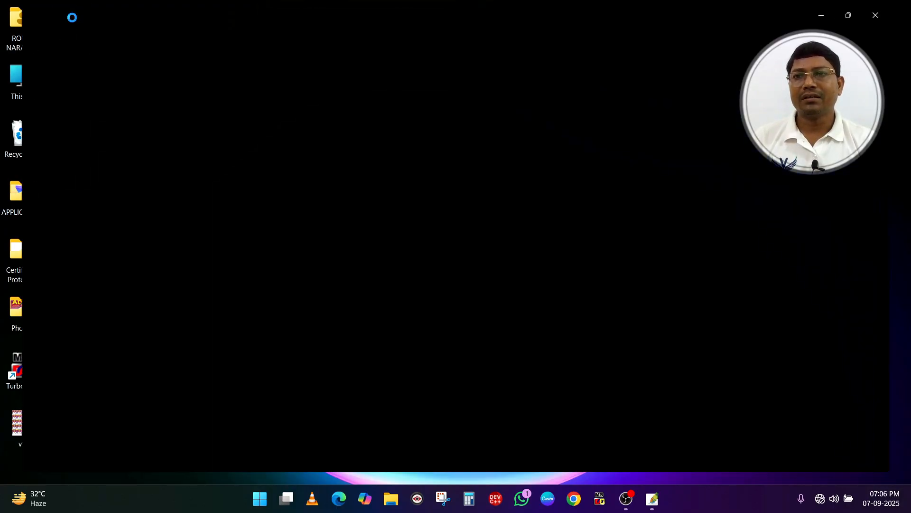
scroll(466, 141, up, 5)
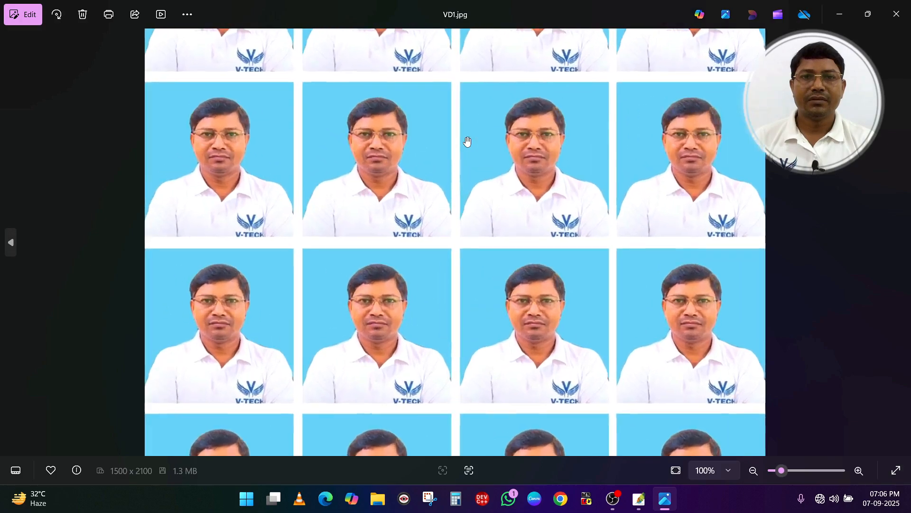
scroll(467, 141, down, 5)
scroll(467, 142, down, 1)
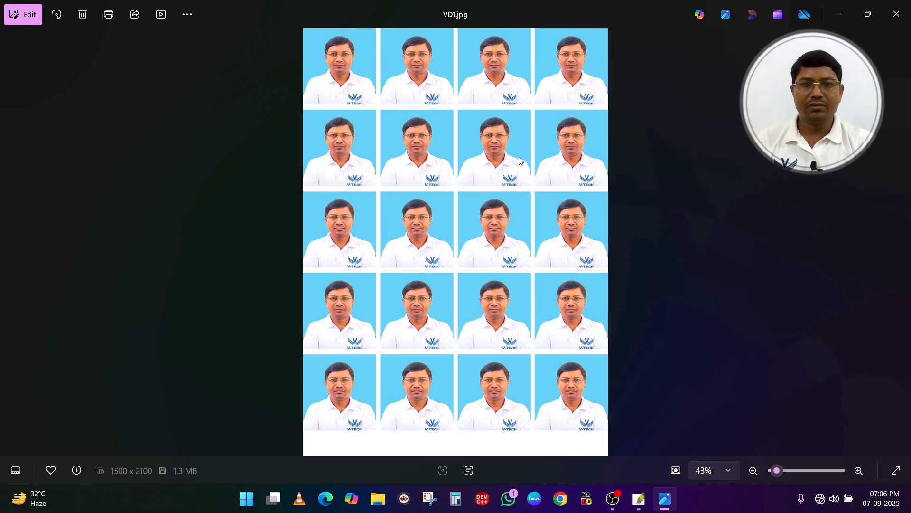
click(890, 15)
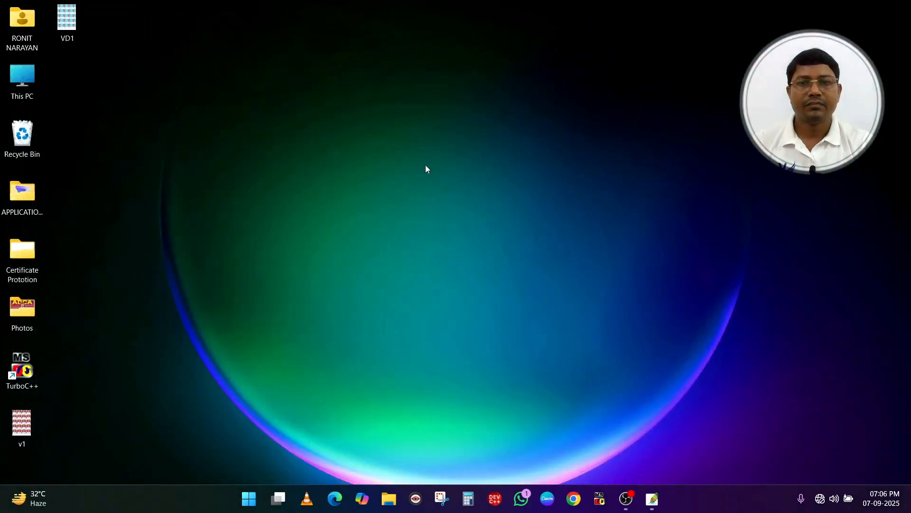
Switch back to Photoshop and delete the vertical and horizontal user slices from the photo sheet with the Slice Select Tool
click(652, 499)
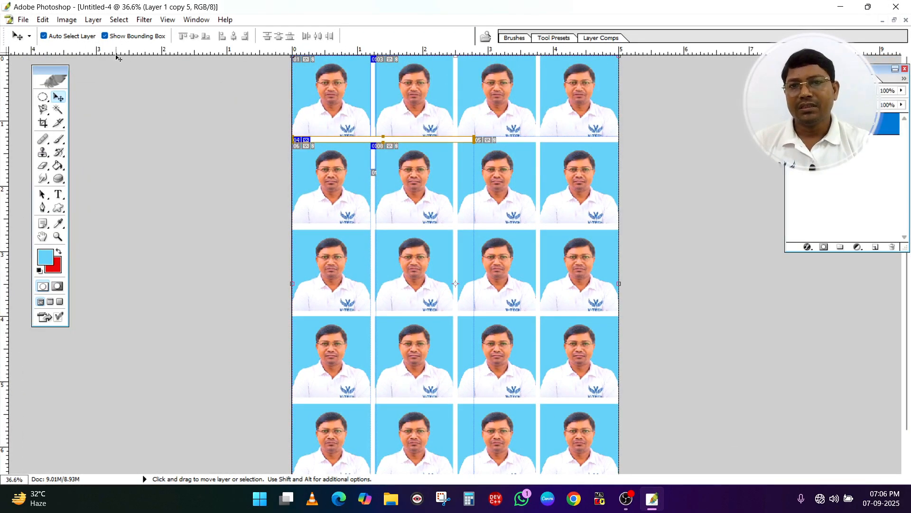
click(23, 20)
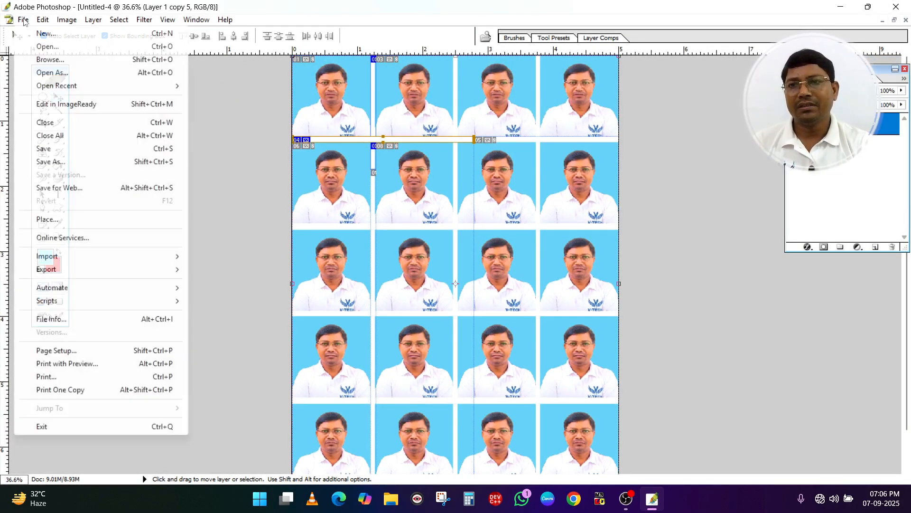
click(226, 140)
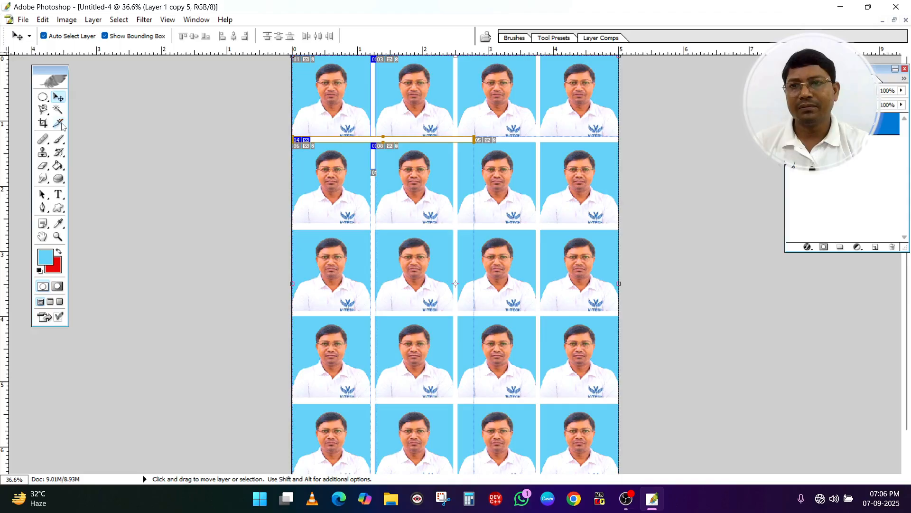
click(44, 123)
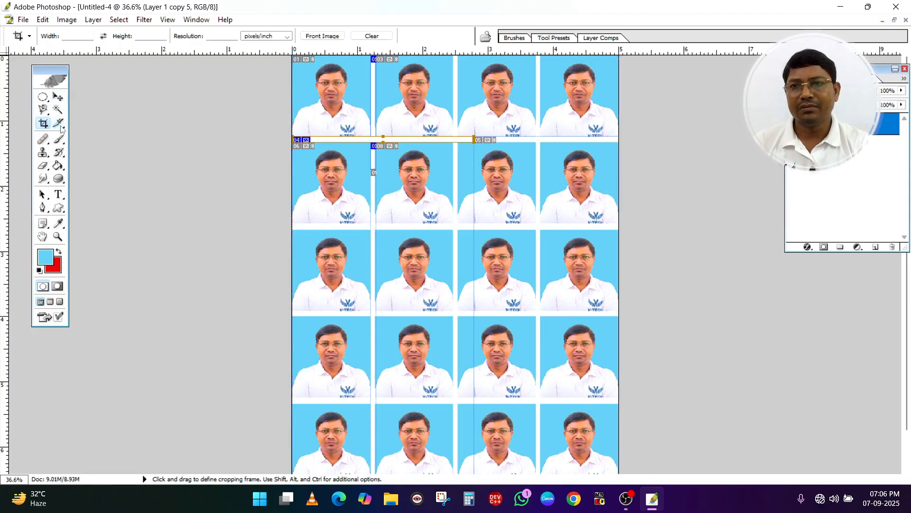
click(59, 123)
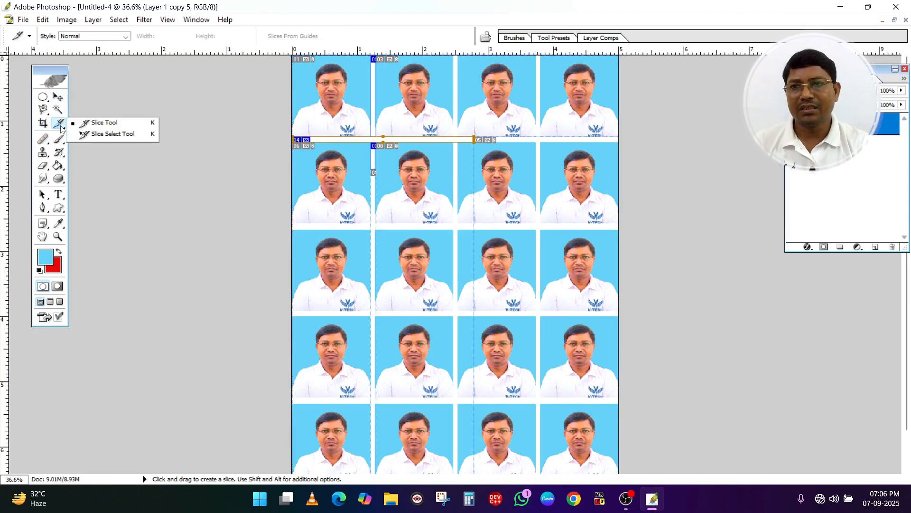
click(110, 136)
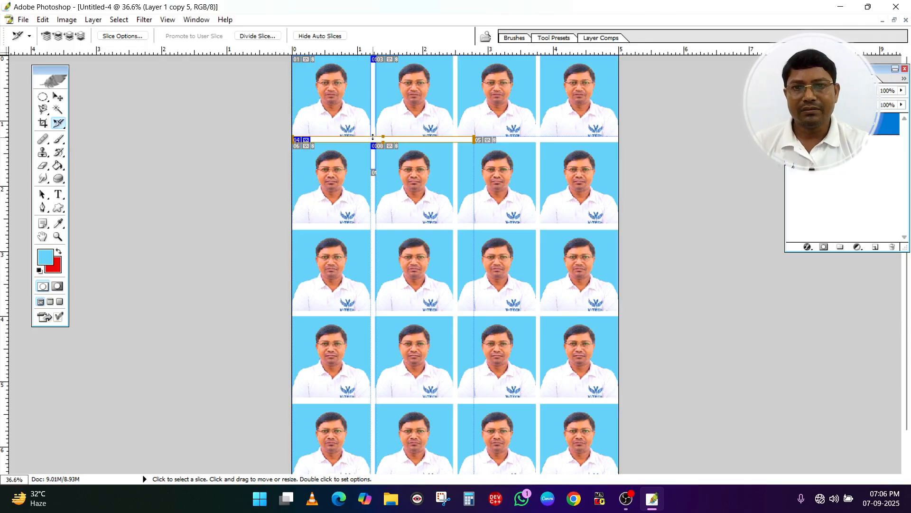
click(373, 165)
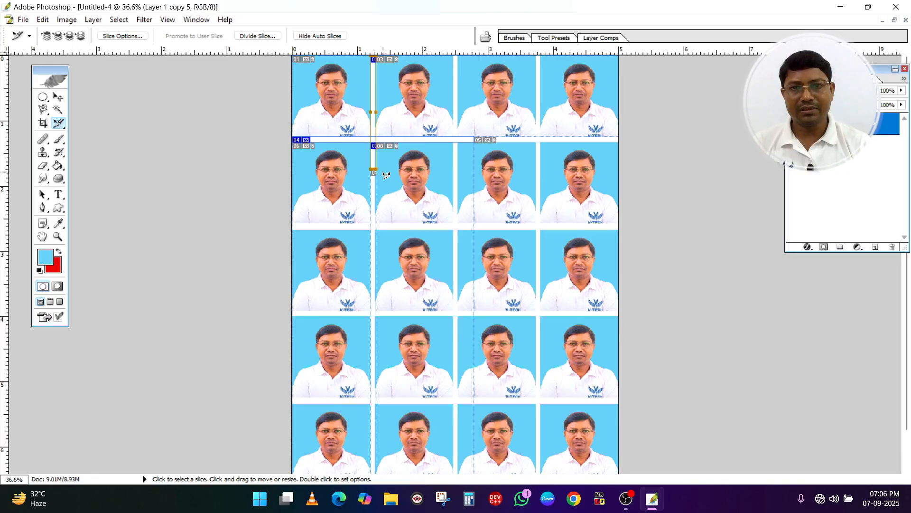
key(Delete)
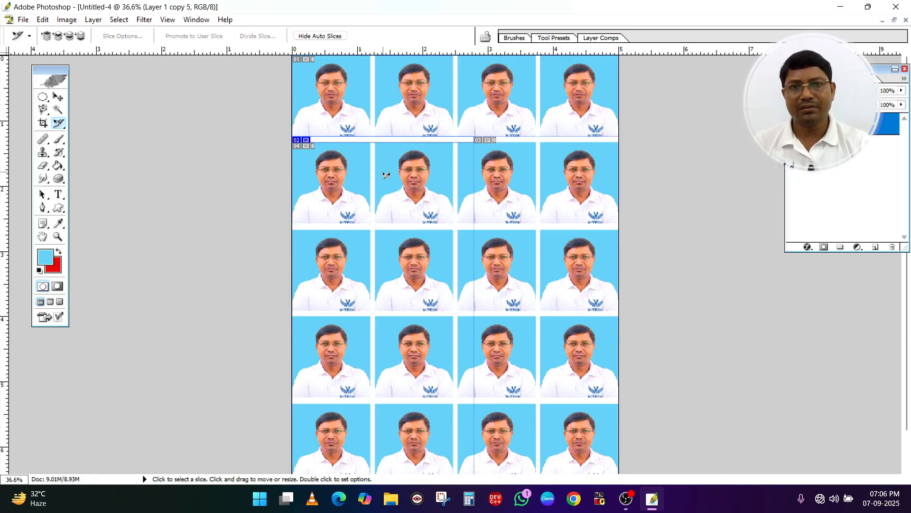
click(371, 138)
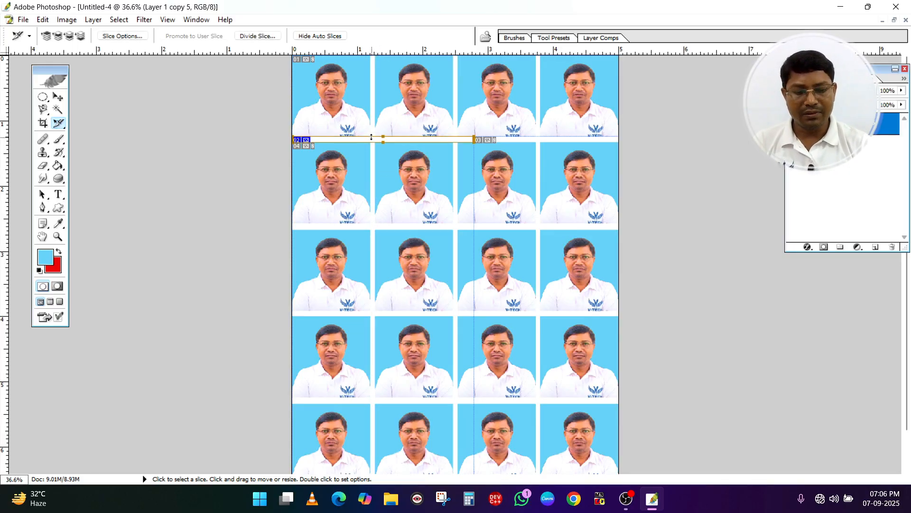
key(Delete)
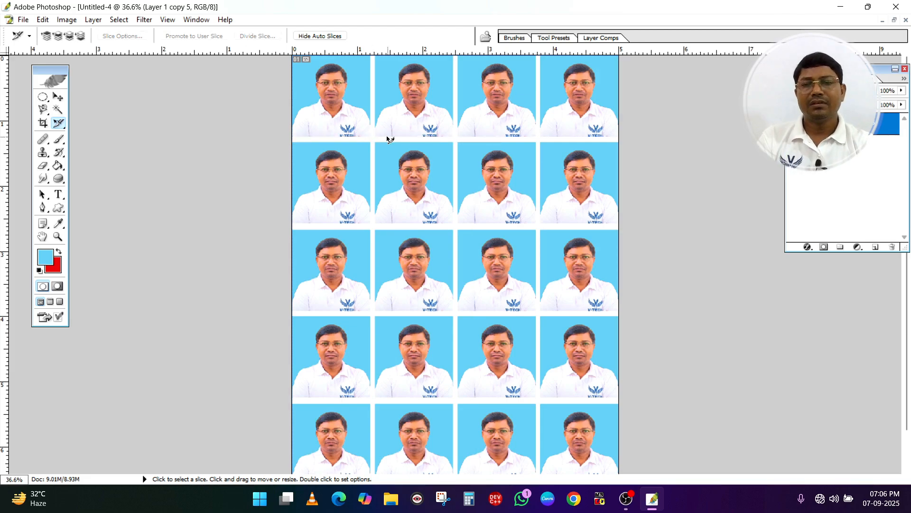
right_click(58, 124)
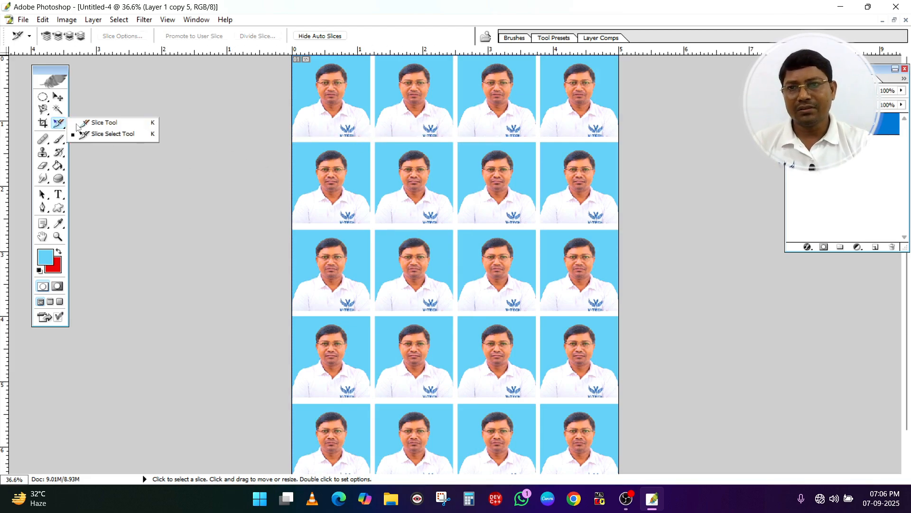
click(108, 135)
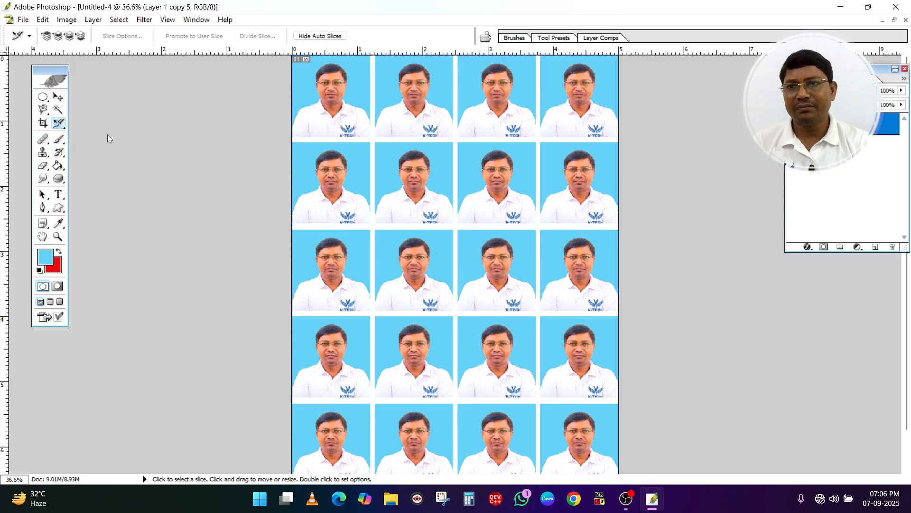
Activate the Healing Brush Tool and switch through the open documents to Photo TD copy
click(43, 140)
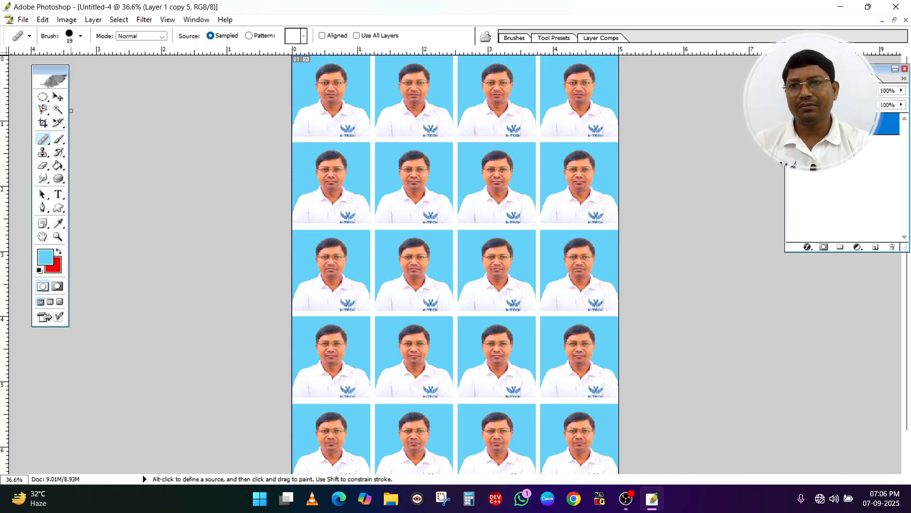
right_click(44, 141)
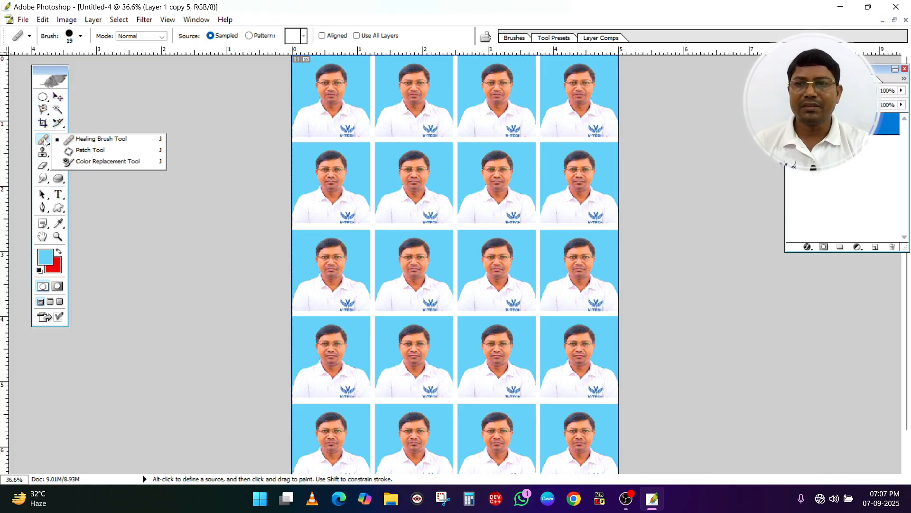
click(108, 143)
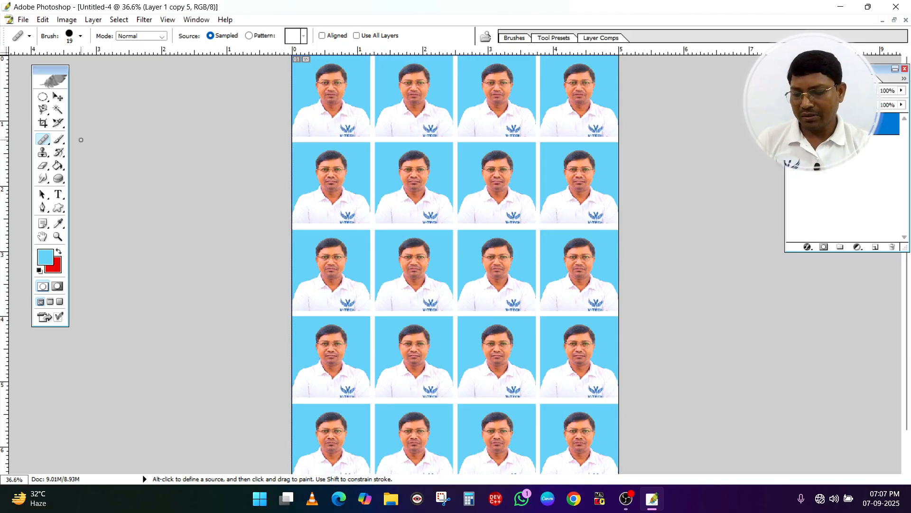
key(ctrl)
key(ctrl+Tab)
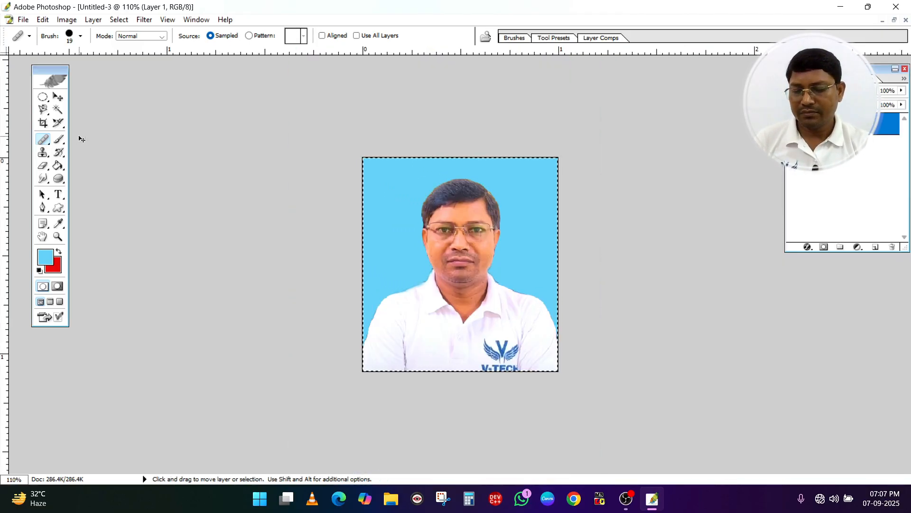
key(ctrl+Tab)
key(ctrl+Tab)
key(ctrl+Tab)
key(ctrl+Tab)
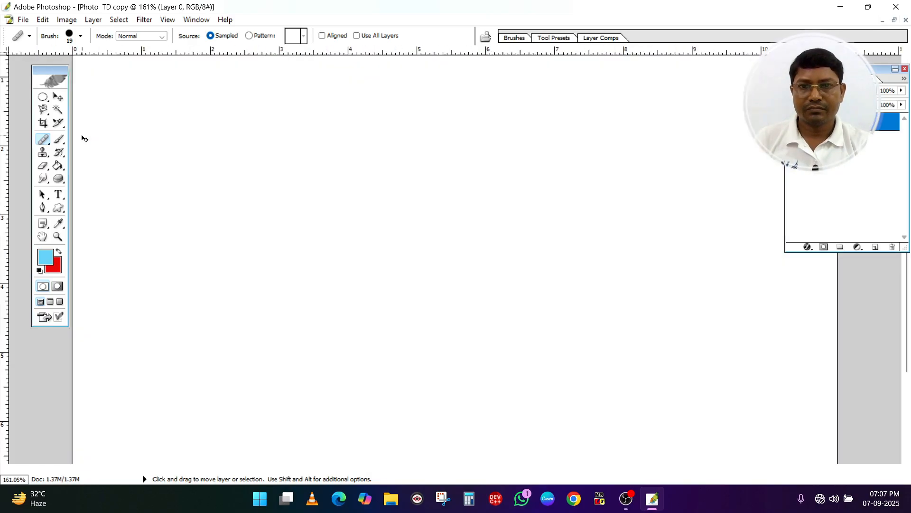
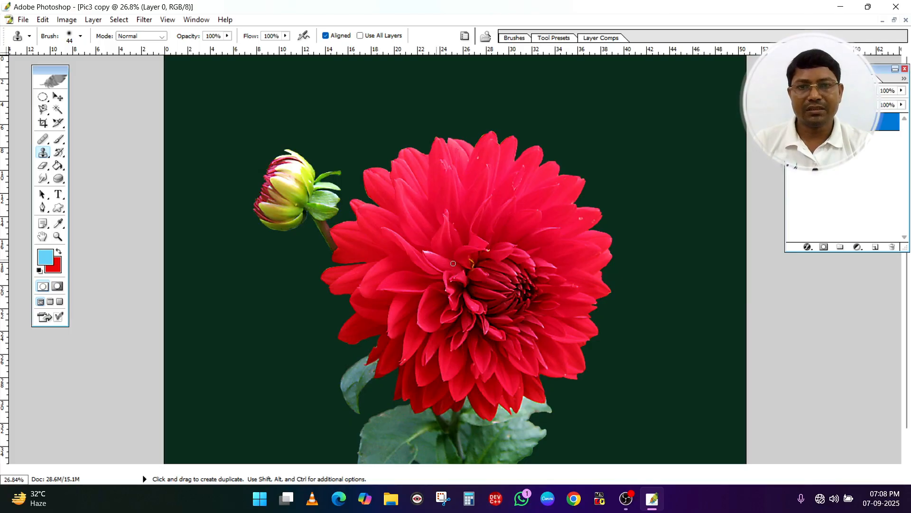
Paint a copy of the portrait from the course poster onto the red flower with the Clone Stamp Tool using a 120 px brush
click(81, 37)
click(82, 69)
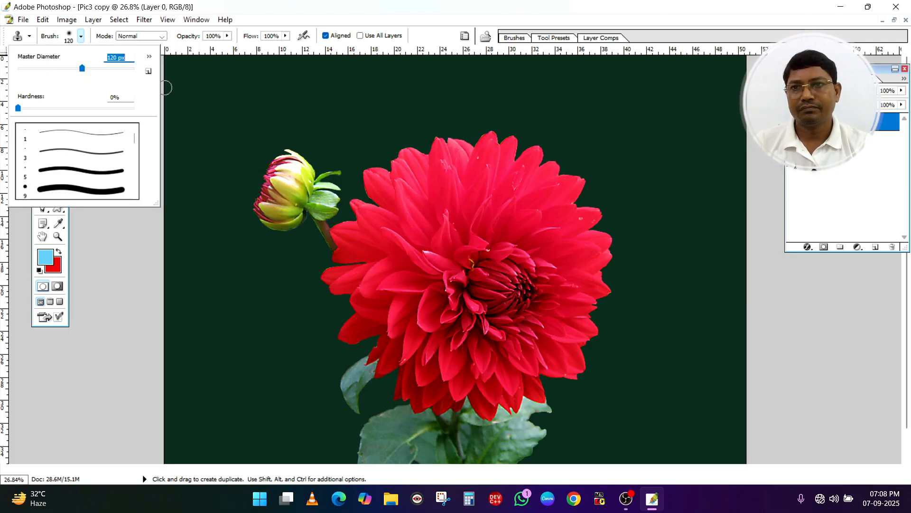
mouse_move(470, 251)
mouse_down()
mouse_move(479, 230)
mouse_move(487, 244)
mouse_move(461, 259)
mouse_move(448, 252)
mouse_move(455, 231)
mouse_move(481, 231)
mouse_move(480, 252)
mouse_move(463, 260)
mouse_move(450, 246)
mouse_move(468, 224)
mouse_move(487, 245)
mouse_move(481, 263)
mouse_move(457, 262)
mouse_move(450, 242)
mouse_move(485, 226)
mouse_up()
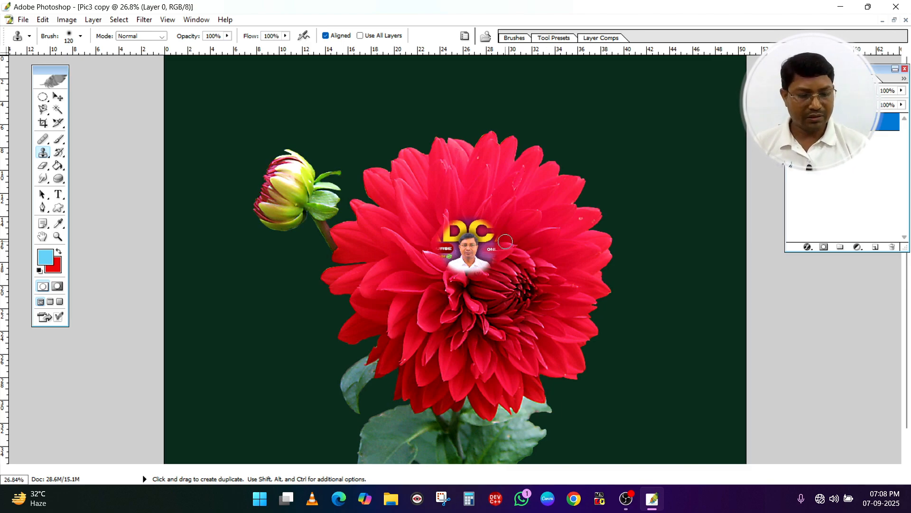
key(ctrl+plus)
key(ctrl+plus)
key(ctrl+plus)
key(ctrl+plus)
key(ctrl+plus)
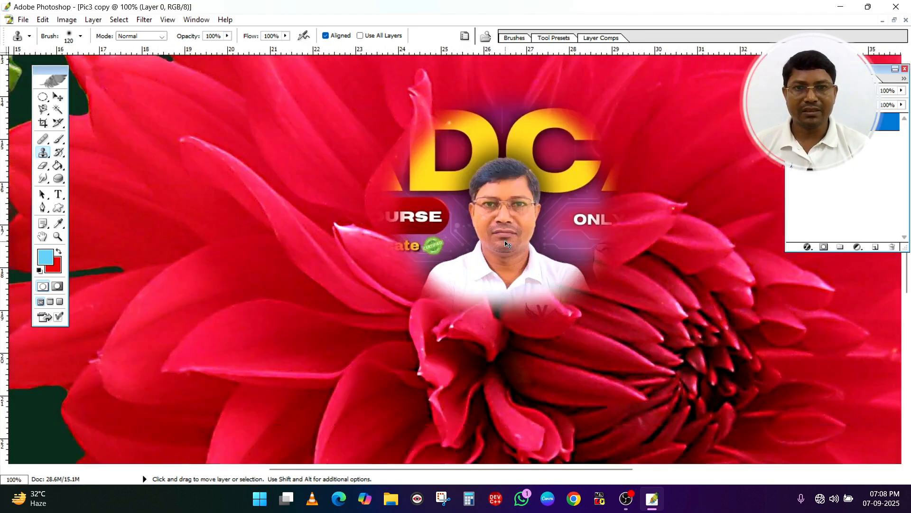
key(ctrl+minus)
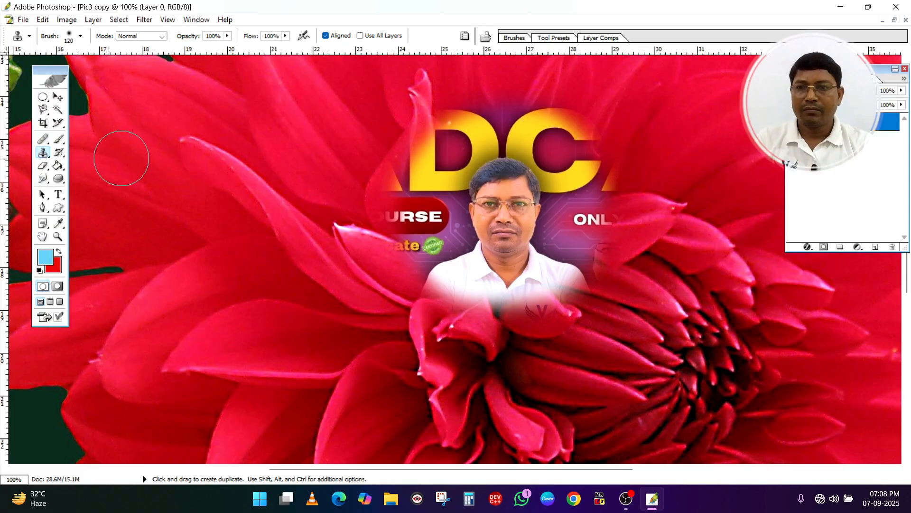
Switch to Photo TD copy and outline the head of the central portrait with the Patch Tool
click(41, 141)
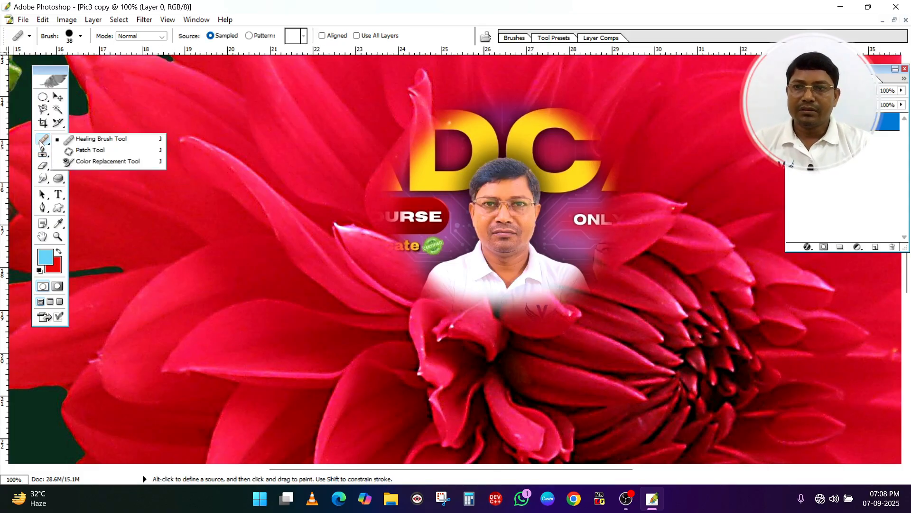
click(94, 152)
key(ctrl+Tab)
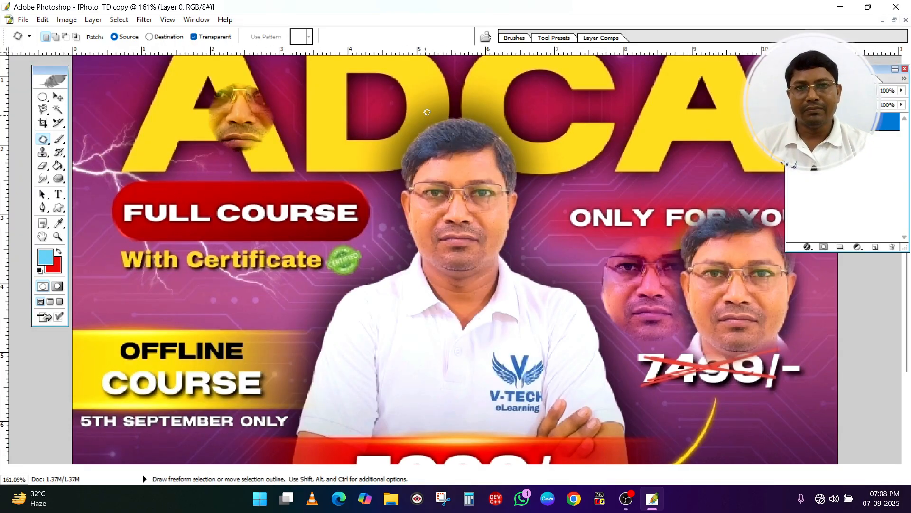
mouse_move(426, 112)
mouse_down()
mouse_move(379, 151)
mouse_move(371, 194)
mouse_move(424, 284)
mouse_move(506, 282)
mouse_move(549, 179)
mouse_up()
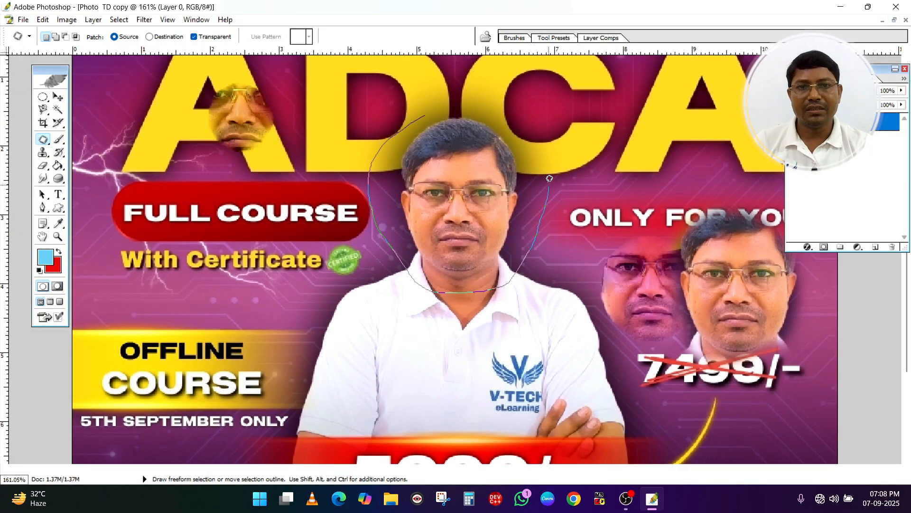
drag(429, 113, 428, 114)
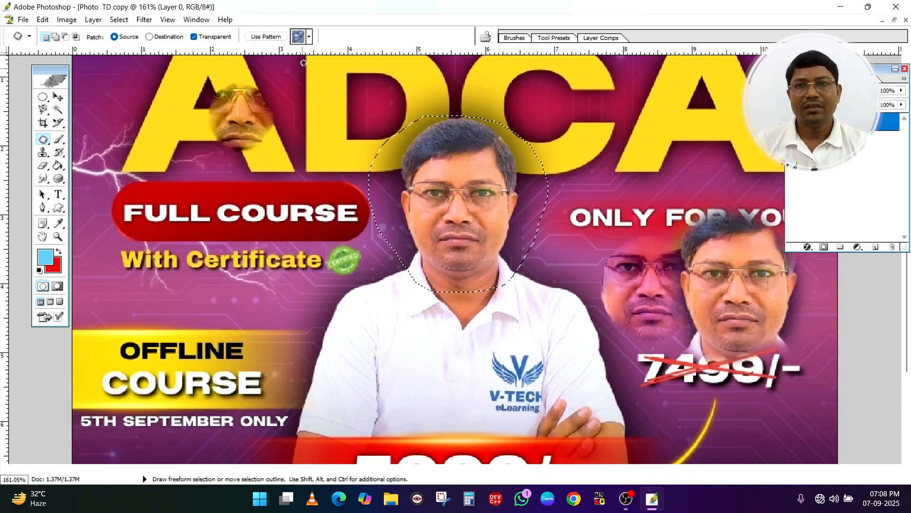
Fill the selected head with the orange pattern, first with Transparent on and again with it off, and deselect
click(308, 38)
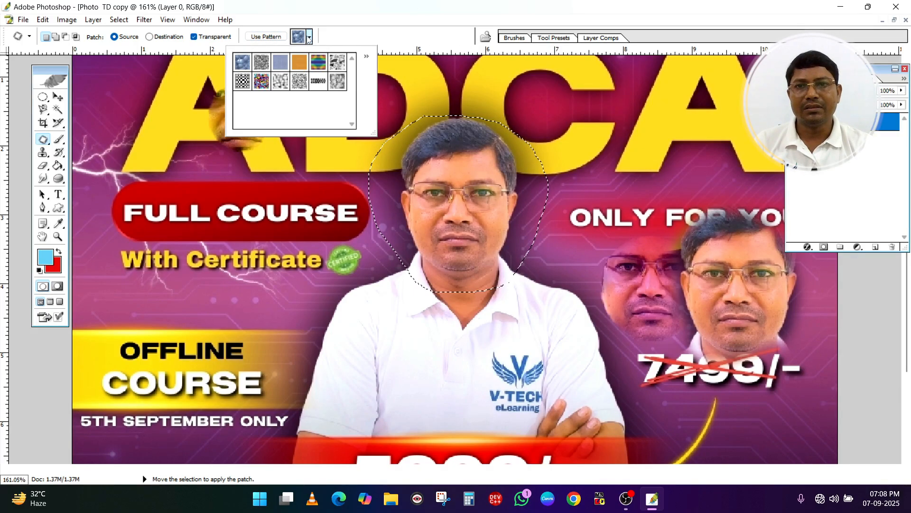
click(300, 63)
click(273, 38)
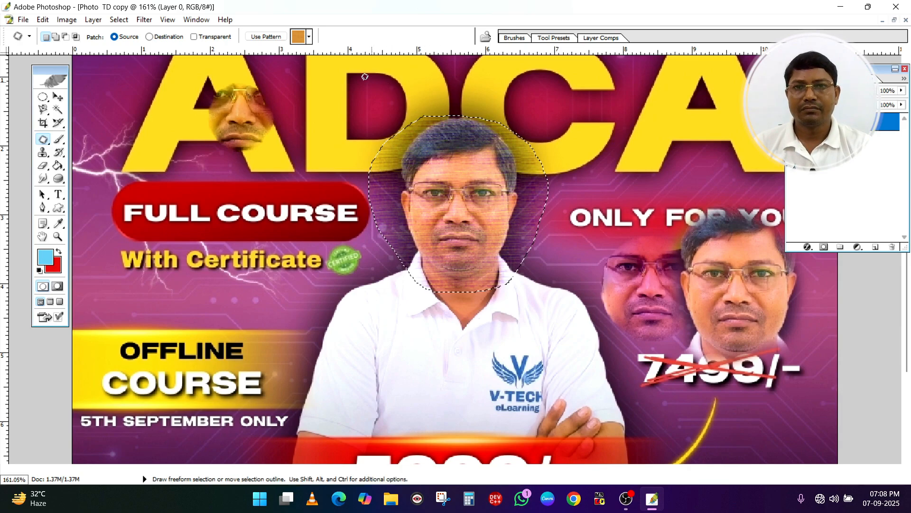
click(269, 37)
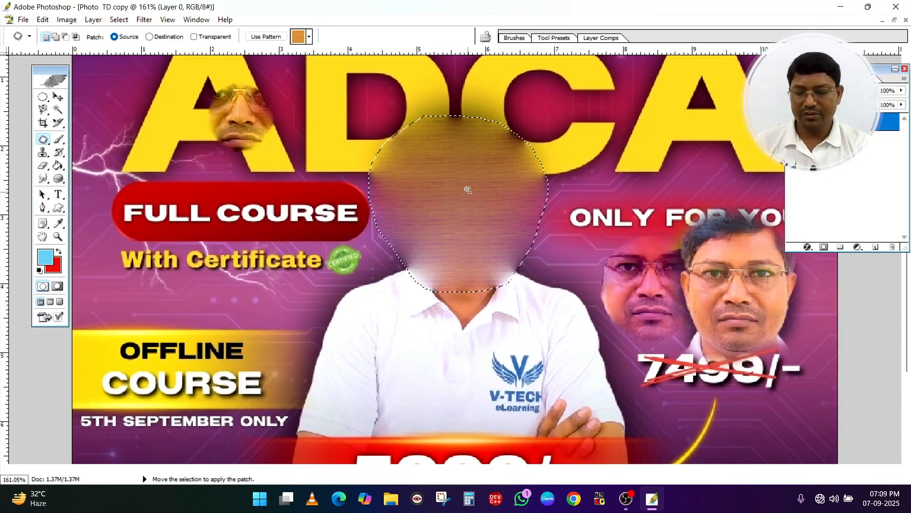
key(ctrl+d)
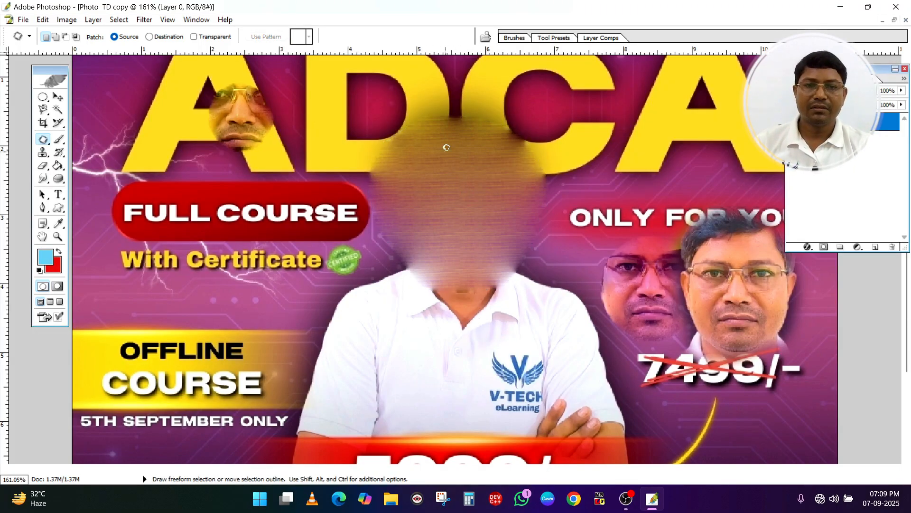
Restore the central face and remove the cloned faces from the poster by painting with the History Brush Tool
click(58, 152)
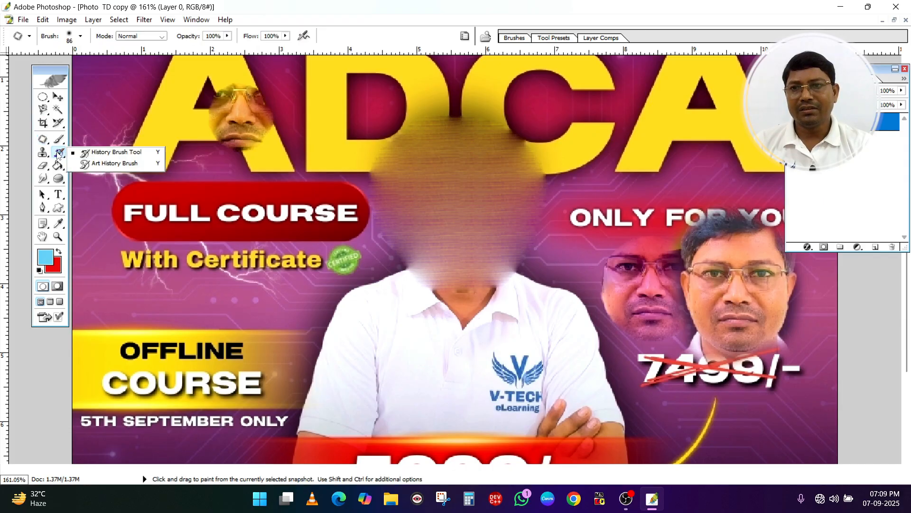
click(106, 152)
mouse_move(417, 138)
mouse_down()
mouse_move(475, 200)
mouse_move(526, 184)
mouse_move(478, 259)
mouse_move(382, 176)
mouse_move(224, 88)
mouse_move(426, 203)
mouse_up()
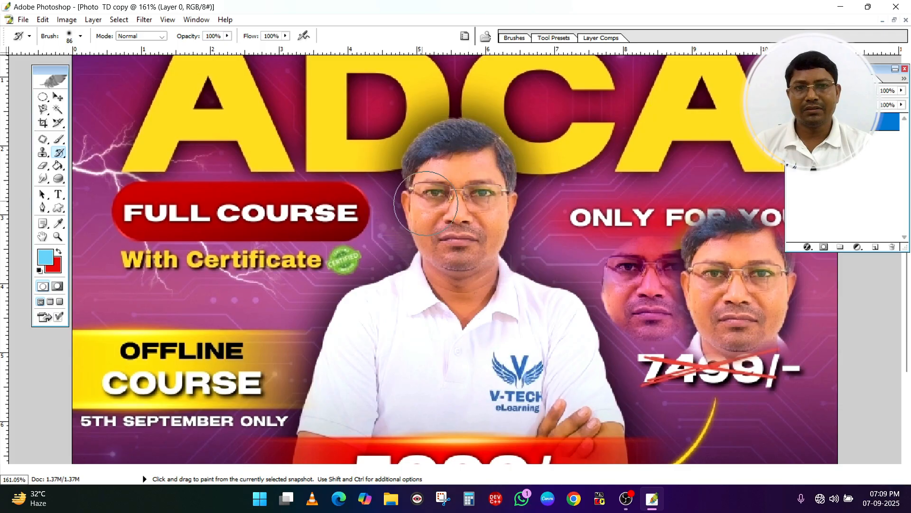
mouse_move(617, 219)
mouse_down()
mouse_move(646, 283)
mouse_move(636, 259)
mouse_move(687, 321)
mouse_move(740, 325)
mouse_move(729, 257)
mouse_move(755, 232)
mouse_move(690, 298)
mouse_move(735, 224)
mouse_move(759, 310)
mouse_move(710, 340)
mouse_move(666, 338)
mouse_move(802, 332)
mouse_up()
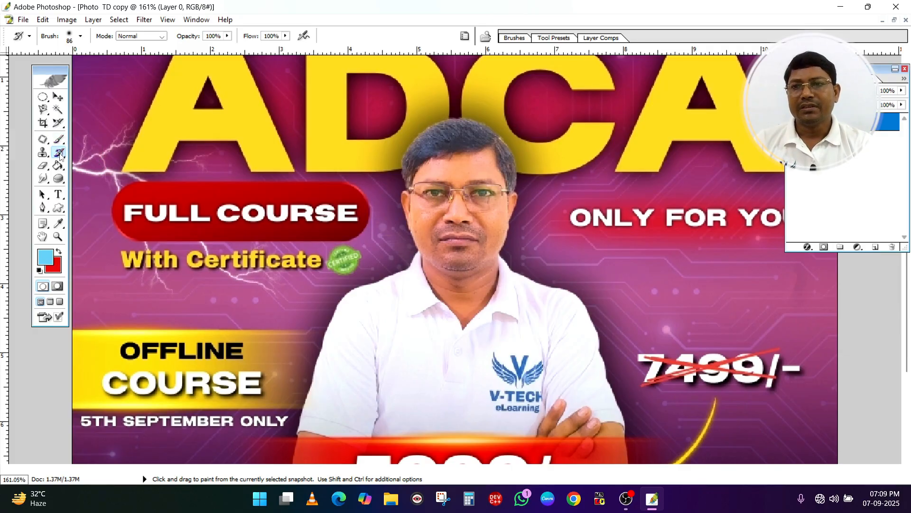
Activate the Color Replacement Tool and set the foreground color to green 2DBF10
click(46, 139)
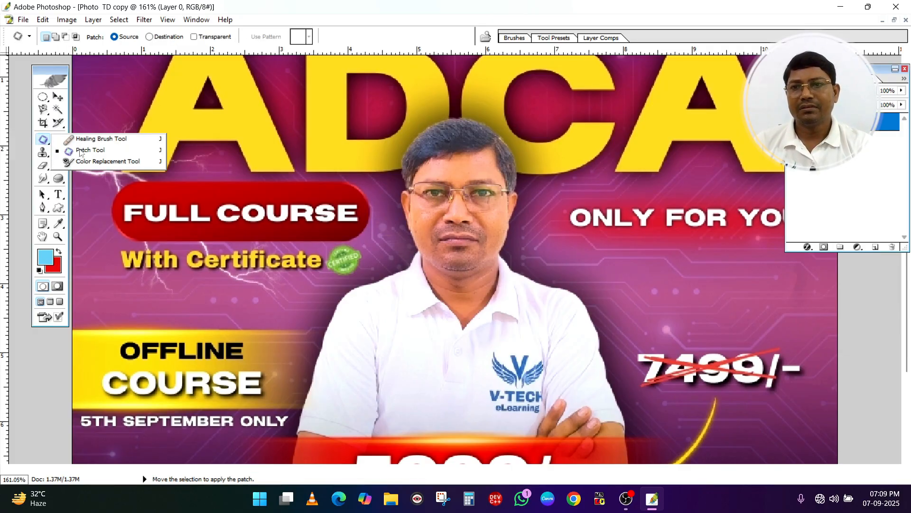
click(90, 161)
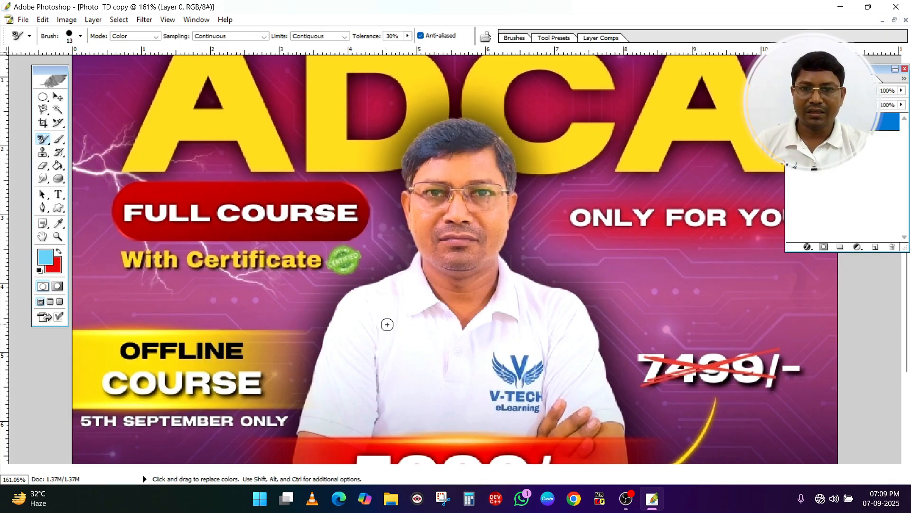
click(45, 257)
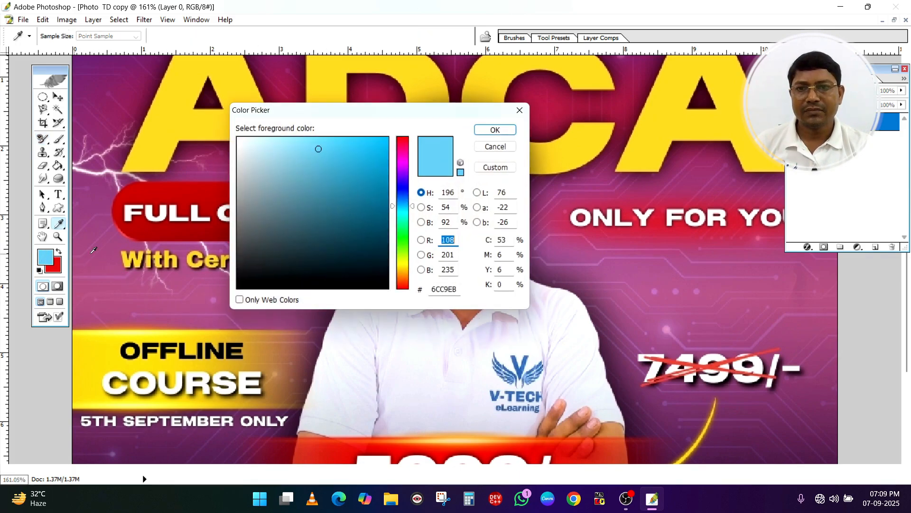
click(395, 243)
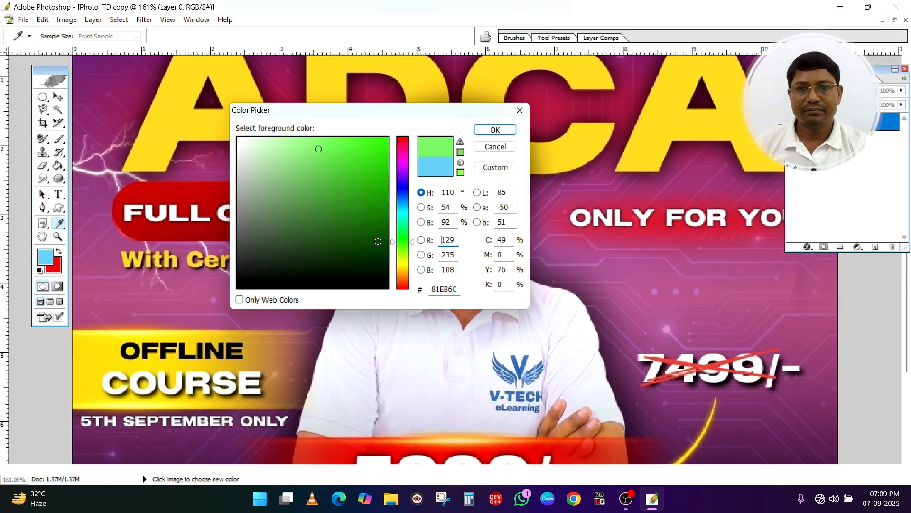
click(381, 242)
click(358, 226)
click(343, 202)
click(368, 180)
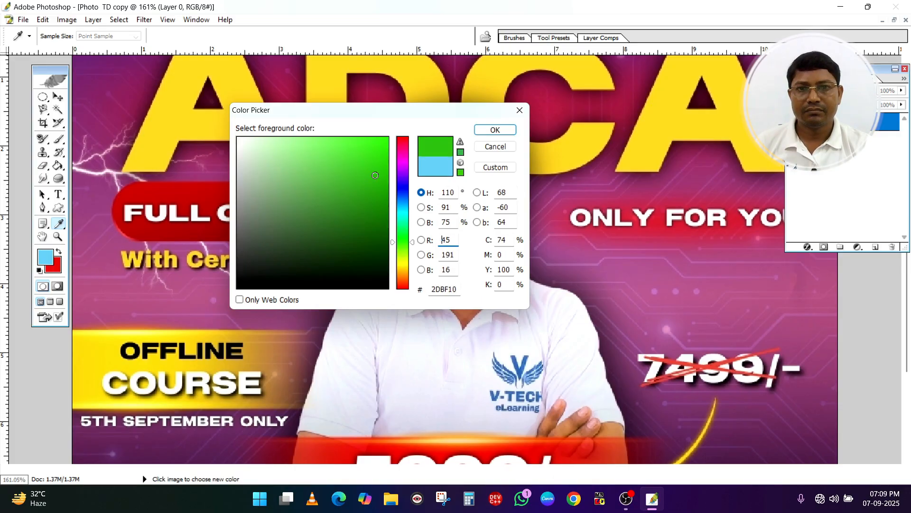
click(495, 130)
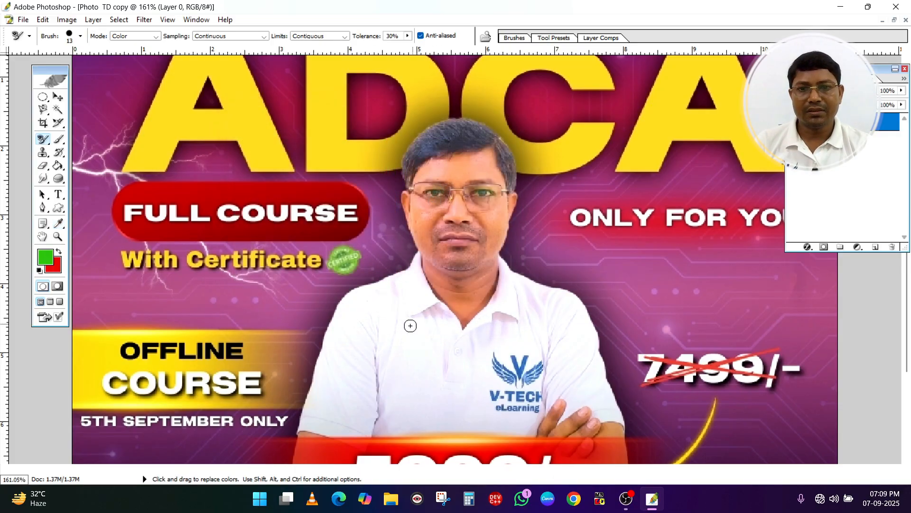
Paint green over the white shirt's chest, and again near the shoulder with Tolerance at 100%, and turn off Anti-aliased
mouse_move(381, 362)
mouse_down()
mouse_move(379, 334)
mouse_move(361, 363)
mouse_move(352, 361)
mouse_move(355, 332)
mouse_move(370, 361)
mouse_up()
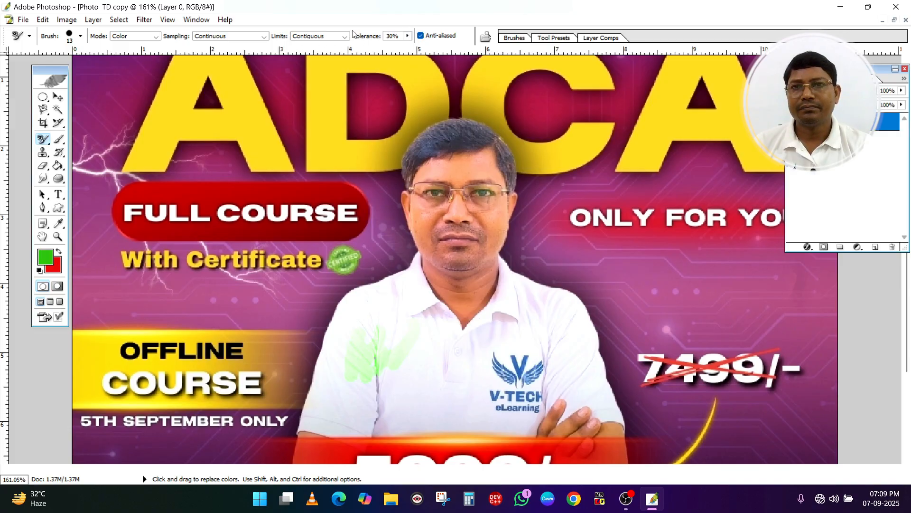
click(407, 37)
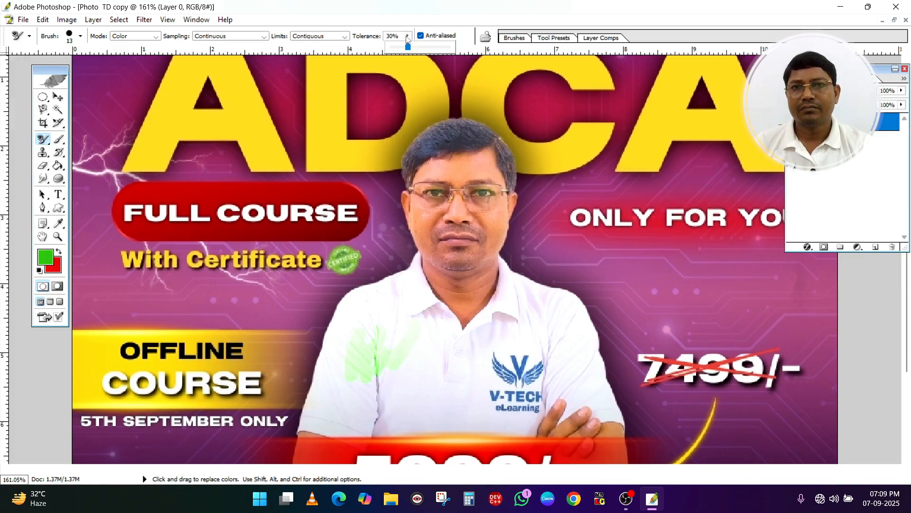
drag(415, 49, 450, 54)
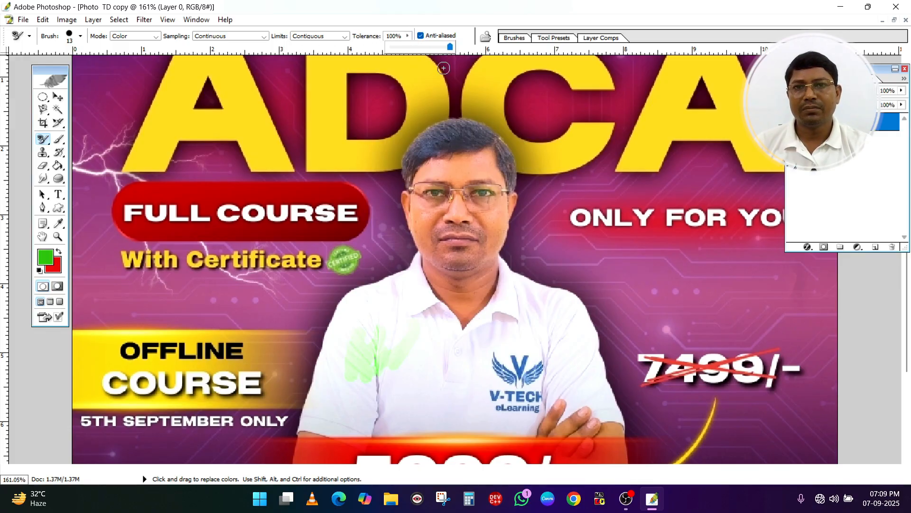
click(386, 304)
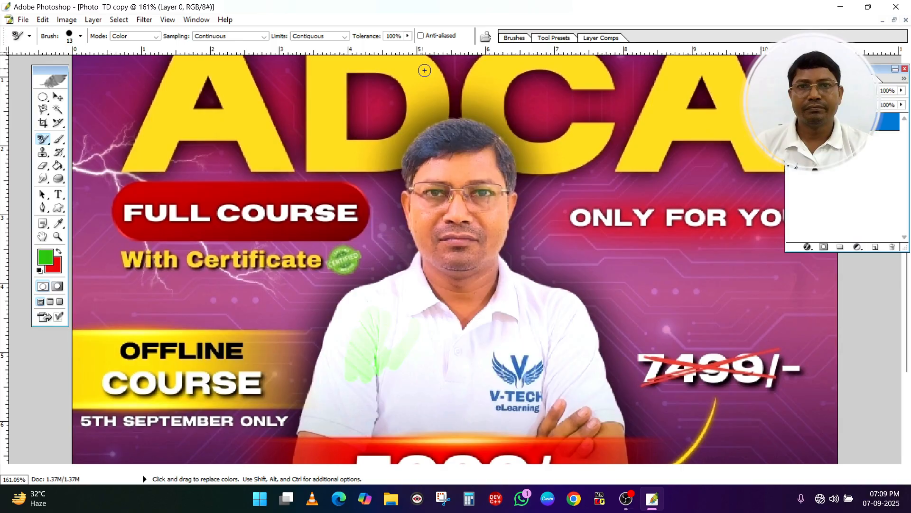
Set the Tolerance to 1% and paint more green on the shirt below the shoulder
click(408, 36)
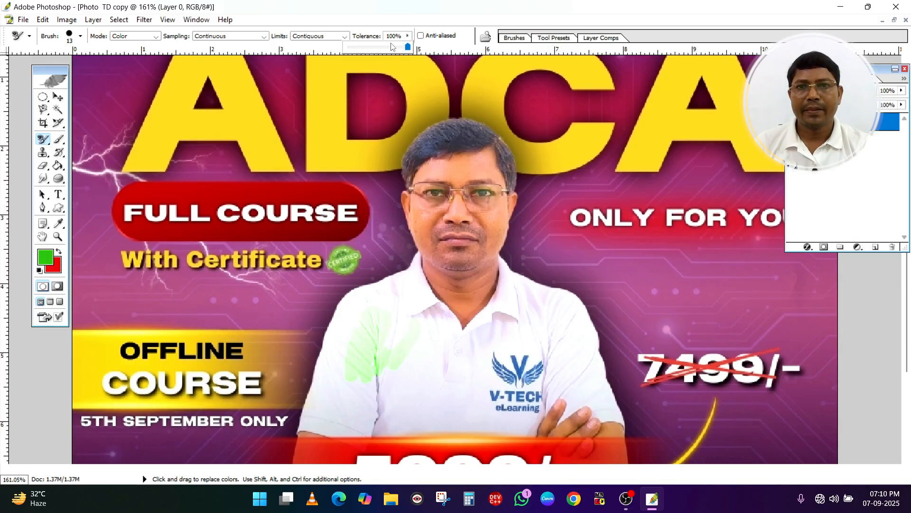
drag(407, 47, 384, 47)
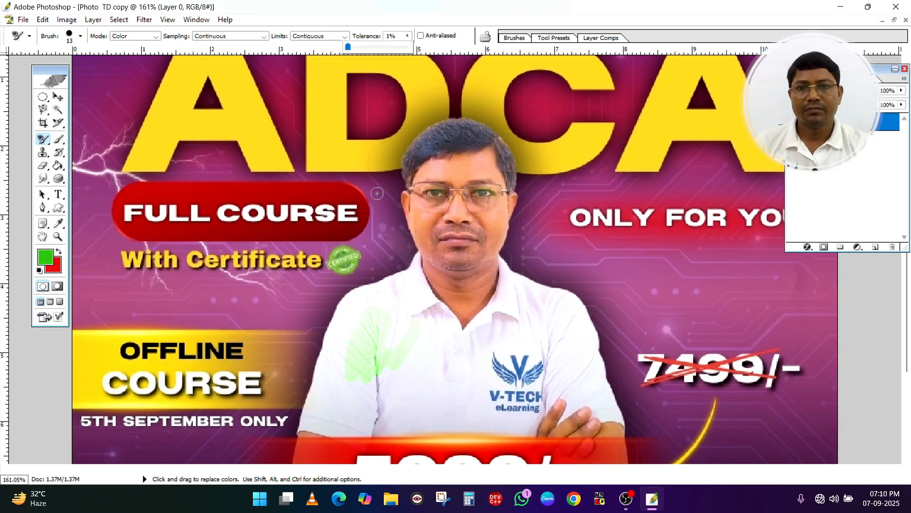
click(368, 317)
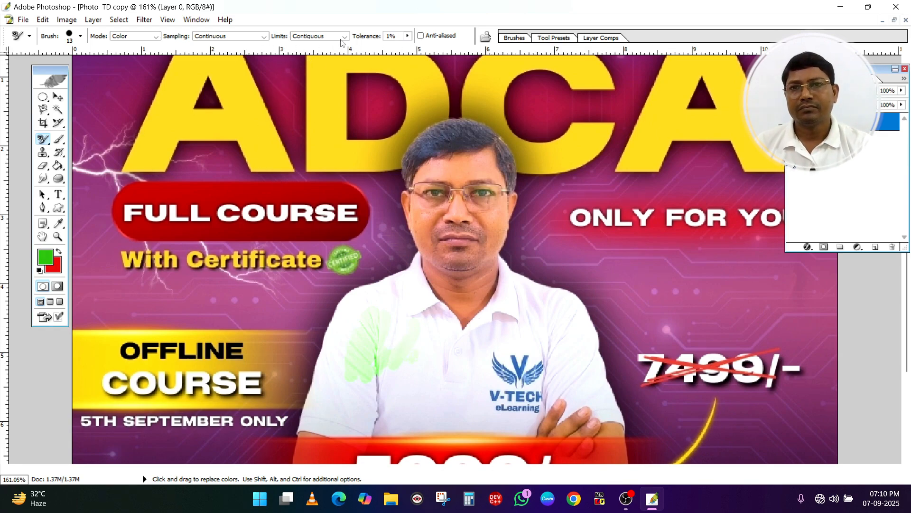
Keep Sampling on Continuous, Limits on Contiguous and Mode on Color, and paint another green stroke down the shirt's chest
click(243, 36)
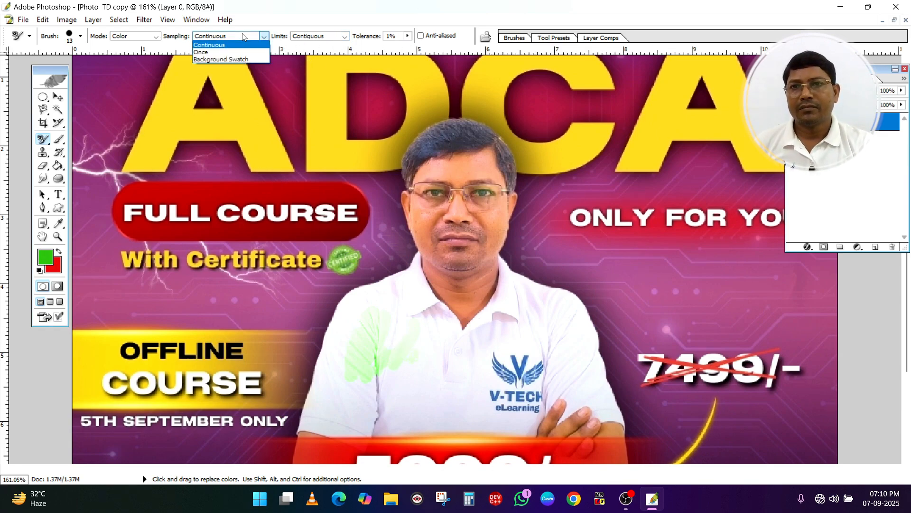
click(223, 46)
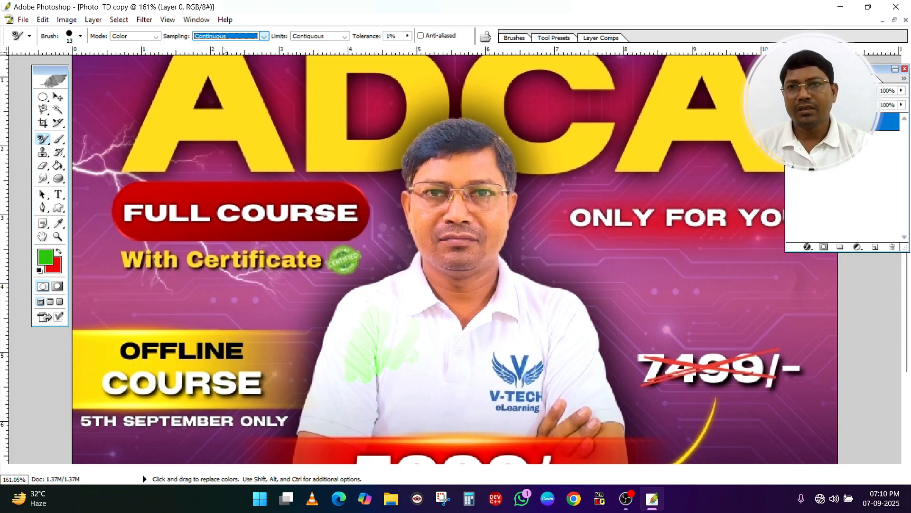
click(312, 37)
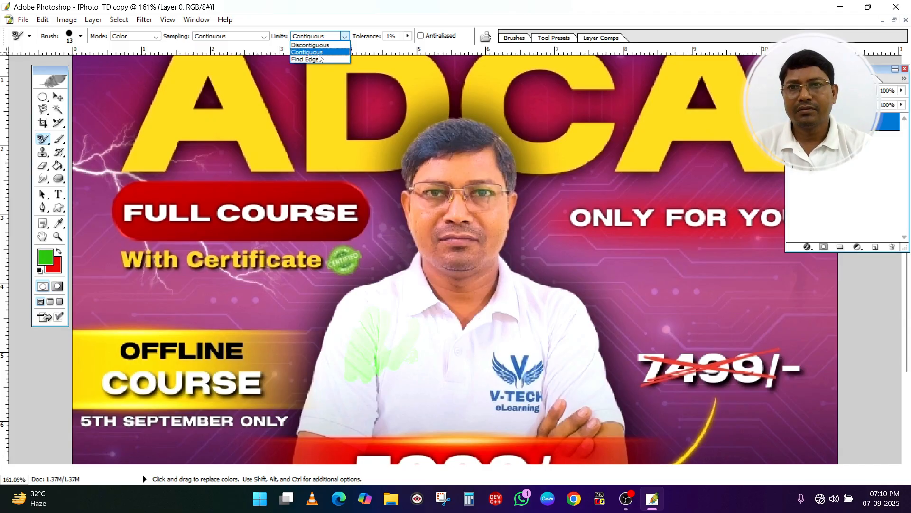
click(318, 53)
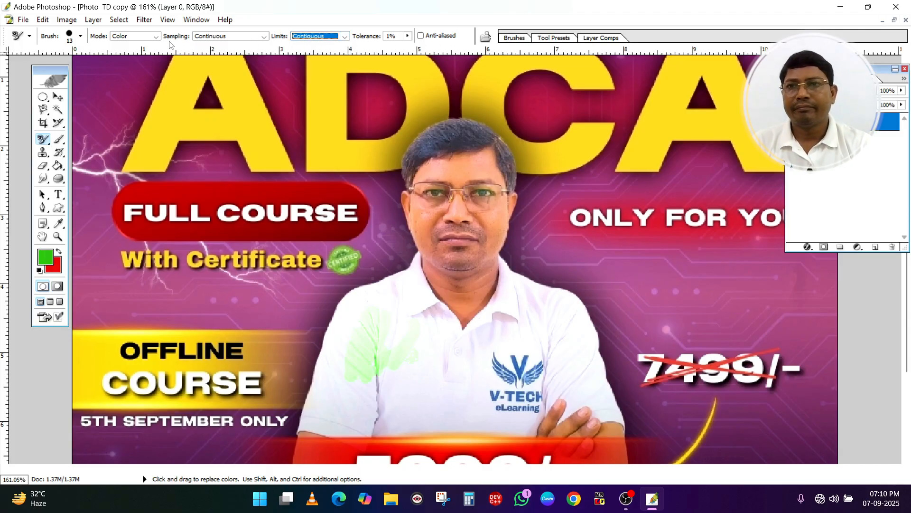
click(144, 36)
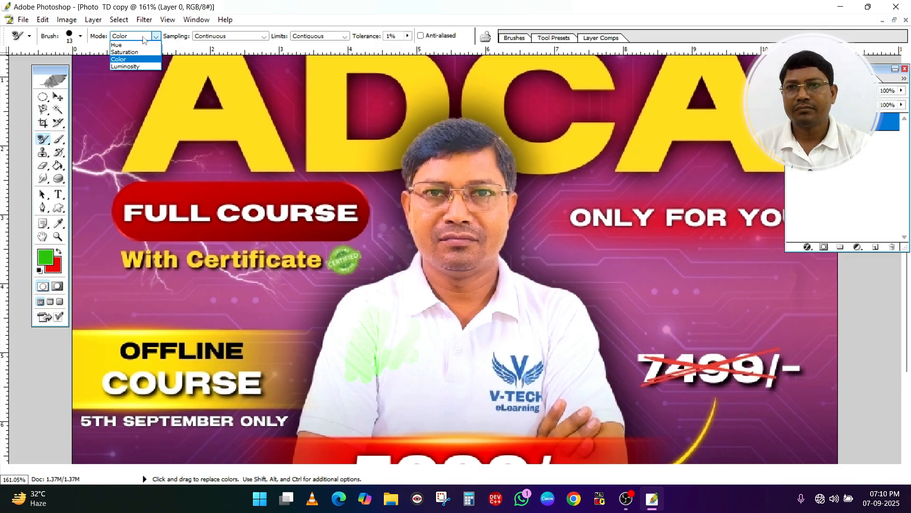
click(144, 38)
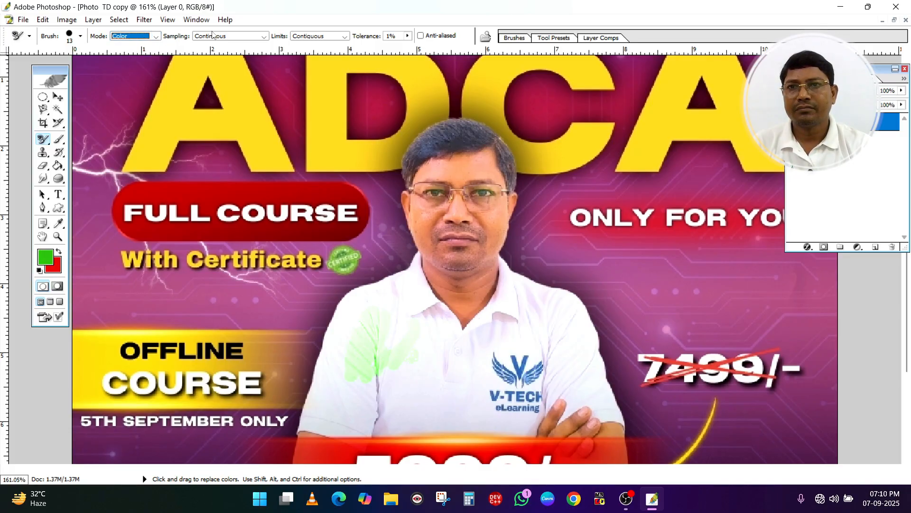
mouse_move(384, 299)
mouse_down()
mouse_move(408, 390)
mouse_move(420, 349)
mouse_move(410, 370)
mouse_up()
Set the Limits to Discontiguous and paint a short green stroke over the tinted shirt area below the shoulder
click(317, 36)
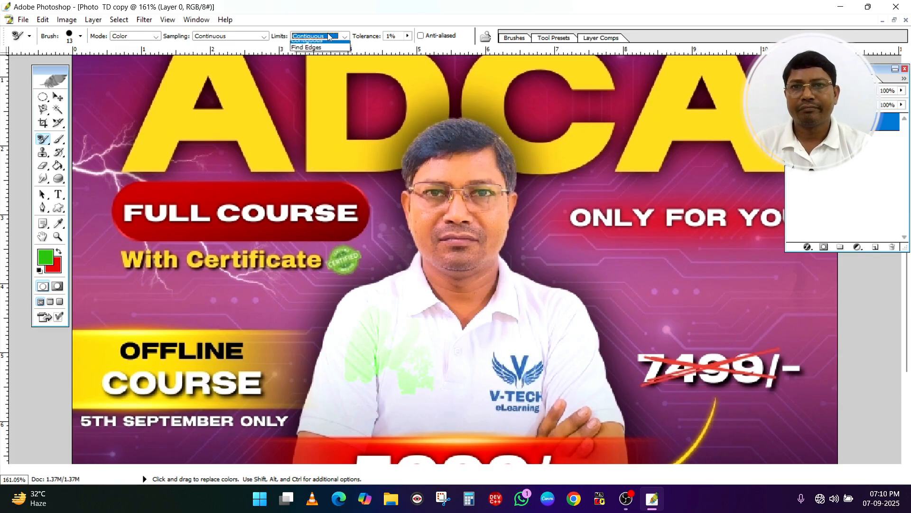
click(311, 54)
drag(359, 341, 365, 330)
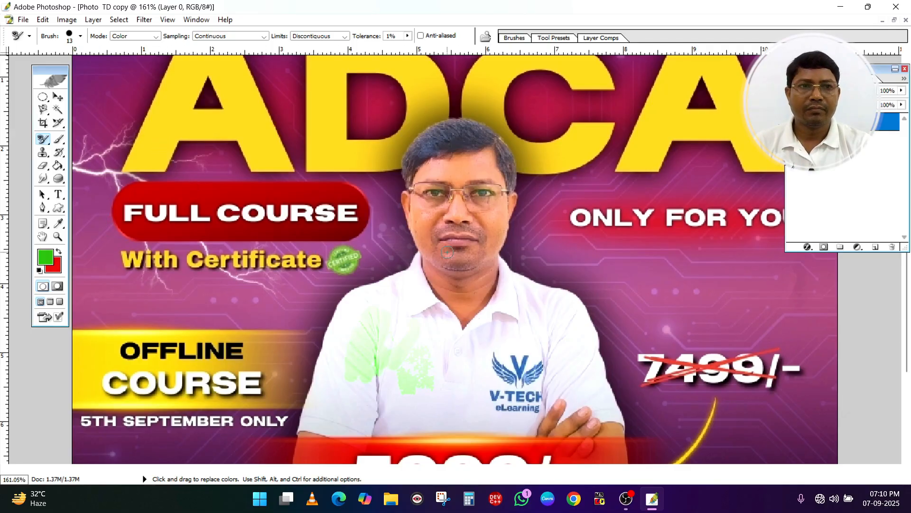
Set the Tolerance to 25% and paint green over the shirt's lower chest and the adjoining sleeve beside the yellow banner
click(408, 37)
drag(410, 47, 423, 54)
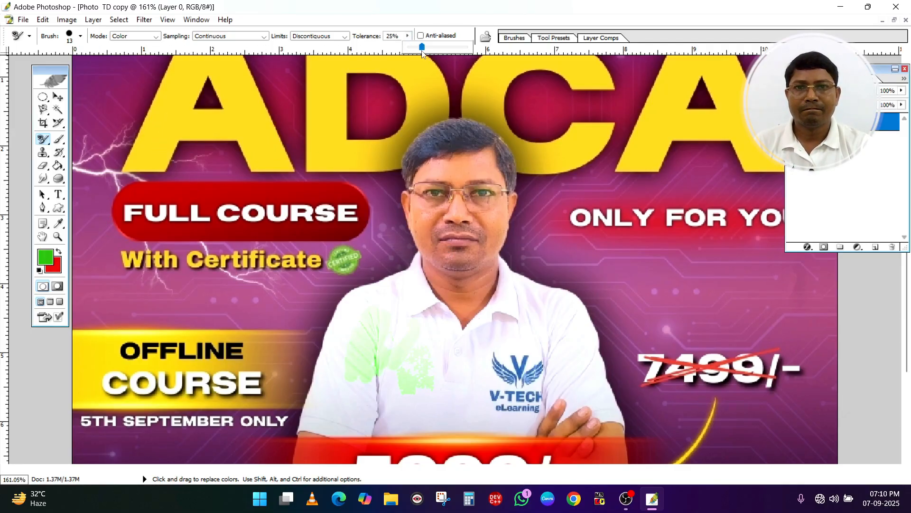
click(383, 357)
mouse_move(382, 358)
mouse_down()
mouse_move(407, 393)
mouse_move(406, 370)
mouse_move(434, 362)
mouse_move(409, 353)
mouse_move(373, 380)
mouse_move(359, 376)
mouse_move(341, 349)
mouse_move(353, 307)
mouse_move(410, 403)
mouse_move(380, 419)
mouse_move(372, 395)
mouse_move(395, 416)
mouse_move(433, 422)
mouse_move(400, 413)
mouse_move(438, 402)
mouse_move(409, 407)
mouse_move(446, 410)
mouse_up()
scroll(416, 345, down, 3)
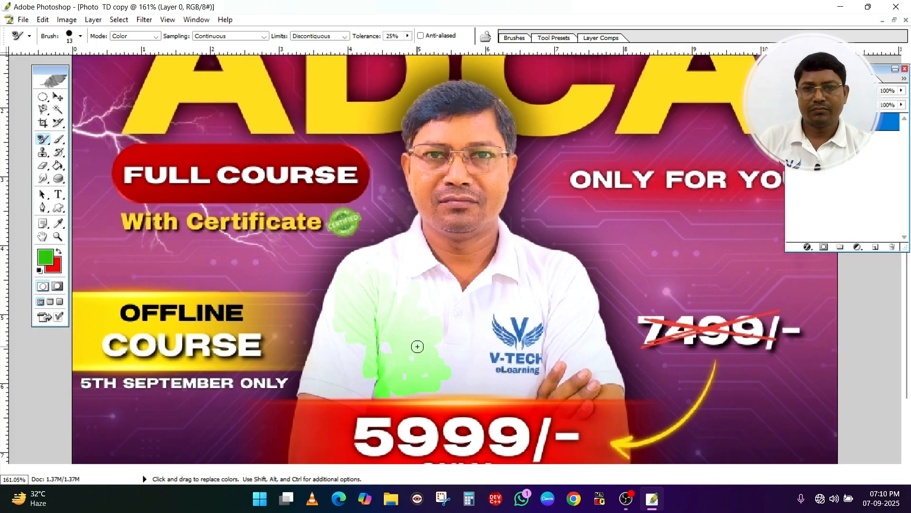
mouse_move(404, 380)
mouse_down()
mouse_move(435, 388)
mouse_move(331, 357)
mouse_move(327, 387)
mouse_move(317, 370)
mouse_move(324, 345)
mouse_move(309, 374)
mouse_up()
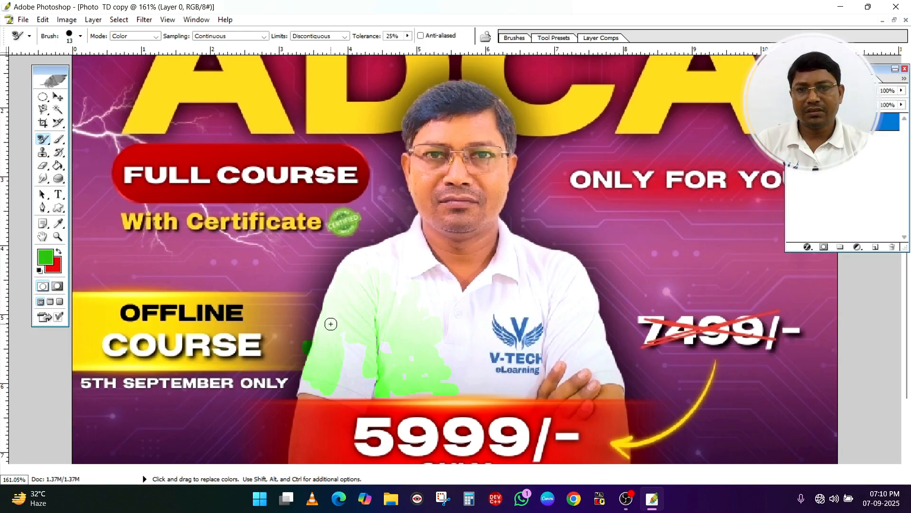
mouse_move(331, 324)
mouse_down()
mouse_move(357, 307)
mouse_move(347, 348)
mouse_move(368, 368)
mouse_up()
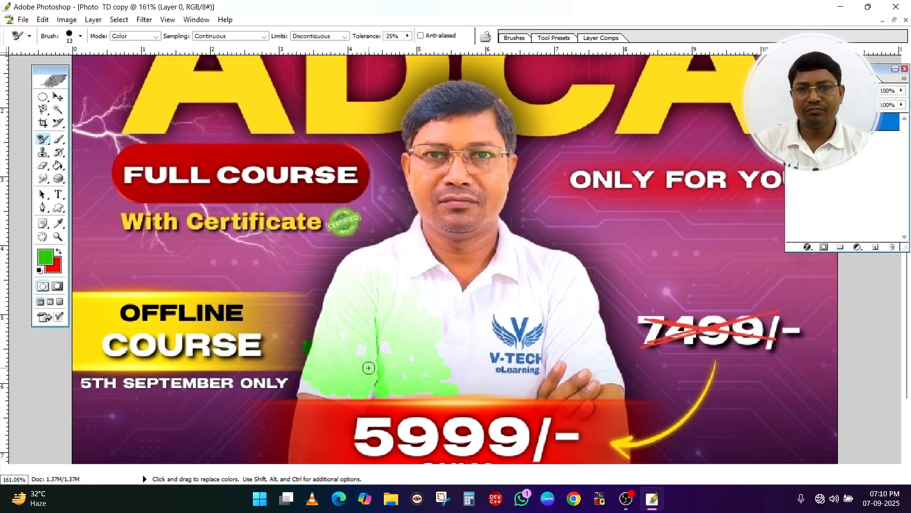
Paint green over the collar, the logo side of the shirt and the purple background above the crossed-out price
key(ctrl+plus)
key(ctrl+plus)
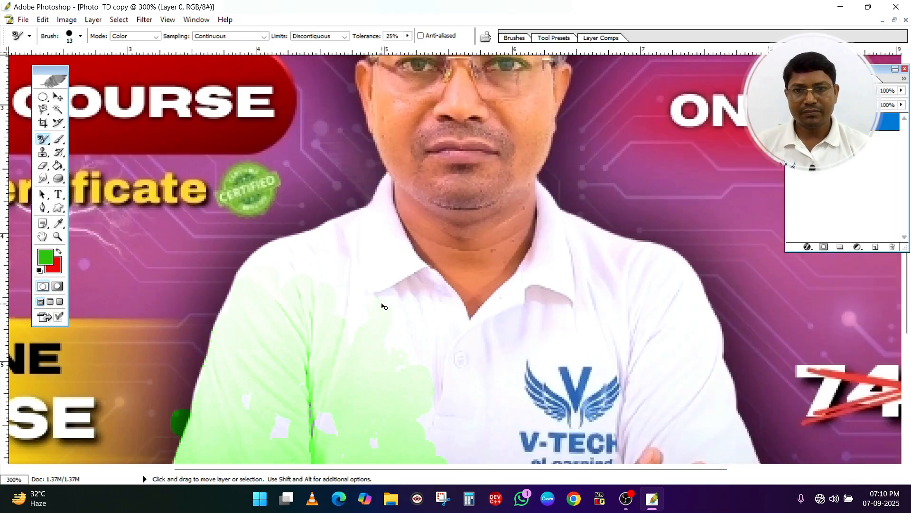
mouse_move(352, 270)
mouse_down()
mouse_move(372, 285)
mouse_move(367, 269)
mouse_move(377, 280)
mouse_move(390, 269)
mouse_move(386, 243)
mouse_move(396, 269)
mouse_move(381, 220)
mouse_move(415, 273)
mouse_move(418, 321)
mouse_move(439, 295)
mouse_move(429, 310)
mouse_move(400, 302)
mouse_move(355, 329)
mouse_move(391, 338)
mouse_move(414, 356)
mouse_up()
mouse_move(534, 304)
mouse_down()
mouse_move(513, 319)
mouse_move(508, 340)
mouse_up()
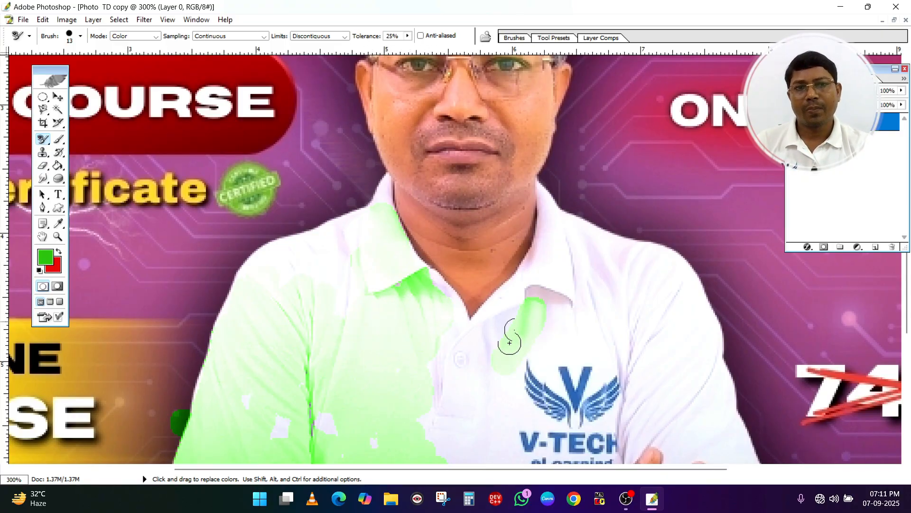
mouse_move(657, 170)
mouse_down()
mouse_move(672, 224)
mouse_move(676, 192)
mouse_move(687, 184)
mouse_move(703, 227)
mouse_move(735, 240)
mouse_move(788, 312)
mouse_move(859, 314)
mouse_up()
mouse_move(576, 266)
mouse_down()
mouse_move(621, 290)
mouse_move(665, 357)
mouse_up()
mouse_move(567, 344)
mouse_down()
mouse_move(510, 383)
mouse_move(427, 370)
mouse_up()
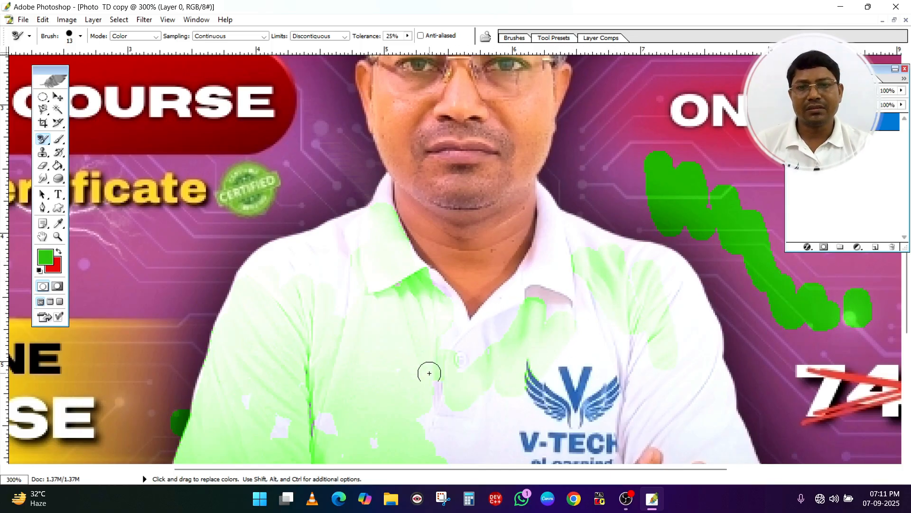
Restore the original colors of the shirt and the purple background by painting over the green areas with the History Brush
scroll(233, 216, down, 2)
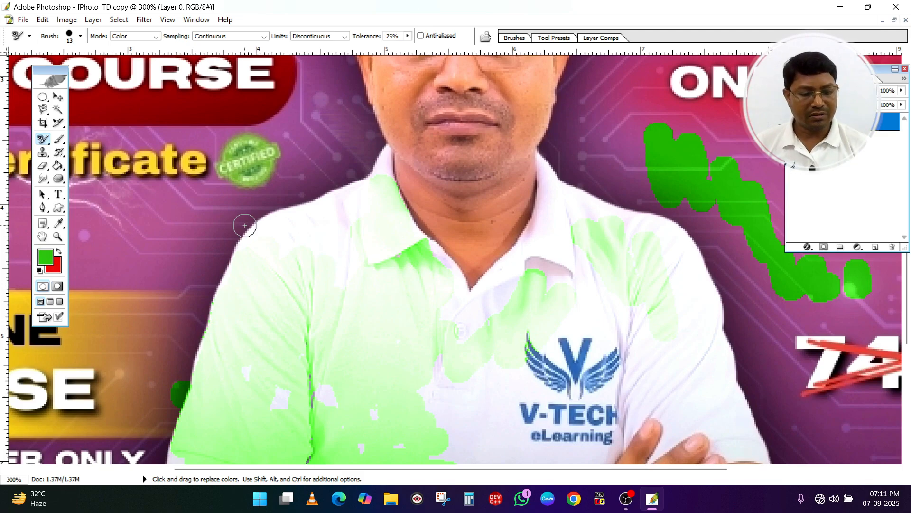
key(ctrl+minus)
key(ctrl+minus)
scroll(260, 173, up, 1)
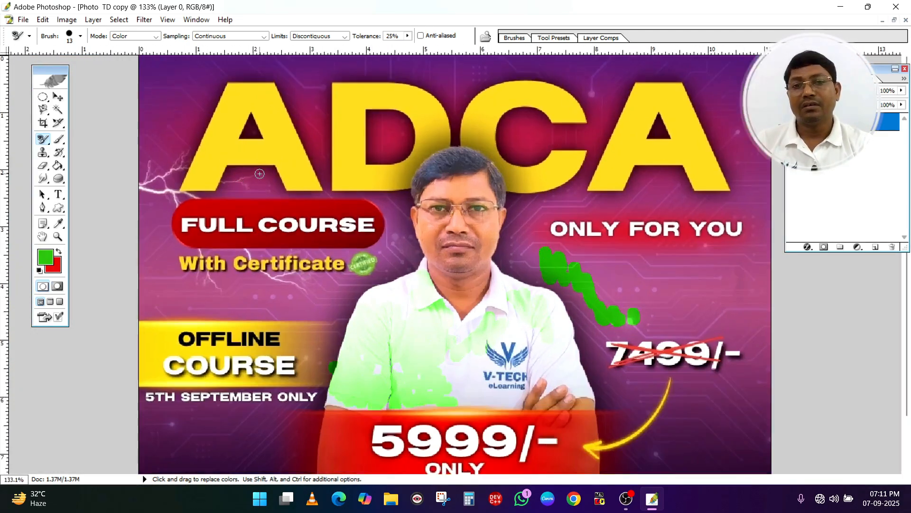
click(59, 152)
mouse_move(340, 283)
mouse_down()
mouse_move(434, 307)
mouse_move(384, 354)
mouse_move(312, 393)
mouse_move(454, 366)
mouse_move(359, 412)
mouse_move(486, 313)
mouse_up()
mouse_move(546, 254)
mouse_down()
mouse_move(608, 284)
mouse_move(624, 327)
mouse_move(634, 323)
mouse_up()
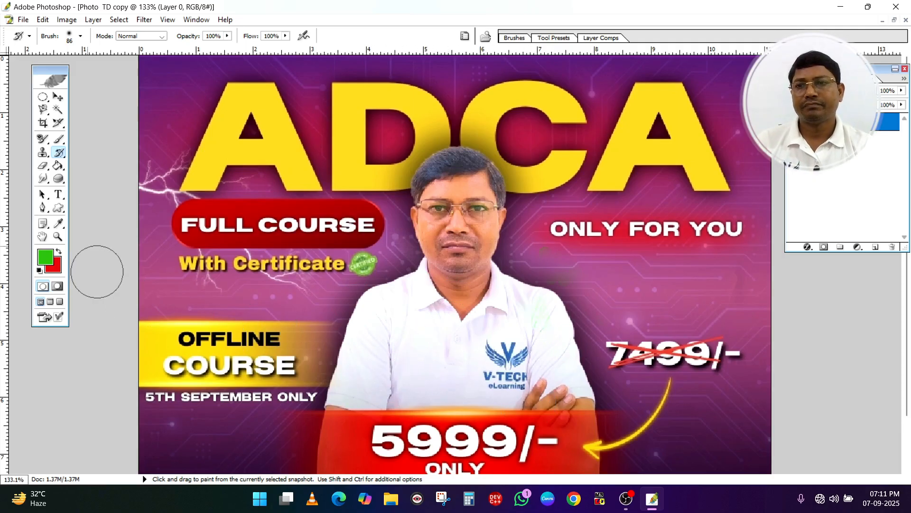
click(61, 153)
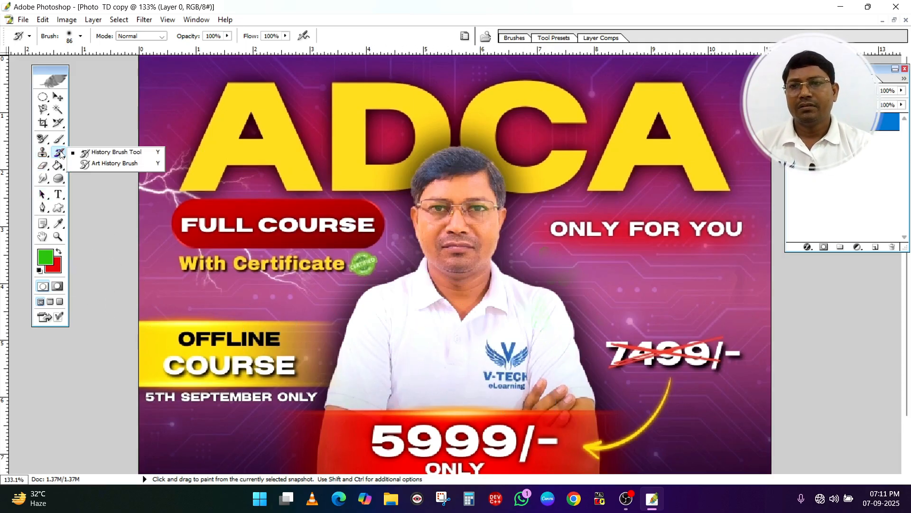
click(42, 140)
click(101, 139)
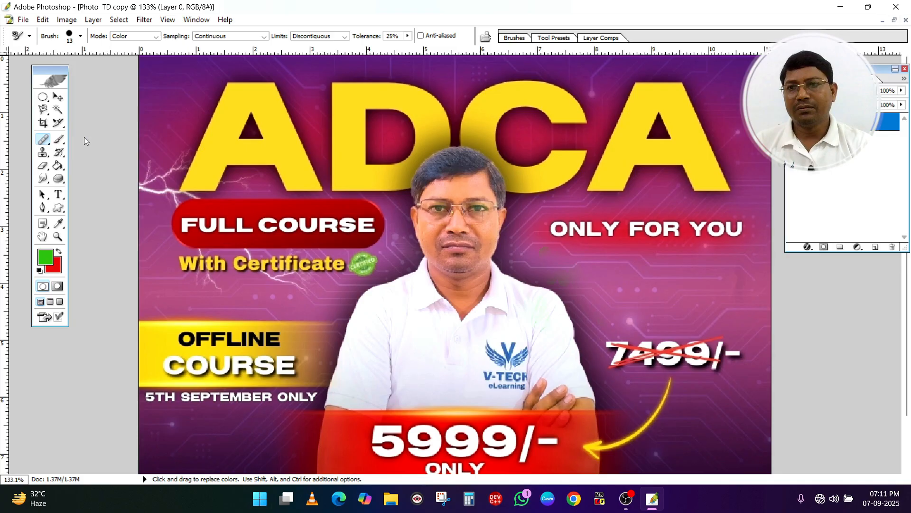
Cover the man's face and hair with the current blue bubble pattern using the Pattern Stamp Tool in Normal mode at 100% opacity
click(42, 151)
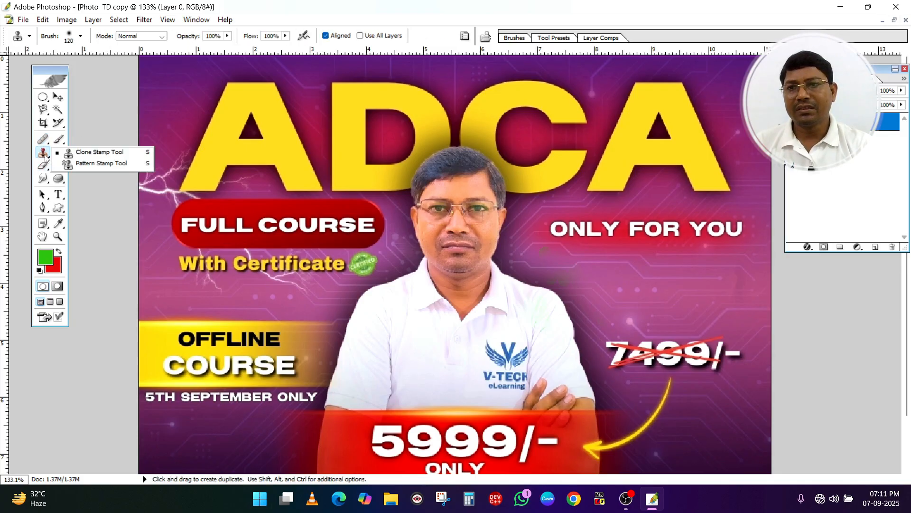
click(102, 163)
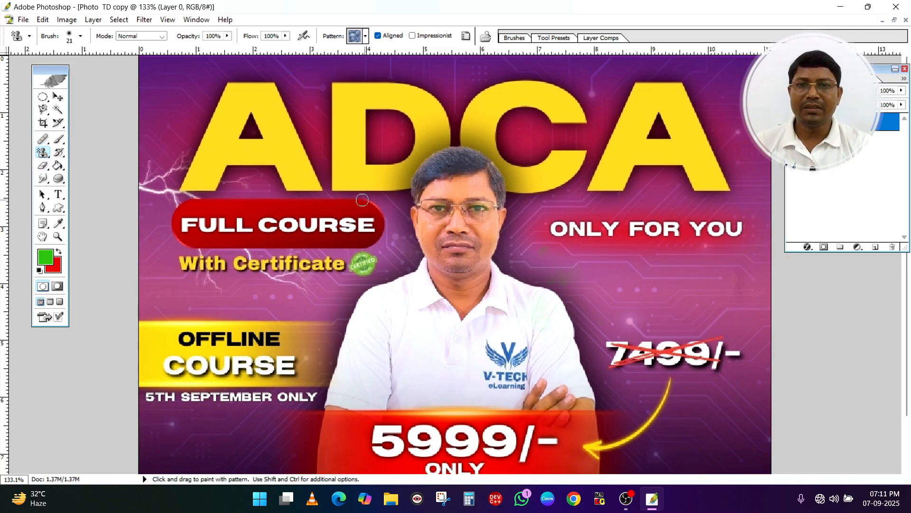
mouse_move(455, 183)
mouse_down()
mouse_move(429, 192)
mouse_move(479, 189)
mouse_move(433, 187)
mouse_move(430, 197)
mouse_move(465, 174)
mouse_up()
mouse_move(515, 183)
mouse_down()
mouse_move(451, 215)
mouse_move(501, 218)
mouse_move(465, 207)
mouse_move(411, 211)
mouse_move(481, 235)
mouse_move(504, 234)
mouse_move(508, 209)
mouse_move(478, 230)
mouse_move(478, 249)
mouse_move(450, 265)
mouse_move(436, 260)
mouse_move(485, 243)
mouse_up()
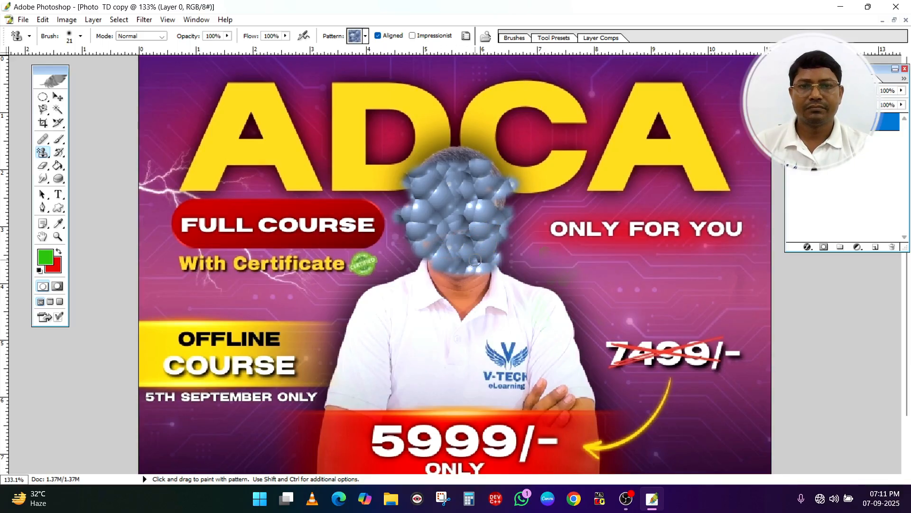
mouse_move(508, 201)
mouse_down()
mouse_move(445, 156)
mouse_move(485, 165)
mouse_move(492, 207)
mouse_up()
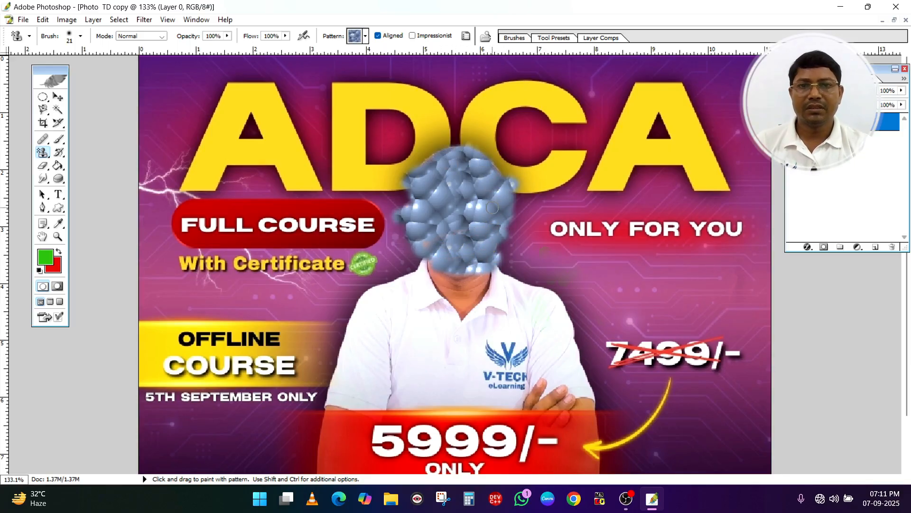
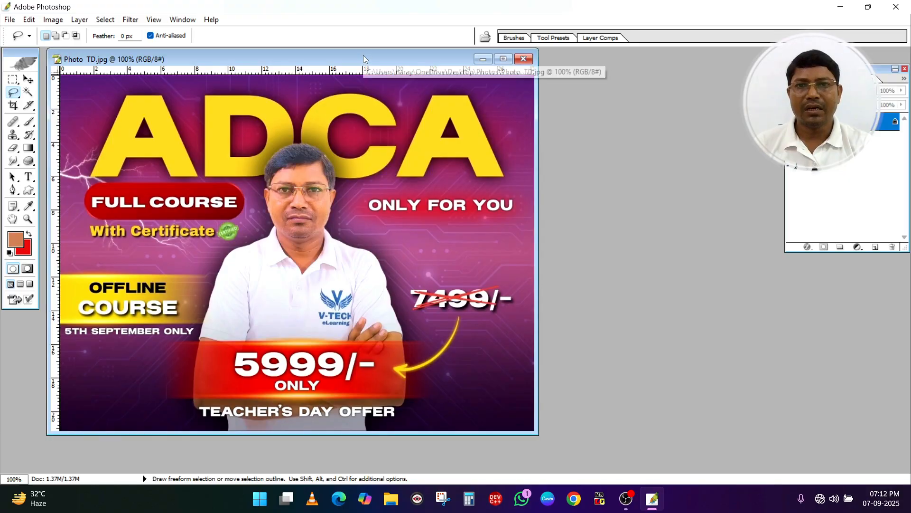
Duplicate the poster image as Photo TD copy, close the original and move the copy's window up
right_click(363, 60)
click(398, 65)
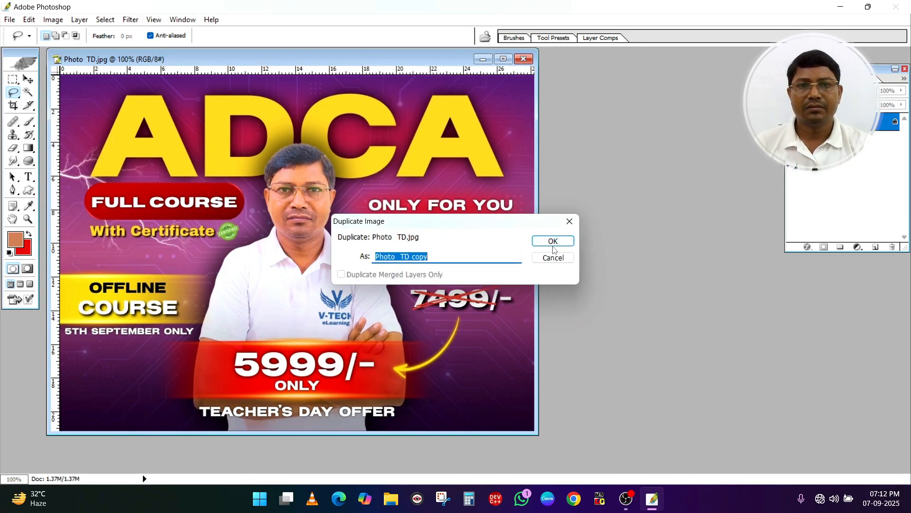
click(553, 241)
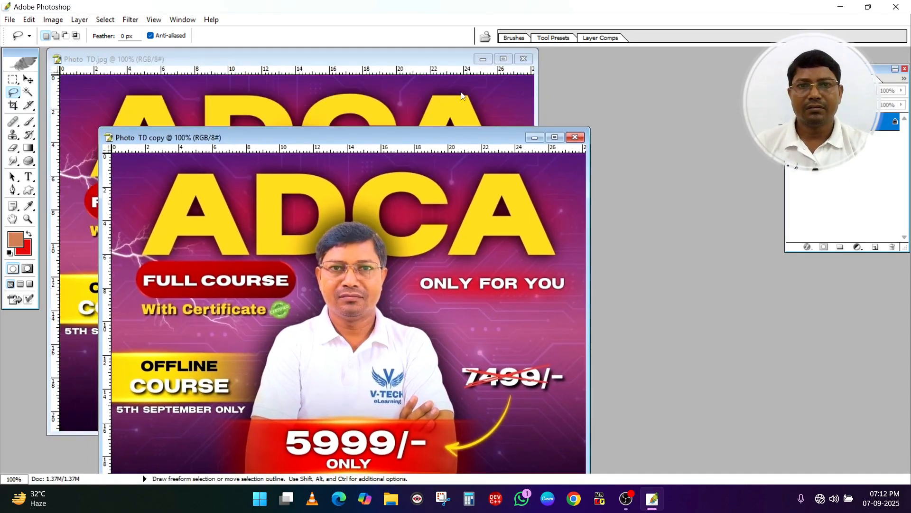
click(523, 59)
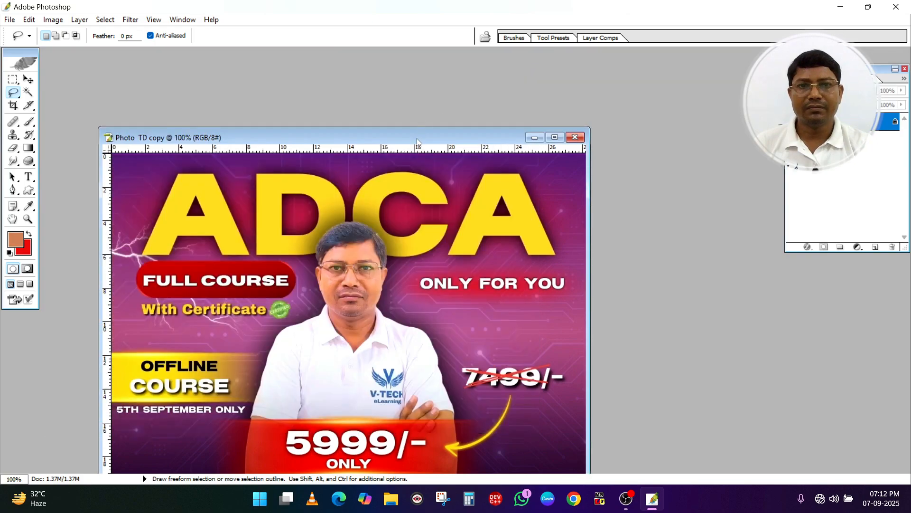
drag(417, 138, 468, 78)
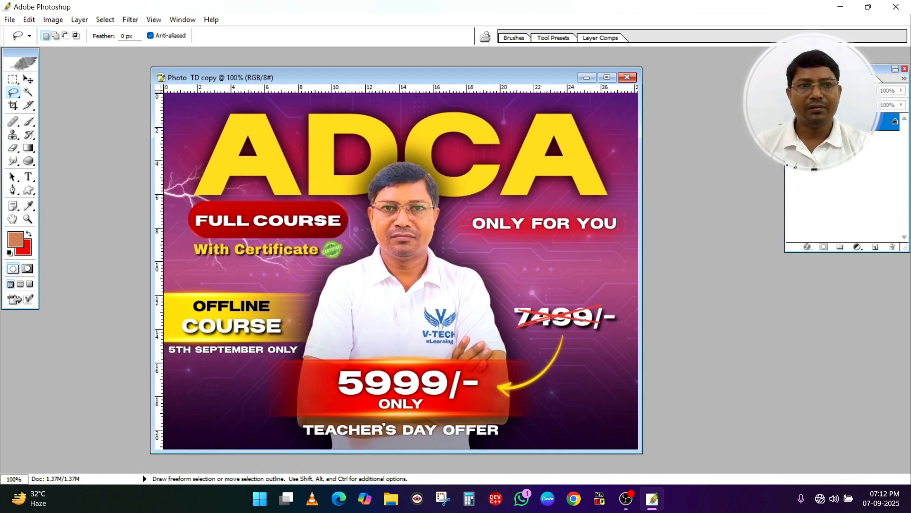
Convert the Photo TD copy's background into an editable layer named Layer 0 and maximize the document window
double_click(886, 121)
click(472, 190)
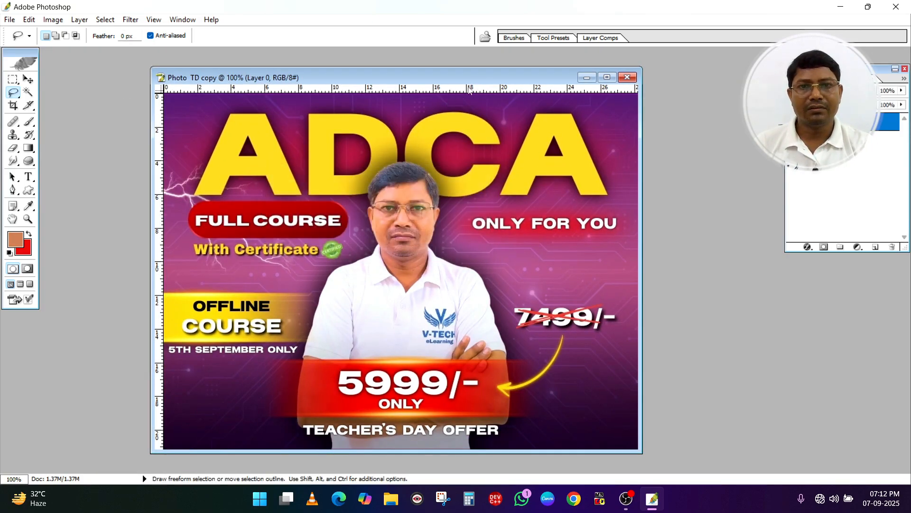
click(607, 77)
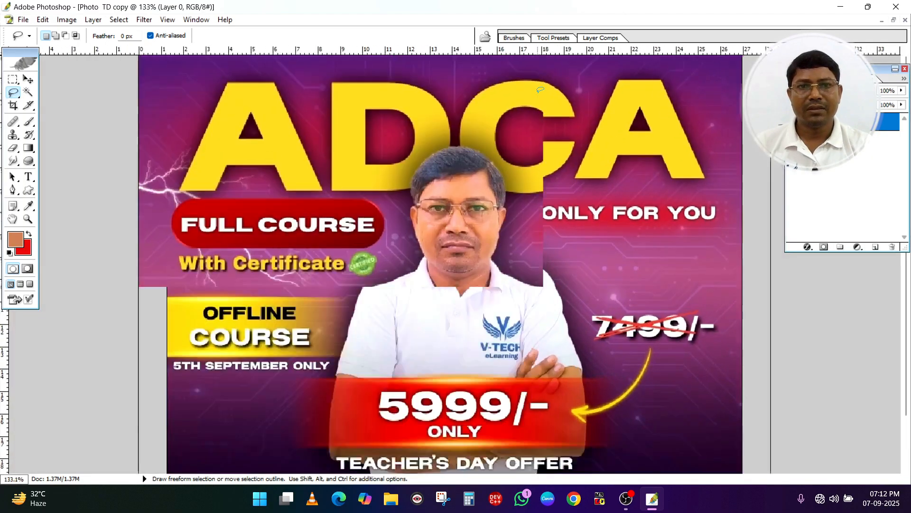
Open the rose picture named images from the Photos folder and return to the Photo TD copy
key(ctrl)
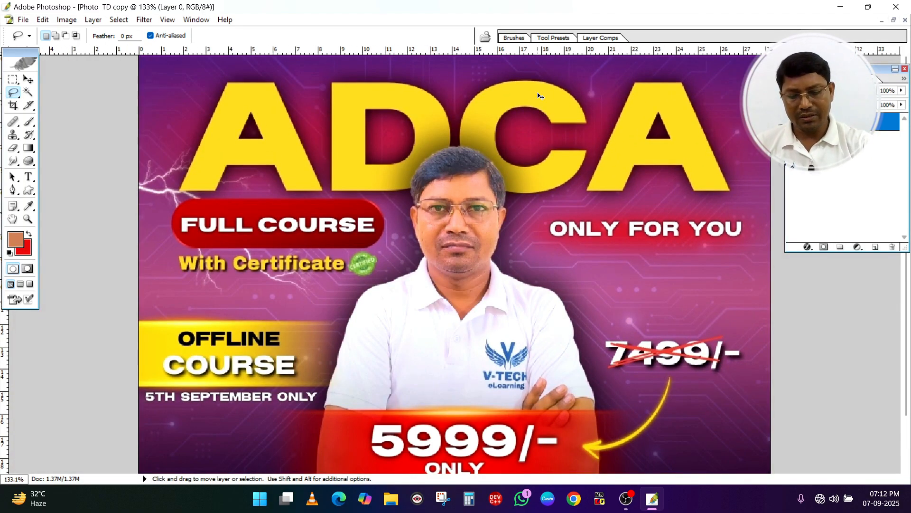
key(ctrl+o)
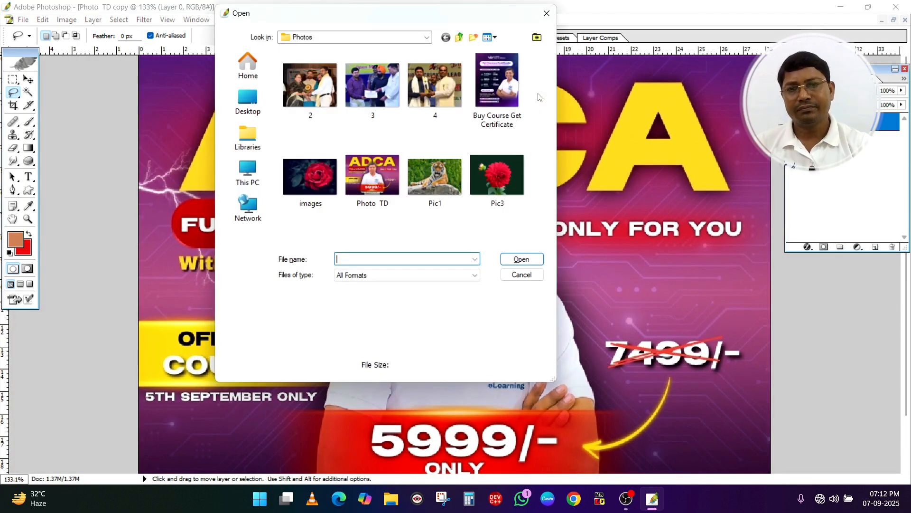
click(322, 166)
click(515, 259)
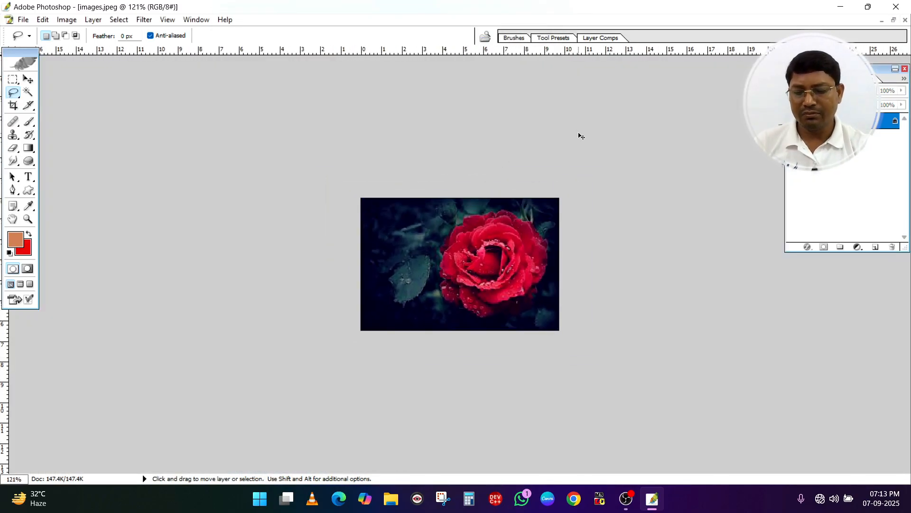
key(ctrl+Tab)
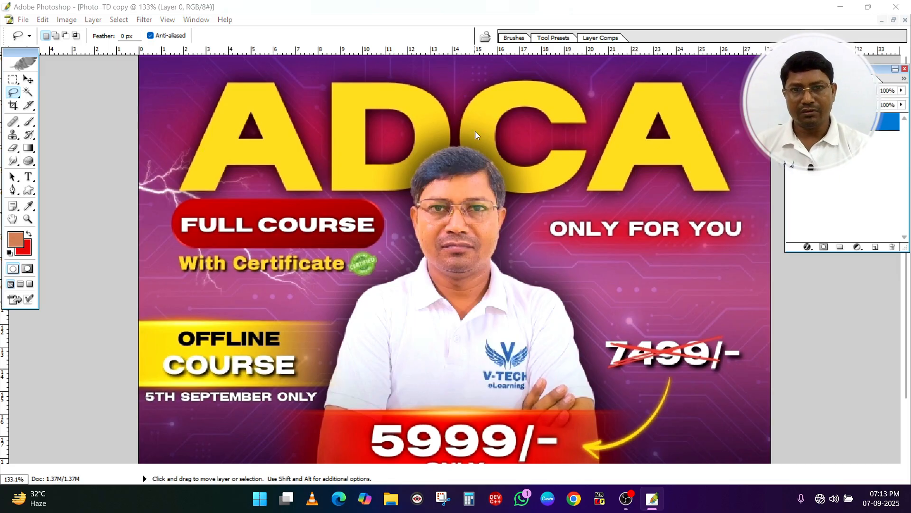
Open the dahlia picture Pic3 from the Photos folder
key(ctrl+o)
double_click(500, 173)
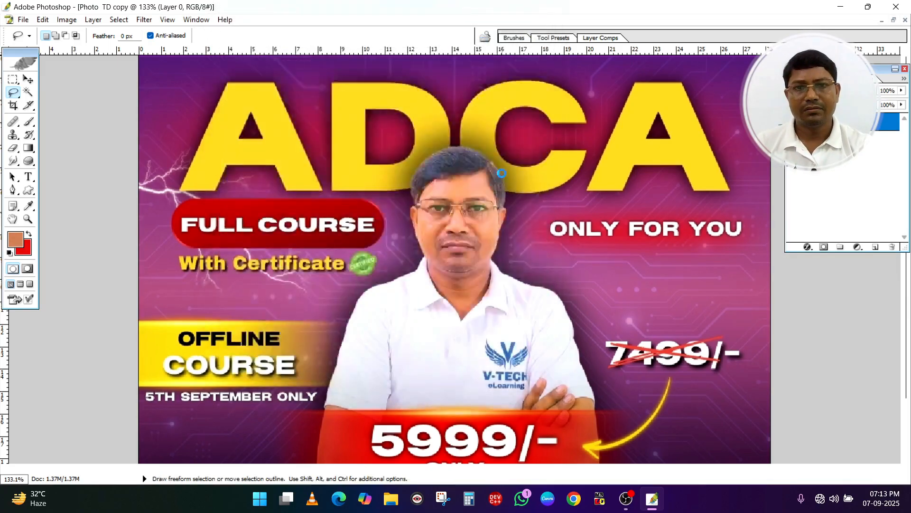
scroll(476, 160, up, 1)
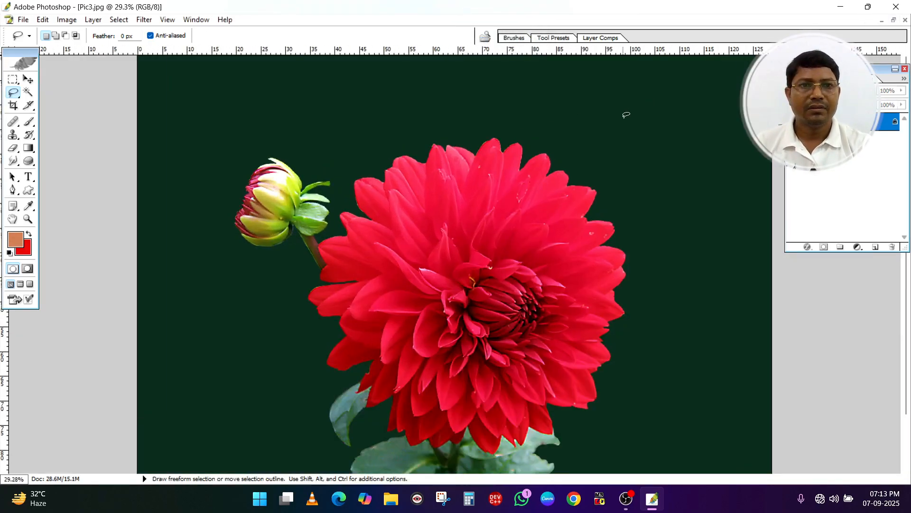
Duplicate the dahlia image as Pic3 copy and close the original
click(894, 21)
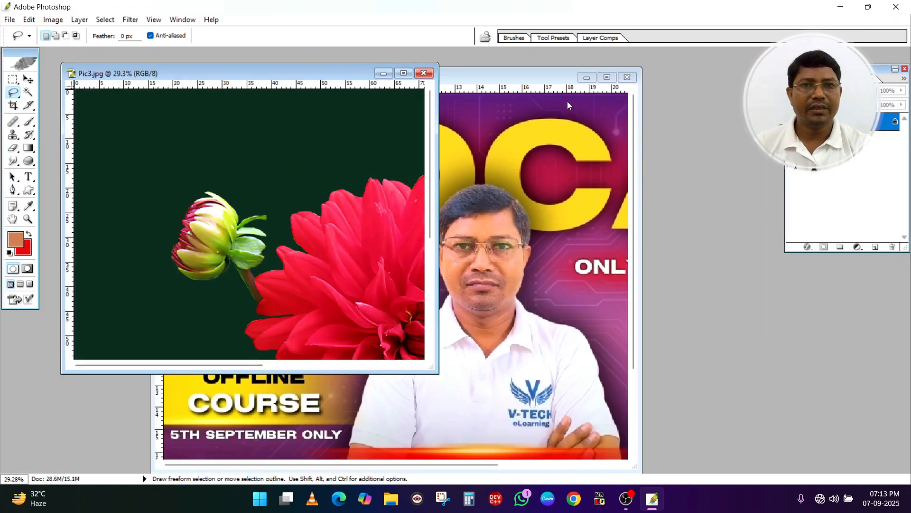
right_click(313, 72)
click(344, 82)
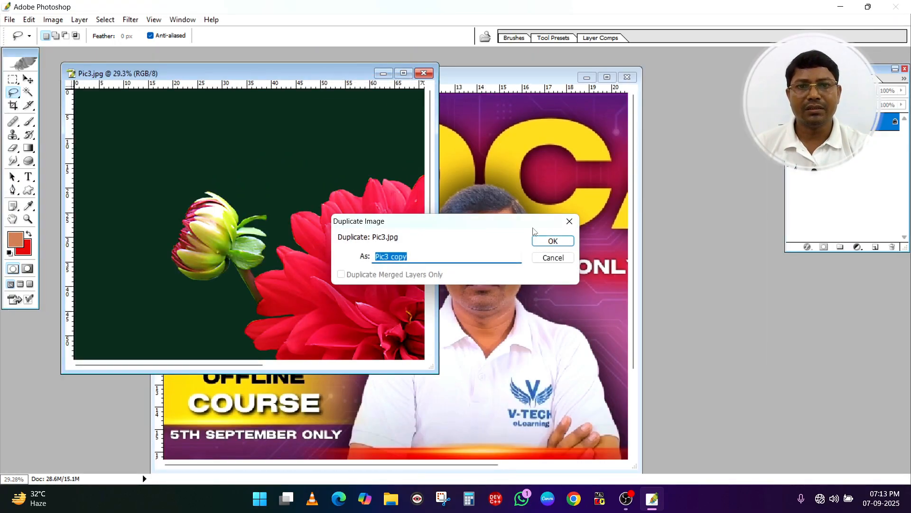
click(546, 245)
drag(327, 78, 340, 123)
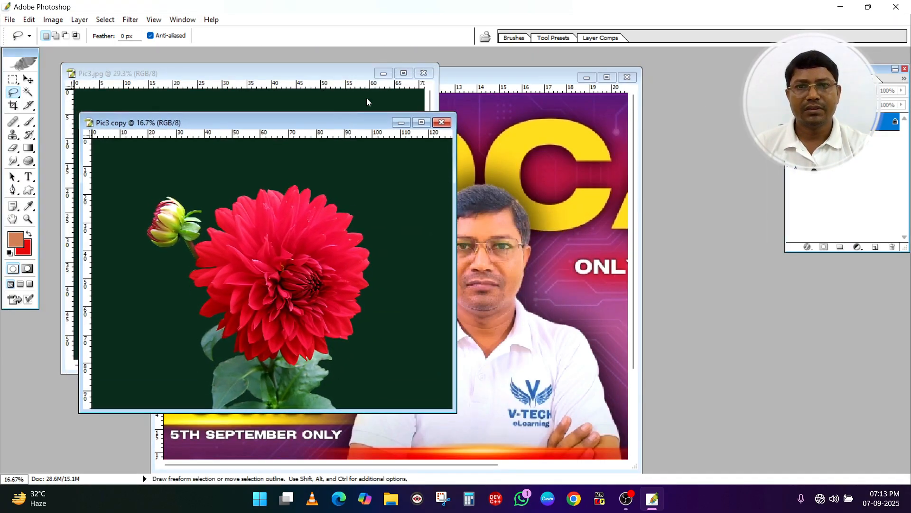
click(424, 73)
Maximize Pic3 copy, convert its background into Layer 0, and switch to the Photo TD copy
click(421, 122)
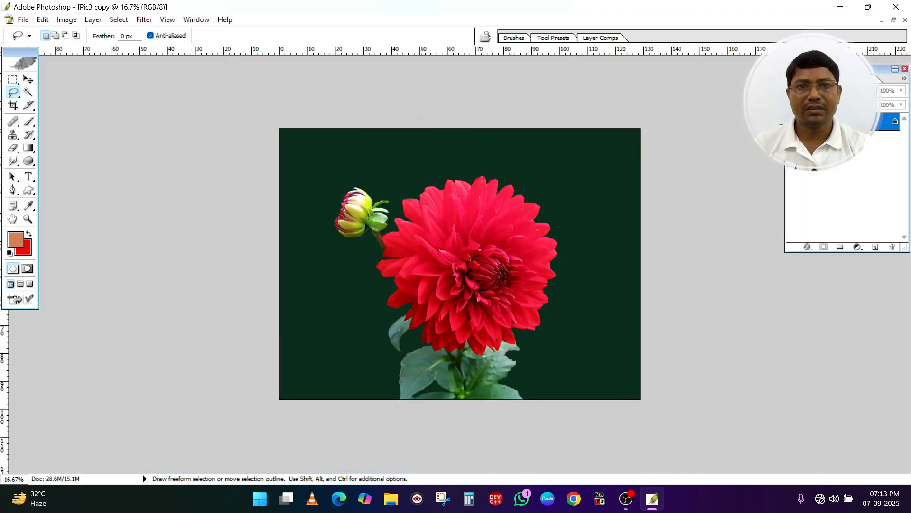
scroll(536, 109, up, 7)
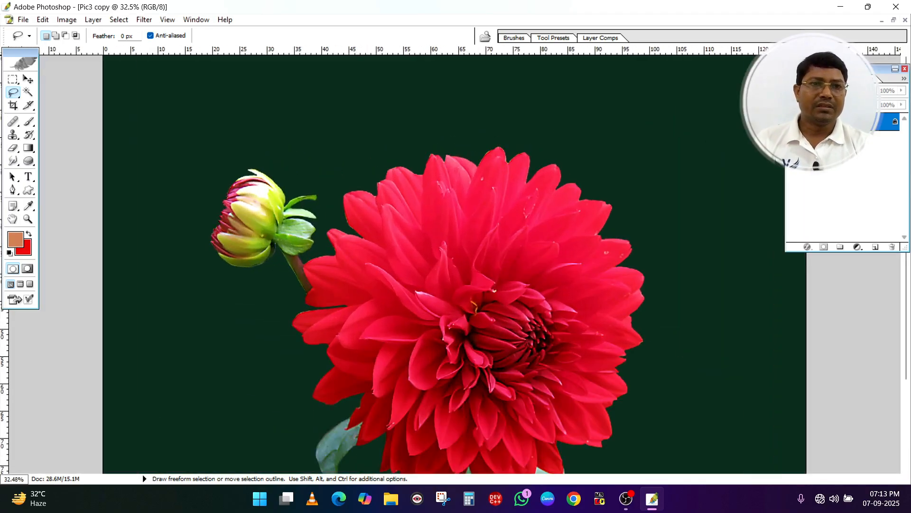
double_click(845, 122)
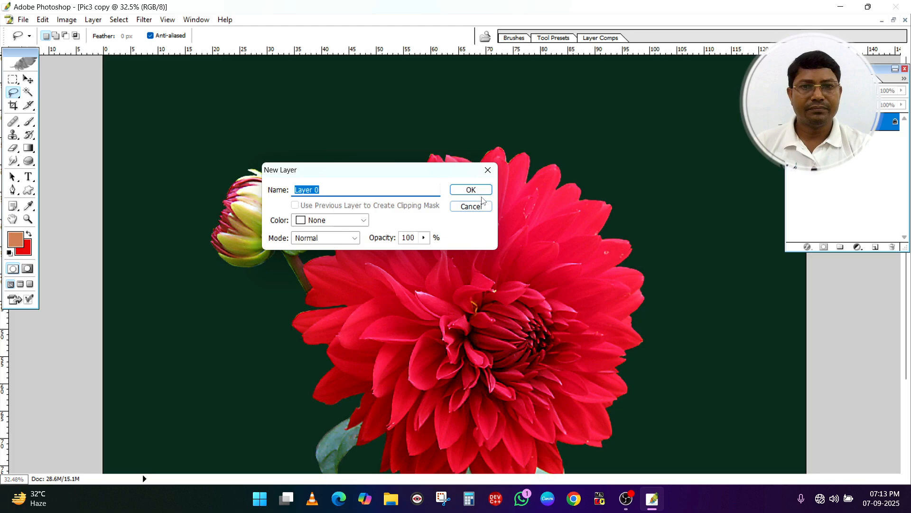
click(471, 189)
key(ctrl+Tab)
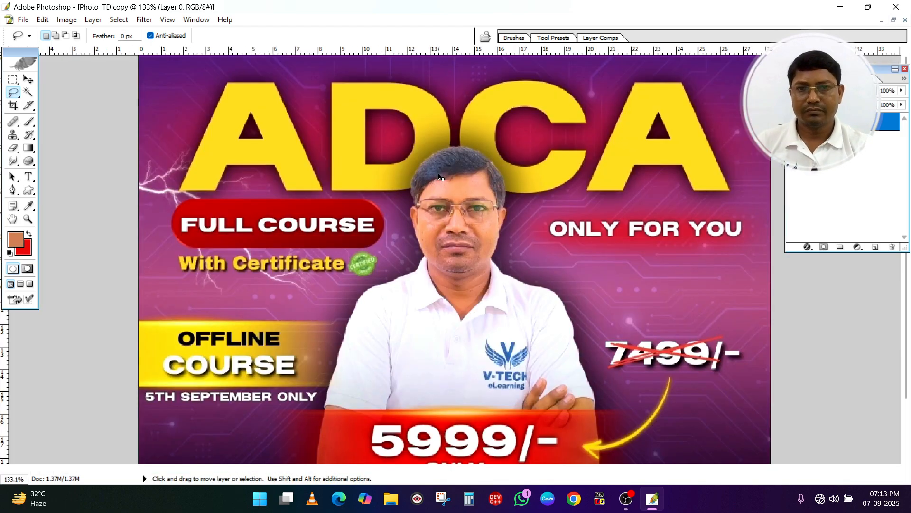
Blur the FULL COURSE text with the Blur Tool at 50% strength and restore it with the History Brush
click(13, 149)
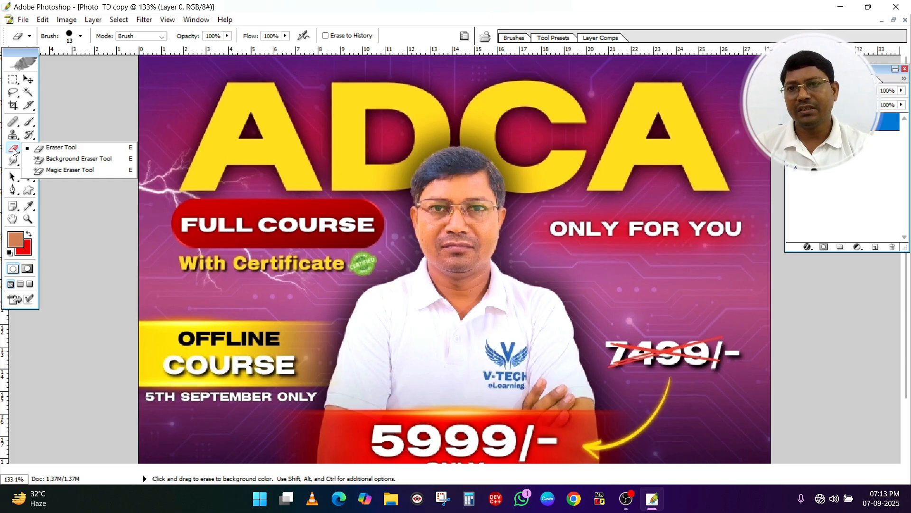
click(13, 162)
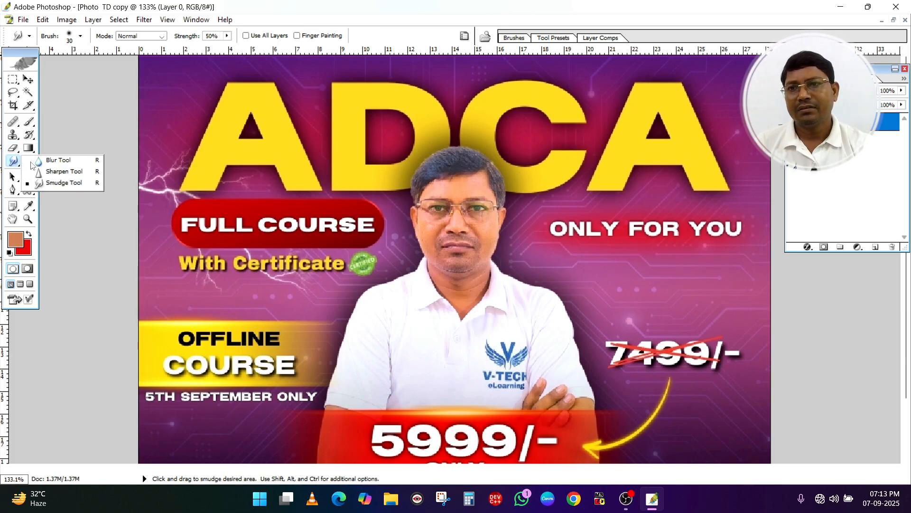
click(45, 161)
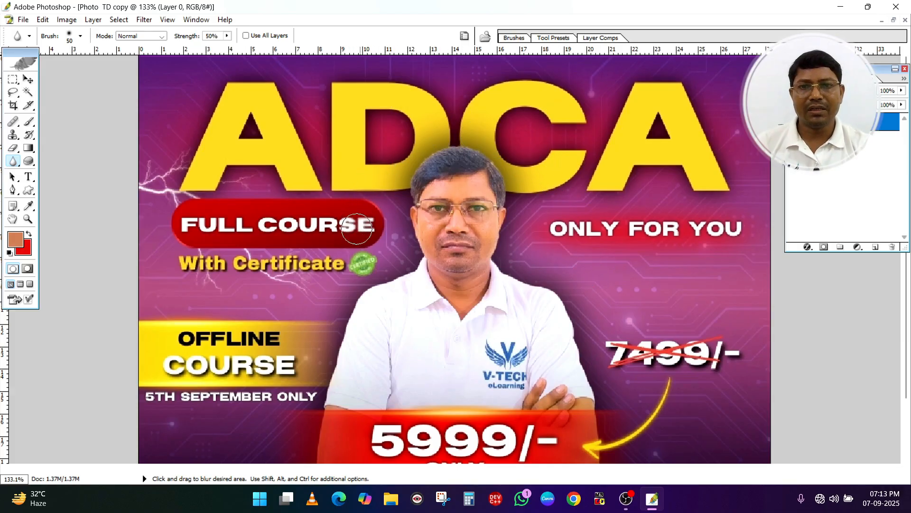
mouse_move(356, 229)
mouse_down()
mouse_move(339, 245)
mouse_move(330, 221)
mouse_move(245, 241)
mouse_move(232, 221)
mouse_move(252, 227)
mouse_move(190, 219)
mouse_move(245, 227)
mouse_move(310, 214)
mouse_move(359, 233)
mouse_up()
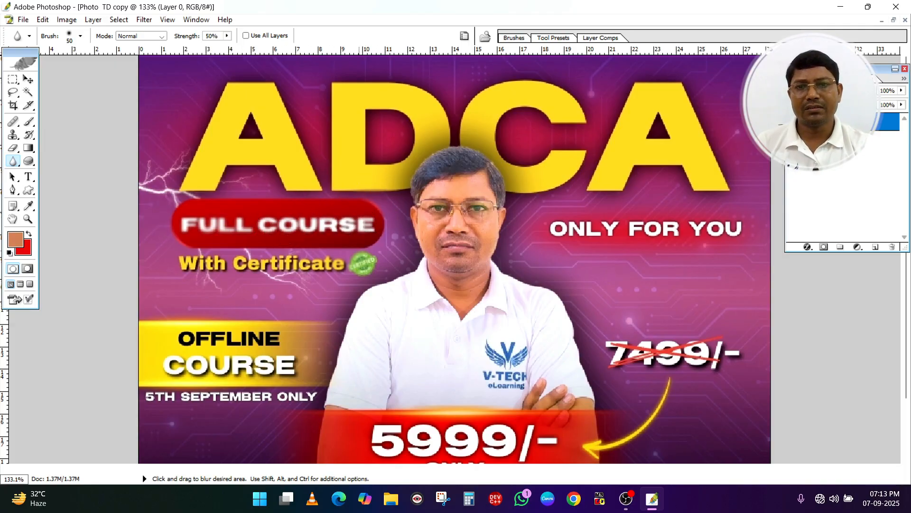
click(30, 136)
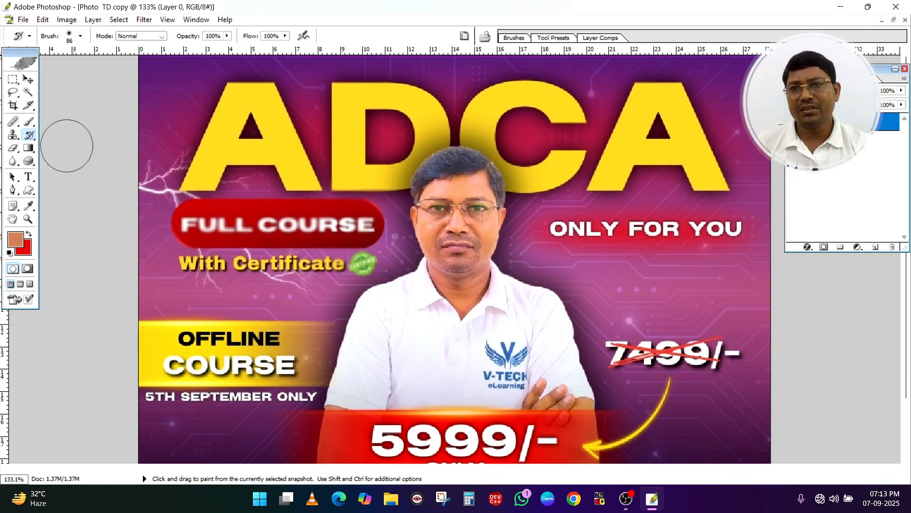
drag(171, 223, 363, 223)
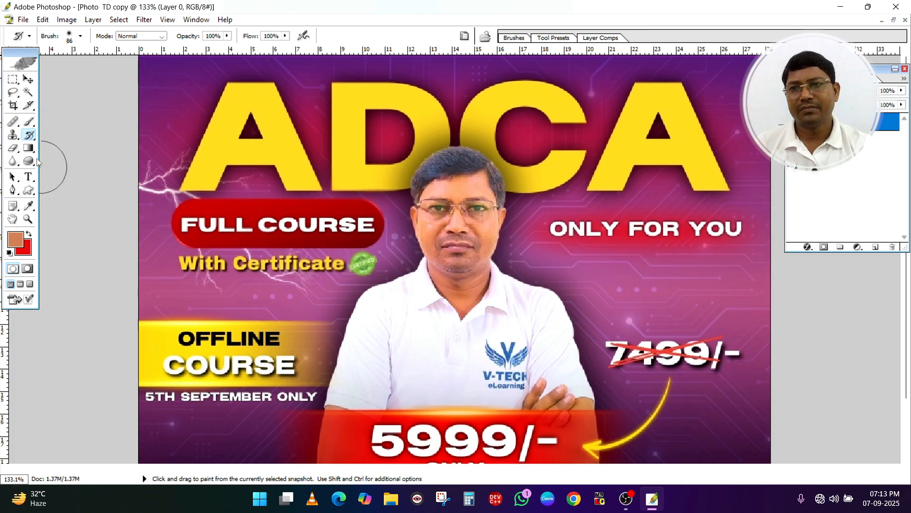
Smear the man's face and hair using the Art History Brush with the Tight Short style and 50 px area
click(32, 138)
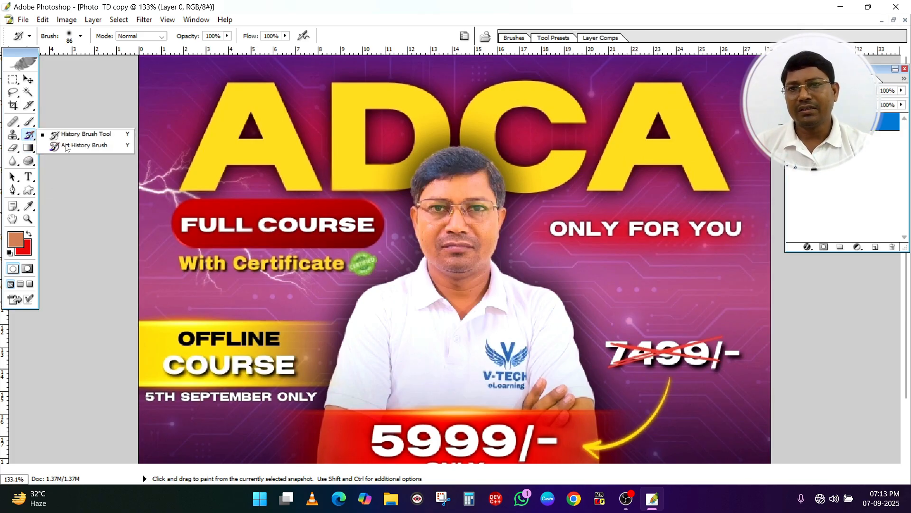
click(80, 146)
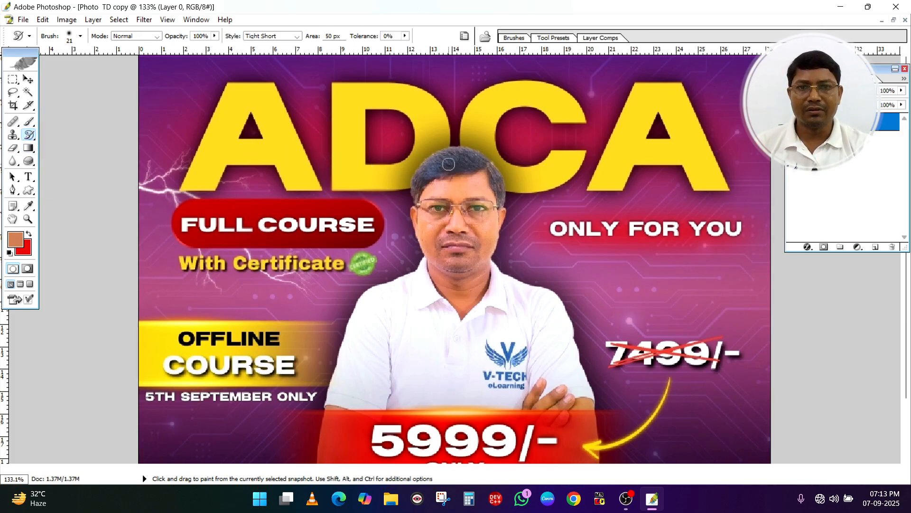
mouse_move(449, 164)
mouse_down()
mouse_move(429, 203)
mouse_move(432, 231)
mouse_move(467, 230)
mouse_move(487, 192)
mouse_move(430, 174)
mouse_move(469, 170)
mouse_move(465, 255)
mouse_move(412, 215)
mouse_move(449, 214)
mouse_move(439, 249)
mouse_move(475, 246)
mouse_move(482, 205)
mouse_move(429, 225)
mouse_move(398, 218)
mouse_up()
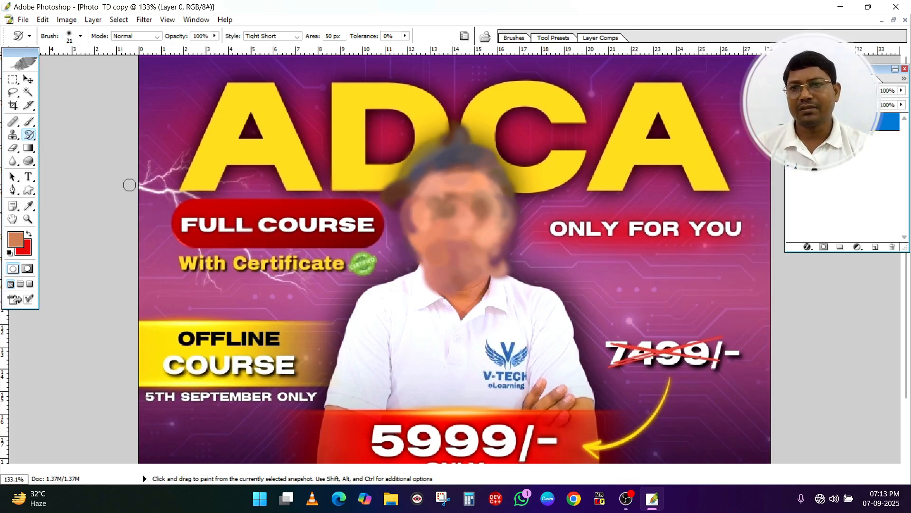
Restore the man's smeared face and hair by painting over them with the History Brush
right_click(30, 134)
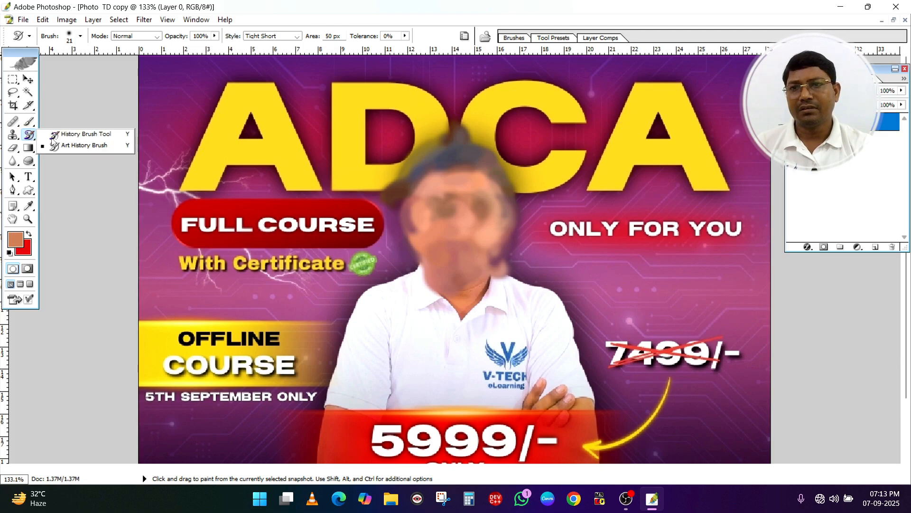
click(89, 138)
mouse_move(399, 185)
mouse_down()
mouse_move(470, 185)
mouse_move(407, 218)
mouse_move(486, 254)
mouse_move(500, 297)
mouse_move(440, 151)
mouse_move(489, 221)
mouse_up()
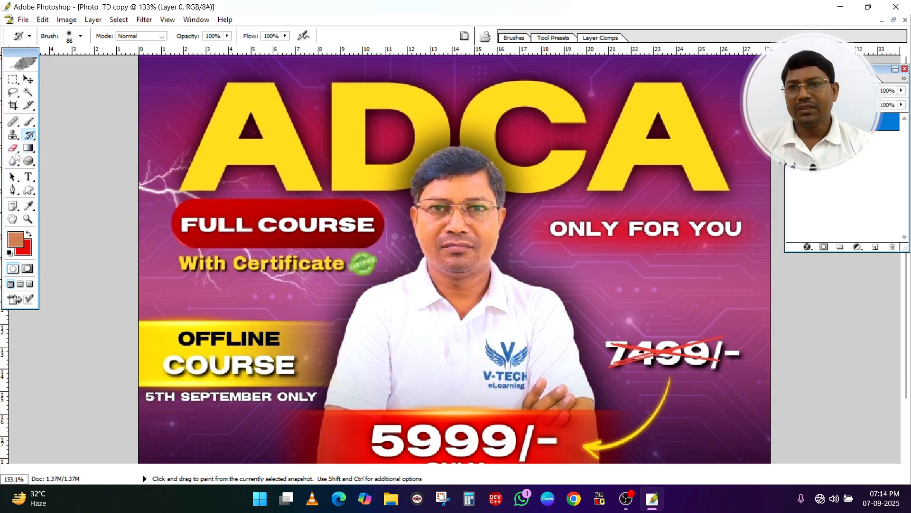
Sharpen the man's face and hair heavily using the Sharpen Tool with a 75 px brush at 50% strength
click(16, 153)
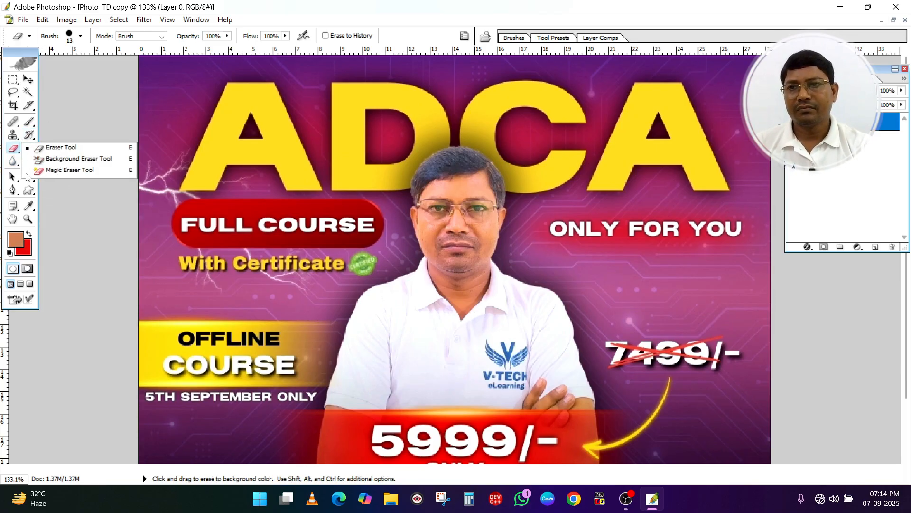
click(30, 170)
click(15, 163)
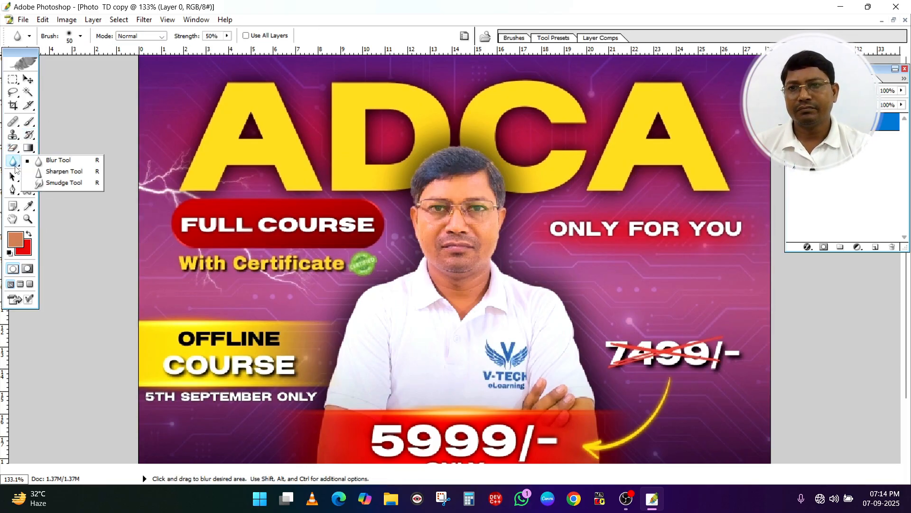
click(67, 172)
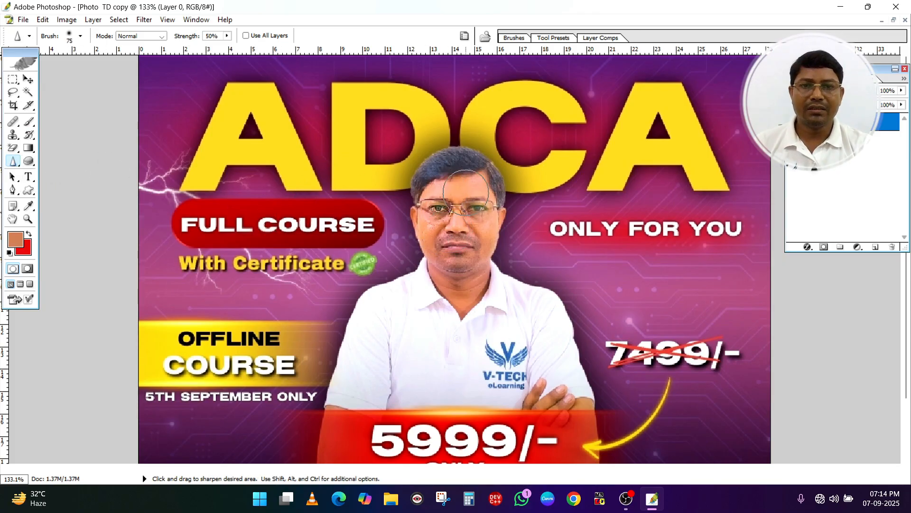
mouse_move(466, 192)
mouse_down()
mouse_move(489, 199)
mouse_move(493, 228)
mouse_move(446, 233)
mouse_move(413, 212)
mouse_move(437, 207)
mouse_move(413, 200)
mouse_move(432, 211)
mouse_move(488, 185)
mouse_move(494, 223)
mouse_move(410, 242)
mouse_move(458, 252)
mouse_move(425, 266)
mouse_move(489, 256)
mouse_move(462, 242)
mouse_move(425, 247)
mouse_move(434, 223)
mouse_move(451, 232)
mouse_up()
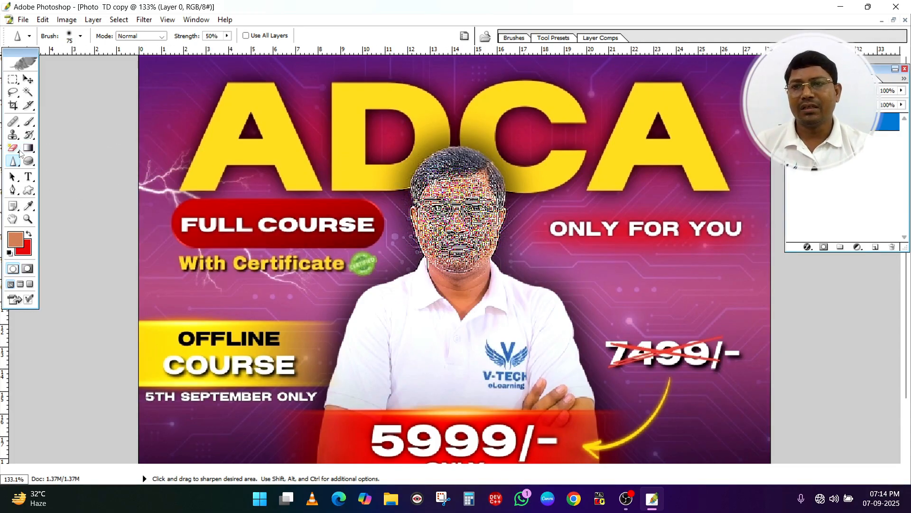
Restore the man's over-sharpened face and hair by painting over them with the History Brush
right_click(16, 164)
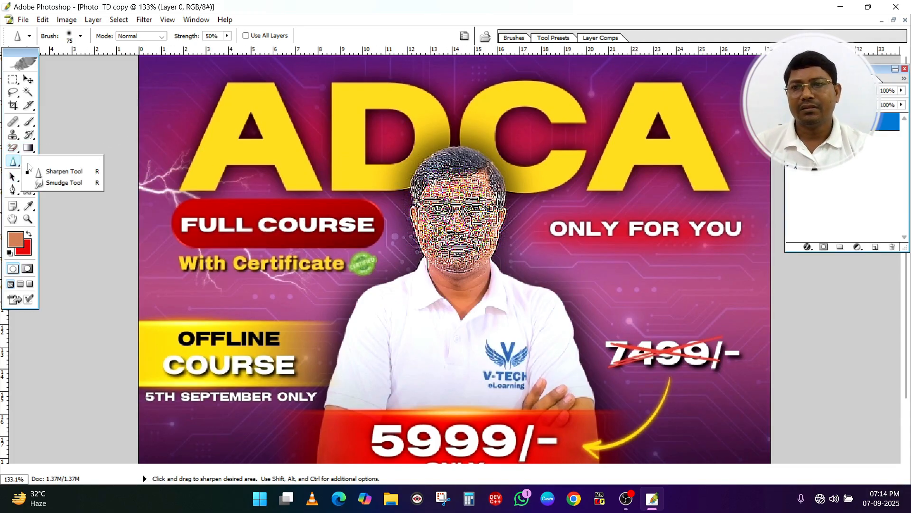
click(62, 183)
click(29, 136)
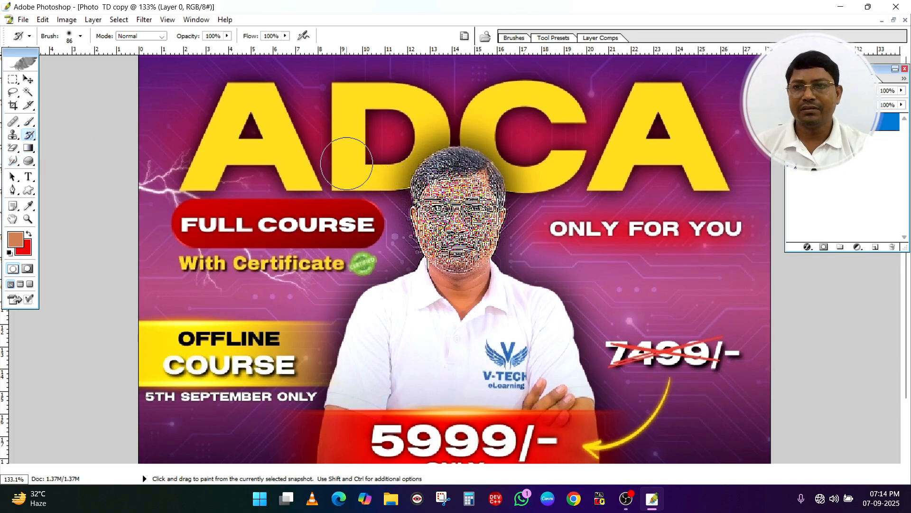
mouse_move(417, 176)
mouse_down()
mouse_move(451, 180)
mouse_move(435, 209)
mouse_move(461, 242)
mouse_move(503, 256)
mouse_up()
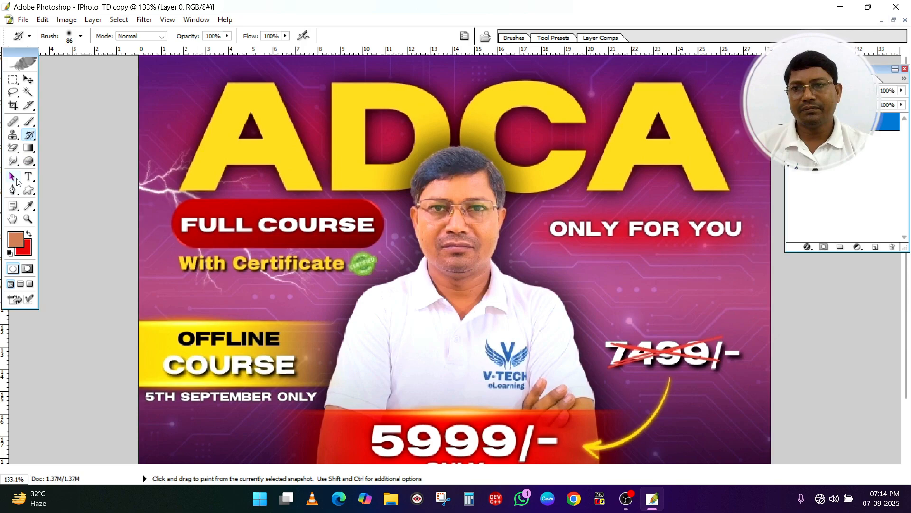
Switch to the Smudge Tool with a 30 px brush at 50% strength and return to the History Brush
click(15, 162)
right_click(18, 164)
click(66, 187)
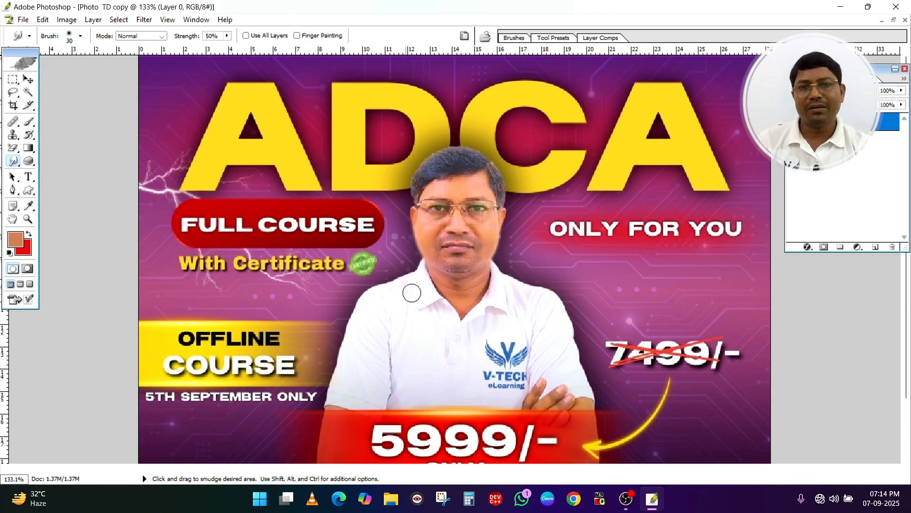
click(29, 123)
click(29, 134)
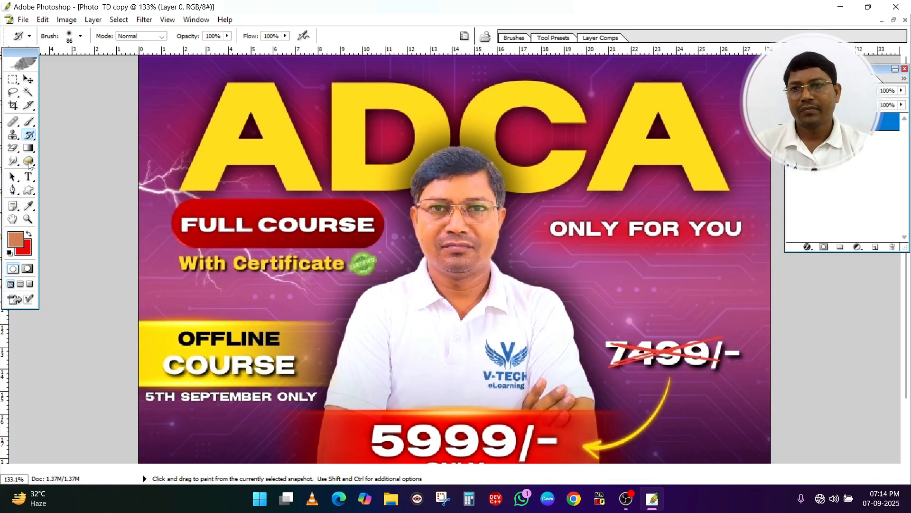
Lighten the man's face and hair using the Dodge Tool with a 65 px brush, Midtones range and 50% exposure
click(15, 163)
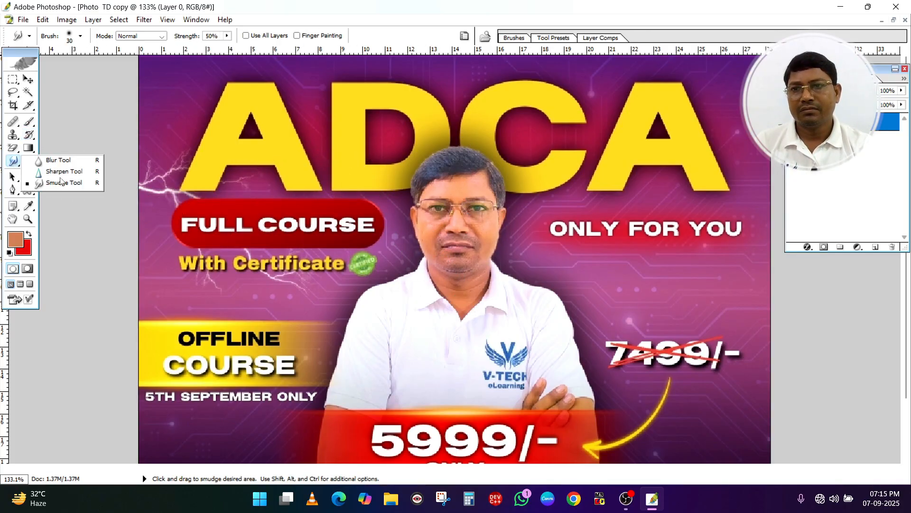
click(60, 161)
click(29, 161)
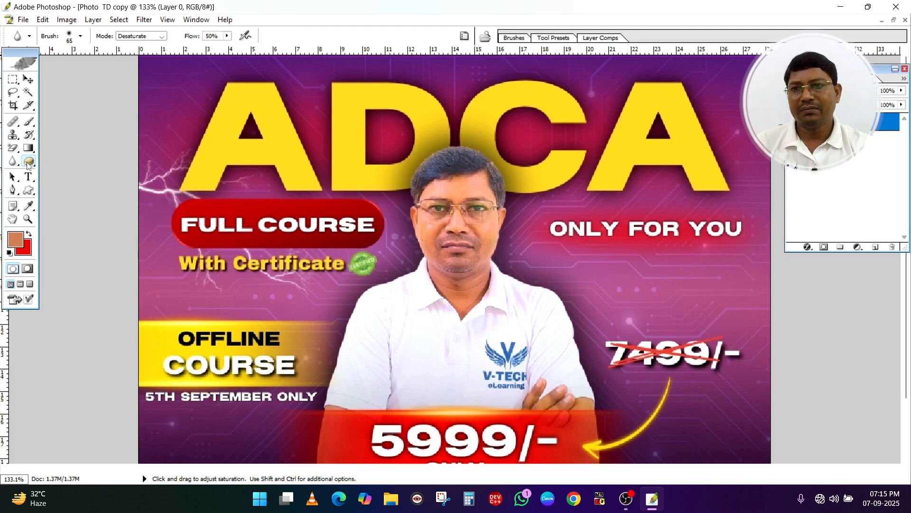
click(59, 161)
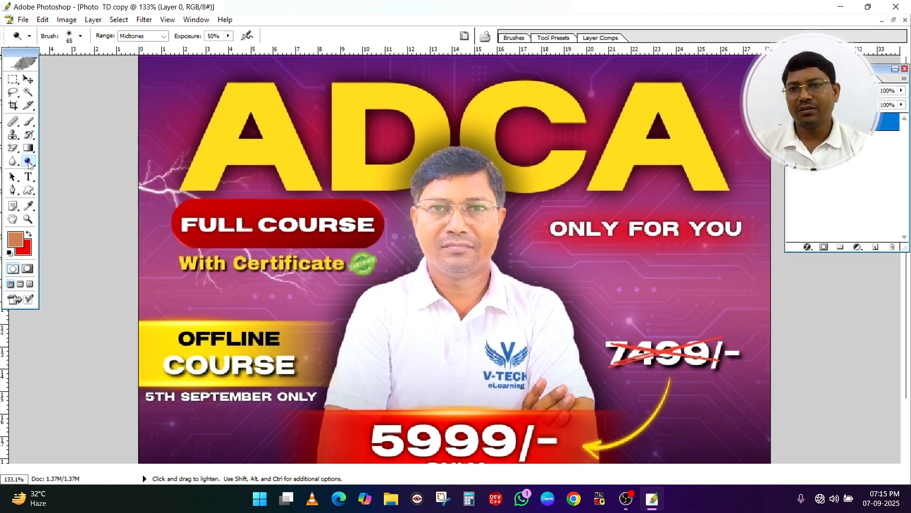
Darken both shoulders of the man's shirt with the Burn Tool at 50% Midtones exposure and restore them with the History Brush
drag(29, 164, 72, 173)
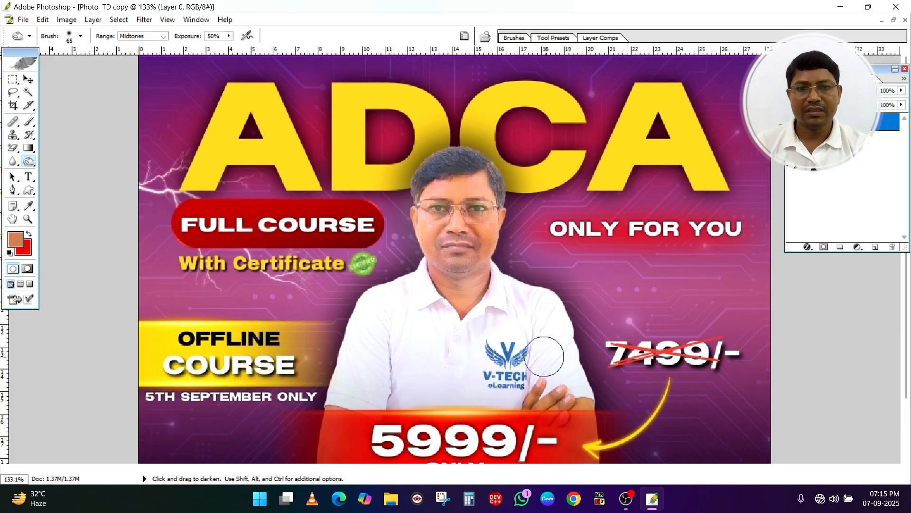
mouse_move(545, 334)
mouse_down()
mouse_move(541, 274)
mouse_move(546, 285)
mouse_up()
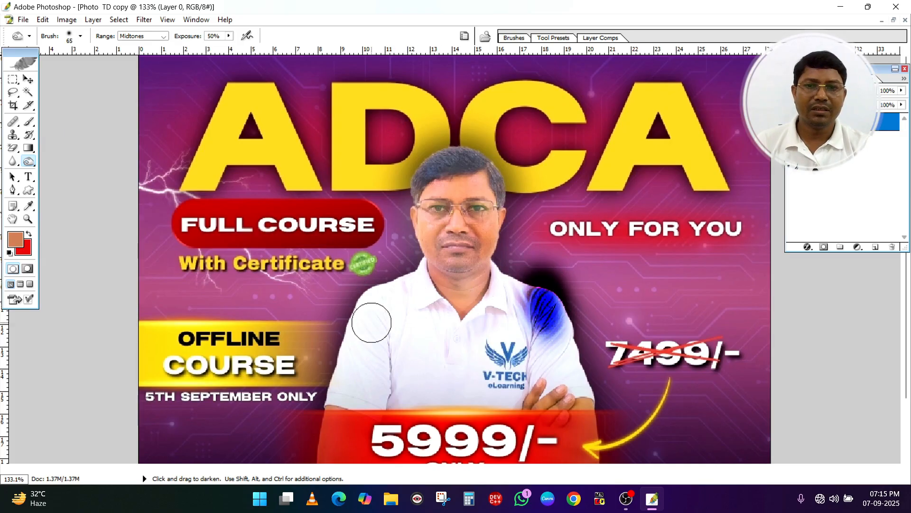
mouse_move(371, 323)
mouse_down()
mouse_move(386, 305)
mouse_move(380, 299)
mouse_up()
click(29, 136)
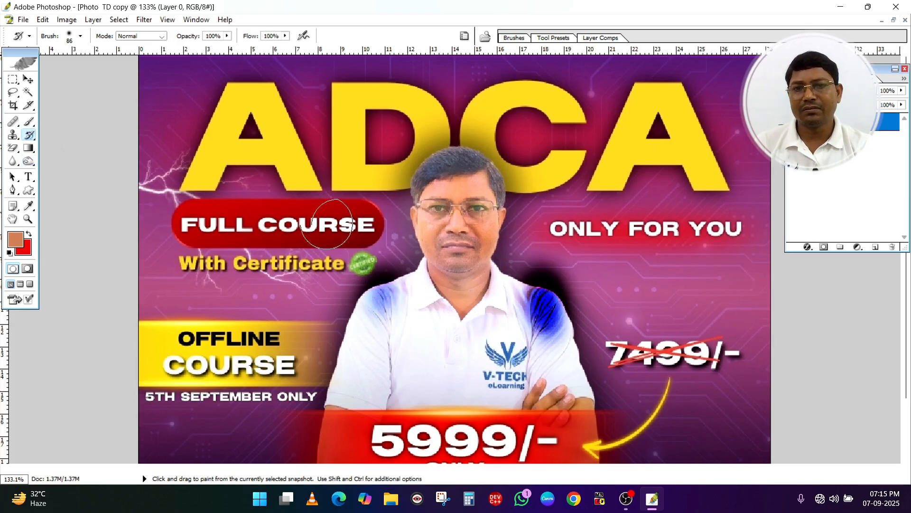
mouse_move(401, 269)
mouse_down()
mouse_move(411, 311)
mouse_move(423, 316)
mouse_move(564, 318)
mouse_move(560, 285)
mouse_up()
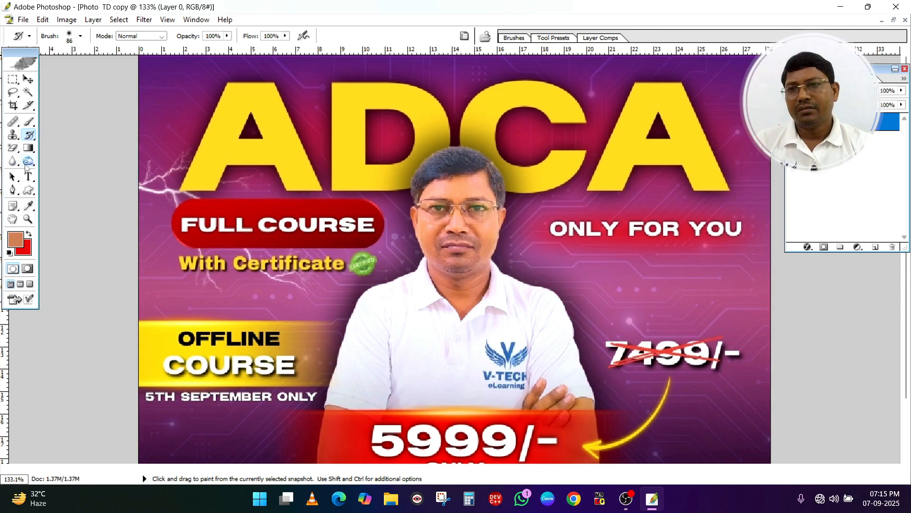
Desaturate the man's face with the Sponge Tool at 50% flow and restore its colour with the History Brush
click(26, 163)
click(75, 183)
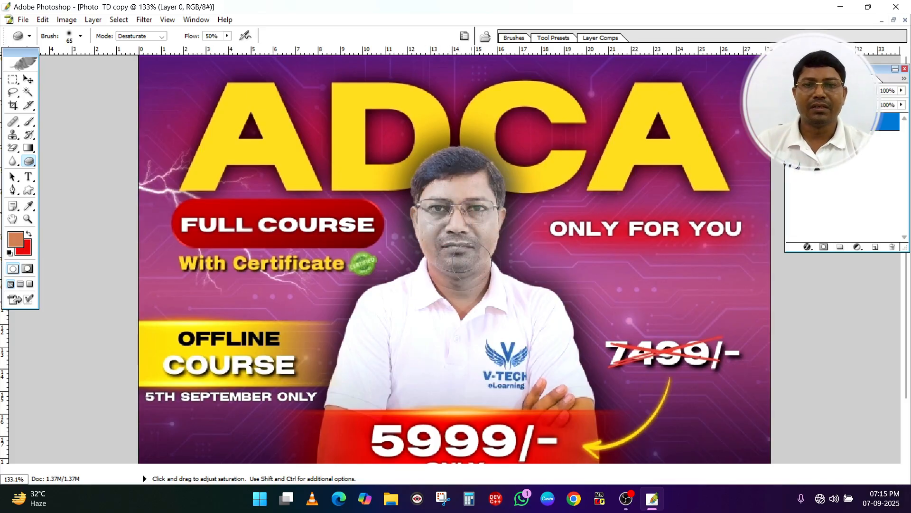
click(29, 135)
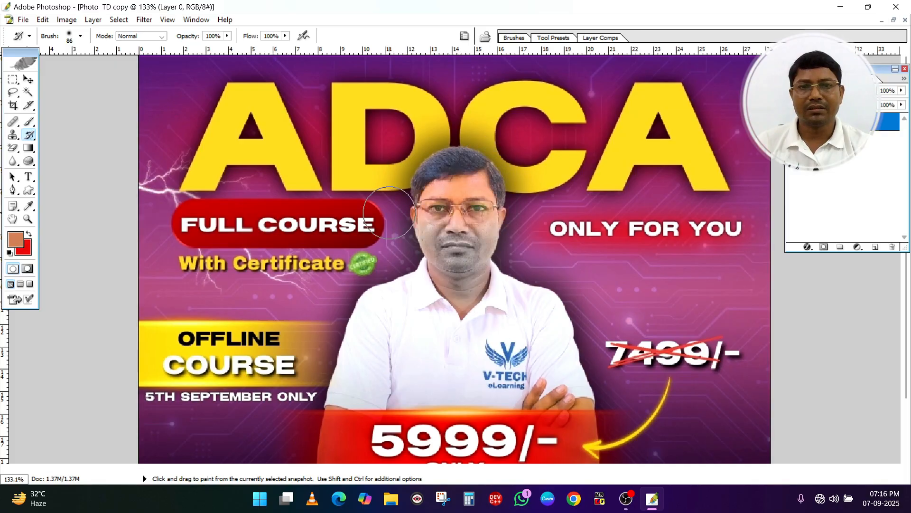
mouse_move(390, 212)
mouse_down()
mouse_move(517, 256)
mouse_move(417, 294)
mouse_up()
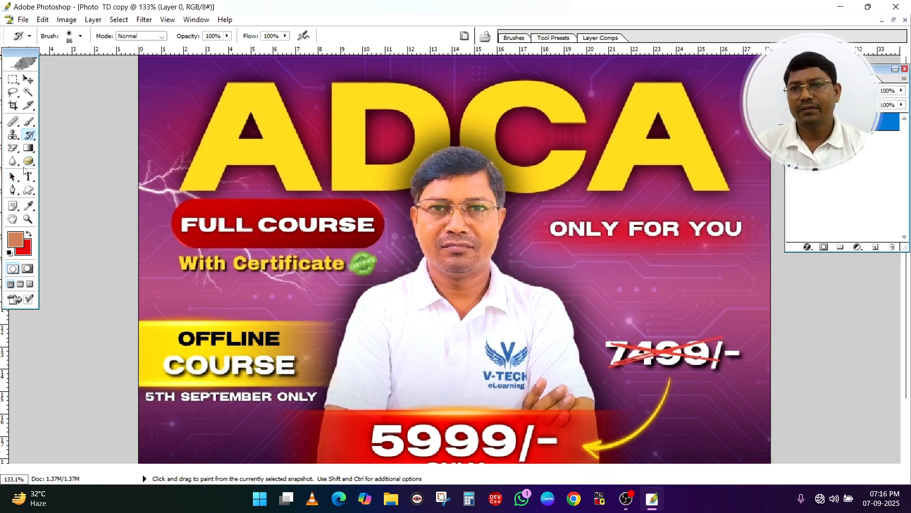
Add a person's full name in capitals on the man's shirt as 10 pt Arial Bold text
click(28, 177)
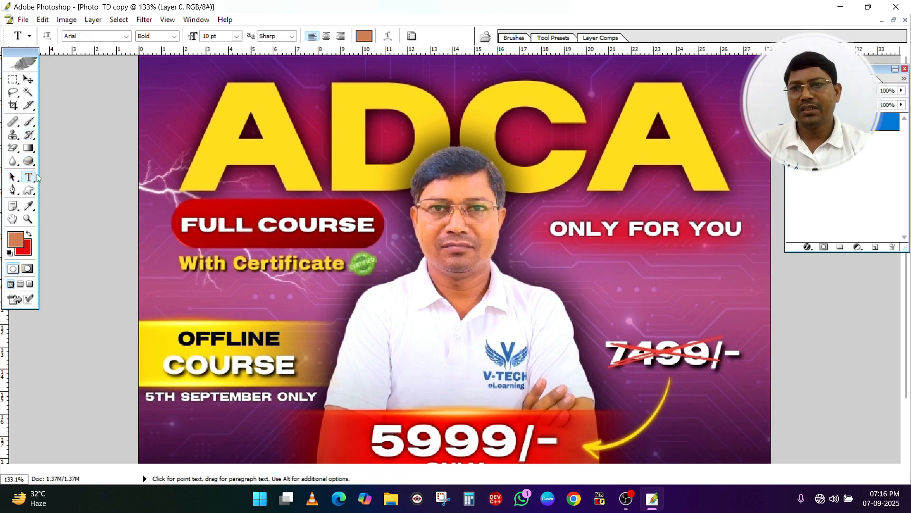
click(387, 323)
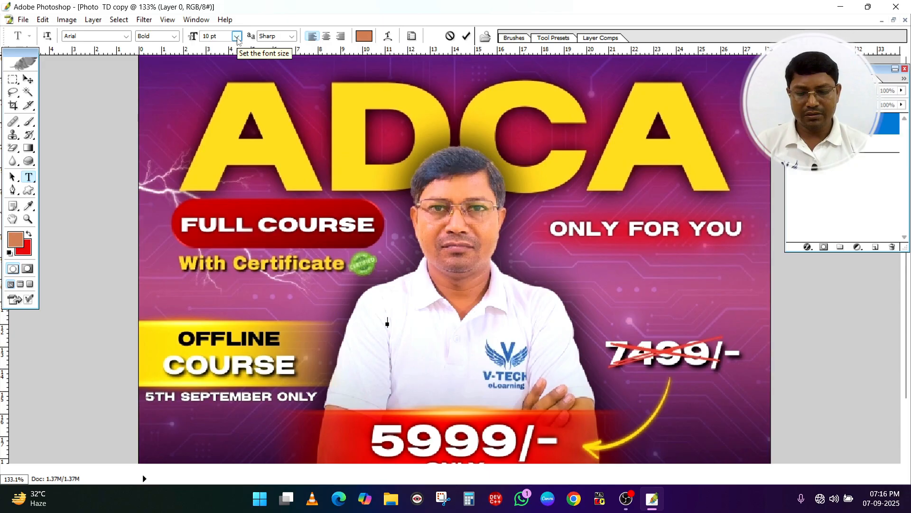
key(Caps_Lock)
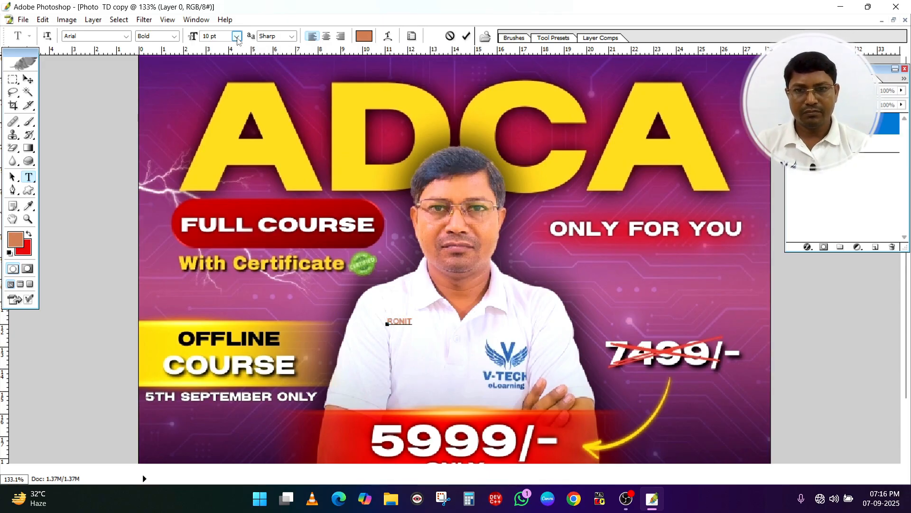
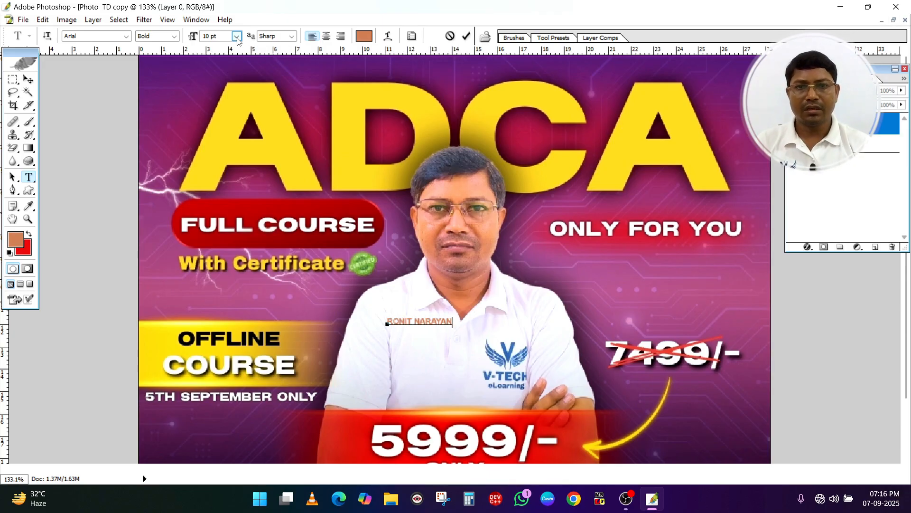
Change the colour of the whole name text on the shirt to black (000000)
key(ctrl+a)
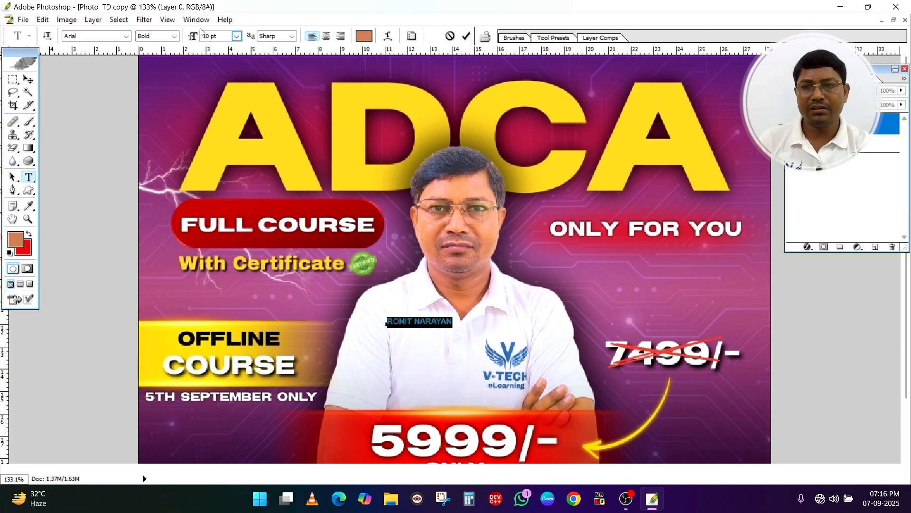
click(16, 240)
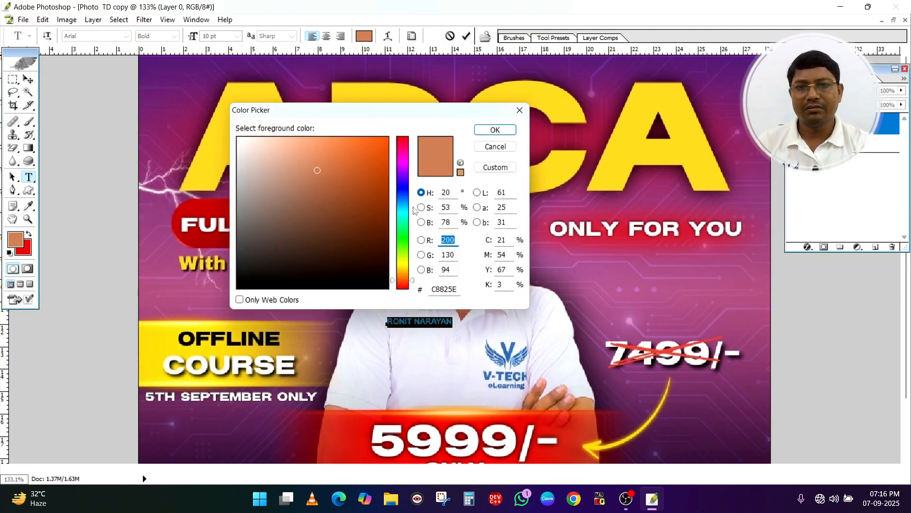
drag(314, 255, 230, 292)
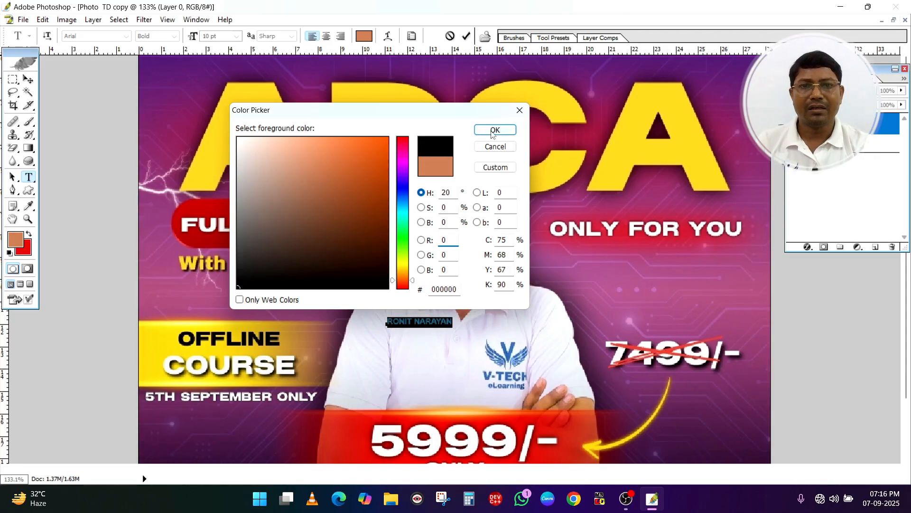
click(493, 131)
click(410, 321)
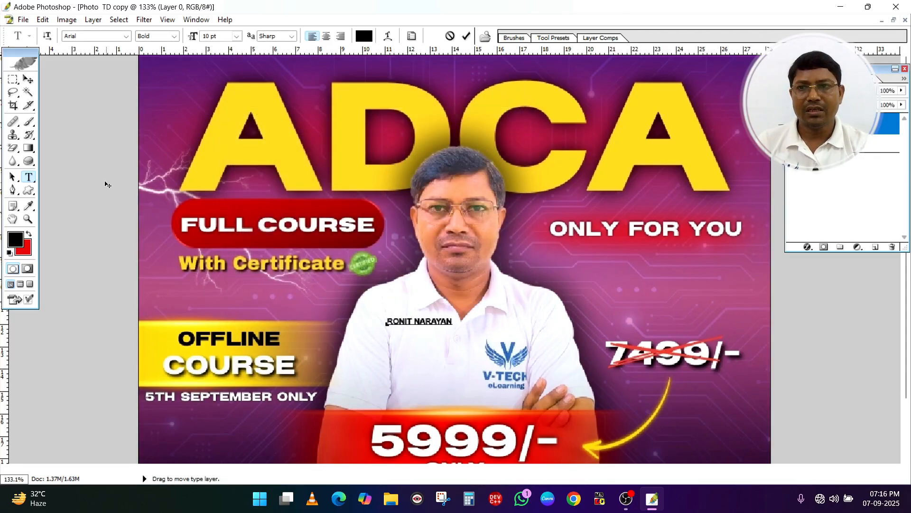
Enlarge the name text to about 243% width and 293% height and move it just above the red price banner
click(29, 79)
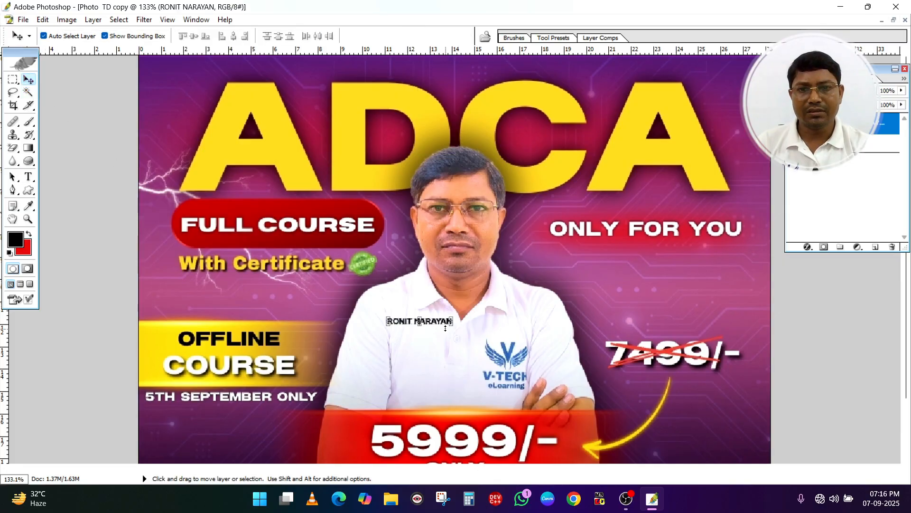
drag(452, 326, 543, 335)
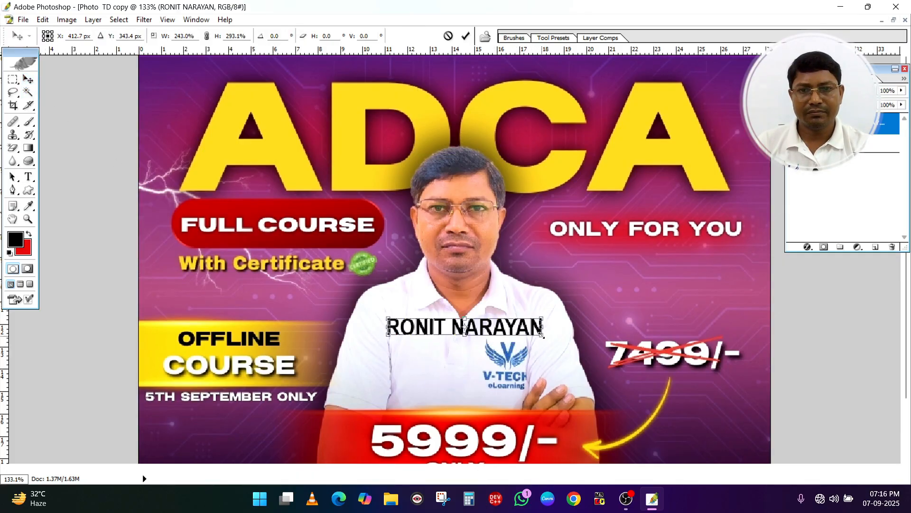
drag(463, 332, 463, 400)
key(Return)
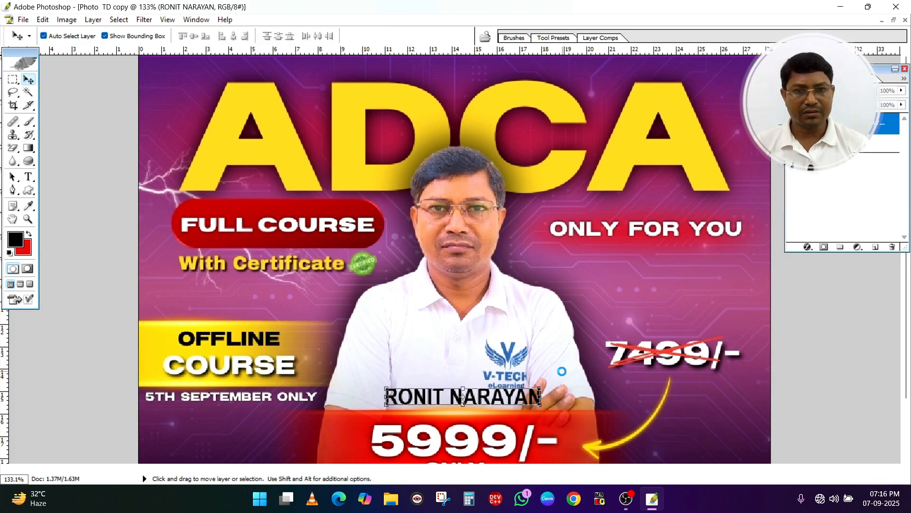
click(548, 333)
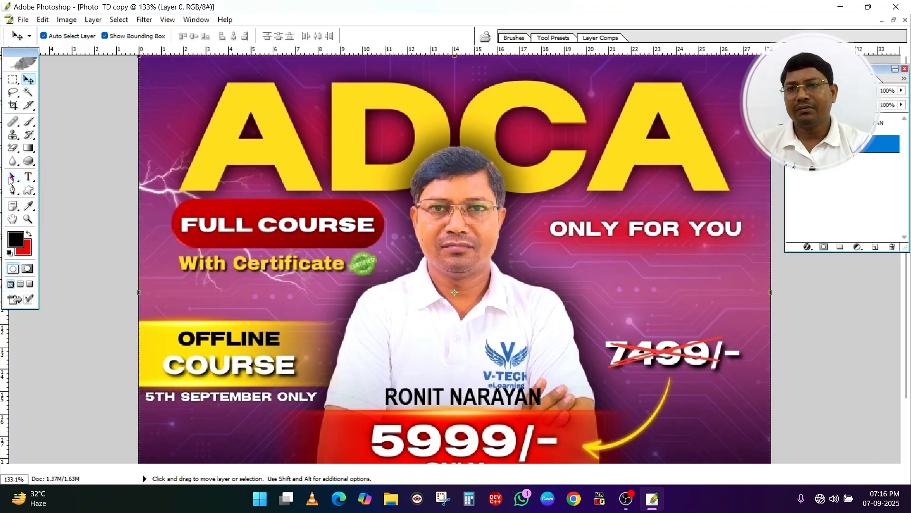
Draw a black rectangle shape covering the middle of the FULL COURSE label
click(29, 191)
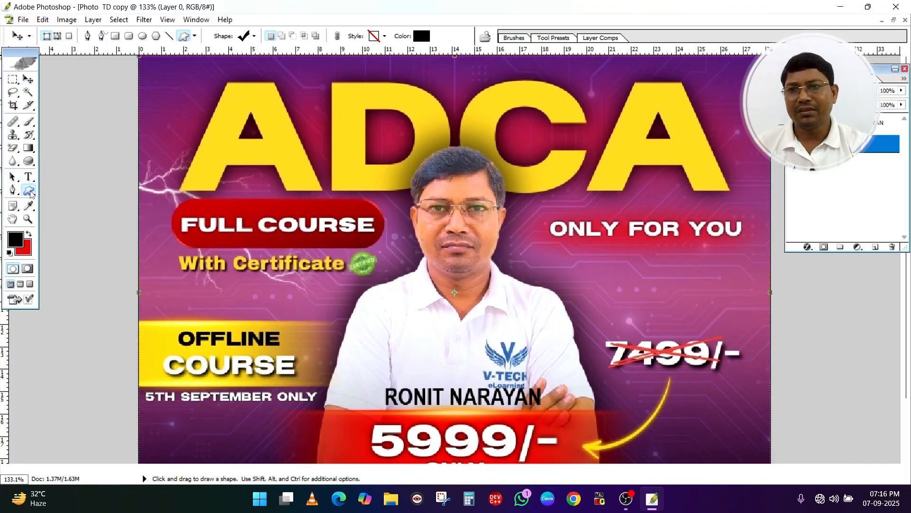
click(67, 192)
drag(236, 157, 366, 255)
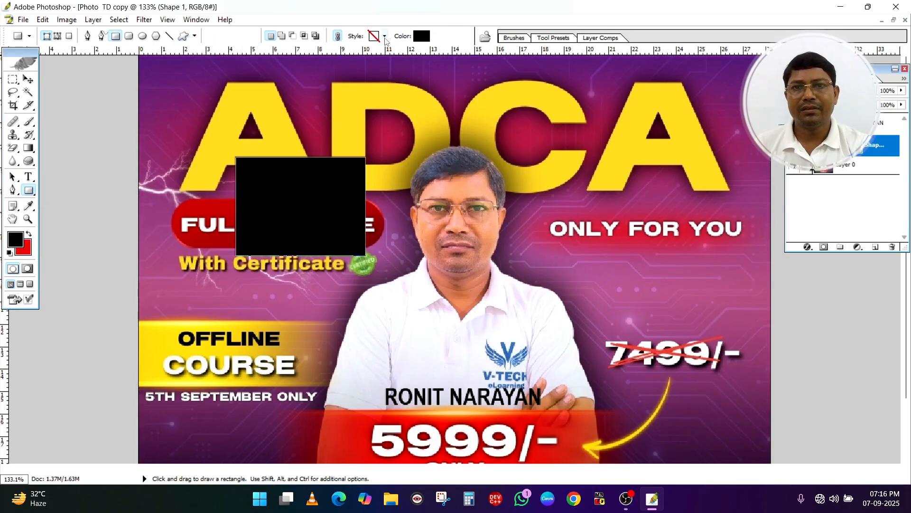
Try the red striped layer style on the rectangle and apply the beveled blue-to-white gradient style
click(385, 36)
click(337, 100)
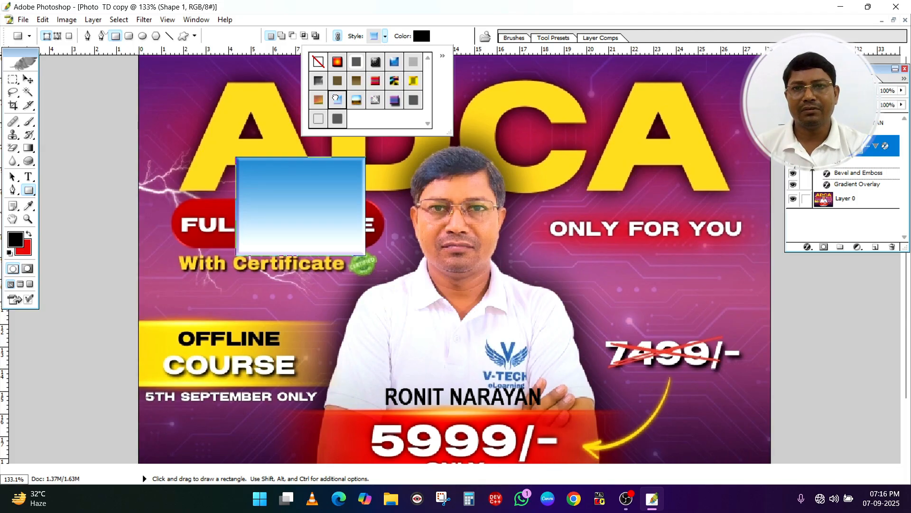
click(390, 67)
click(375, 83)
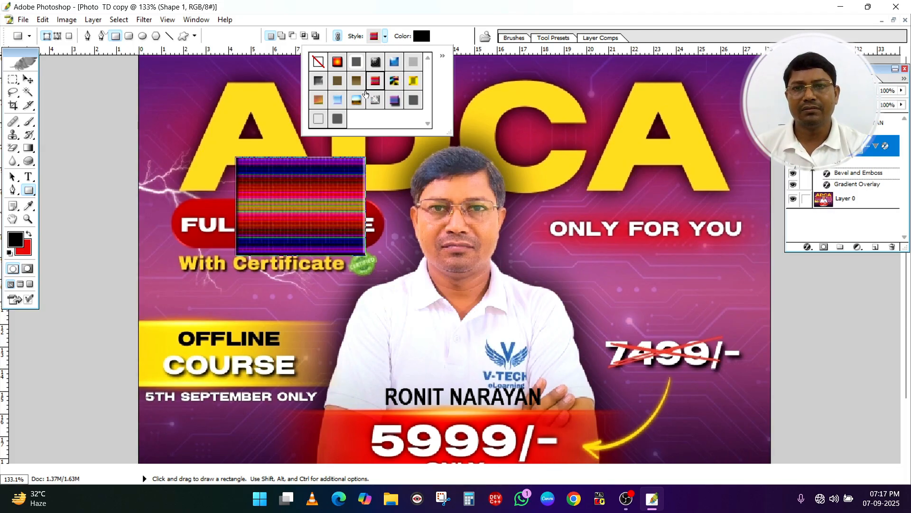
click(338, 102)
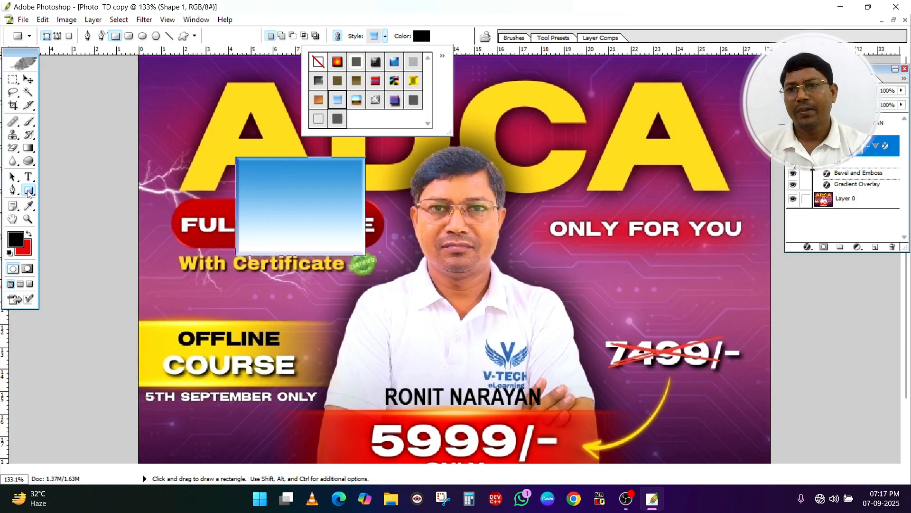
Draw a nearly circular ellipse over the last A of ADCA using the same blue gradient style
drag(29, 190, 75, 214)
drag(594, 123, 697, 219)
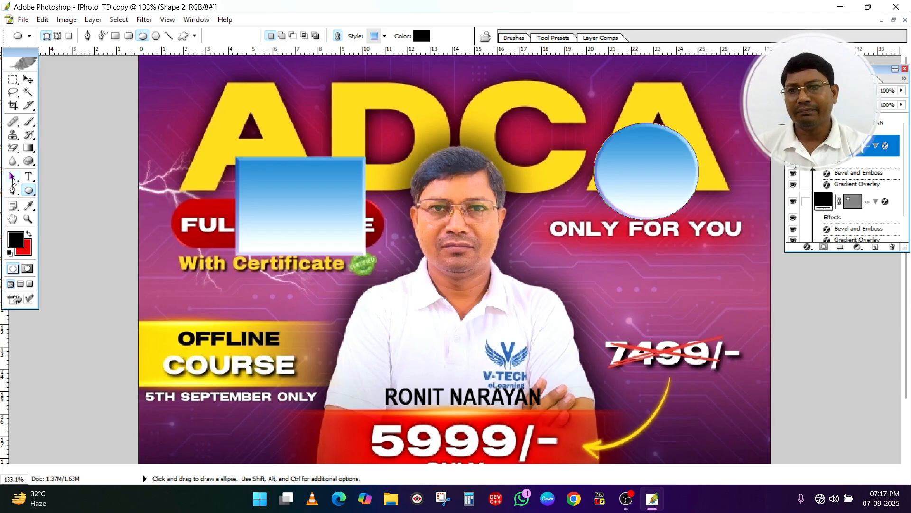
Delete the ellipse's bottom and right anchor points with the Pen tool, leaving a lopsided rounded shape
click(13, 178)
click(636, 166)
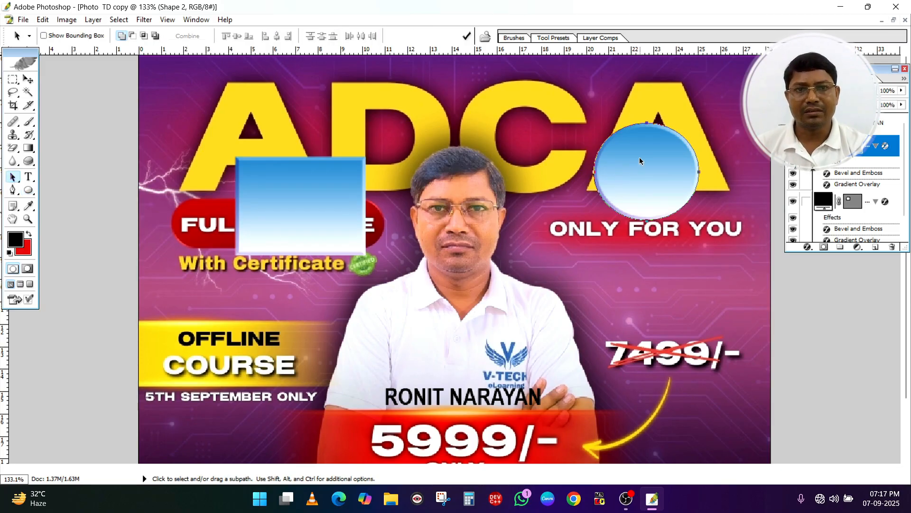
click(13, 192)
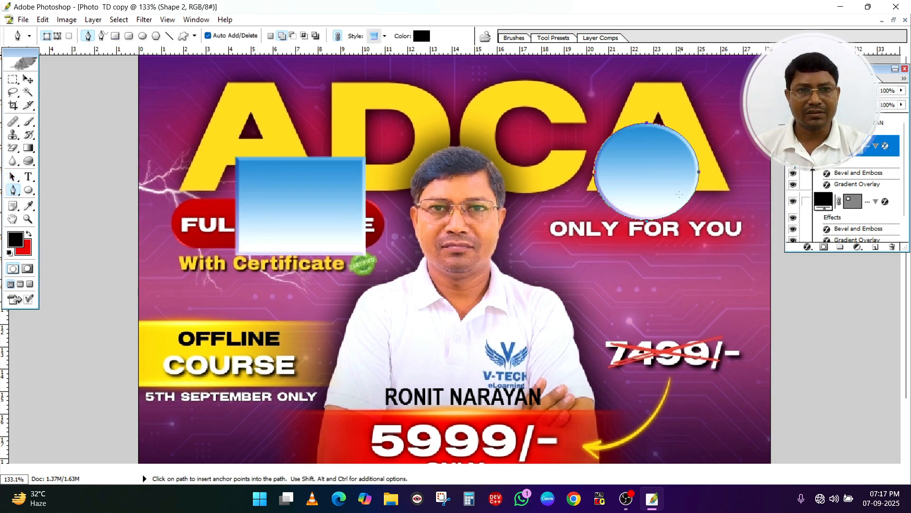
drag(646, 224, 646, 284)
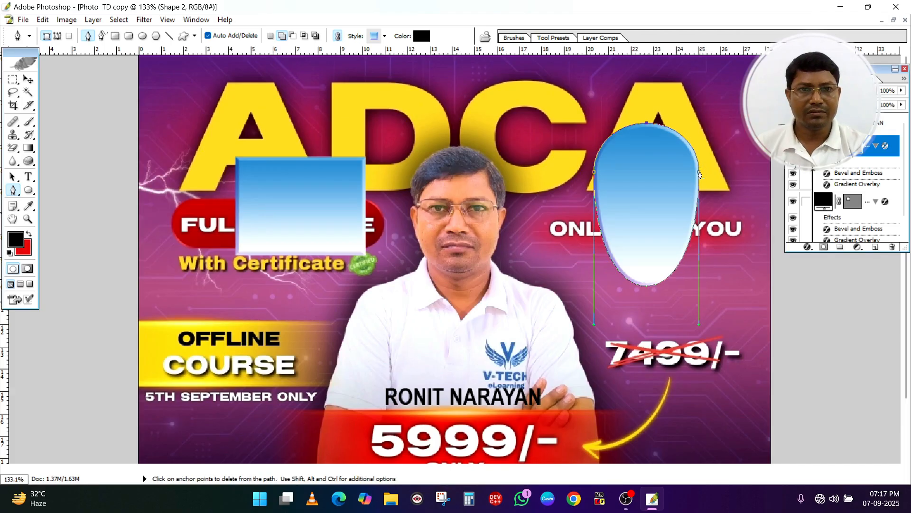
drag(699, 171, 673, 188)
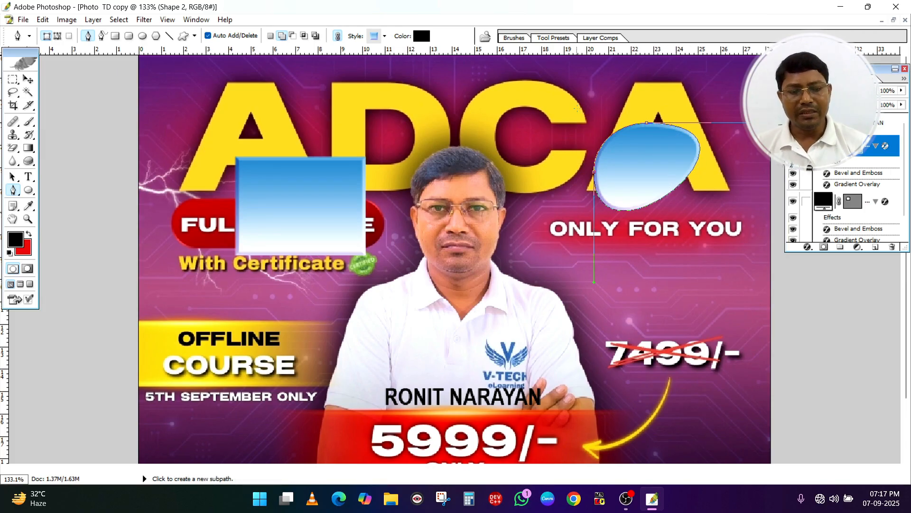
key(Return)
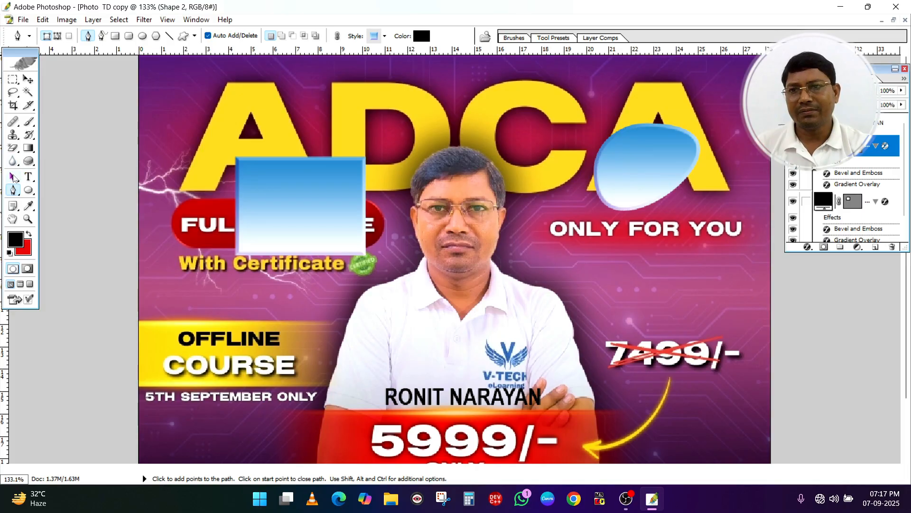
Move the gradient rectangle up and left over the first A of ADCA and remove its lower-left anchor point
click(14, 177)
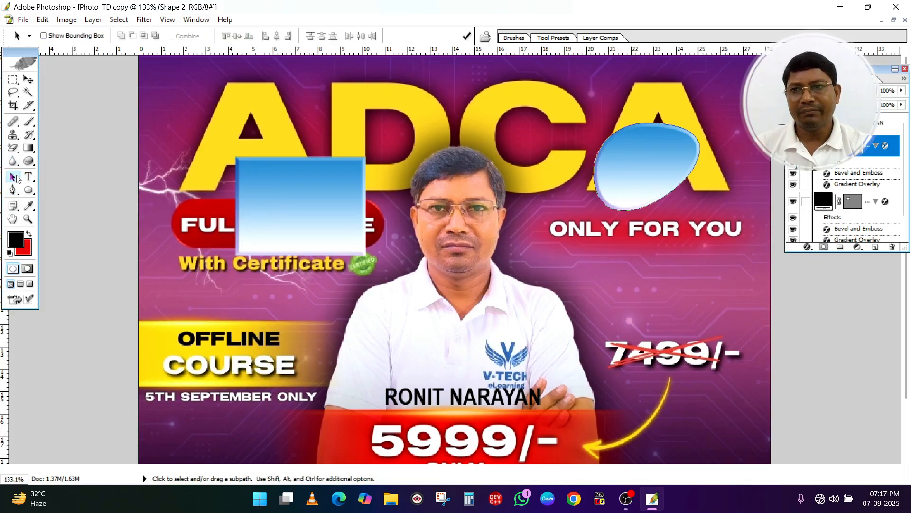
click(285, 182)
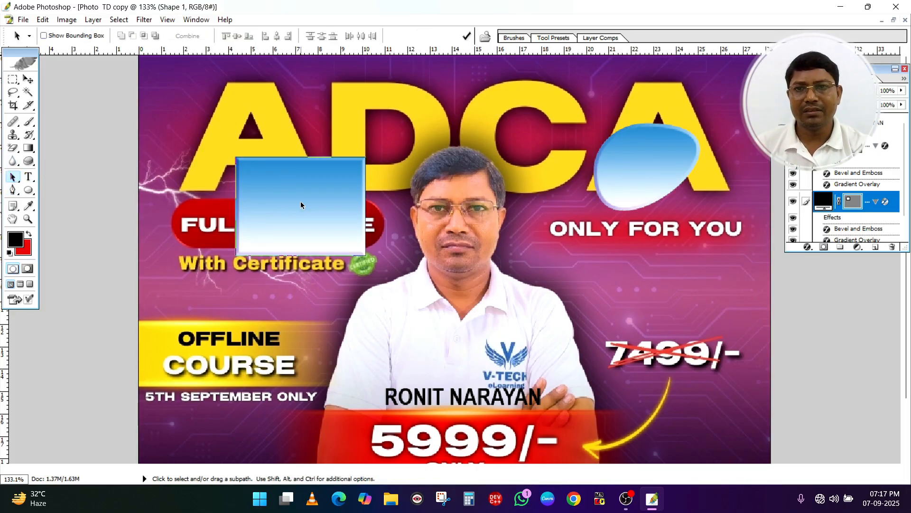
drag(285, 181, 251, 153)
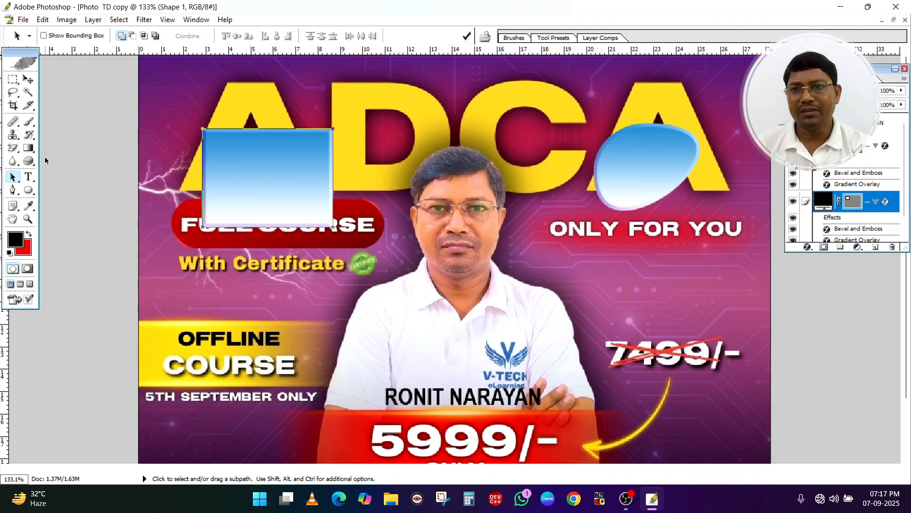
click(11, 191)
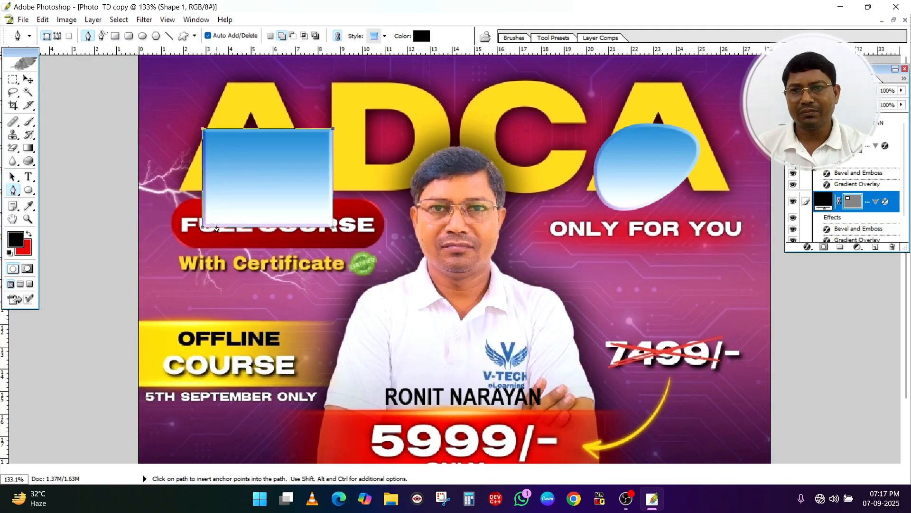
click(203, 225)
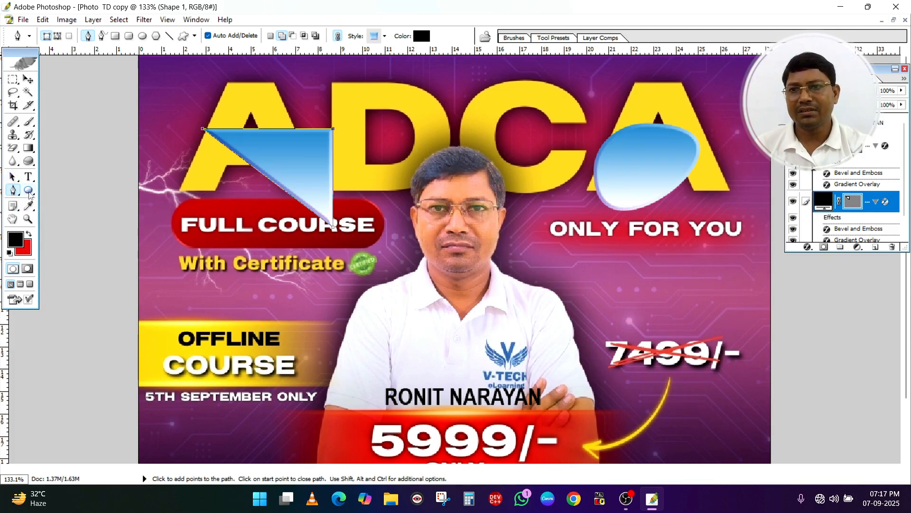
Draw a large check mark custom shape between ONLY FOR YOU and the crossed-out 7499/- price
click(29, 191)
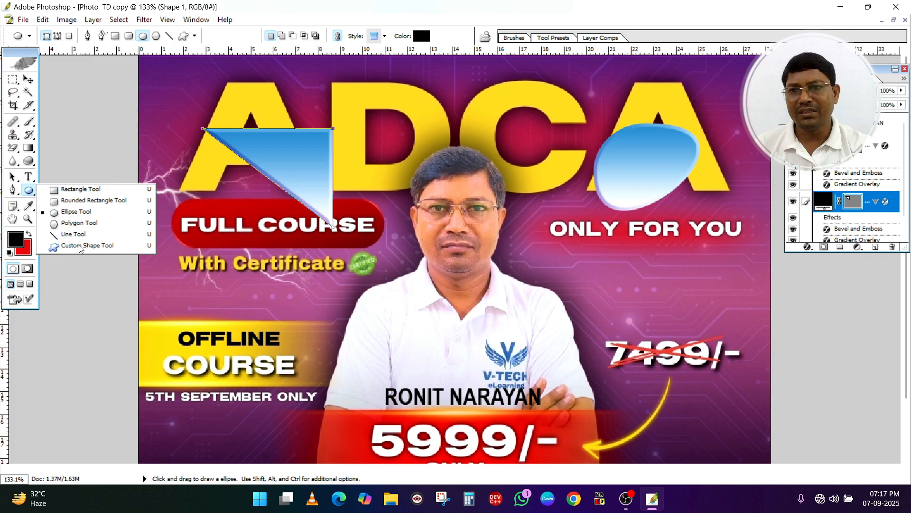
click(80, 247)
drag(555, 226, 719, 360)
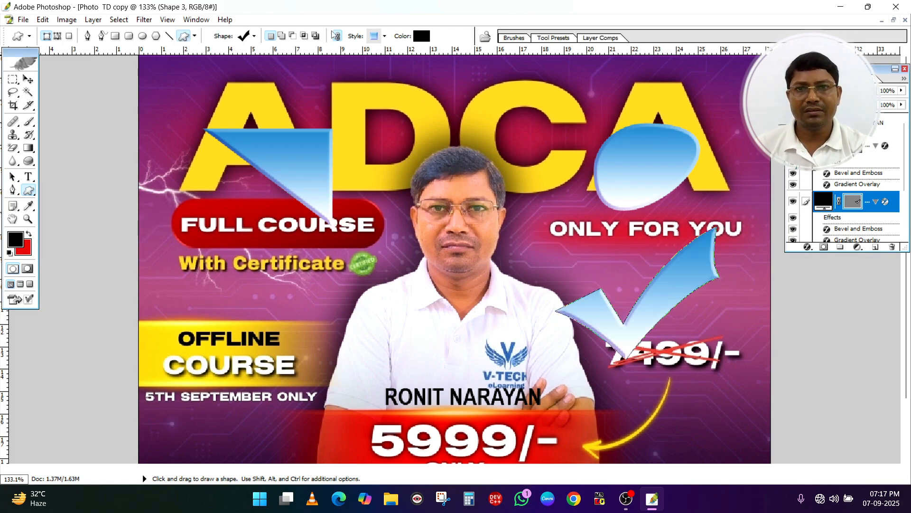
Draw a heart custom shape above the OFFLINE COURSE label and a scissors custom shape over the 5TH SEPTEMBER ONLY text
click(254, 37)
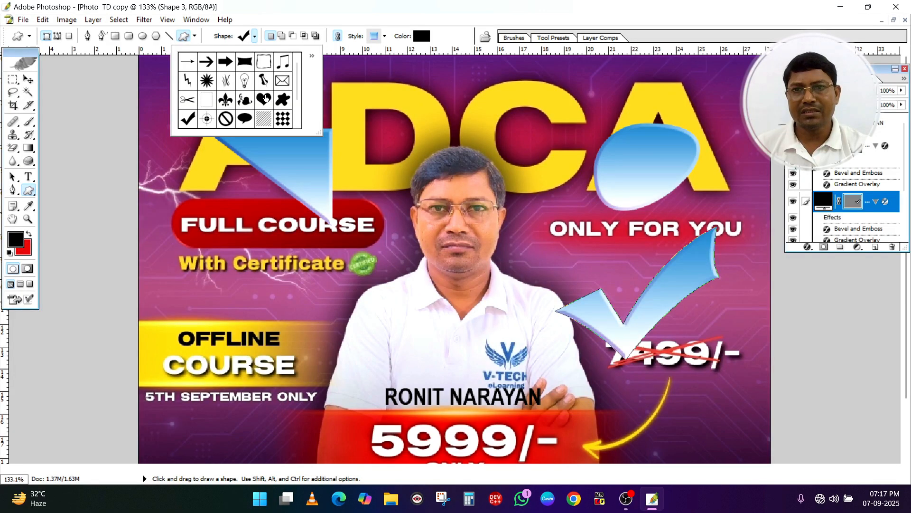
click(264, 99)
click(258, 132)
drag(181, 260, 288, 349)
click(254, 36)
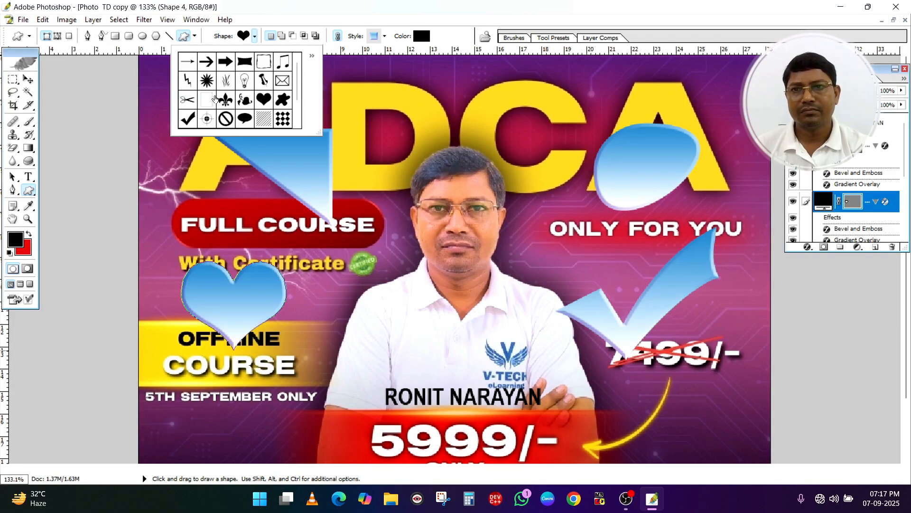
click(187, 98)
drag(172, 373, 262, 433)
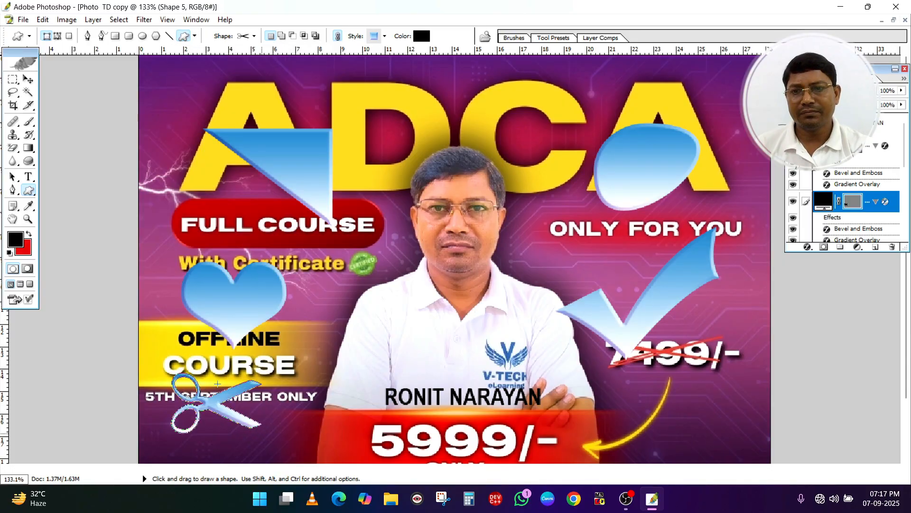
Add a text note over the end of the With Certificate line and fill it with sample text starting DFHGJKHDFJKSGK
click(13, 205)
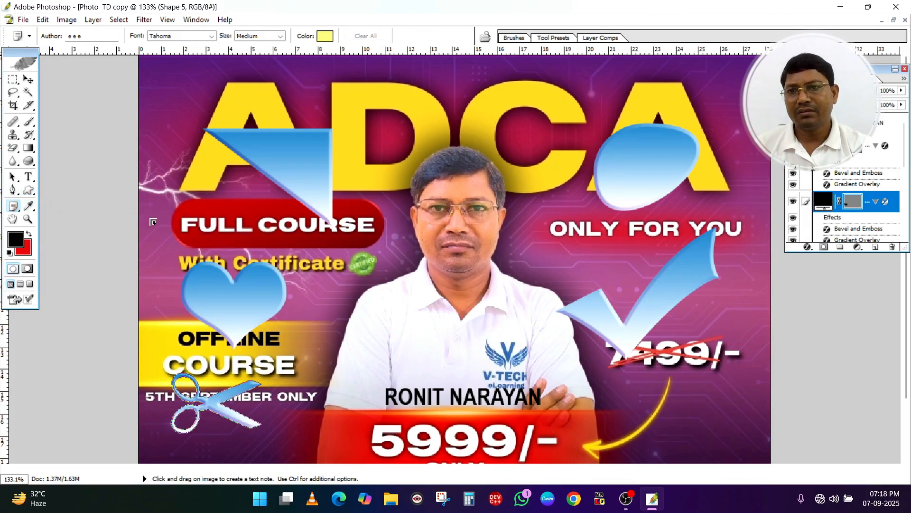
drag(311, 249, 380, 282)
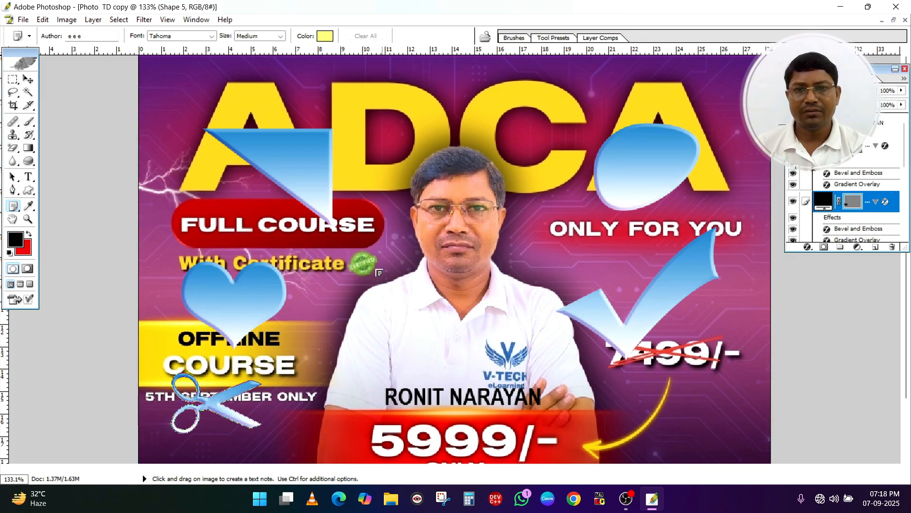
text(DFHGJKHDFJKSGK DSF G)
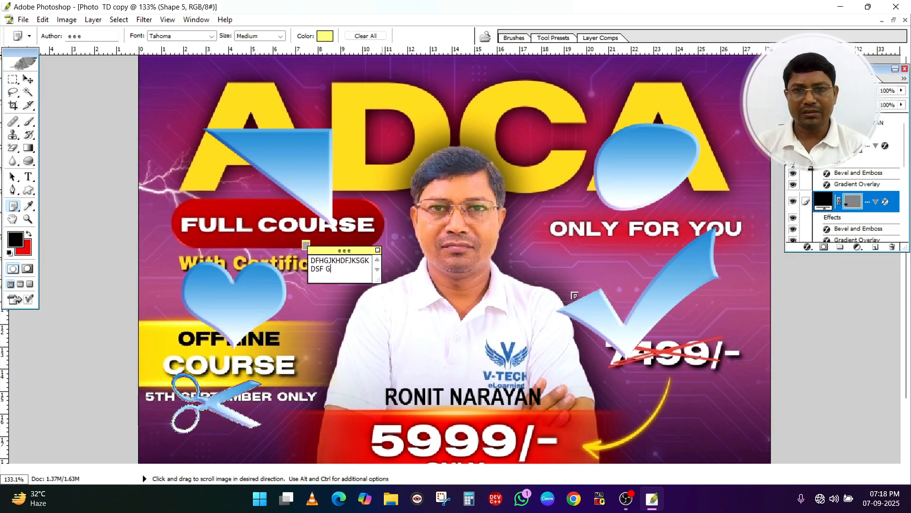
text(SDF G)
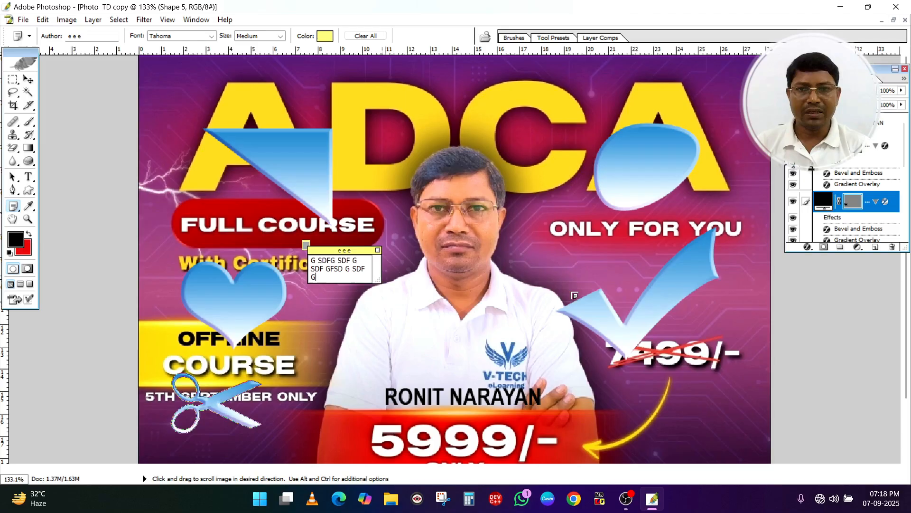
text( SDF G SDFG SDF GFSD G SDF G SDFG SDF G DSFG SDF G SDFG SDF G DSF GSDF)
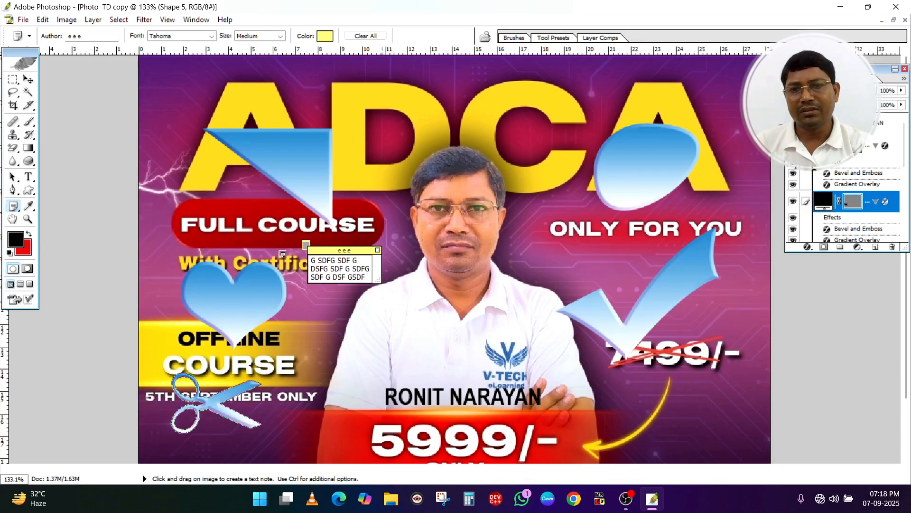
Delete the text note beside the With Certificate line
click(28, 79)
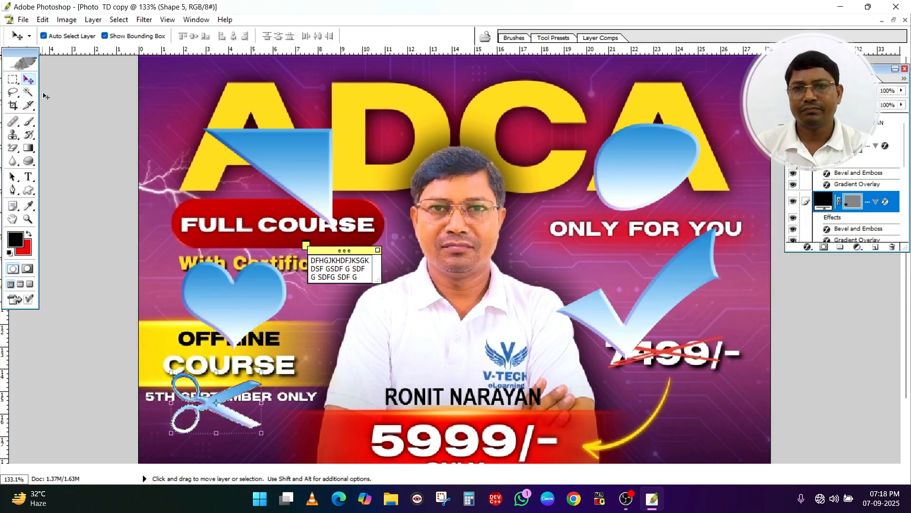
key(n)
right_click(307, 246)
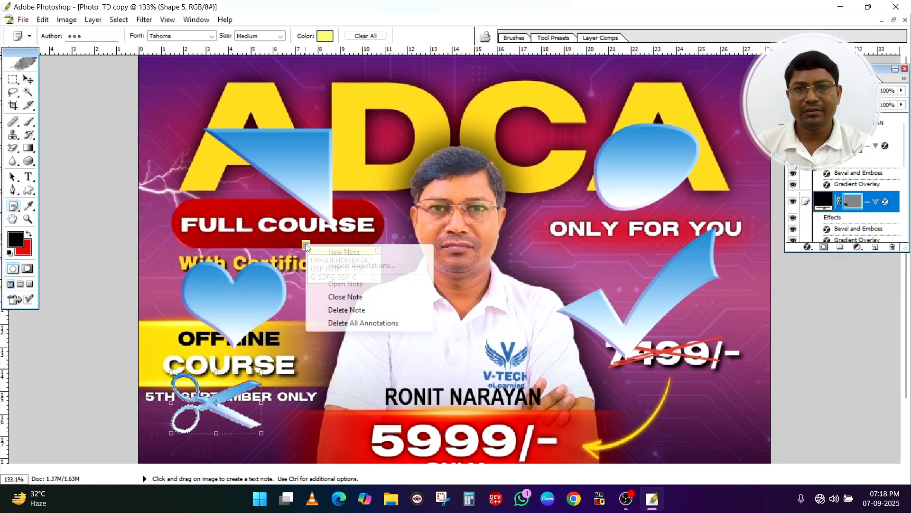
click(347, 310)
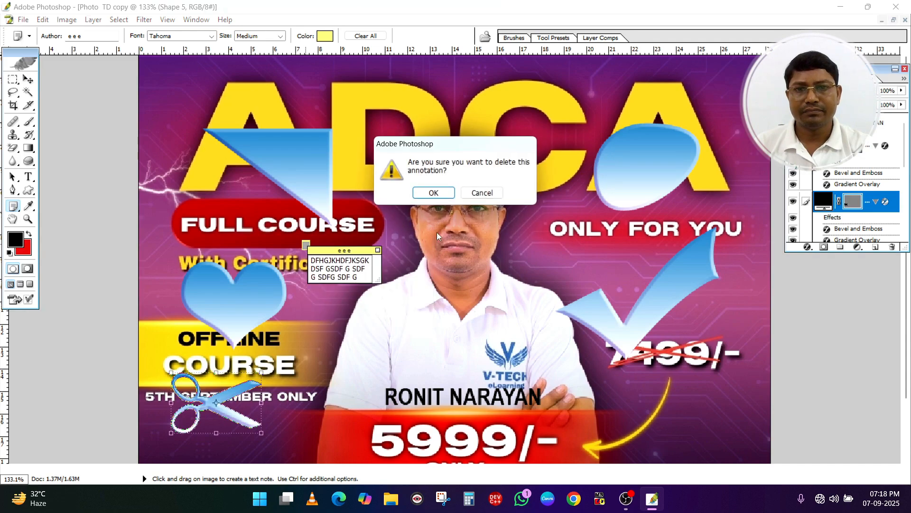
click(437, 197)
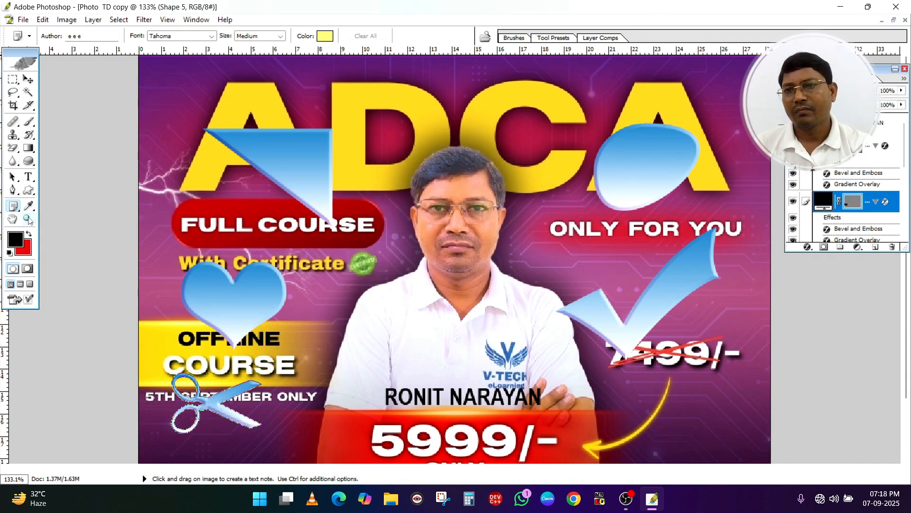
Zoom the image to 300% and pan around the portrait with the Hand tool
click(13, 218)
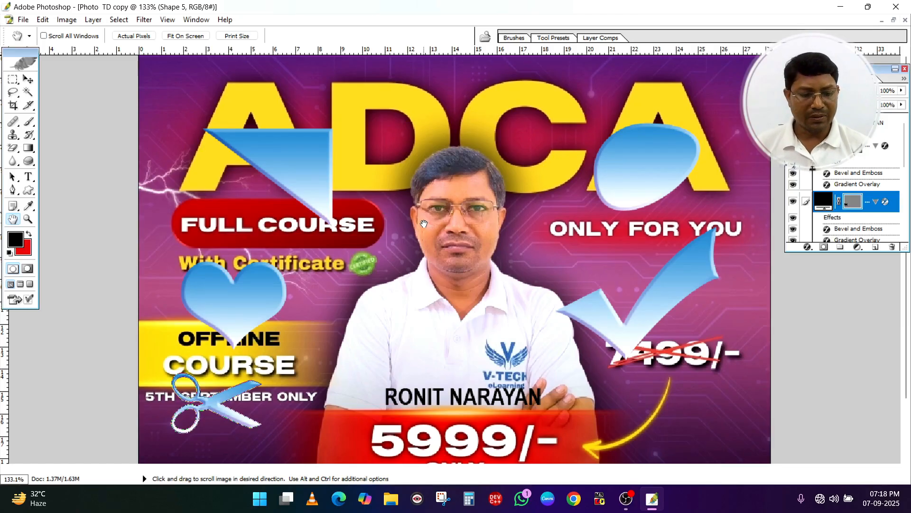
key(ctrl+plus)
key(ctrl+plus)
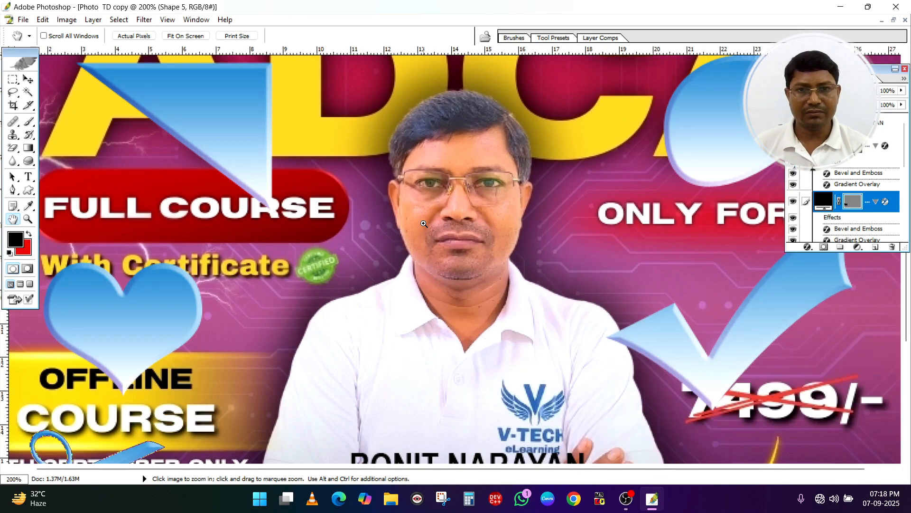
drag(430, 79, 411, 331)
drag(184, 327, 457, 126)
drag(468, 266, 364, 220)
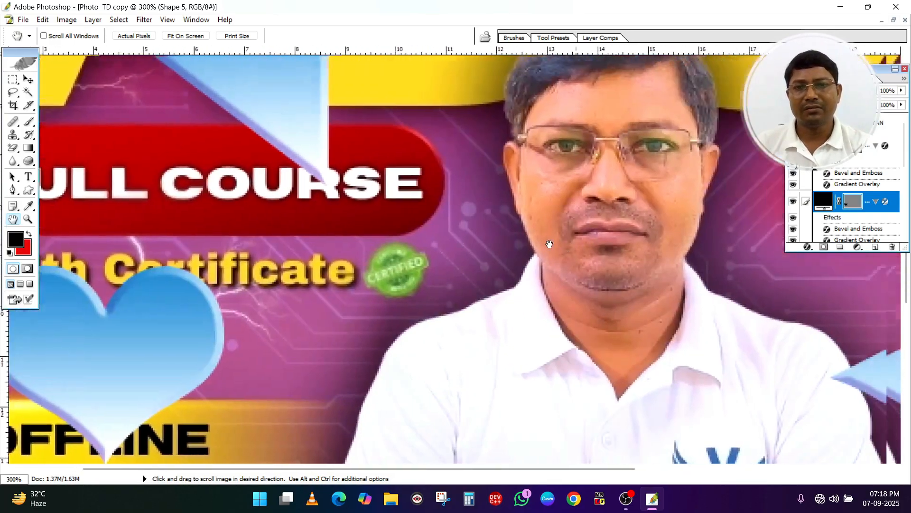
drag(547, 244, 391, 148)
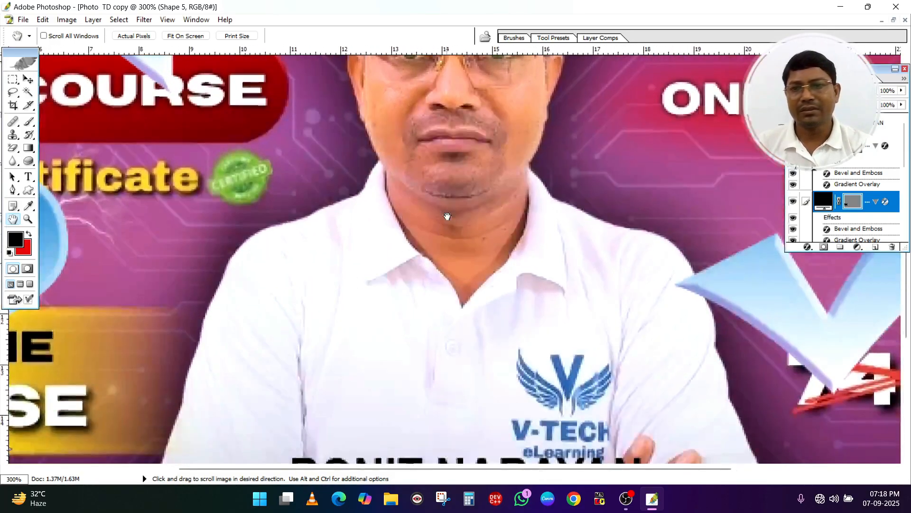
Switch to the Eyedropper and temporarily pan the image down to the name text and red price banner
click(28, 191)
click(28, 206)
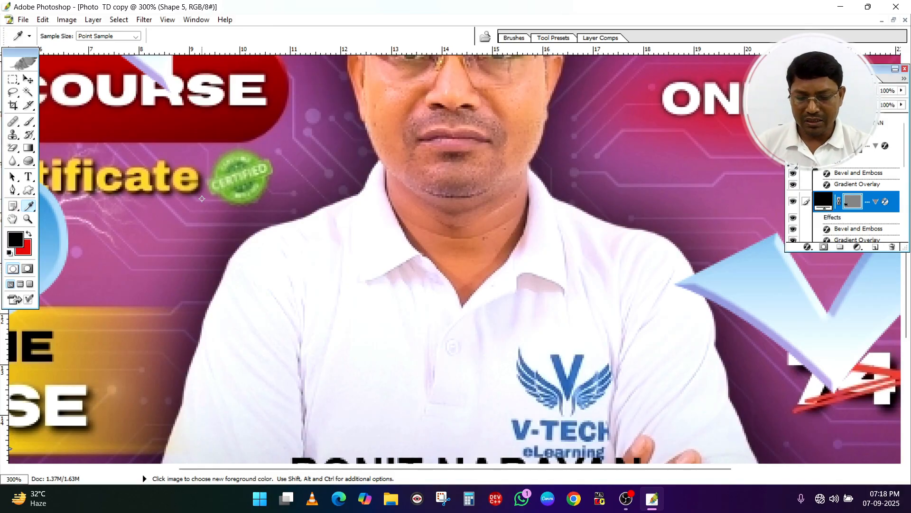
key(space)
drag(323, 330, 323, 191)
drag(434, 250, 288, 327)
drag(438, 292, 386, 336)
drag(393, 272, 507, 97)
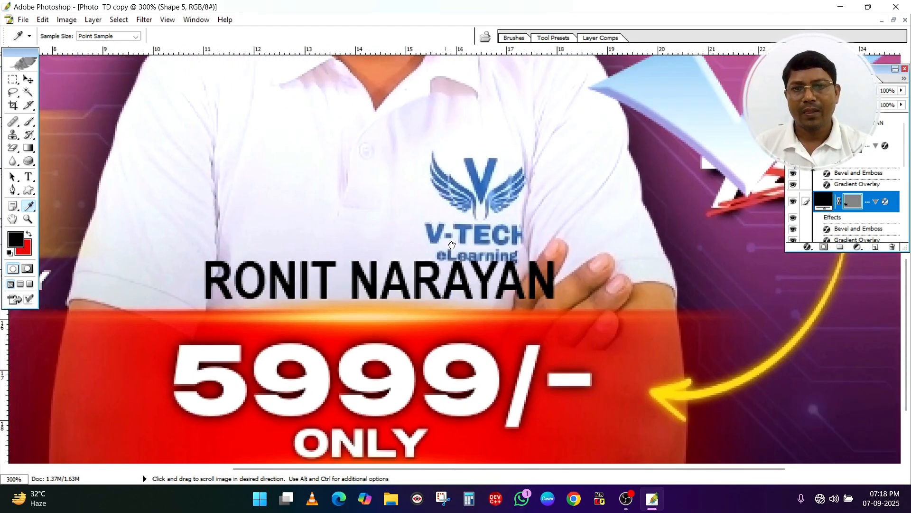